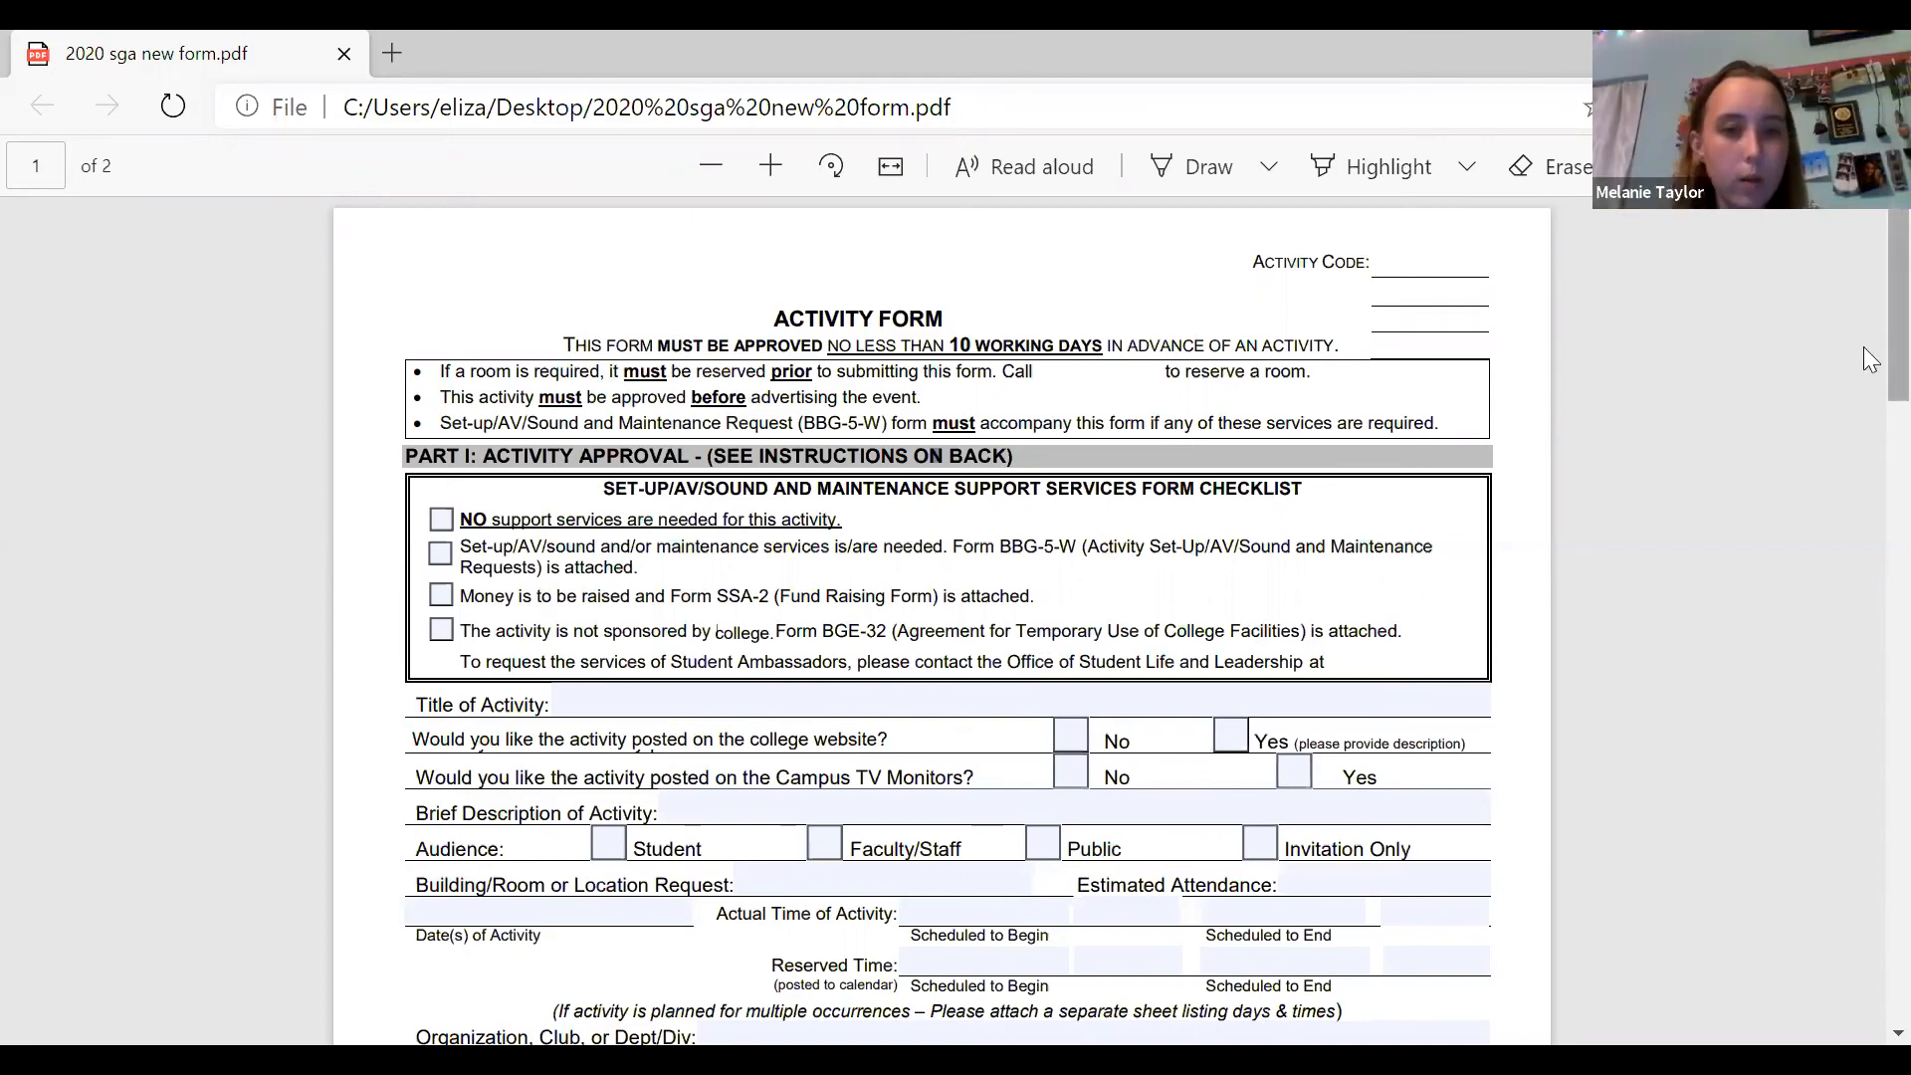
Enter "Silly Hats Society" as the title of the activity in Part I of the form.
scroll(1864, 348, "down", 1)
scroll(1864, 373, "down", 2)
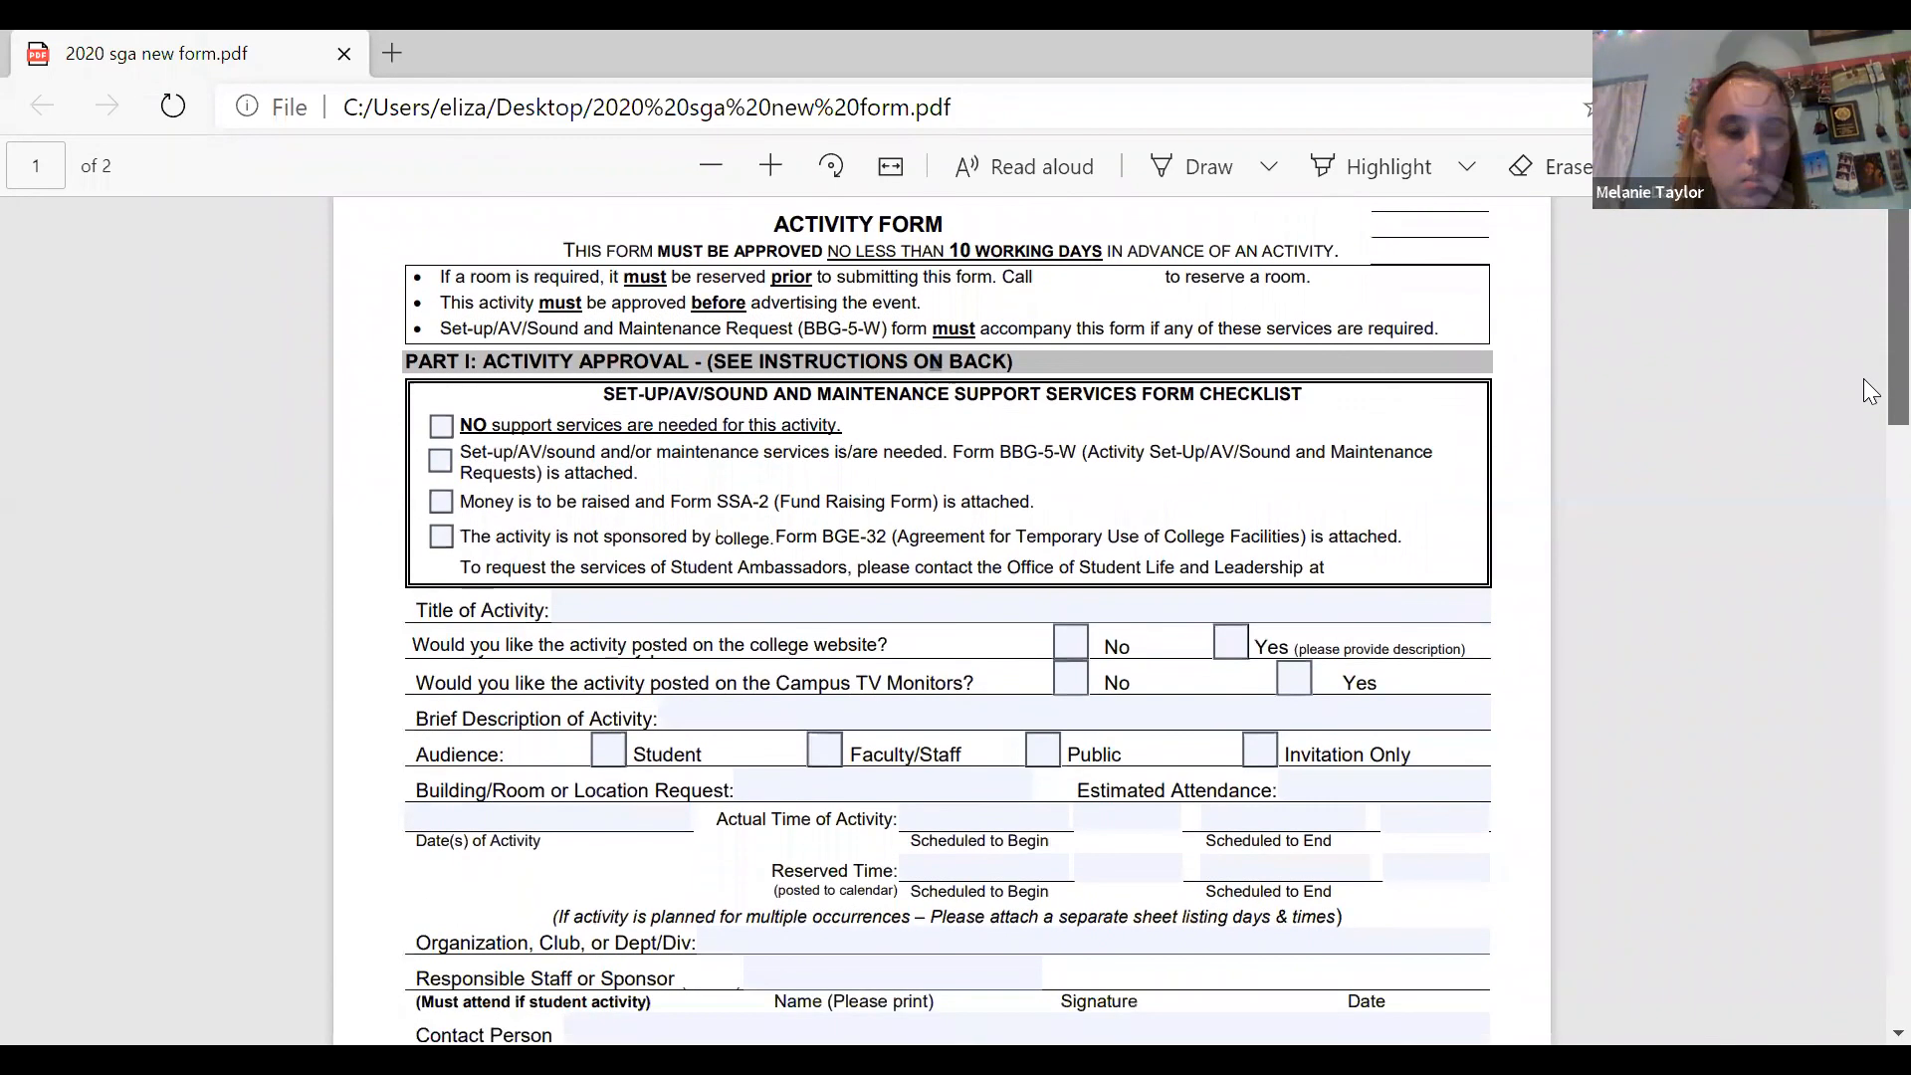
scroll(1864, 412, "down", 2)
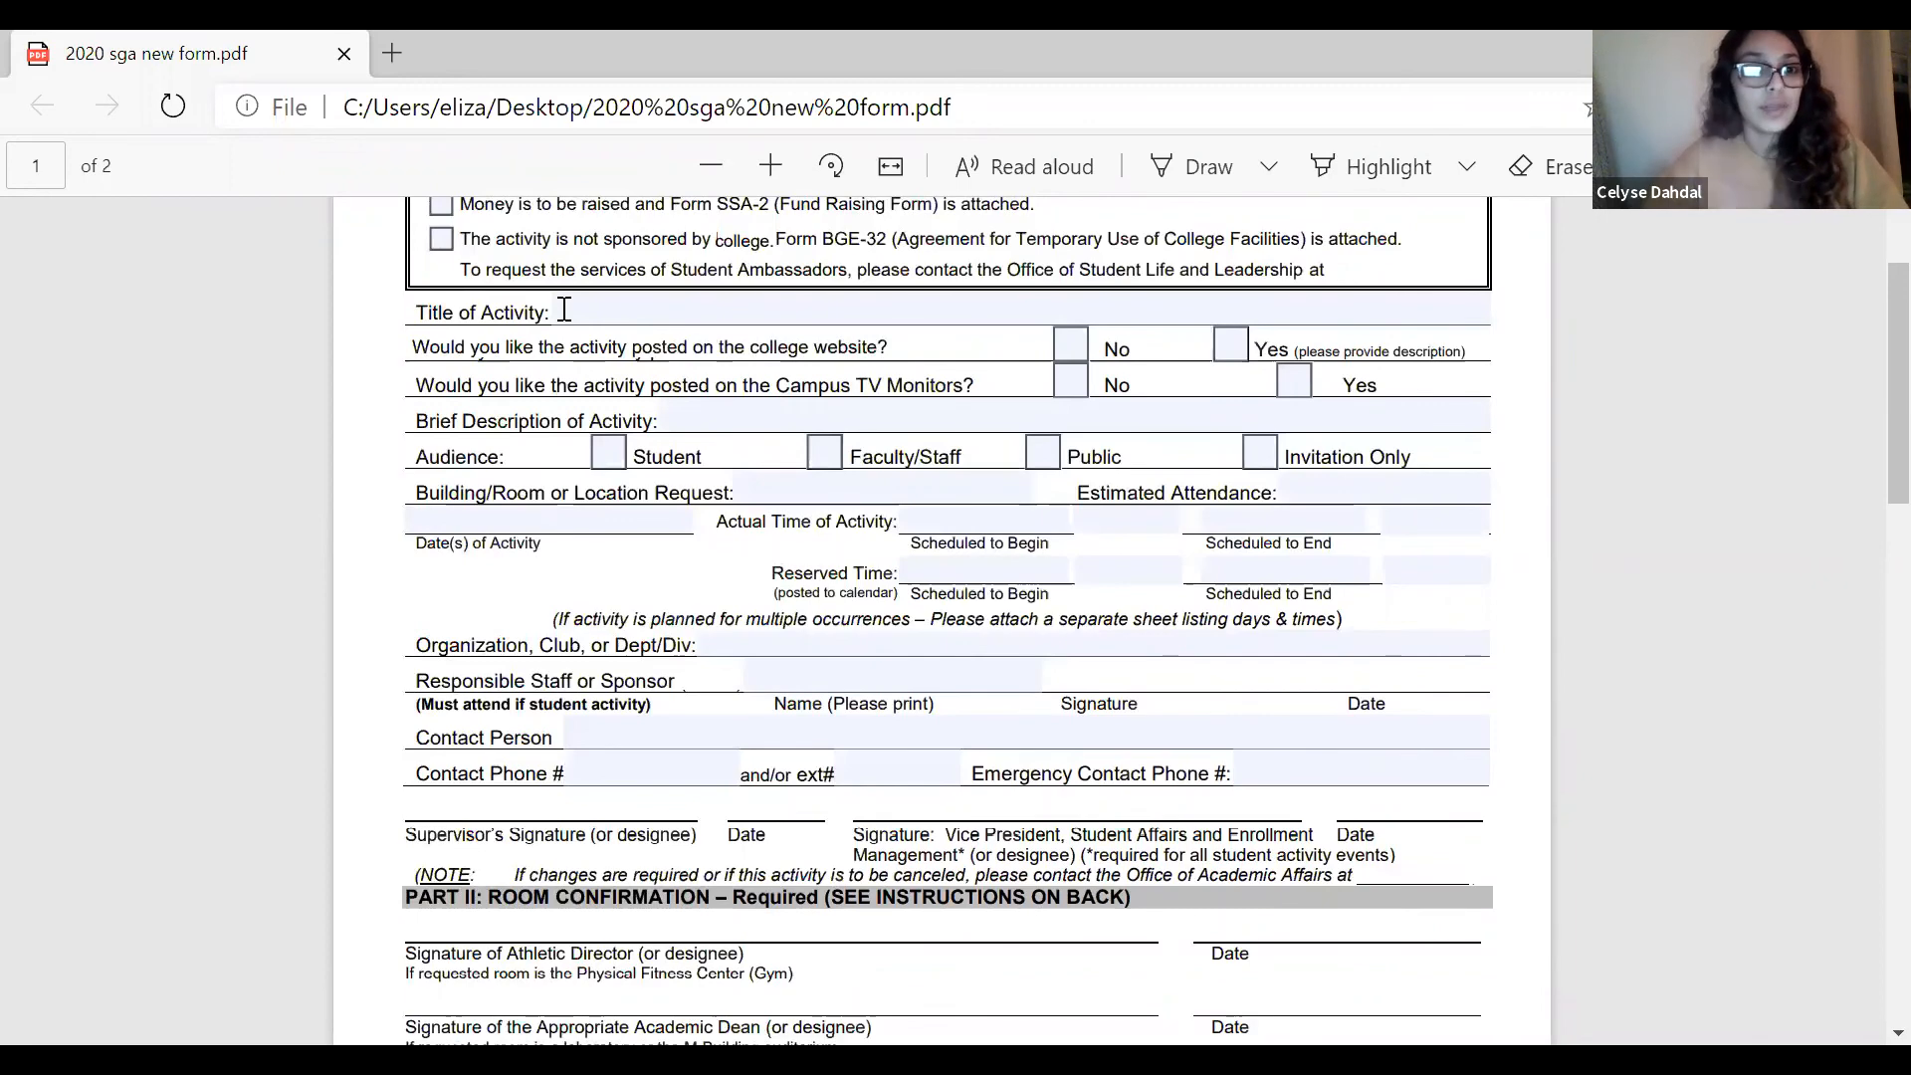
left_click(563, 309)
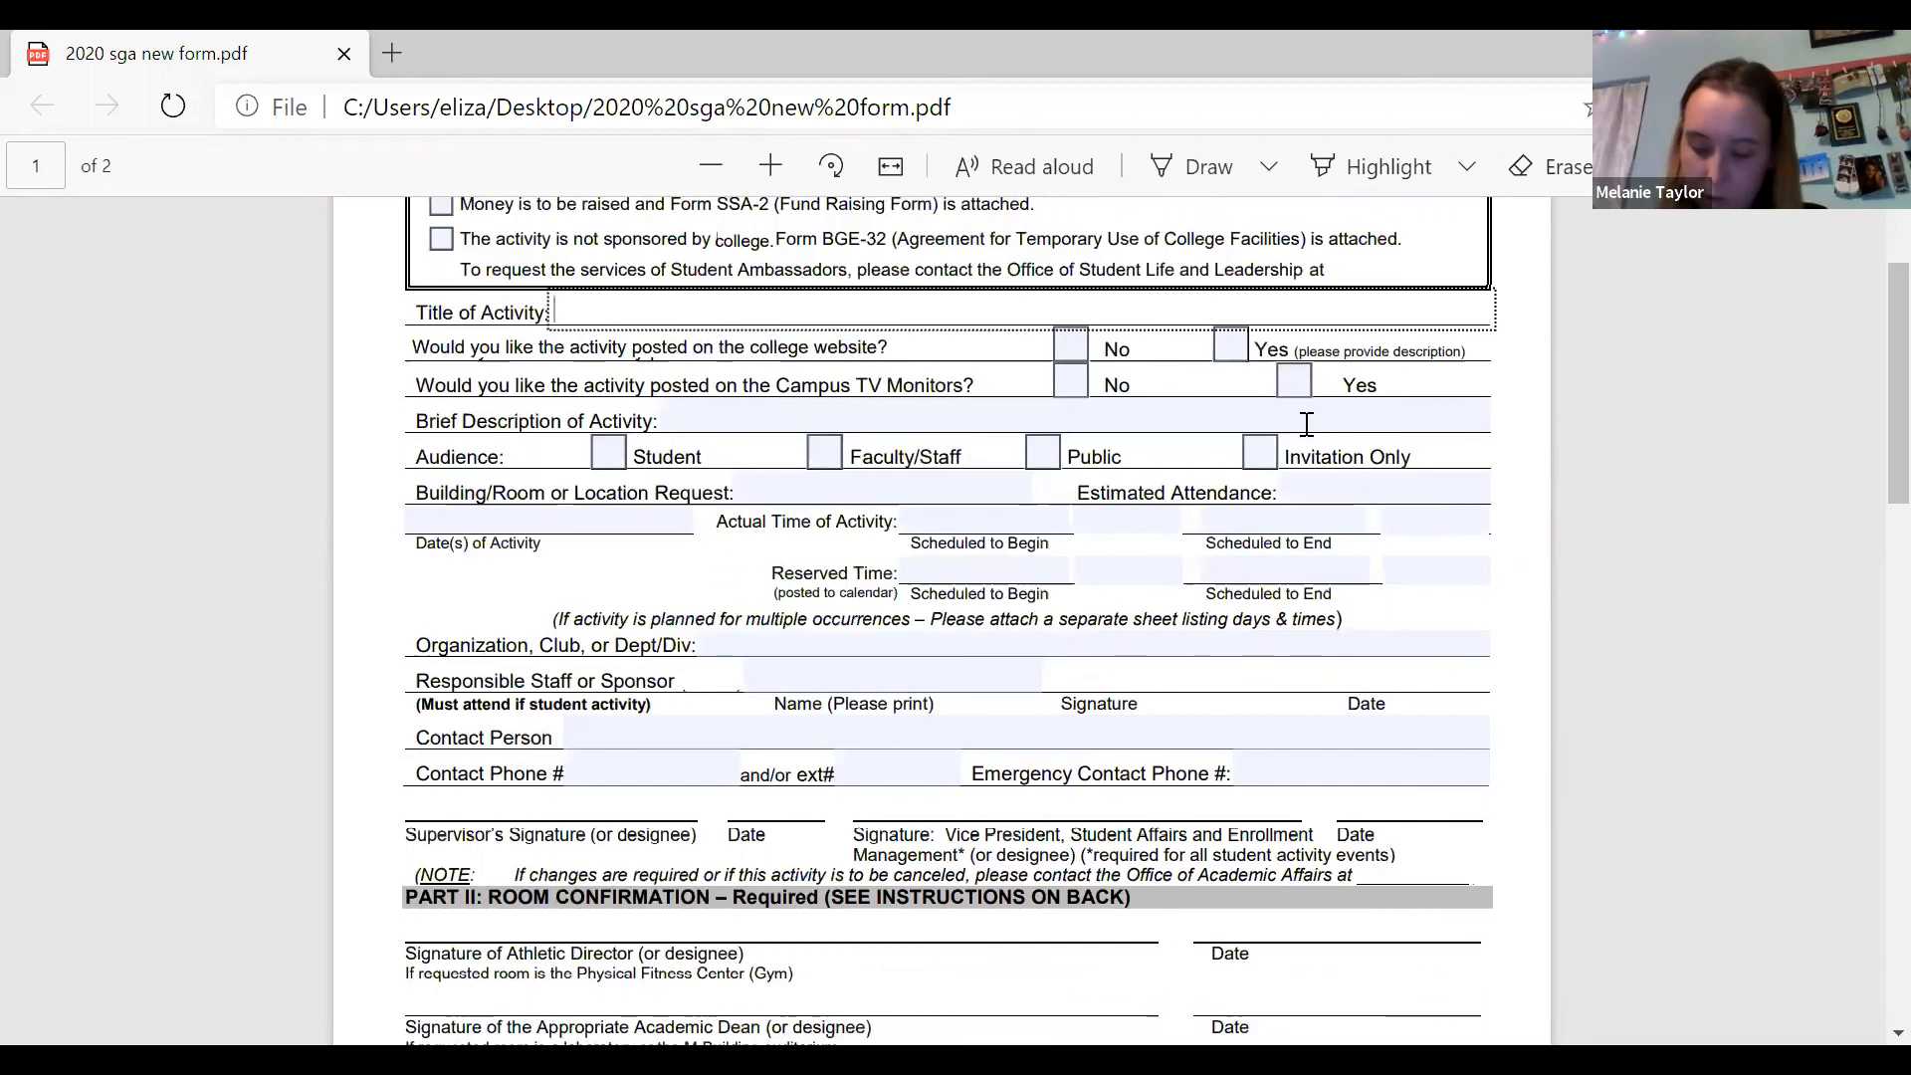
type("Silly H")
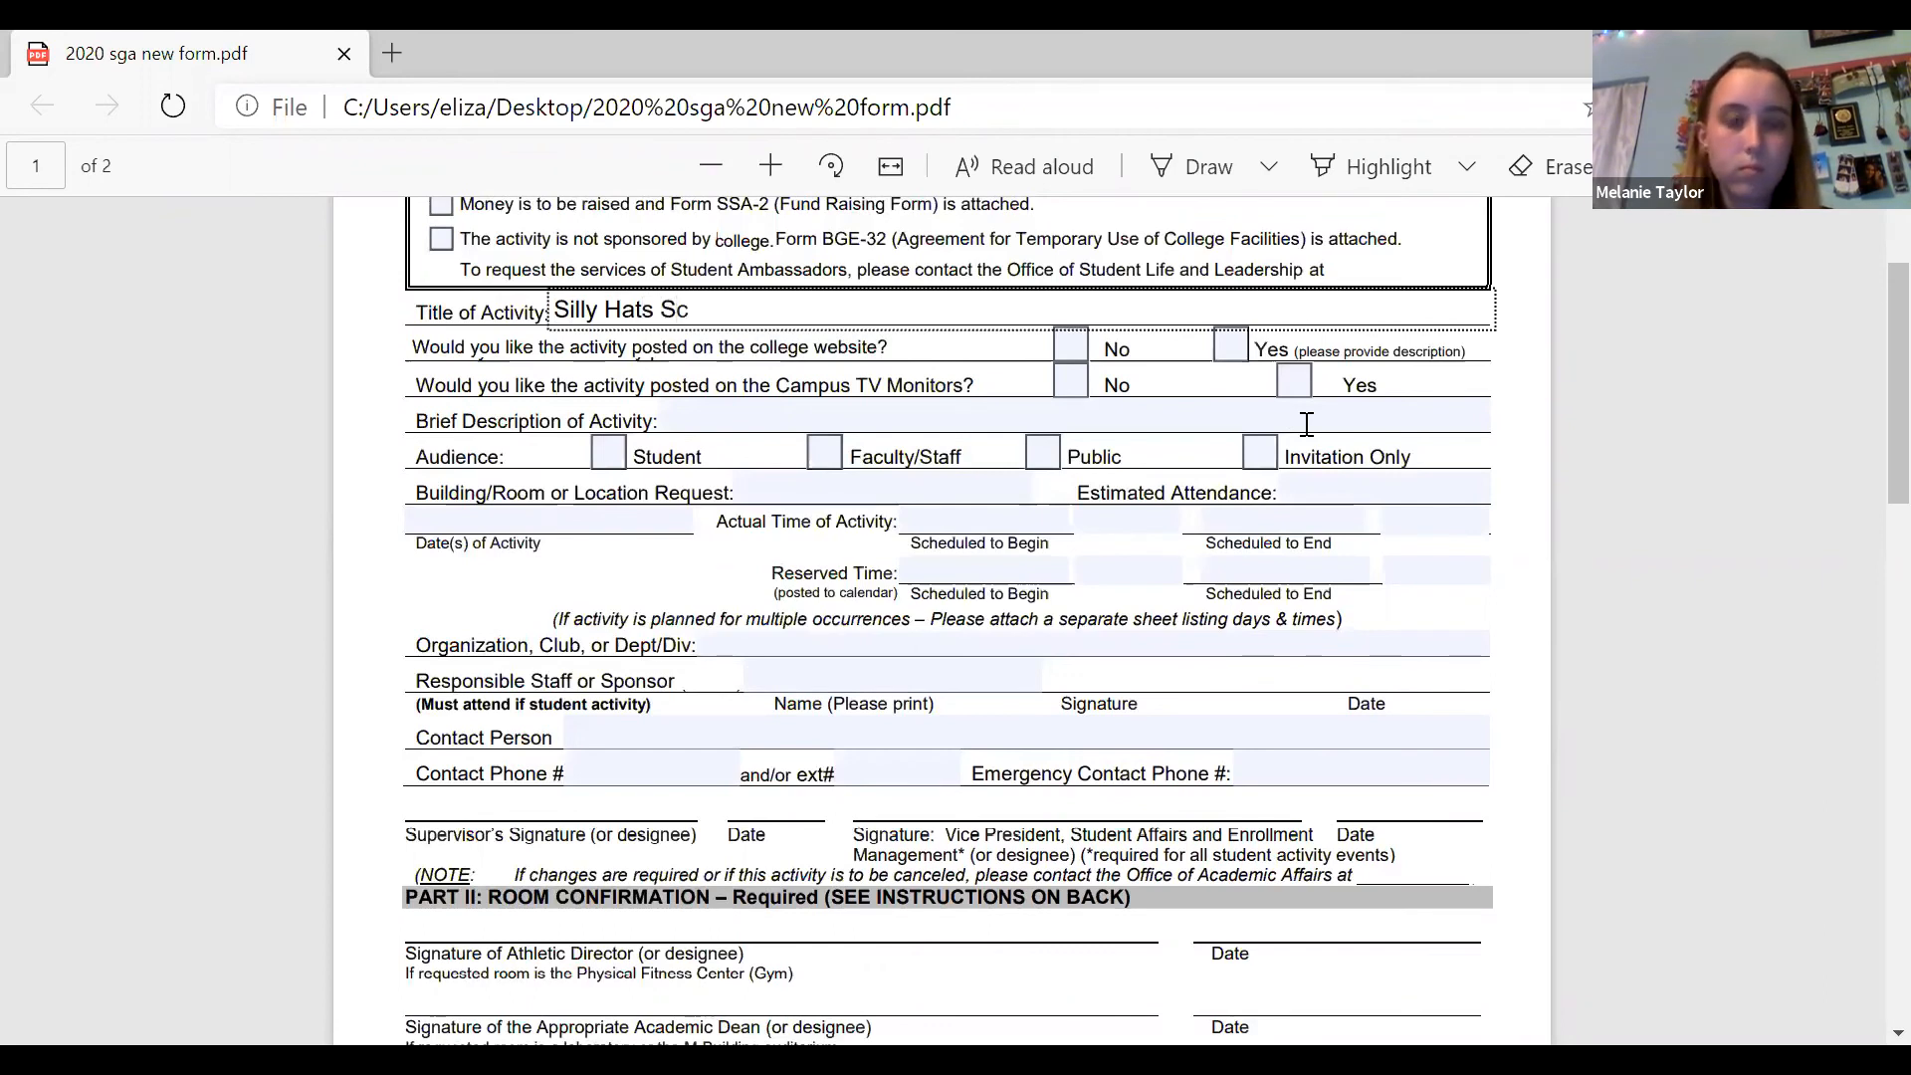
type("ats Soci")
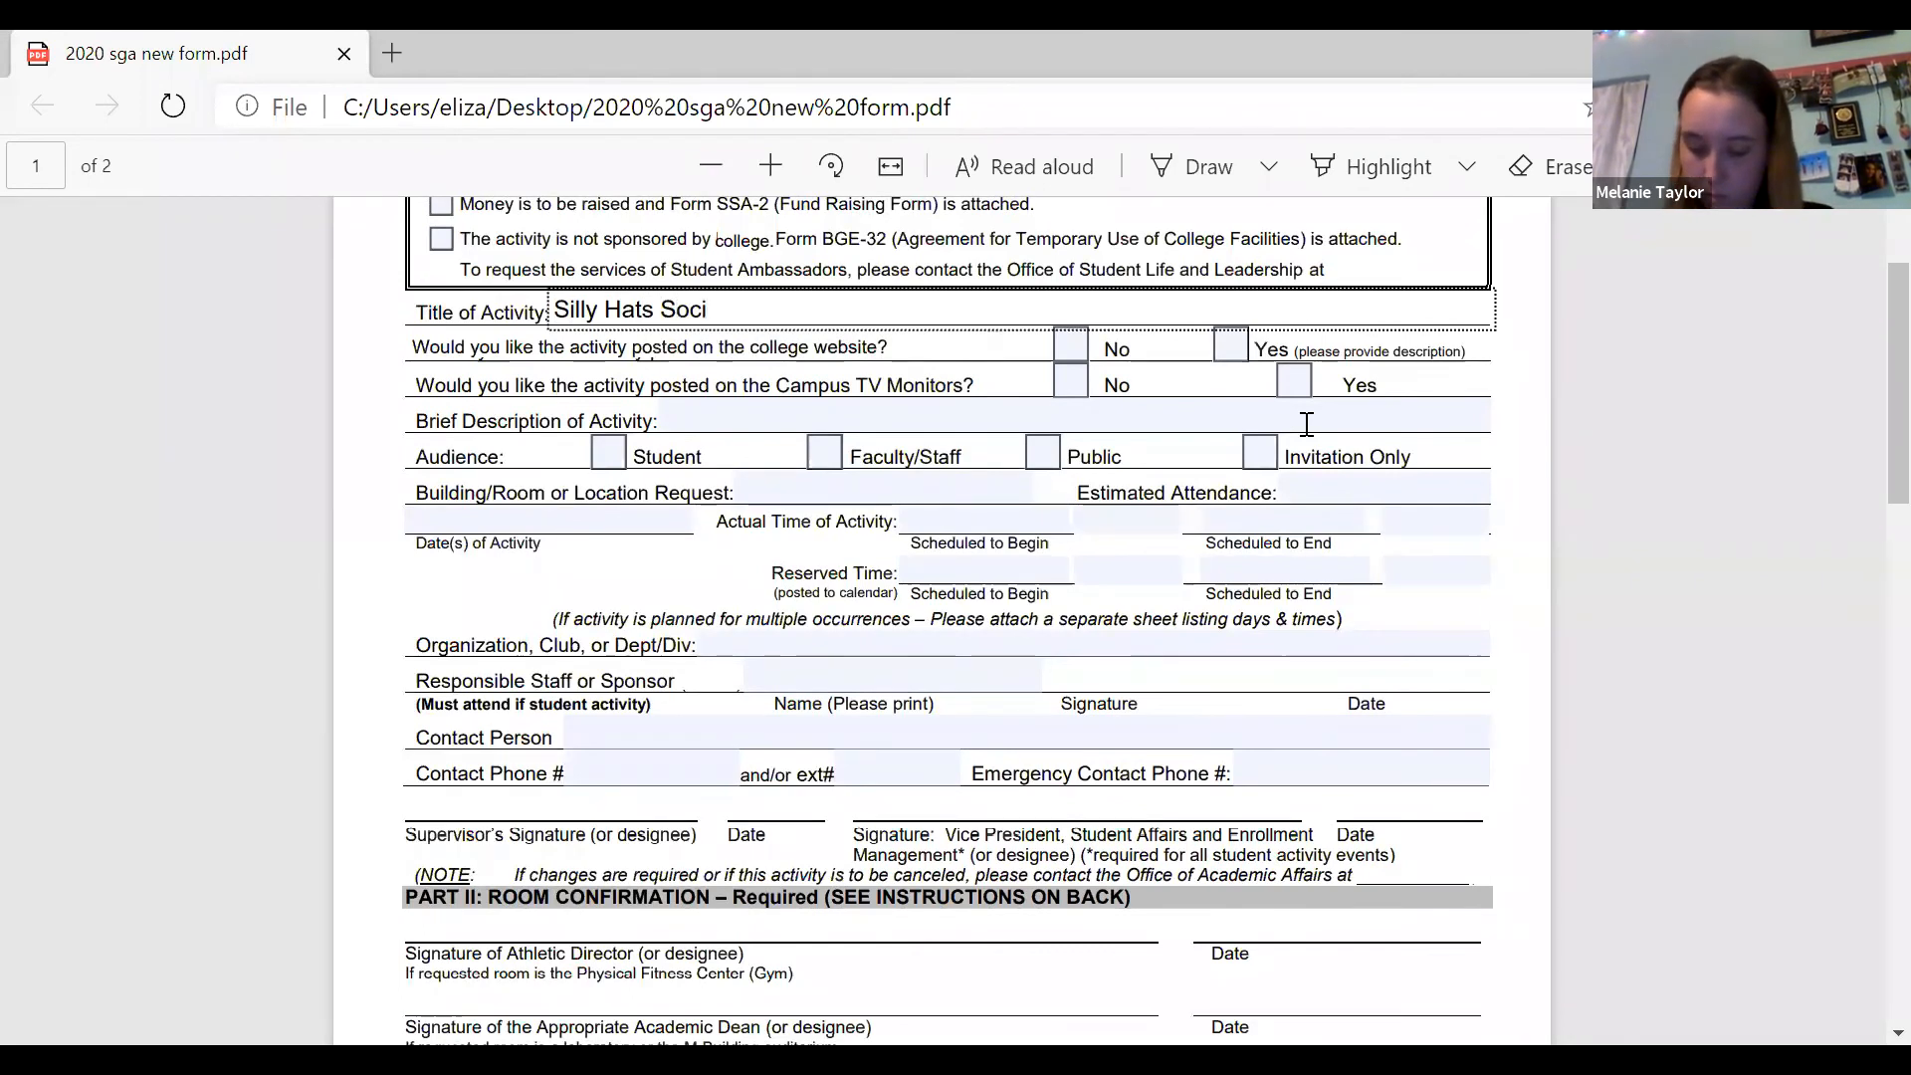
type("ety")
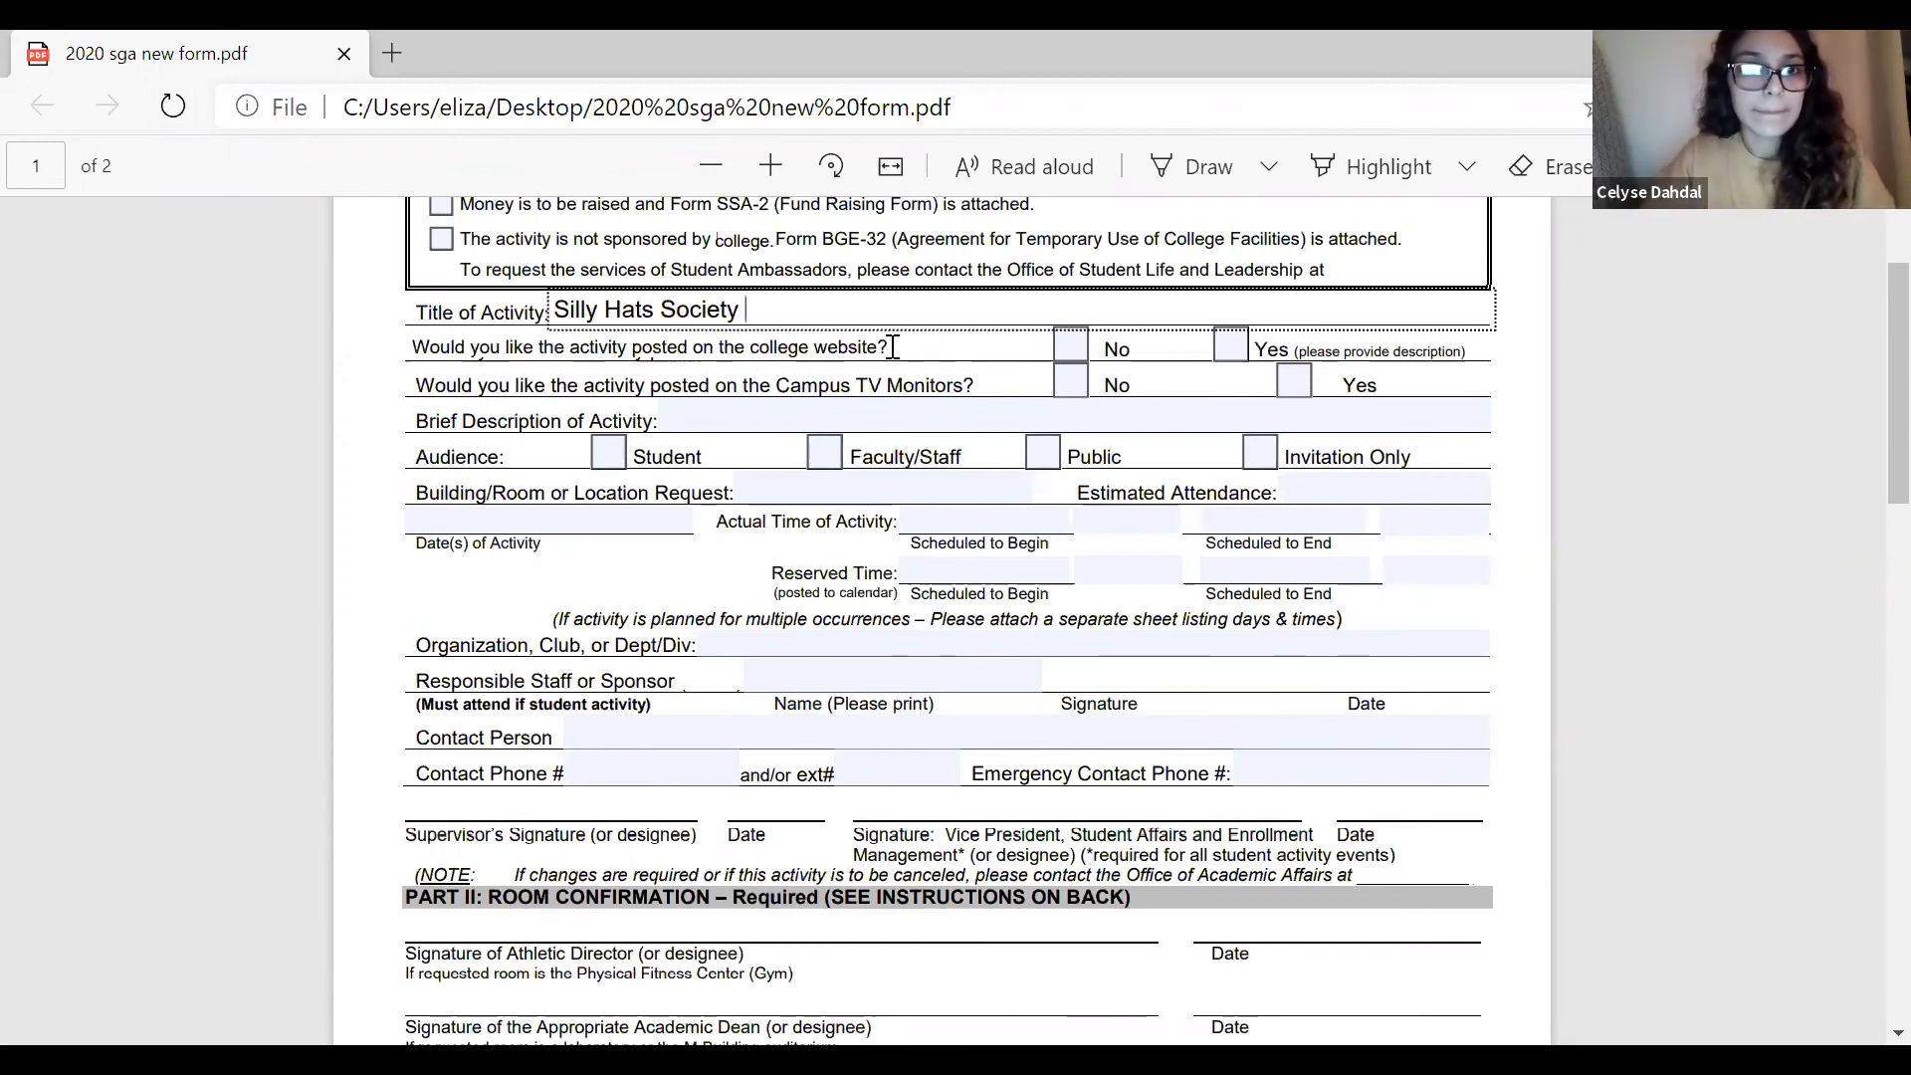
Answer Yes to posting the activity on the college website and on the Campus TV Monitors.
left_click(1237, 344)
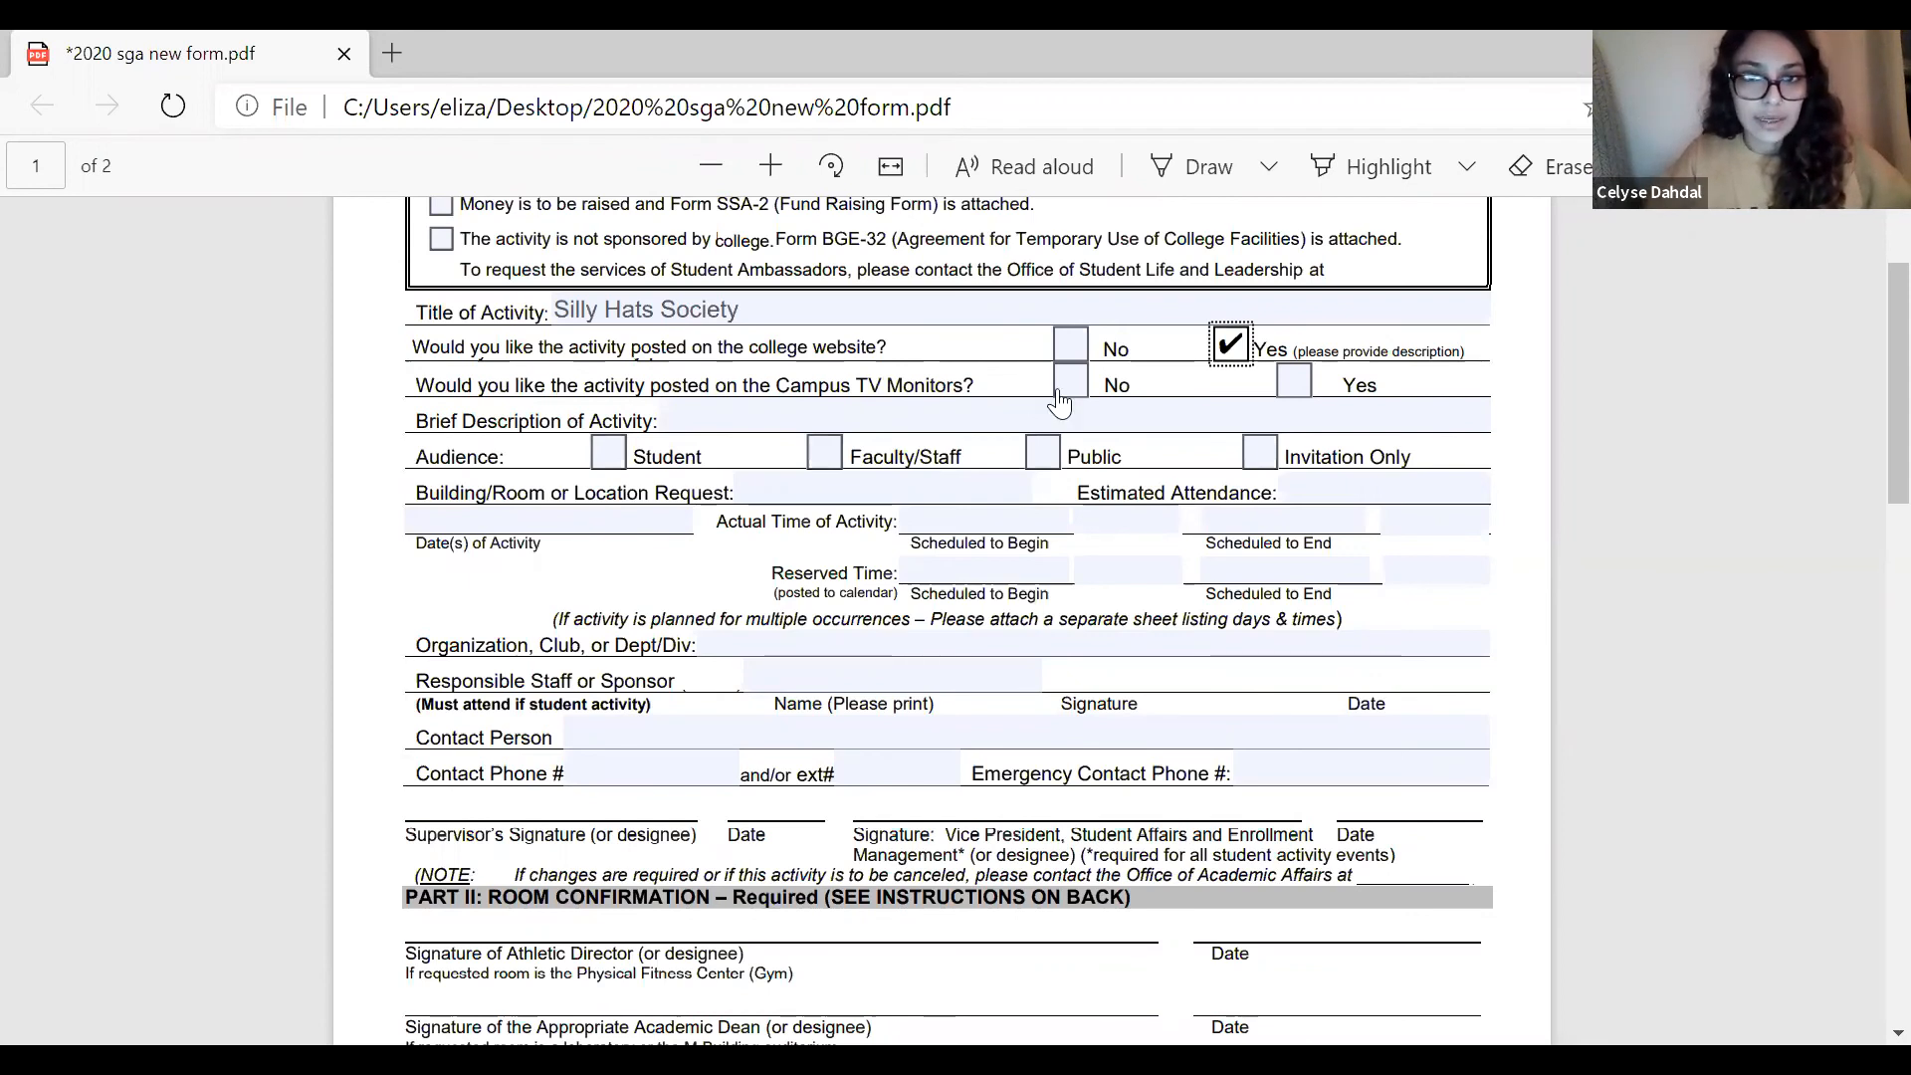
left_click(1299, 408)
left_click(1294, 382)
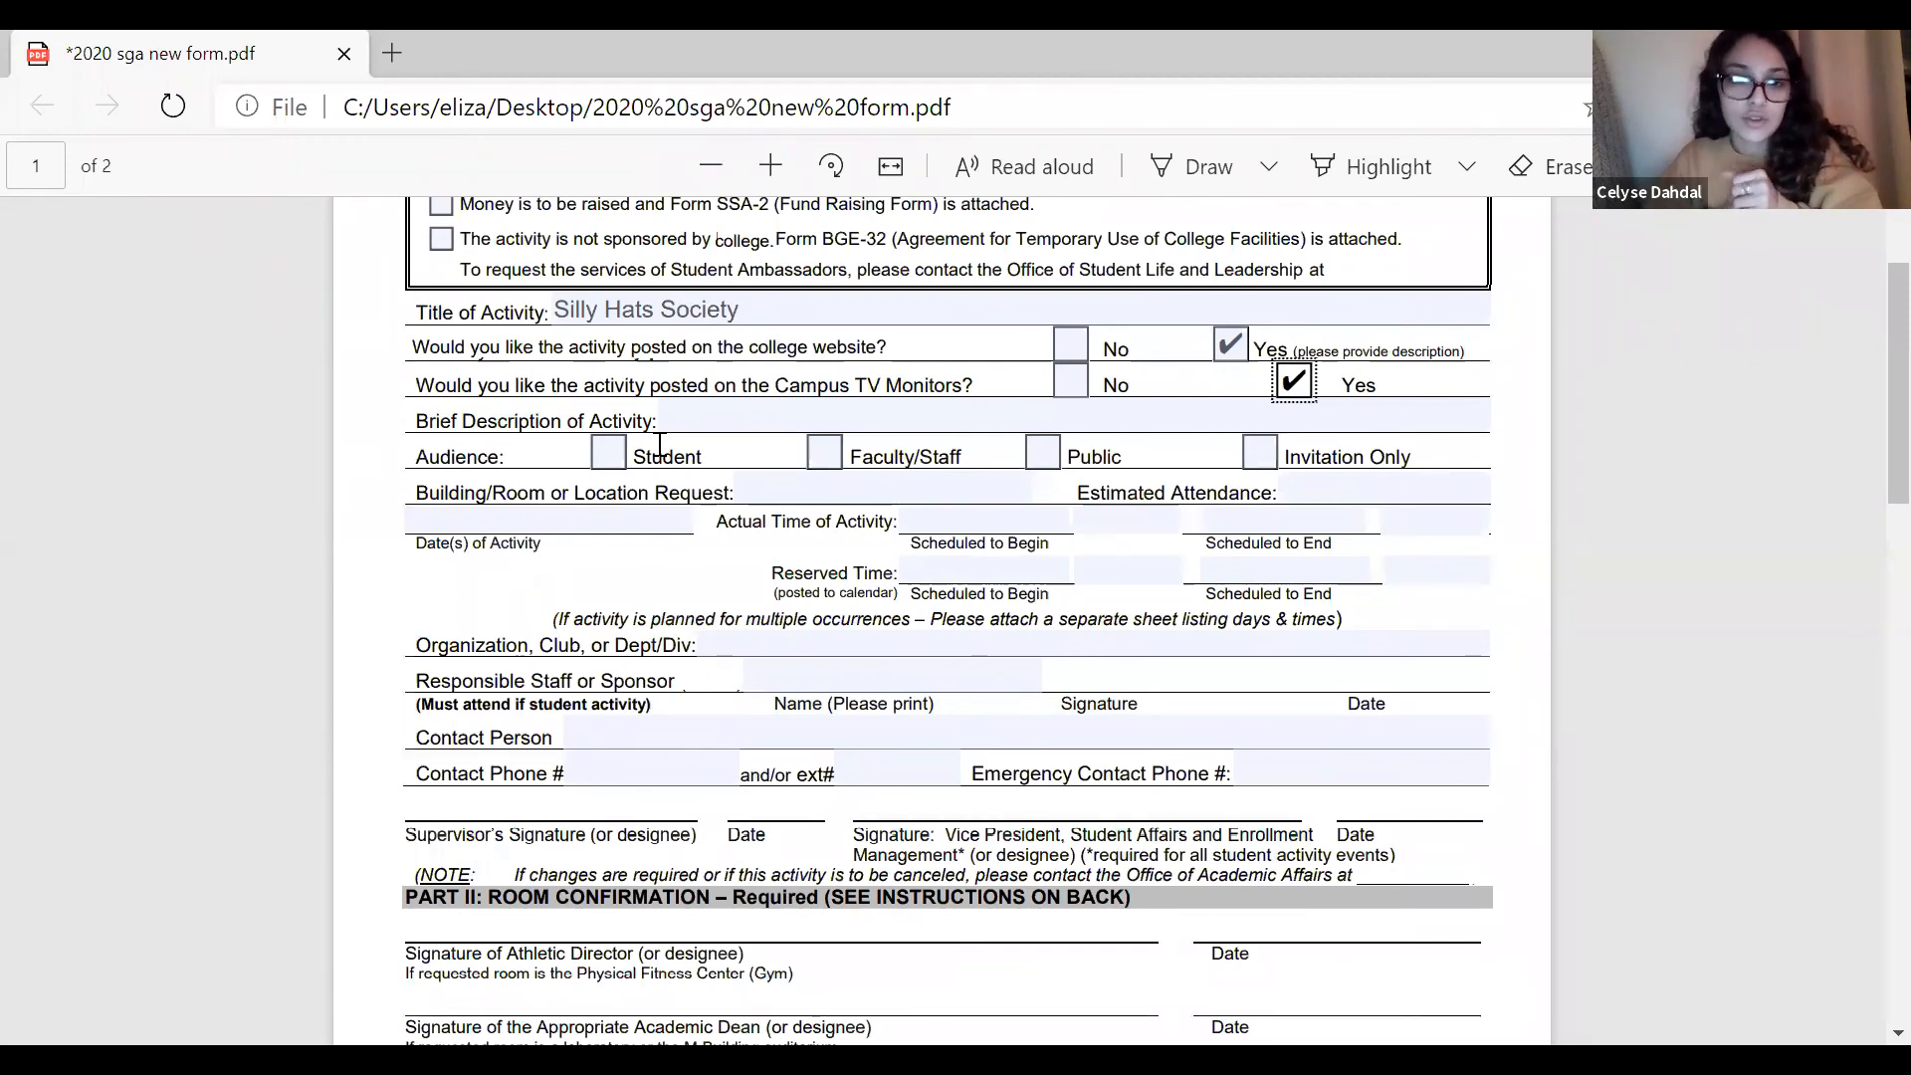
Enter "Every tuesday wearing Silly Hat" as the brief description of the activity.
left_click(694, 422)
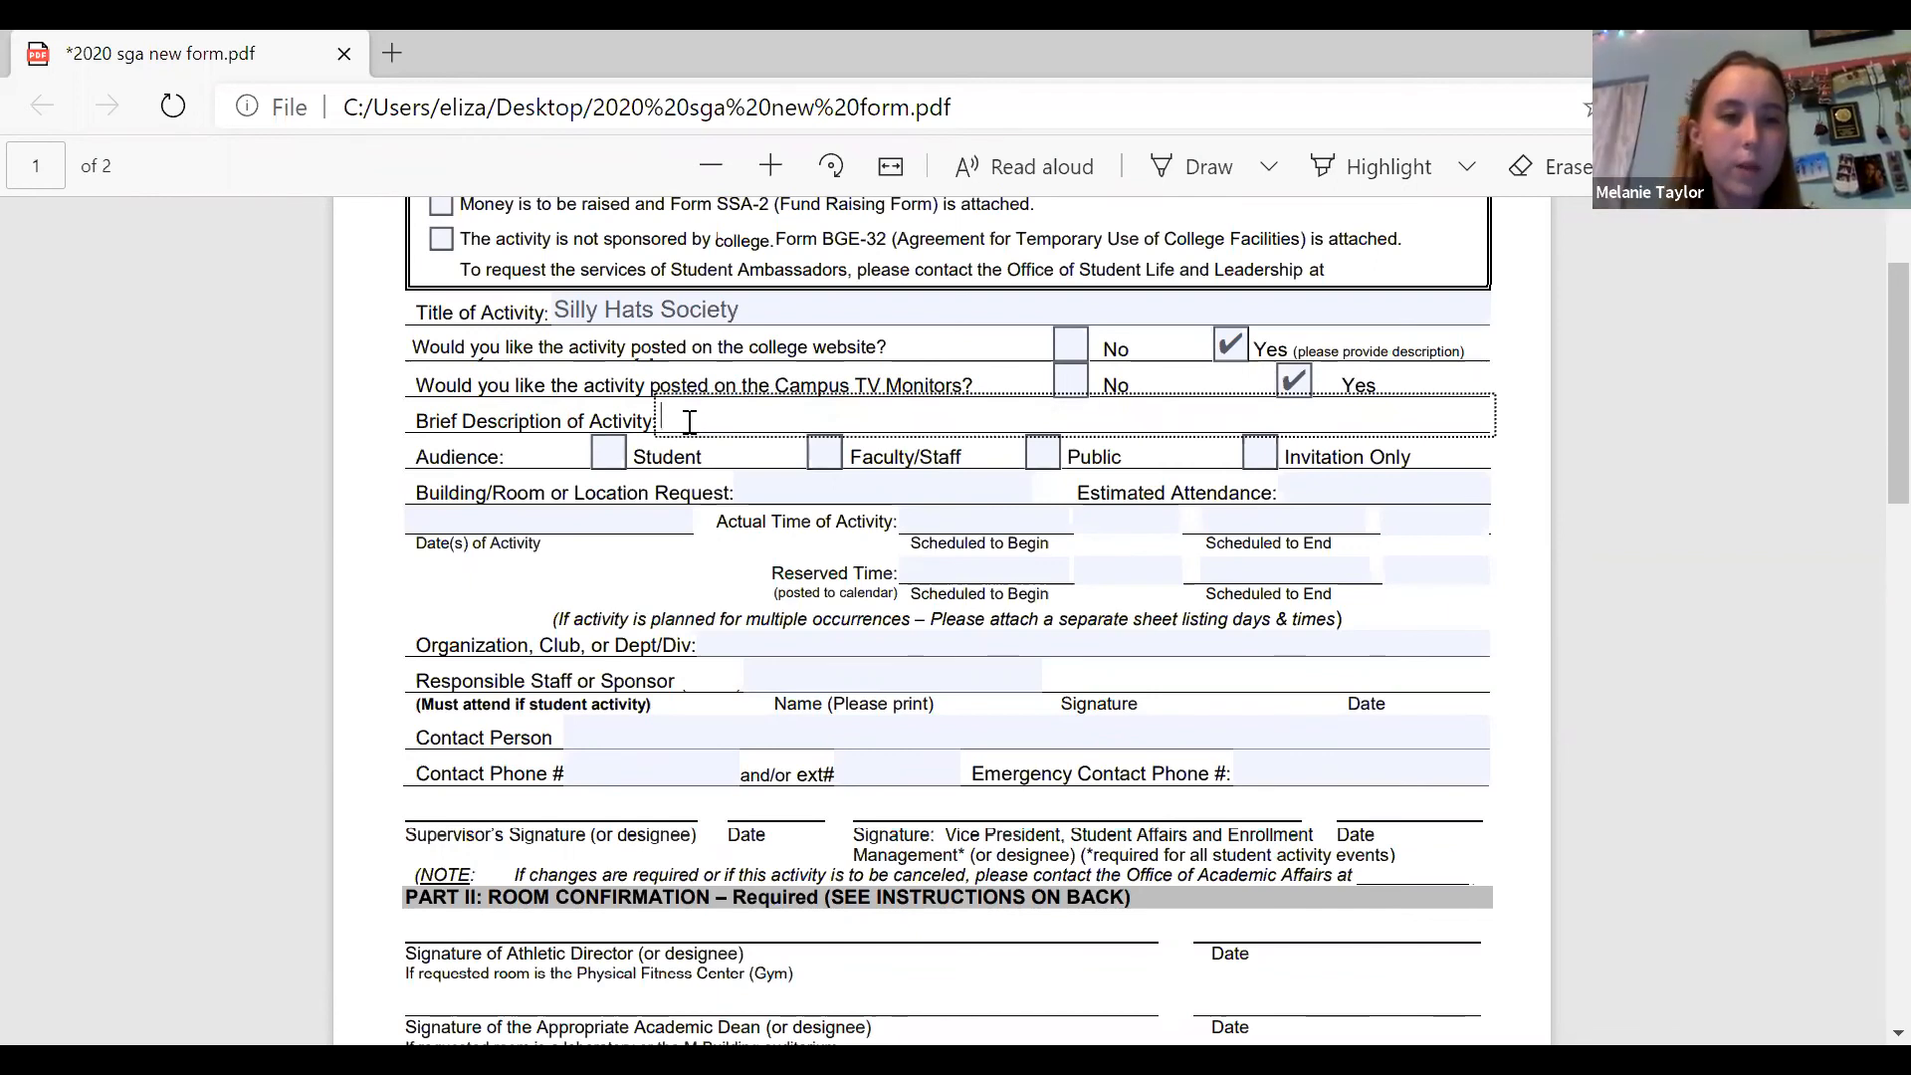
type("Ev")
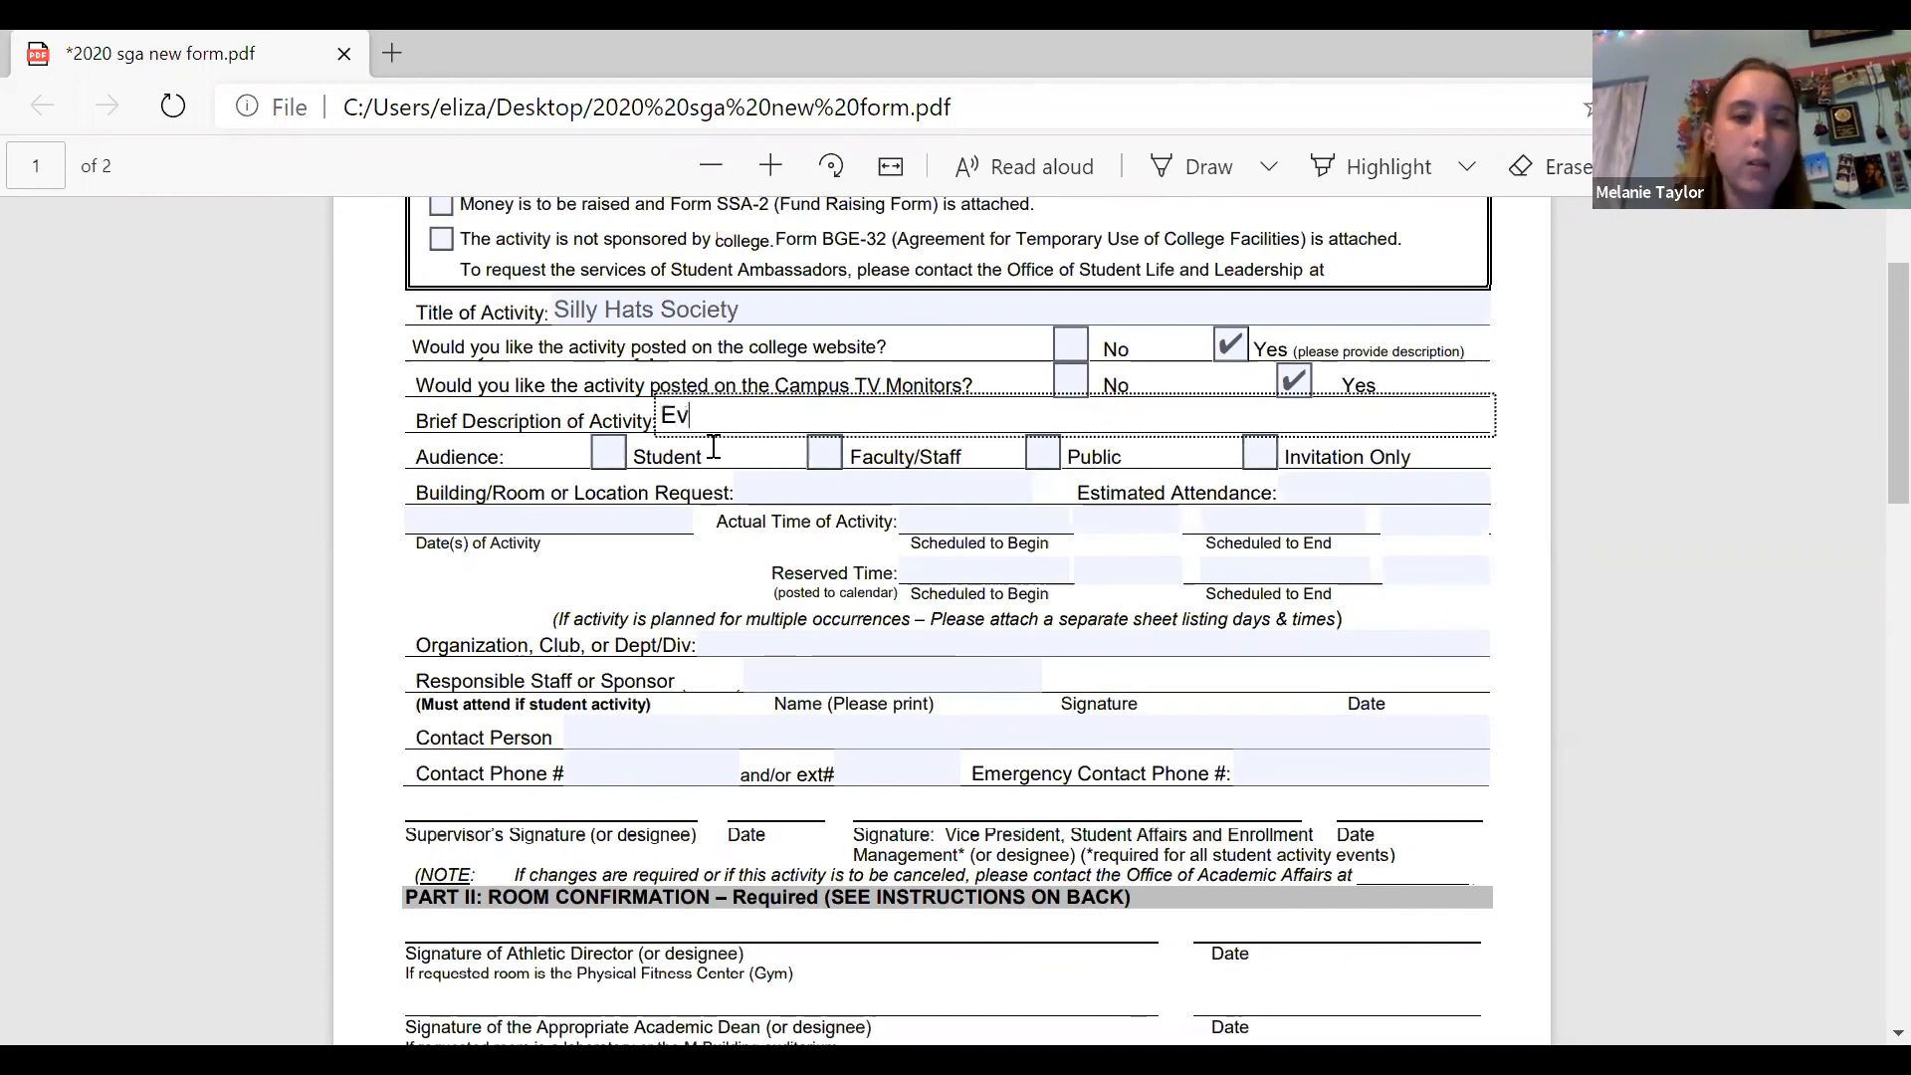
type("ery tuesday")
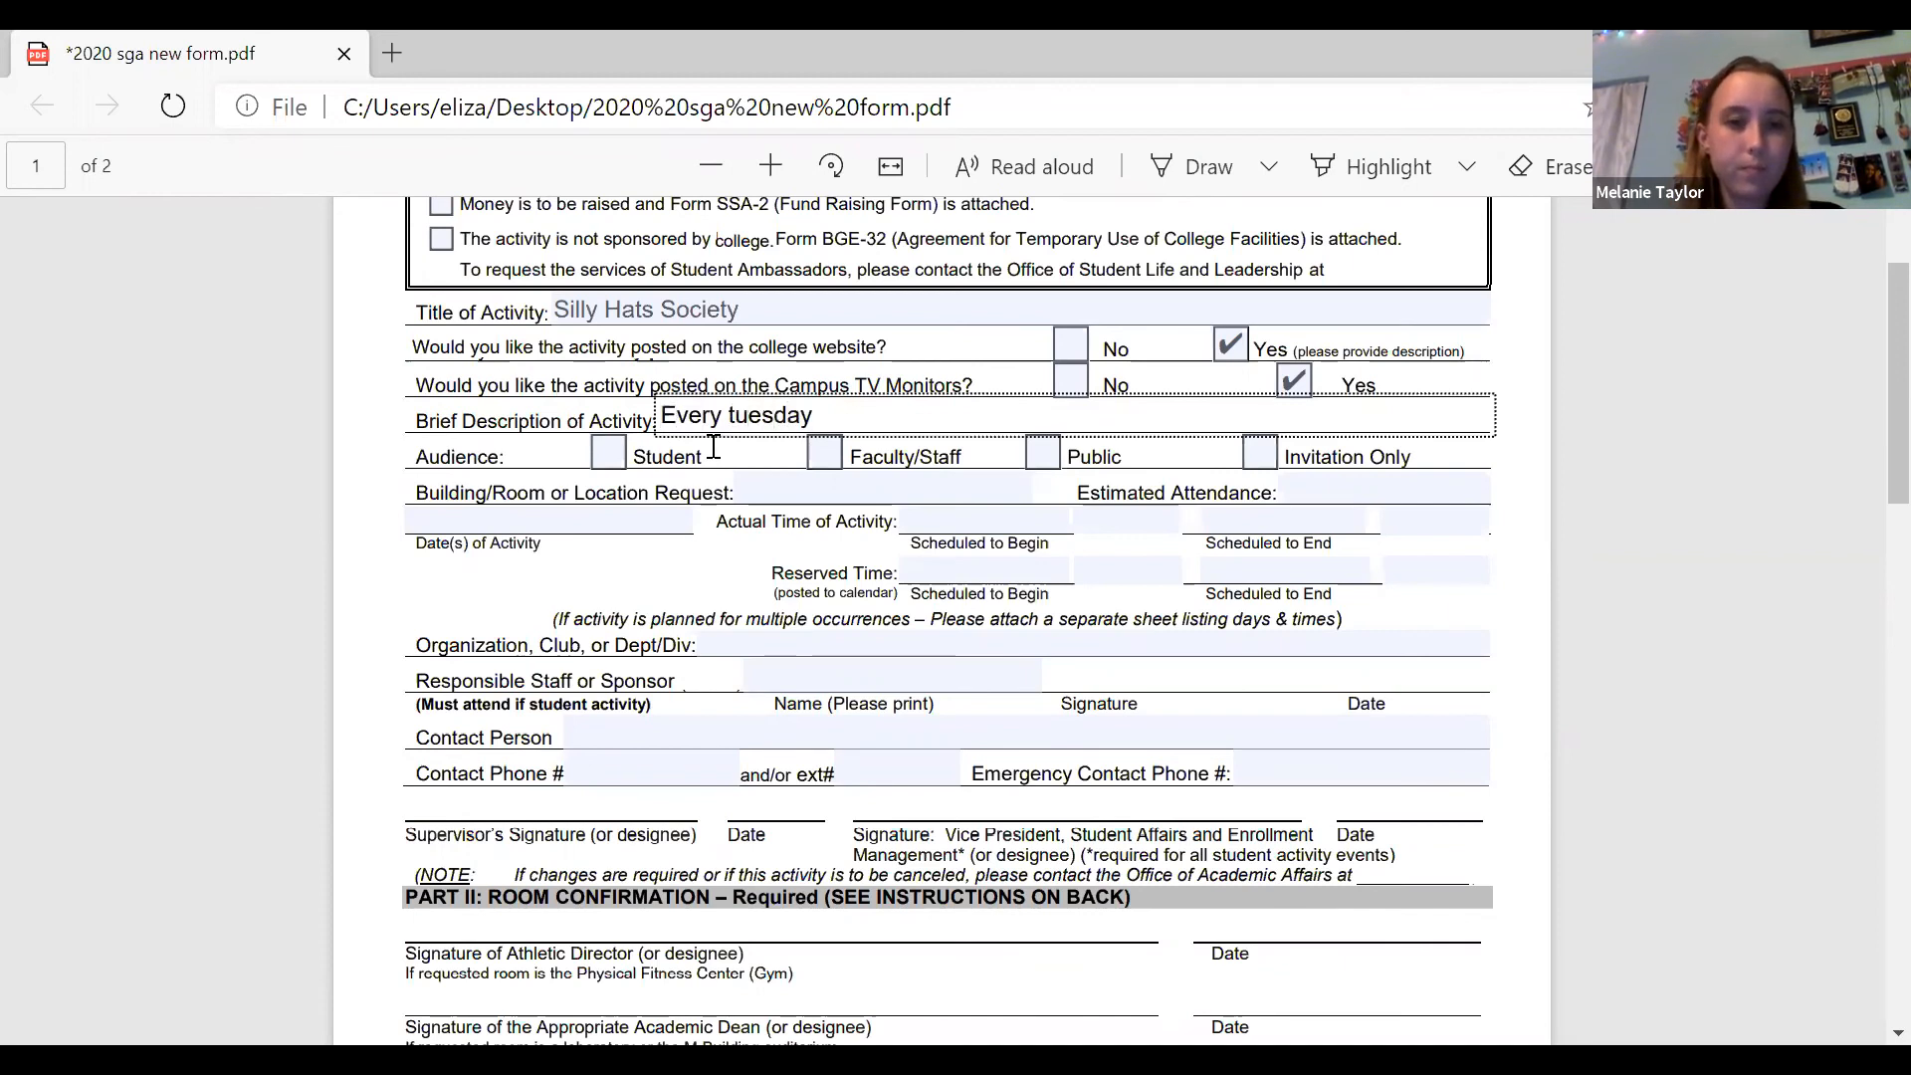
type(" wearing S")
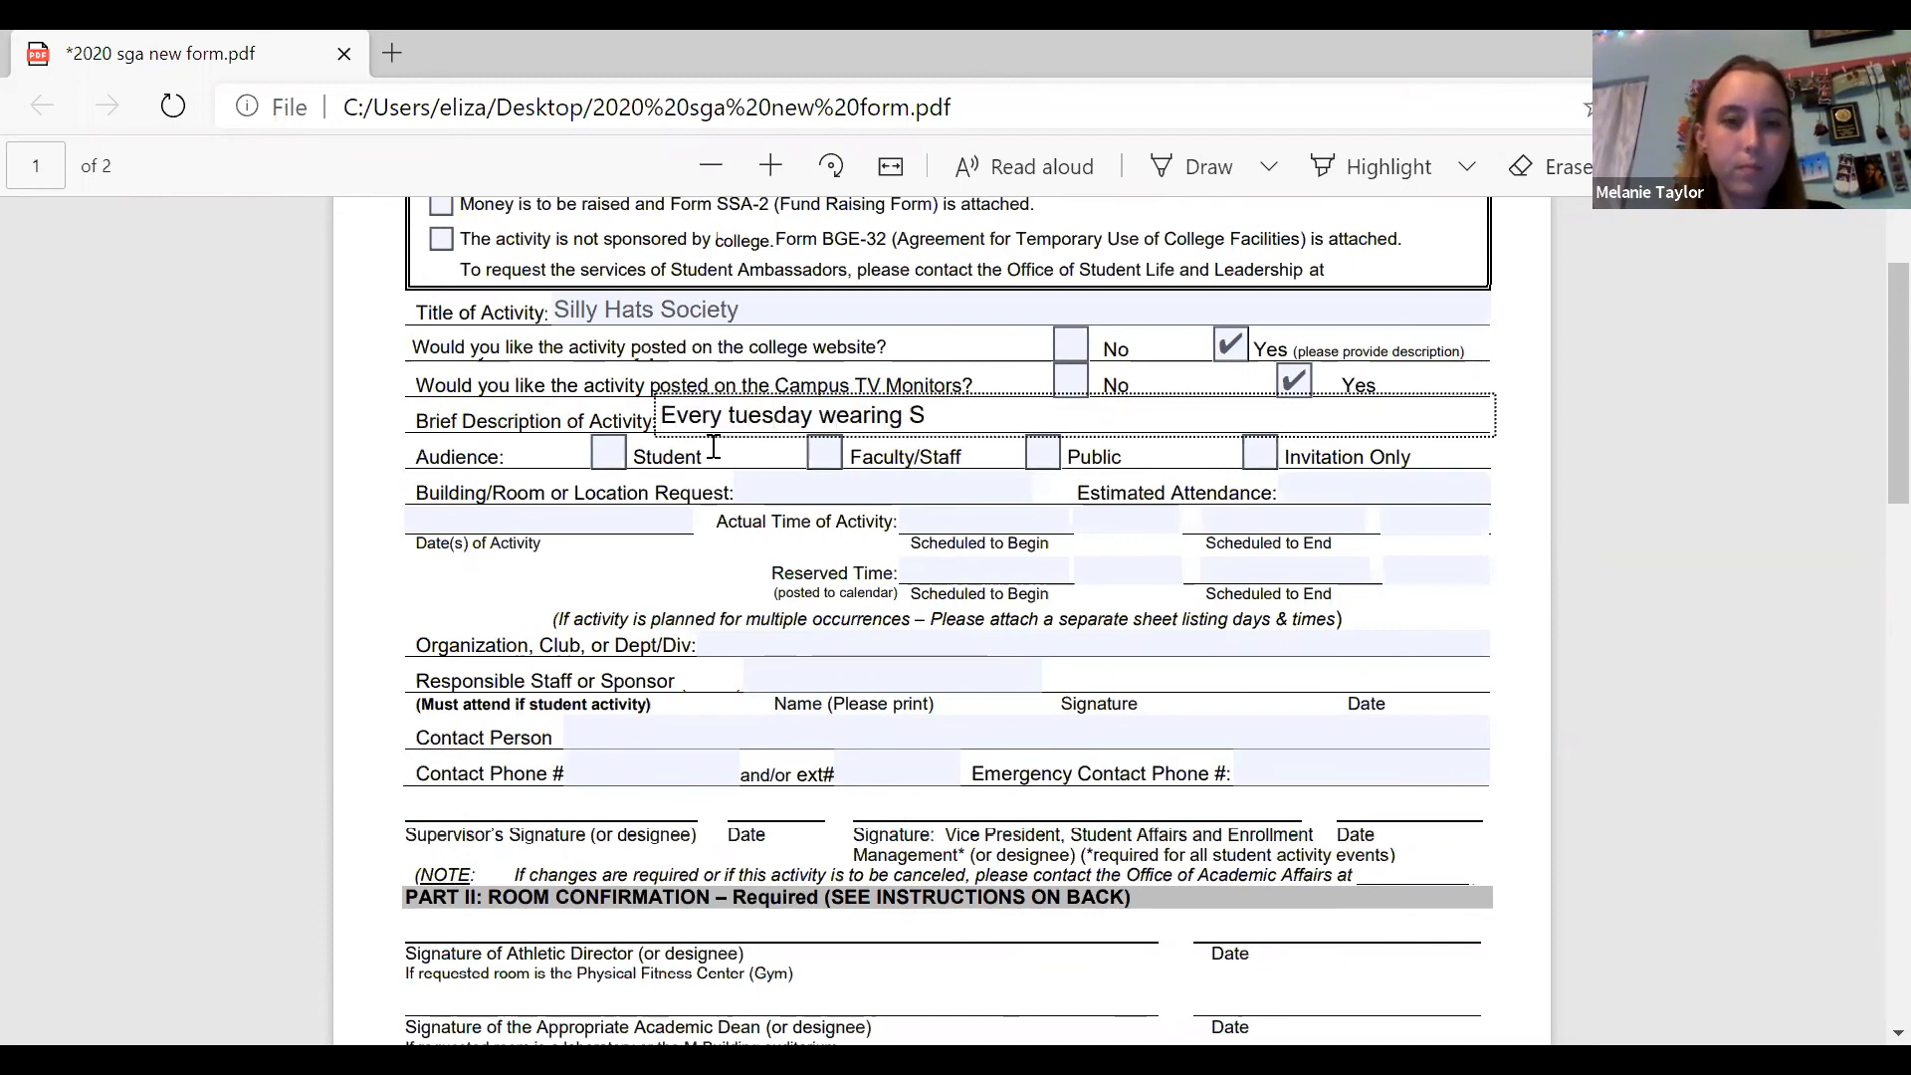
type("illy HAT")
key("BackSpace")
key("BackSpace")
type("at")
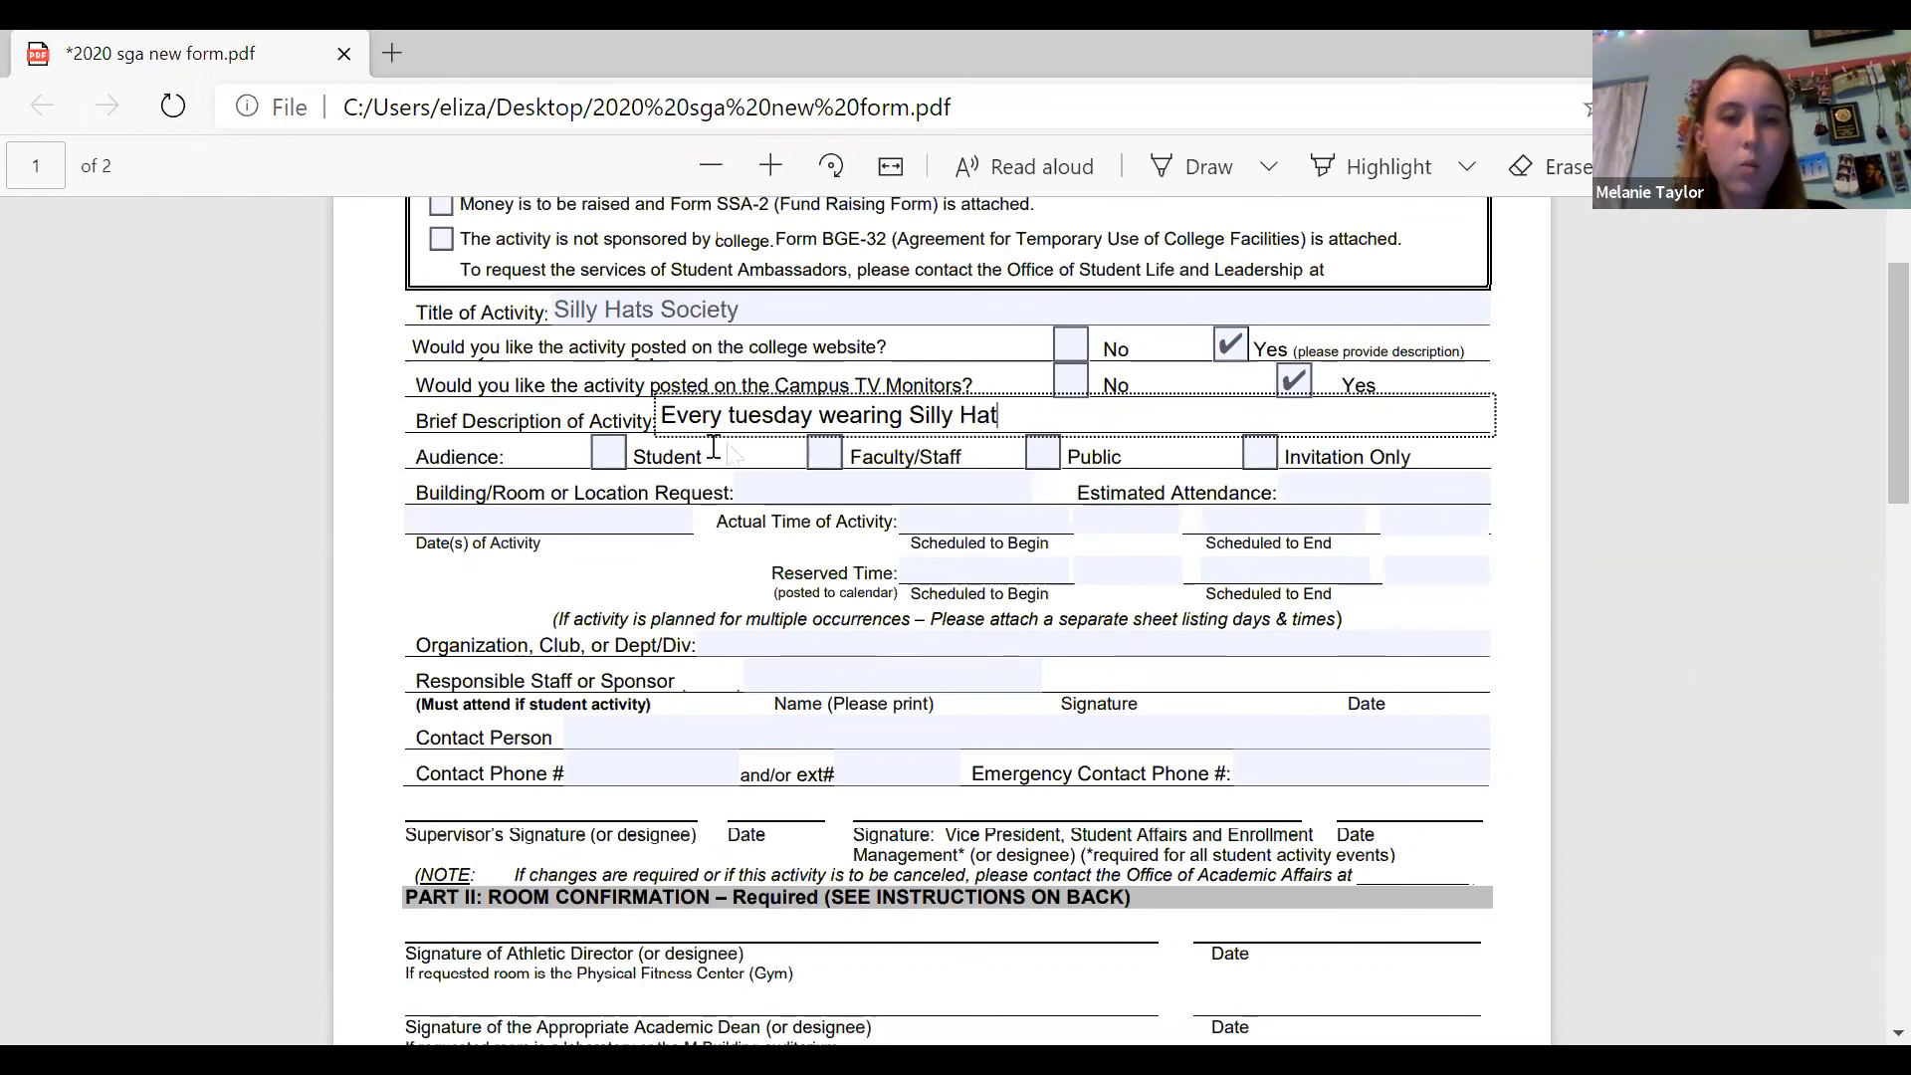
Correct the description's capitalization so it reads "Every Tuesday wearing silly hat".
left_click(740, 422)
key("BackSpace")
type("T")
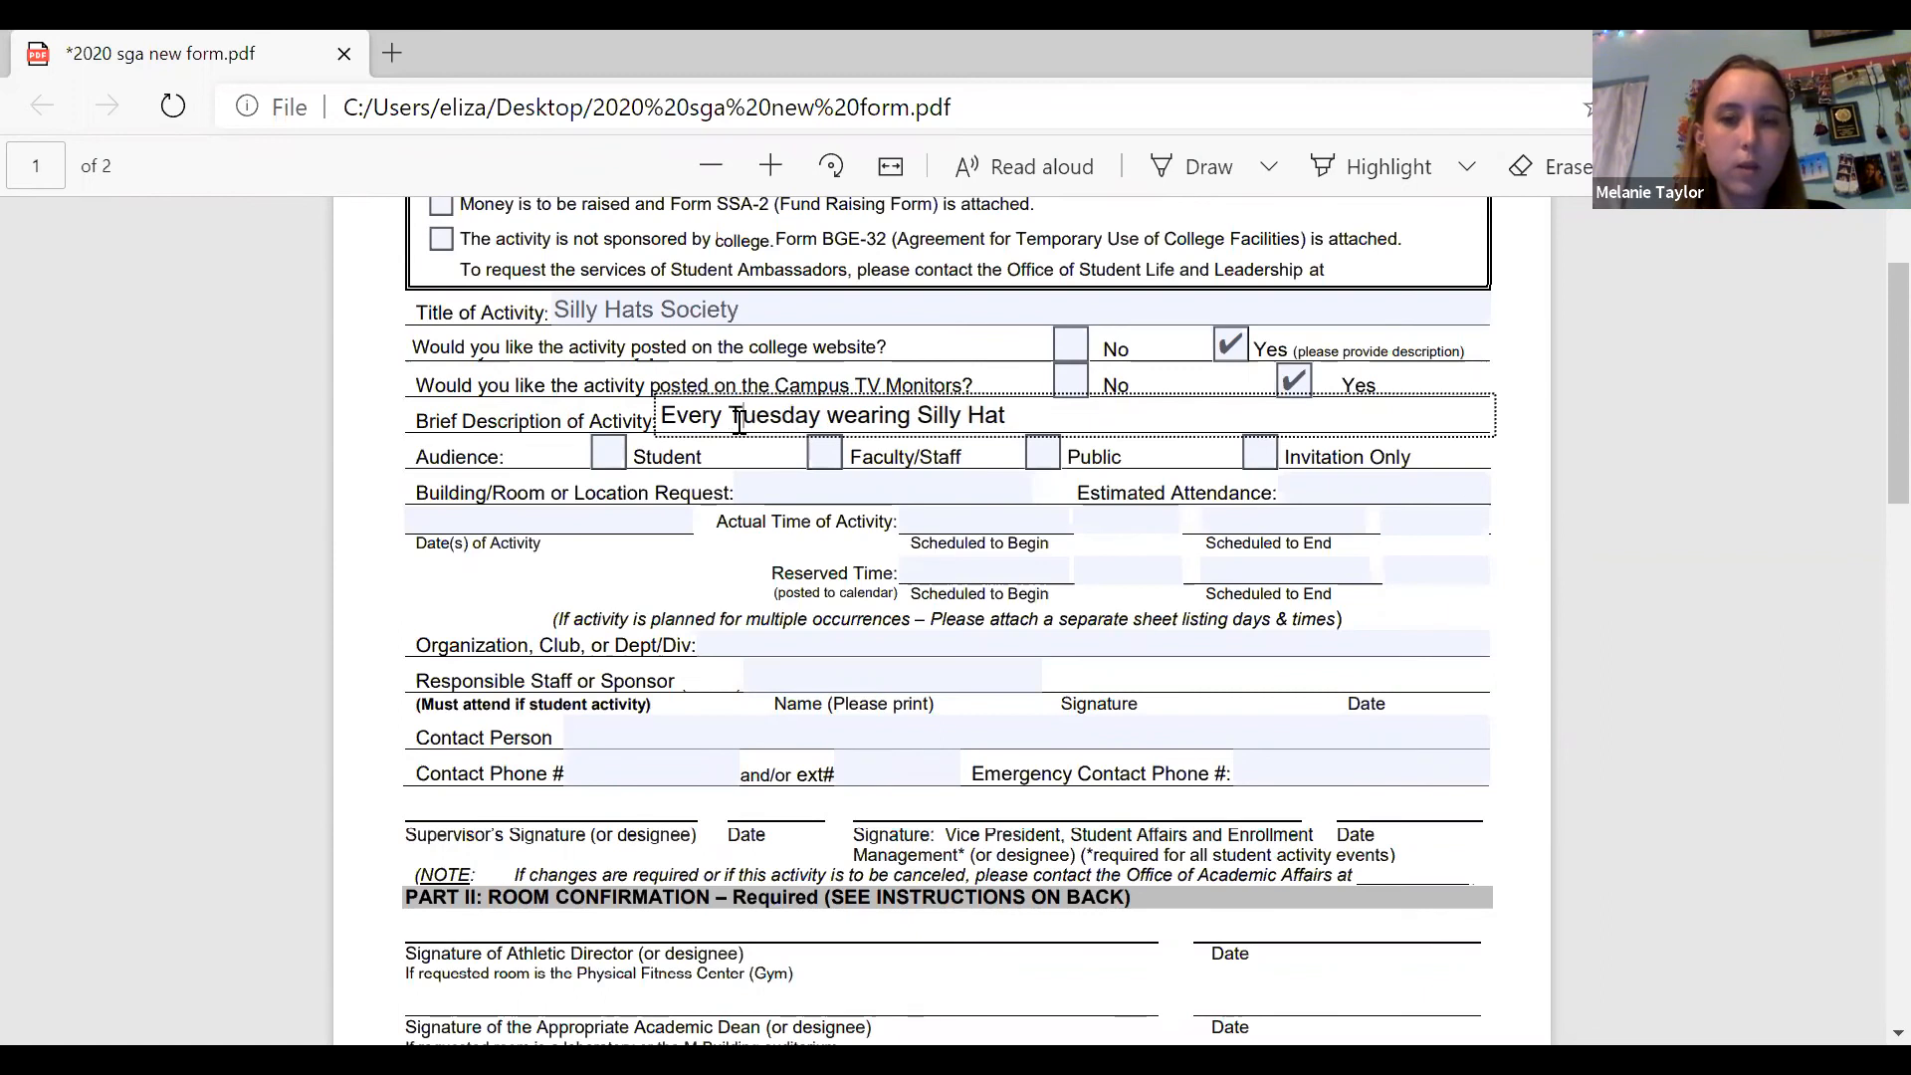
left_click(933, 416)
key("BackSpace")
type("s")
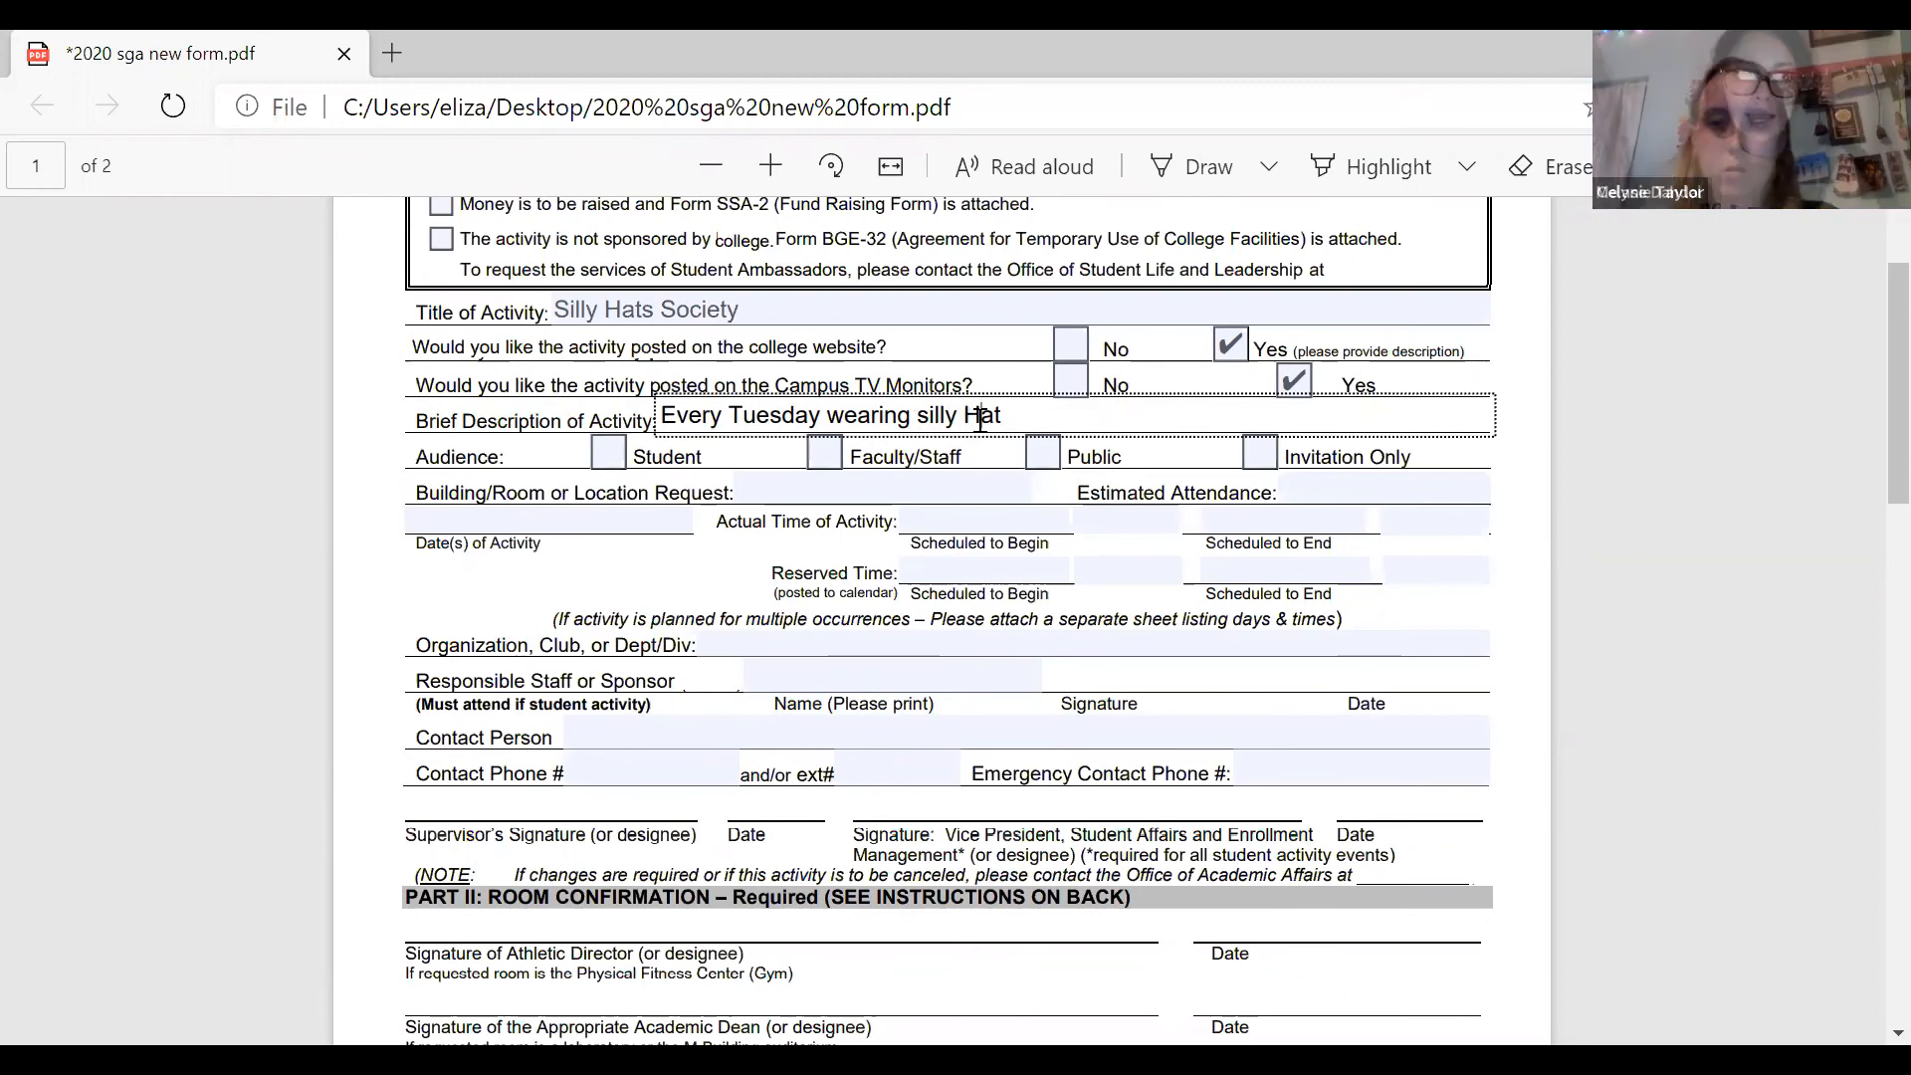
left_click(980, 417)
key("BackSpace")
type("h")
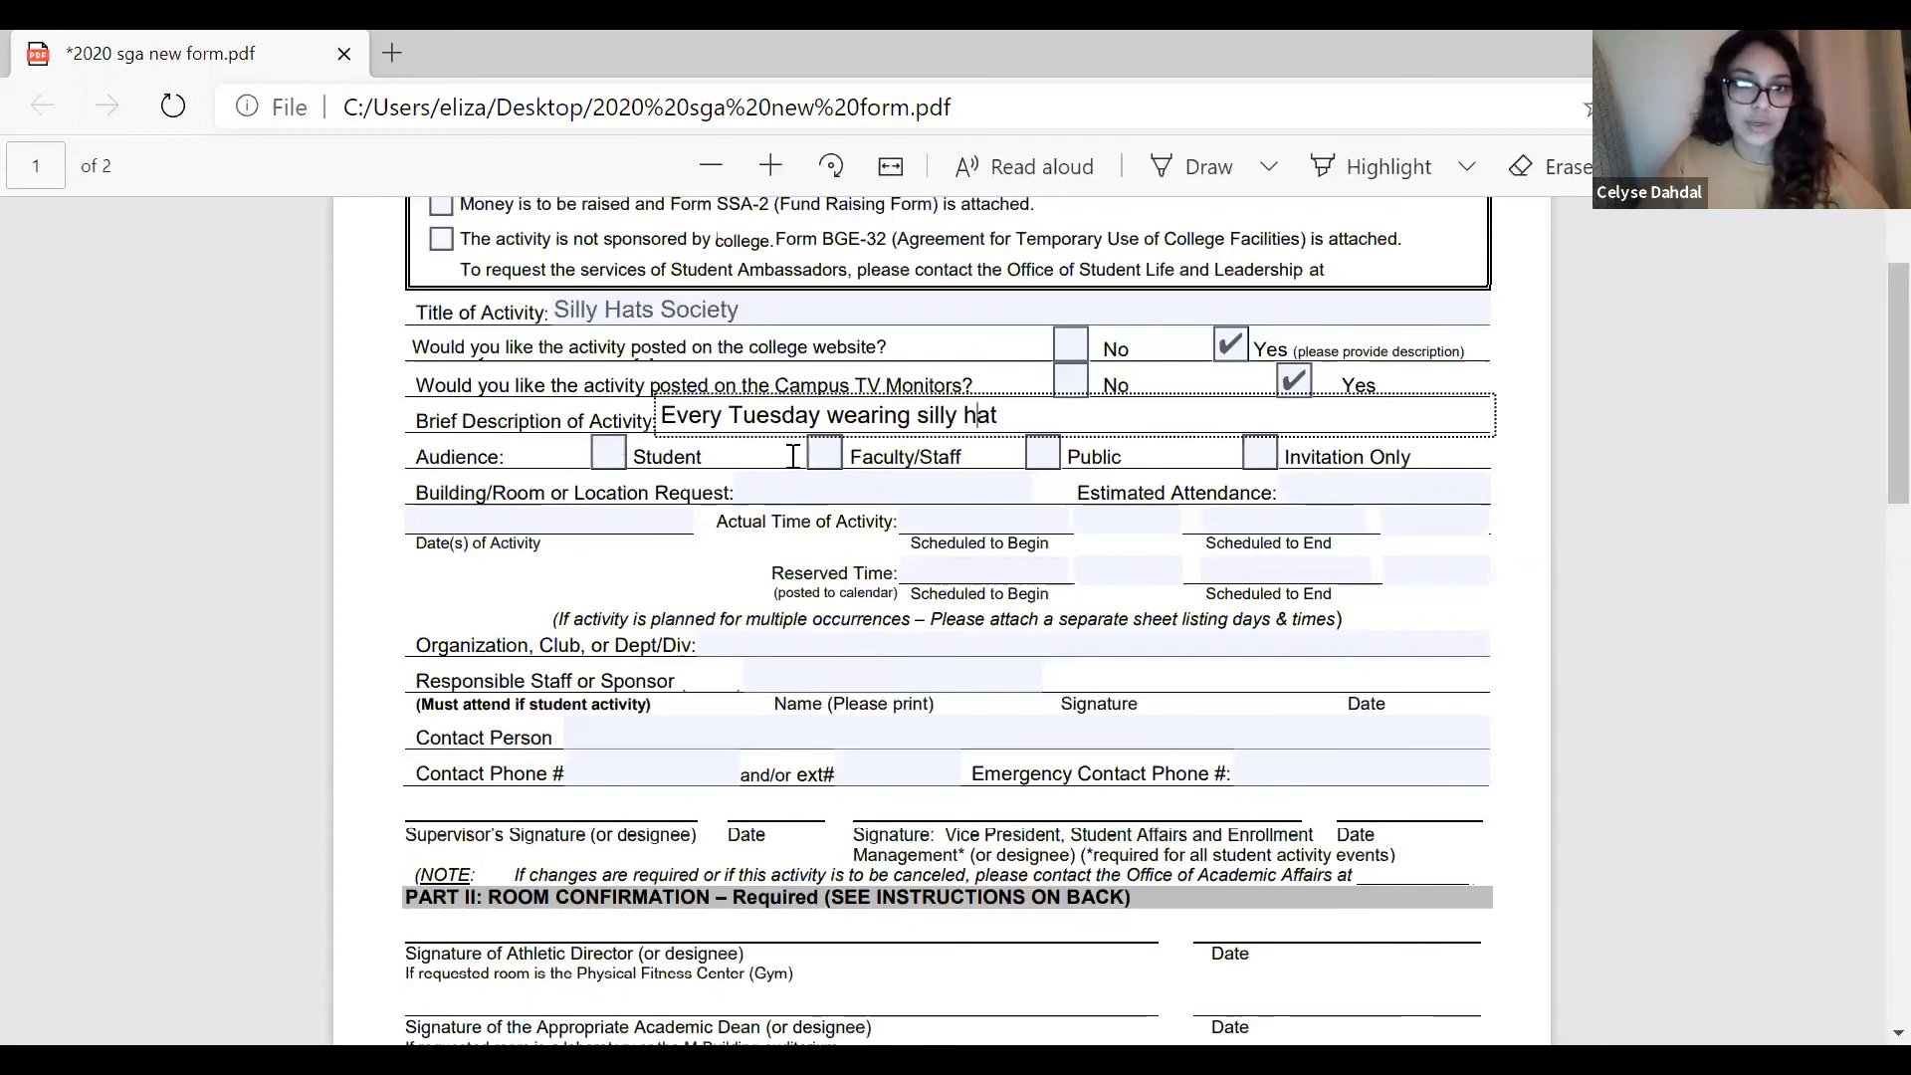
Mark Student and Faculty/Staff as the audience and enter Zoom as the building, room or location request.
left_click(609, 460)
left_click(822, 458)
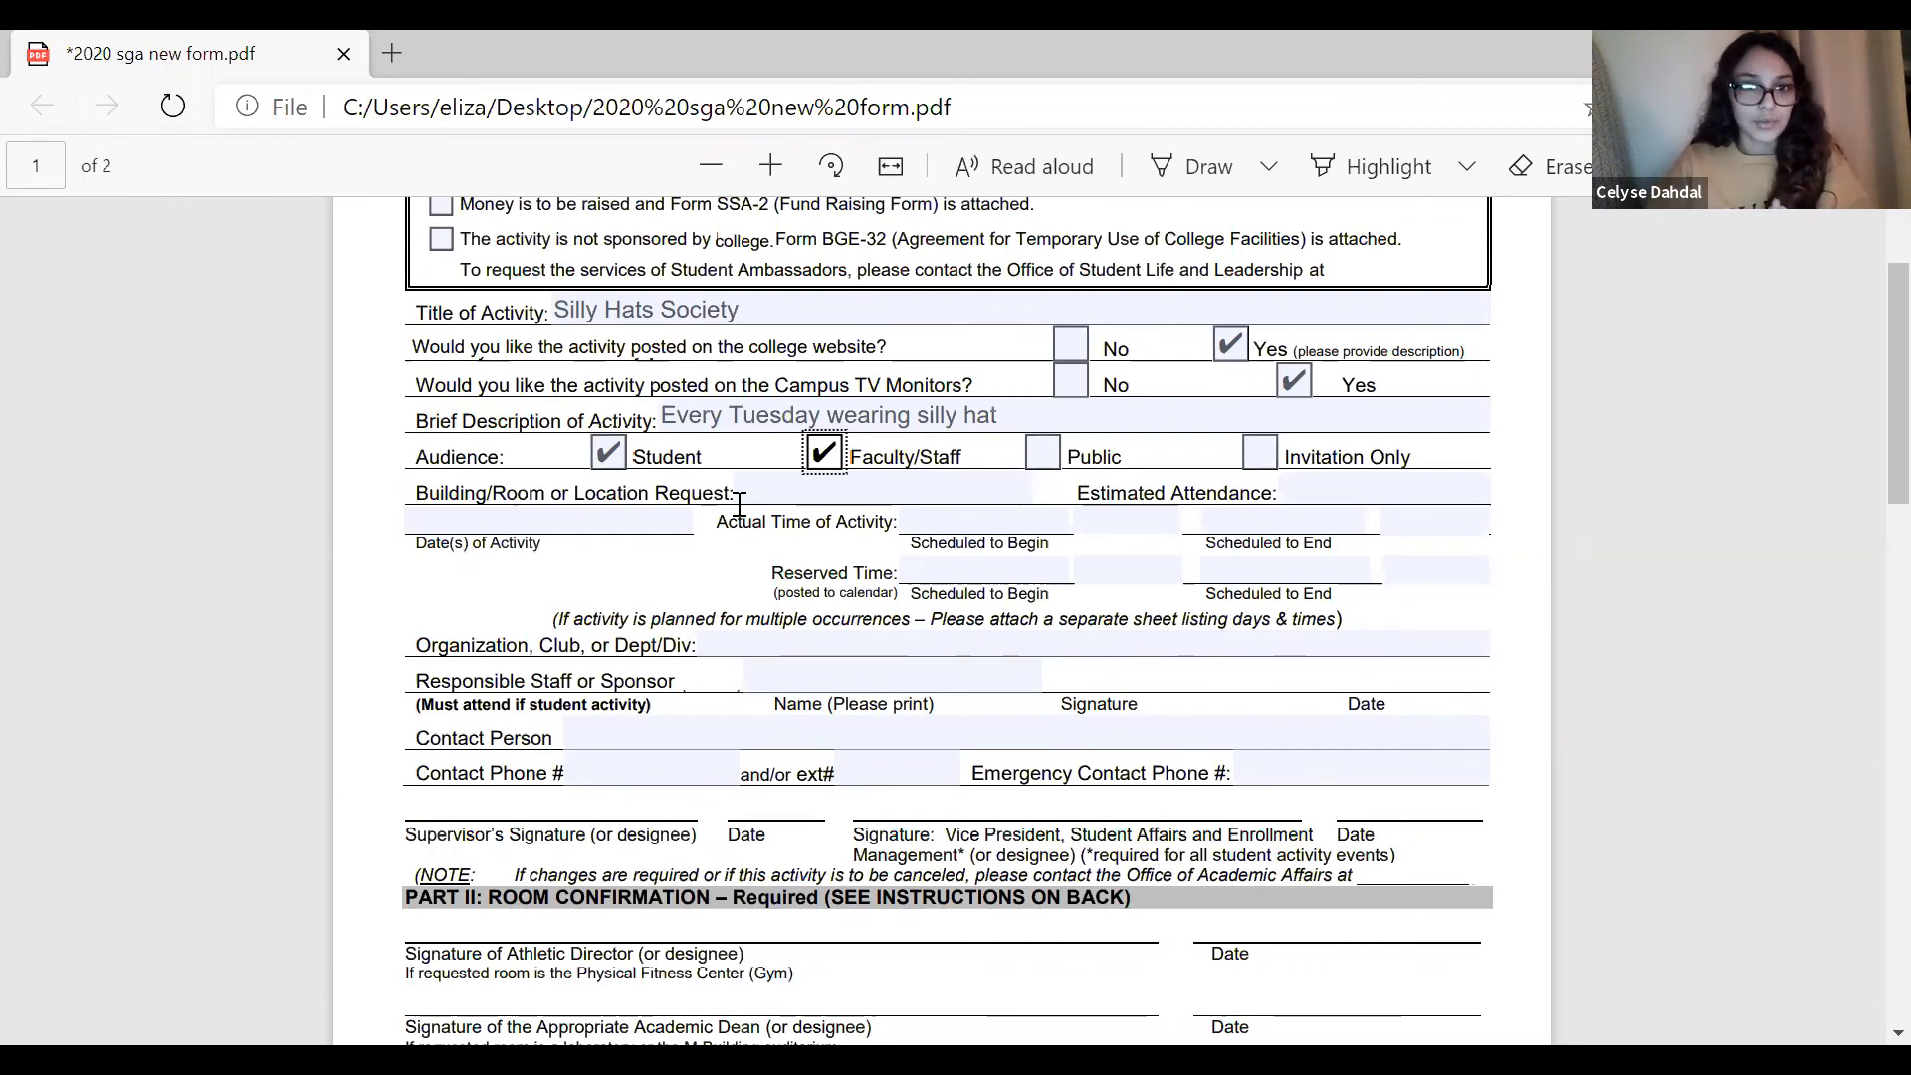
left_click(782, 487)
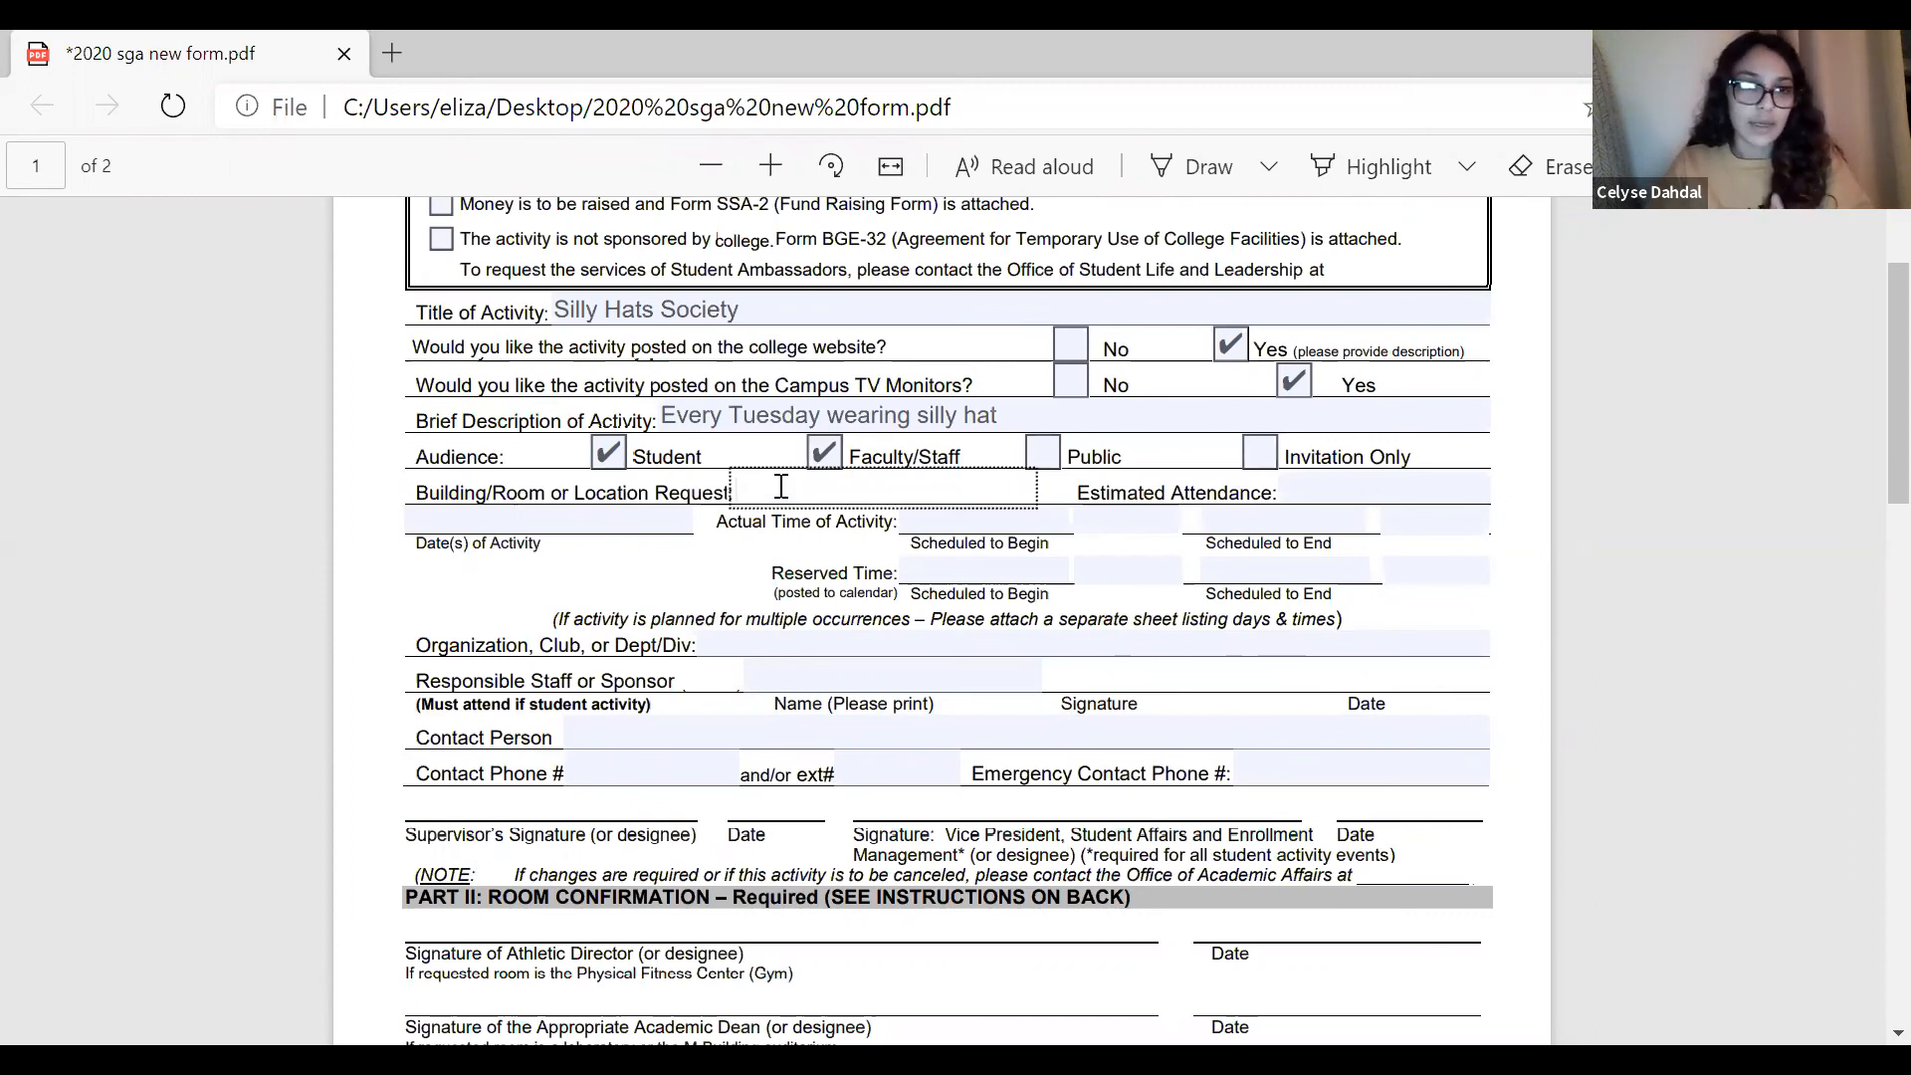
type("Z")
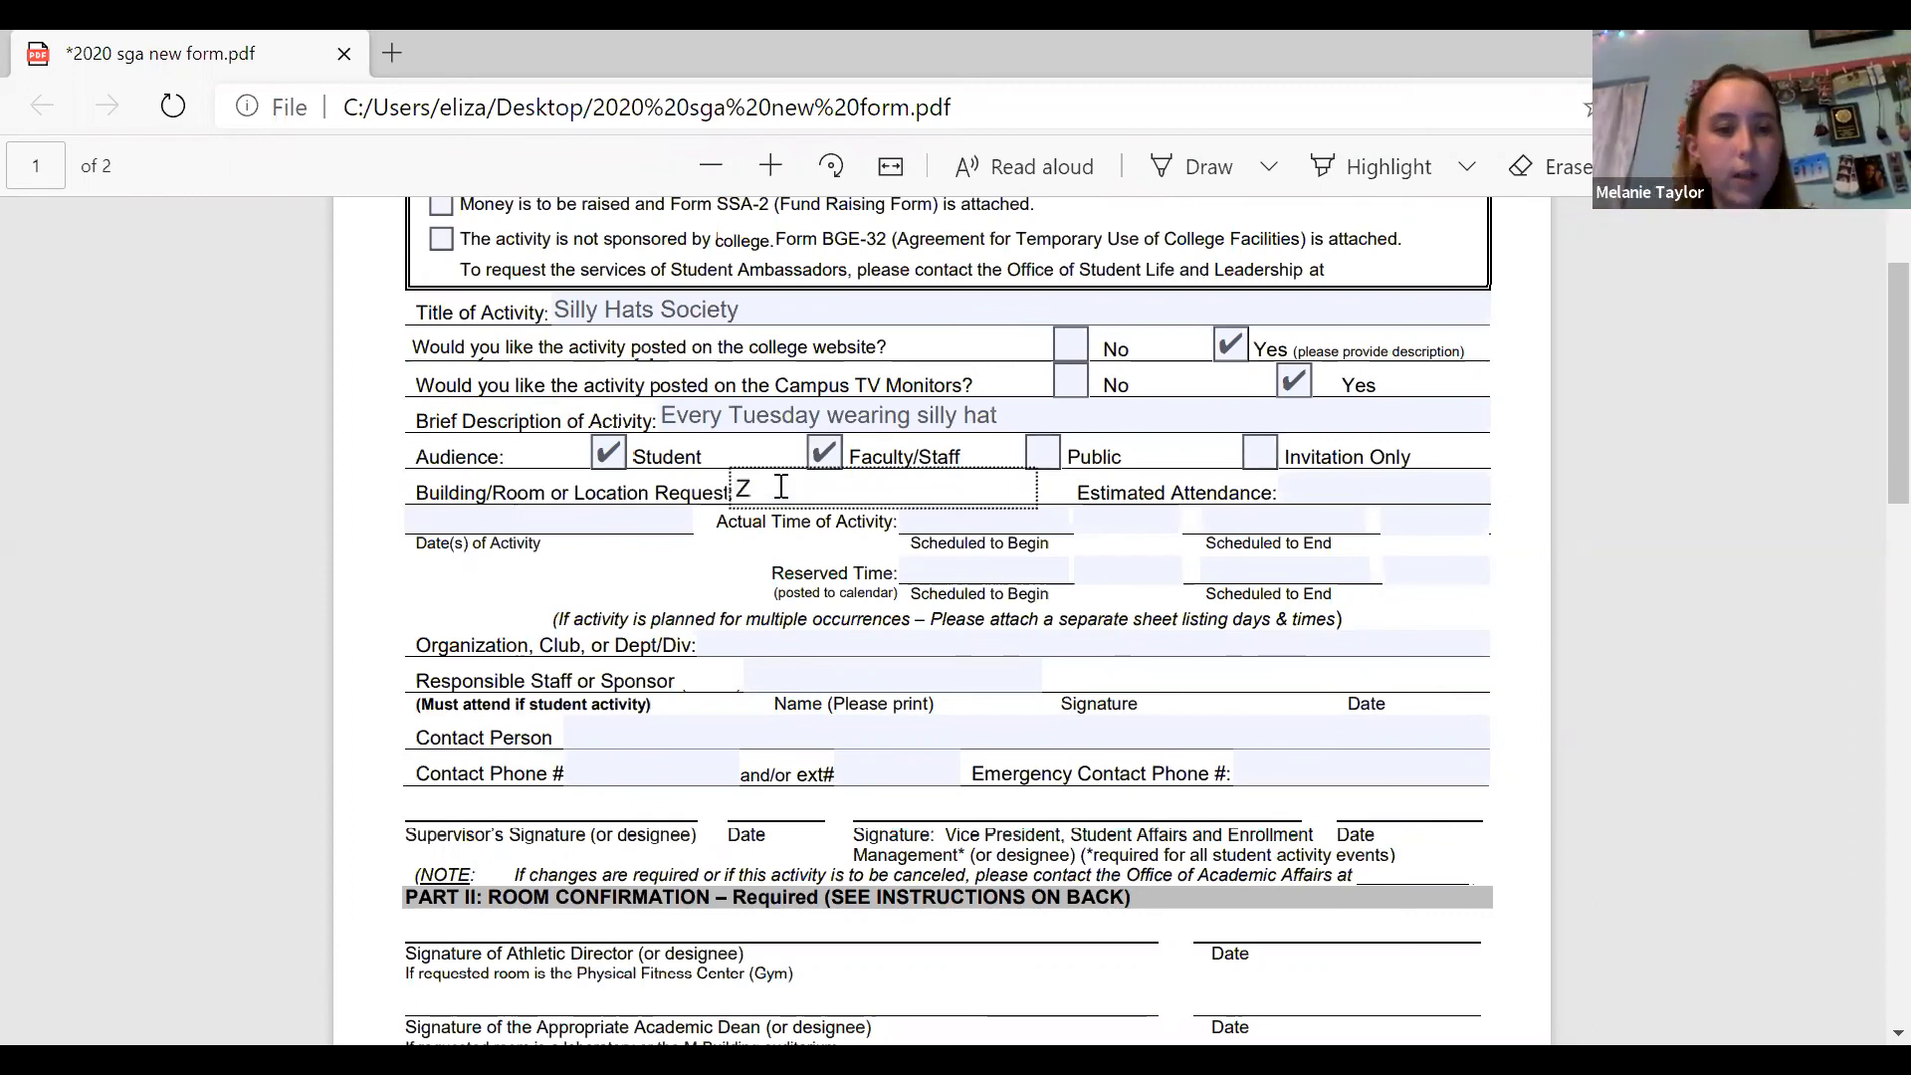
type("oom")
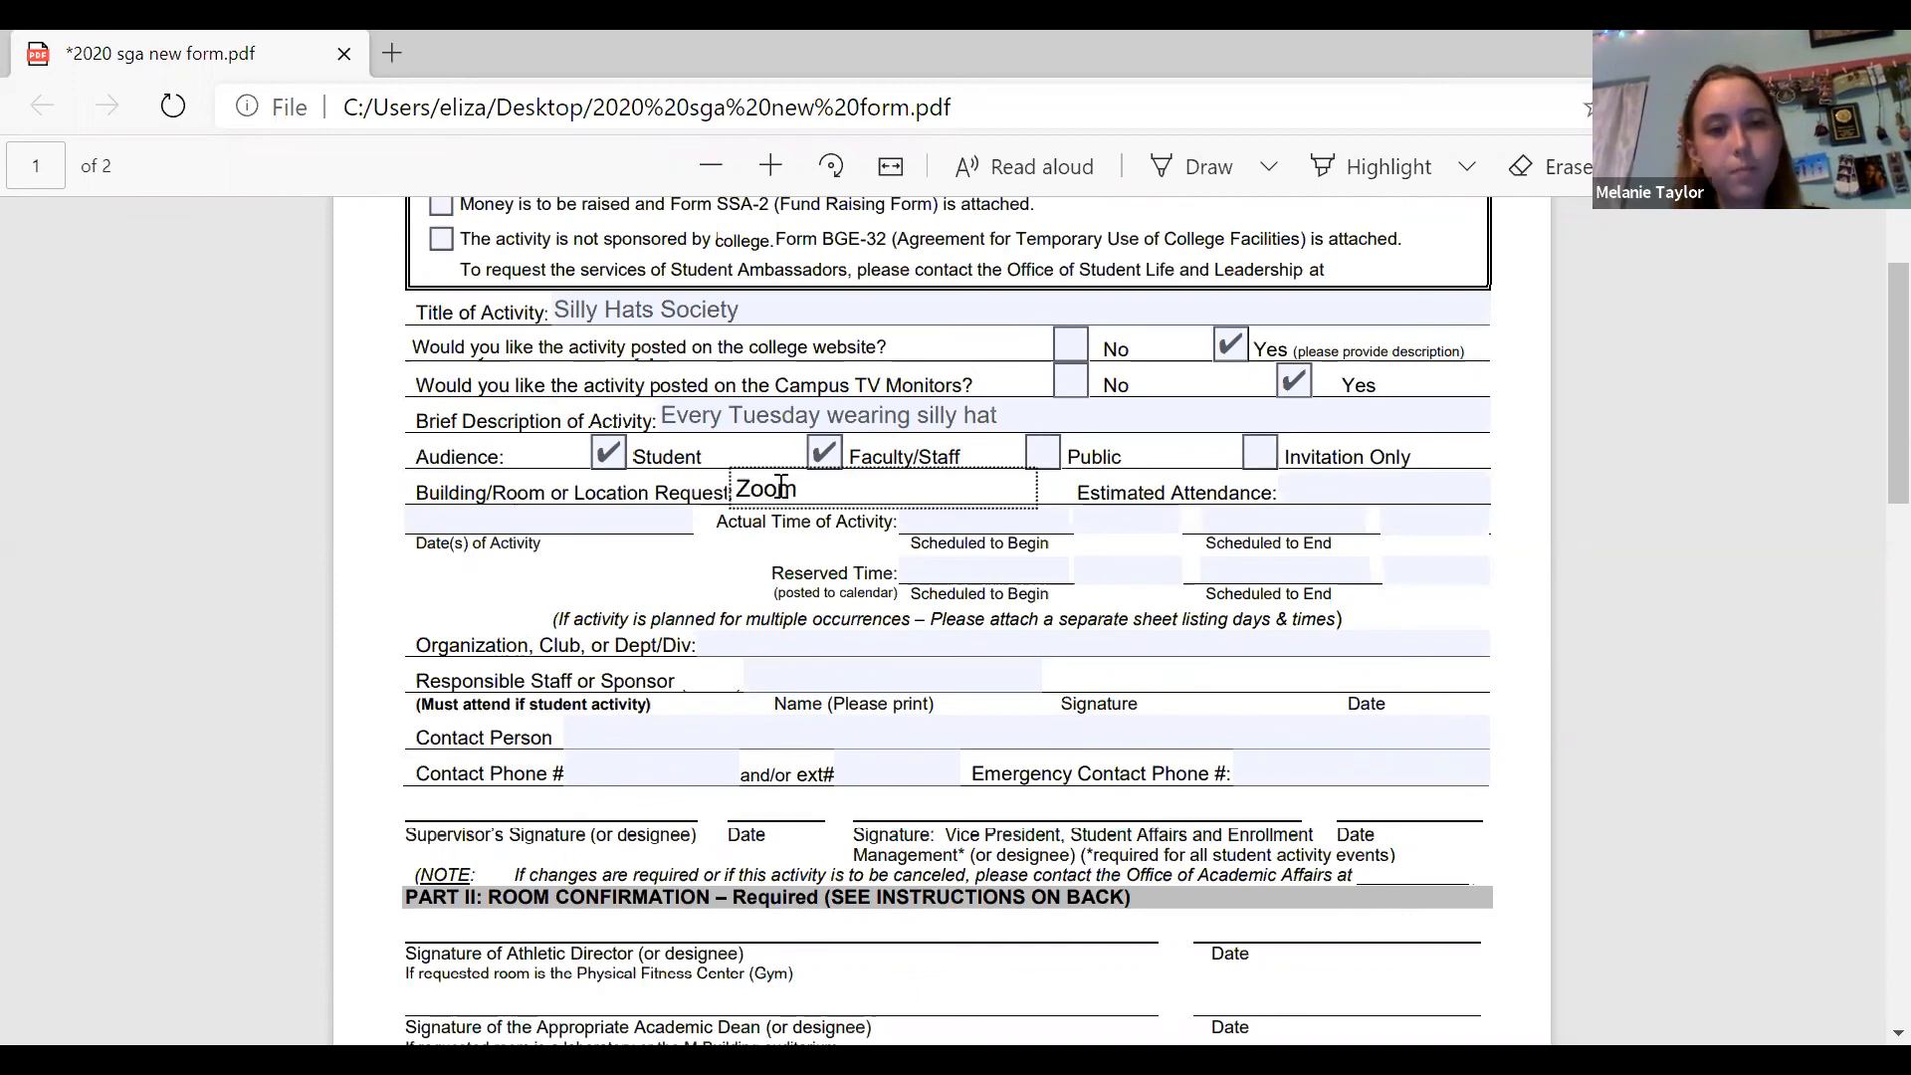
Set the estimated attendance to 100.
left_click(633, 521)
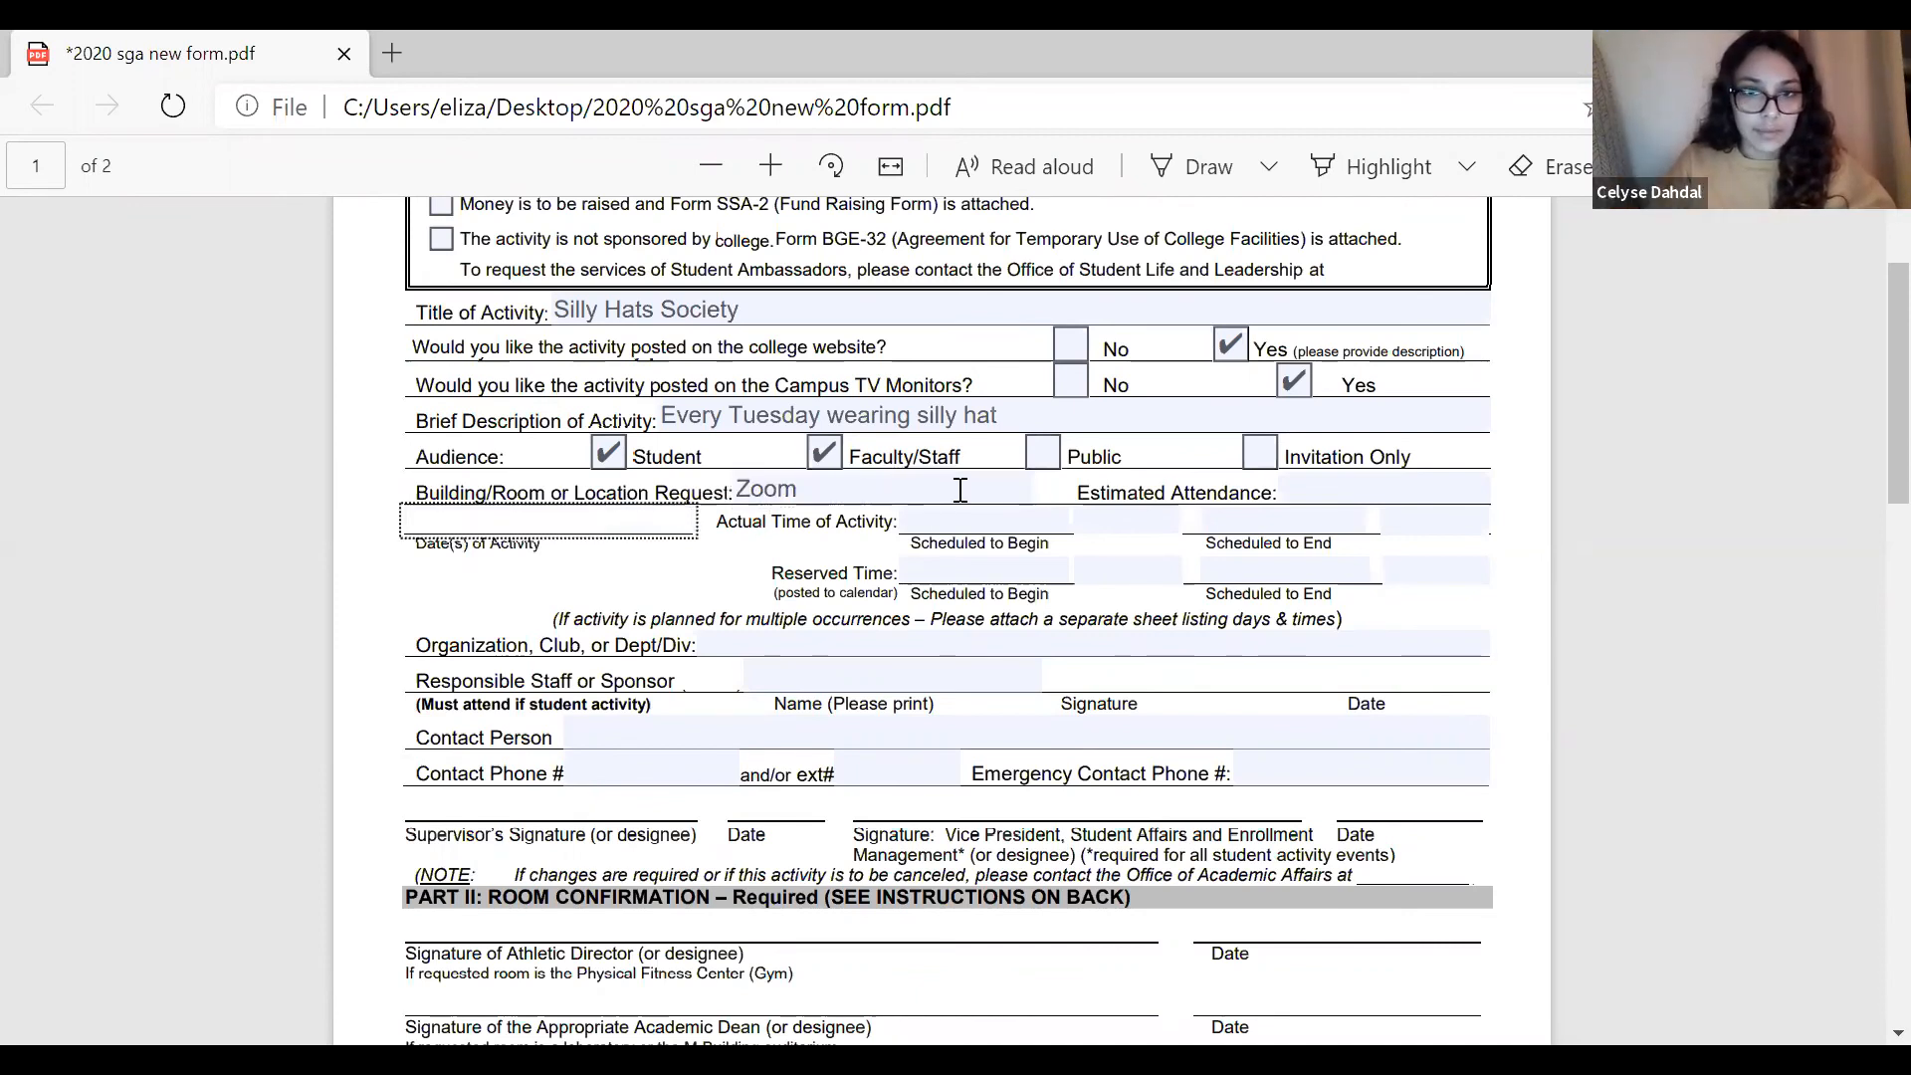
left_click(1328, 483)
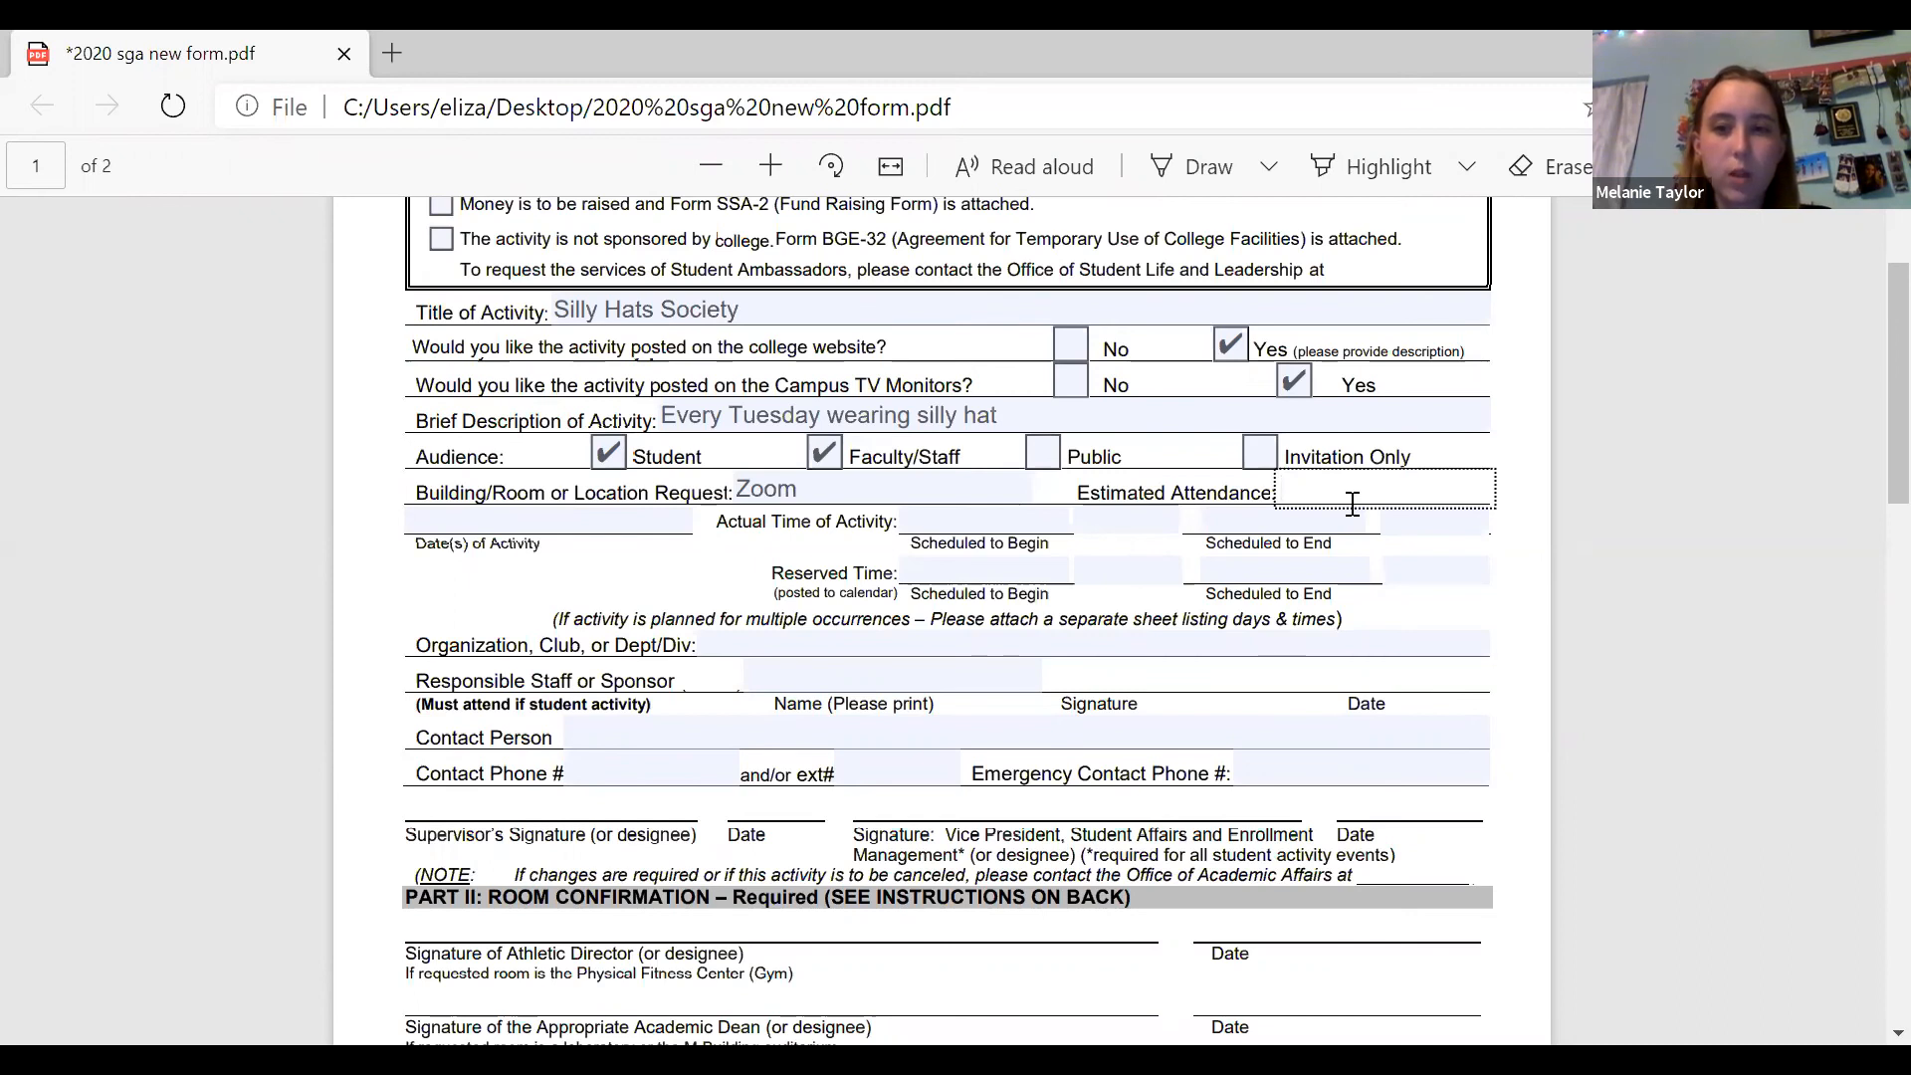
type("100")
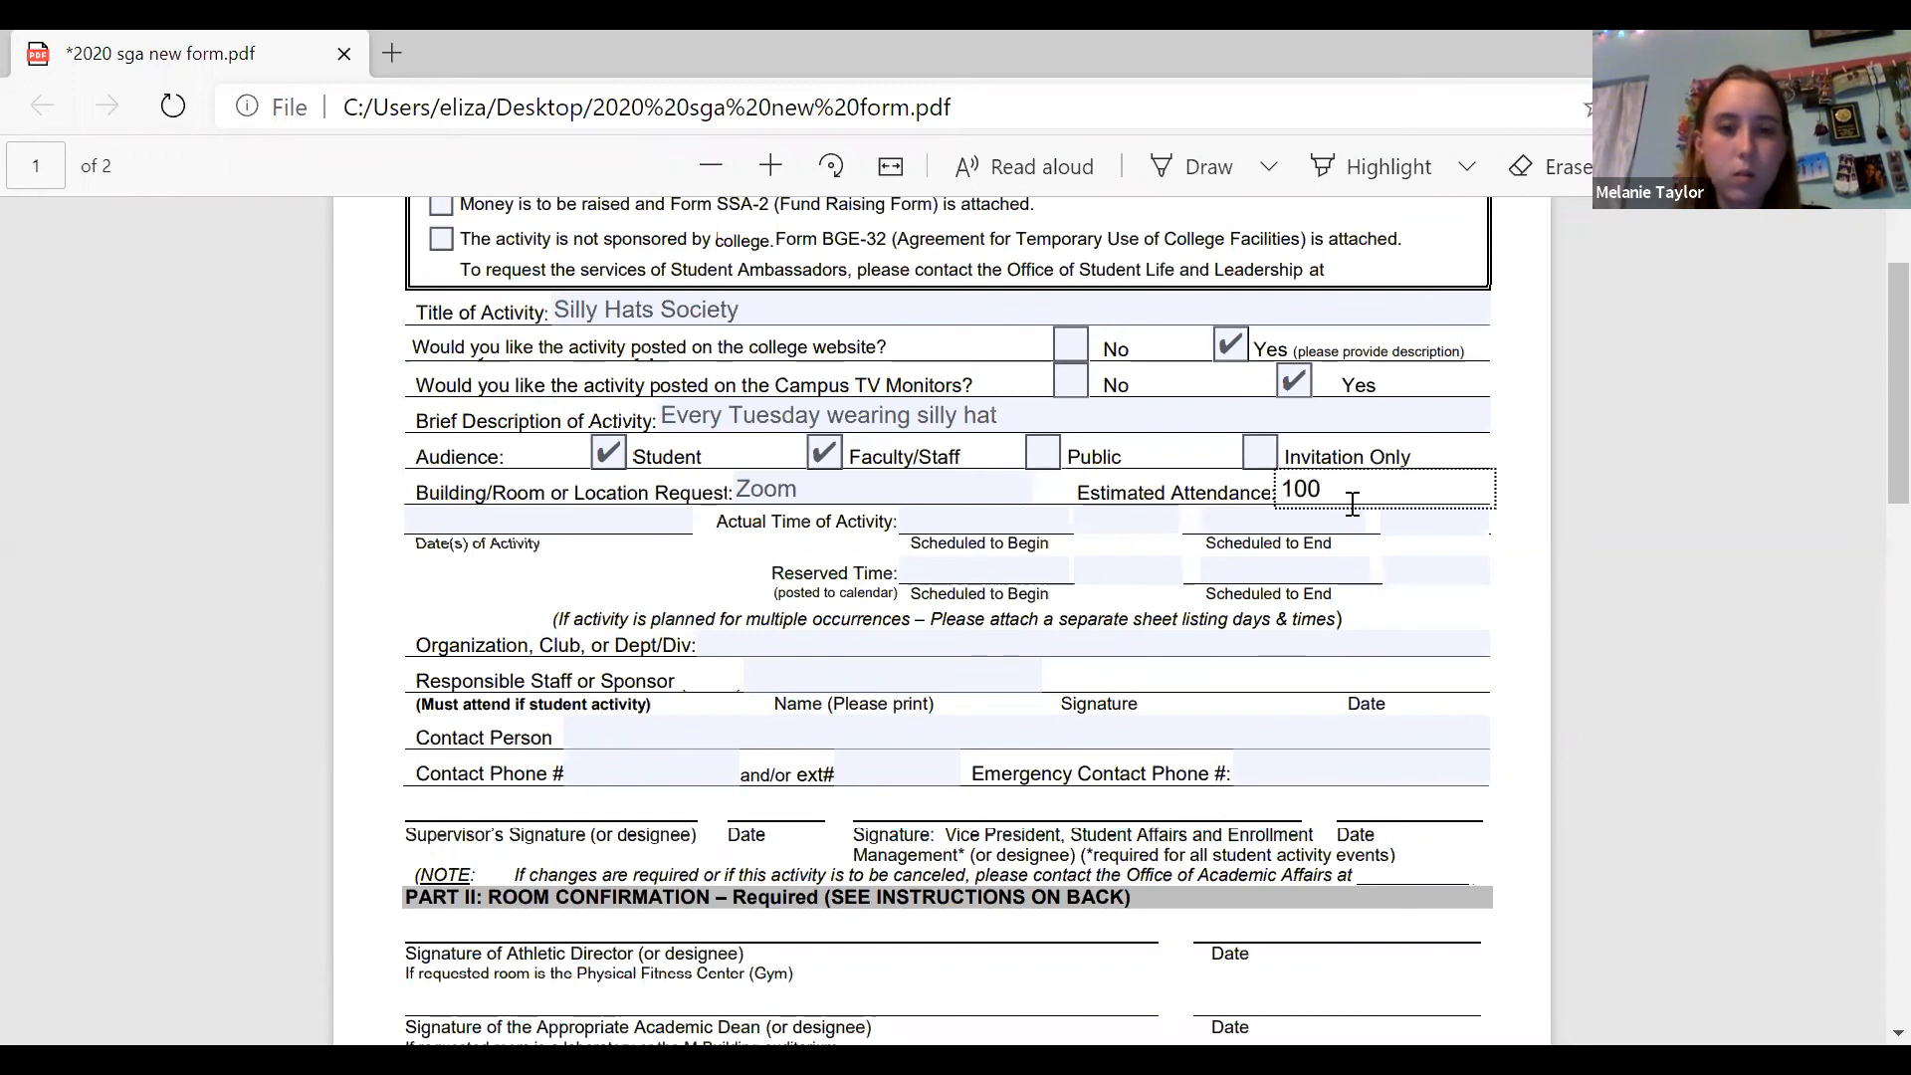
Enter November 22 2020 as the date of the activity.
left_click(578, 525)
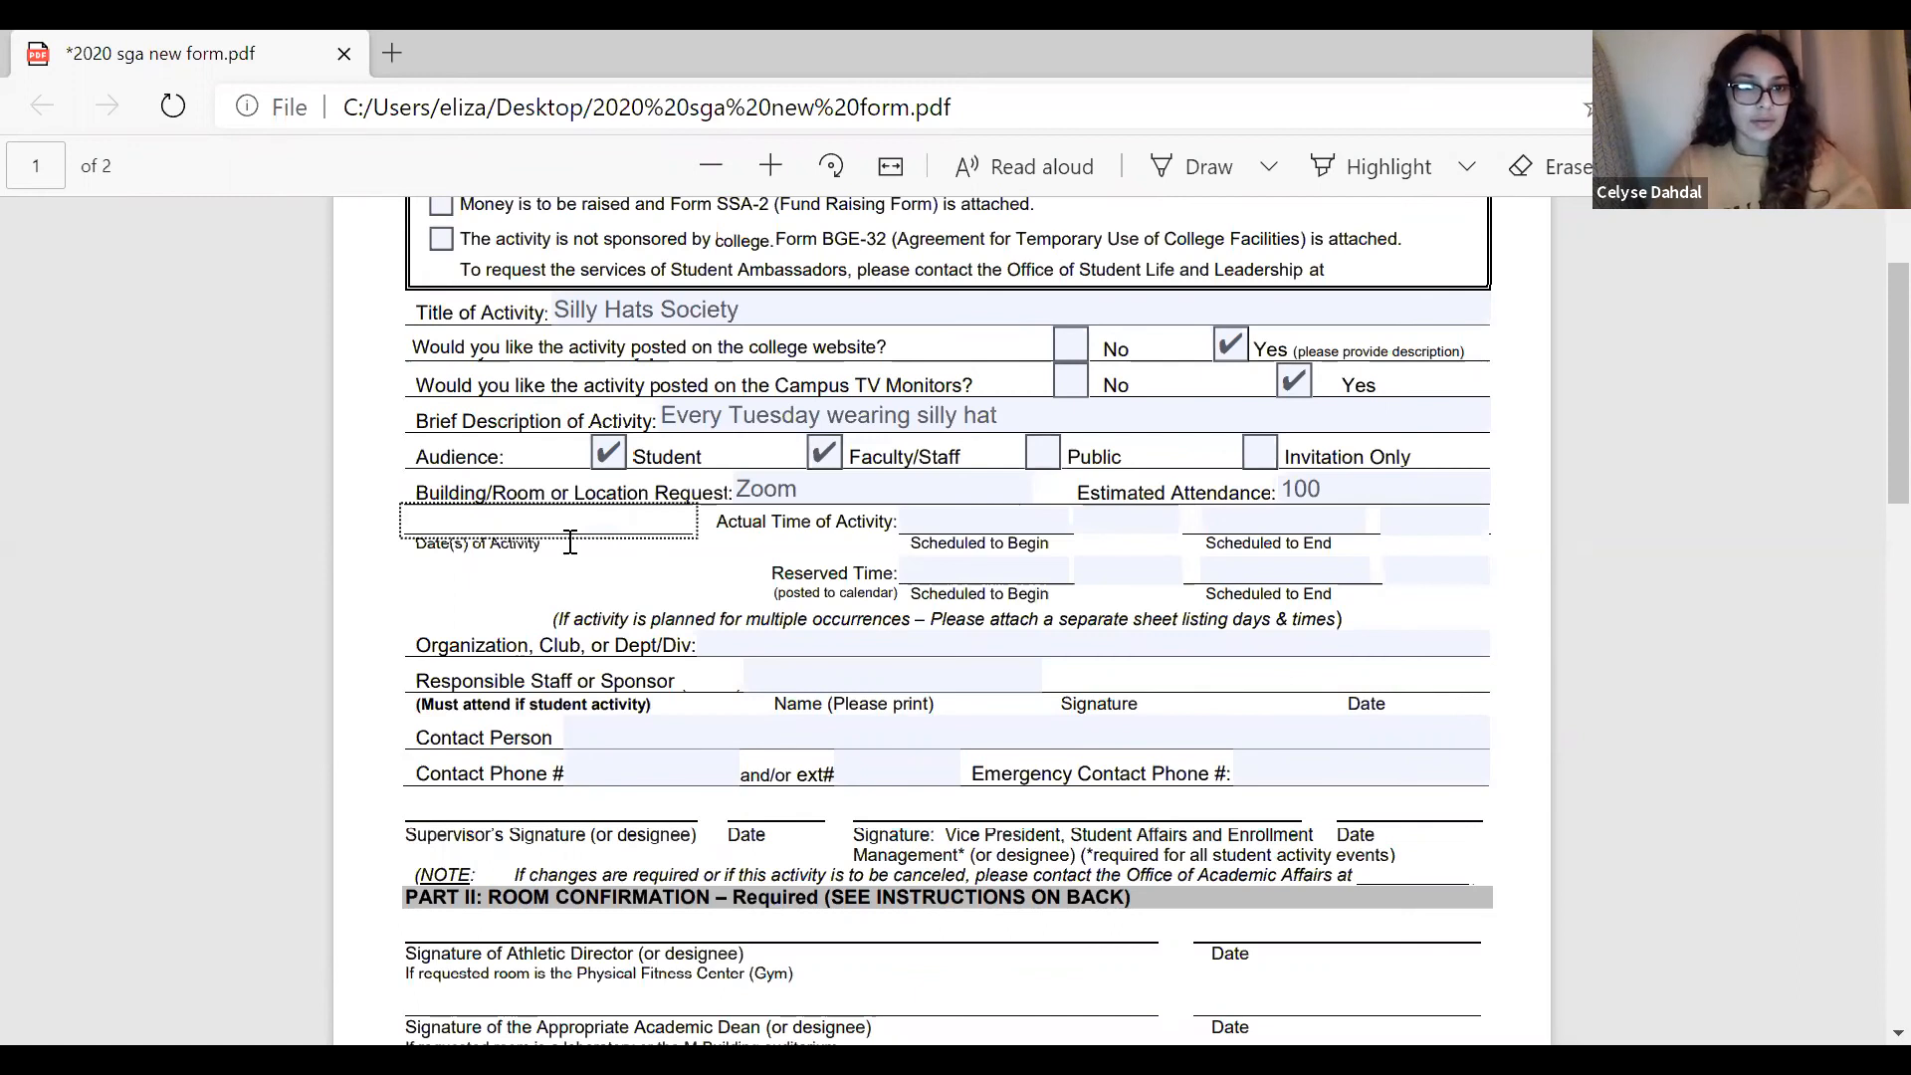
type("November 2220 2020")
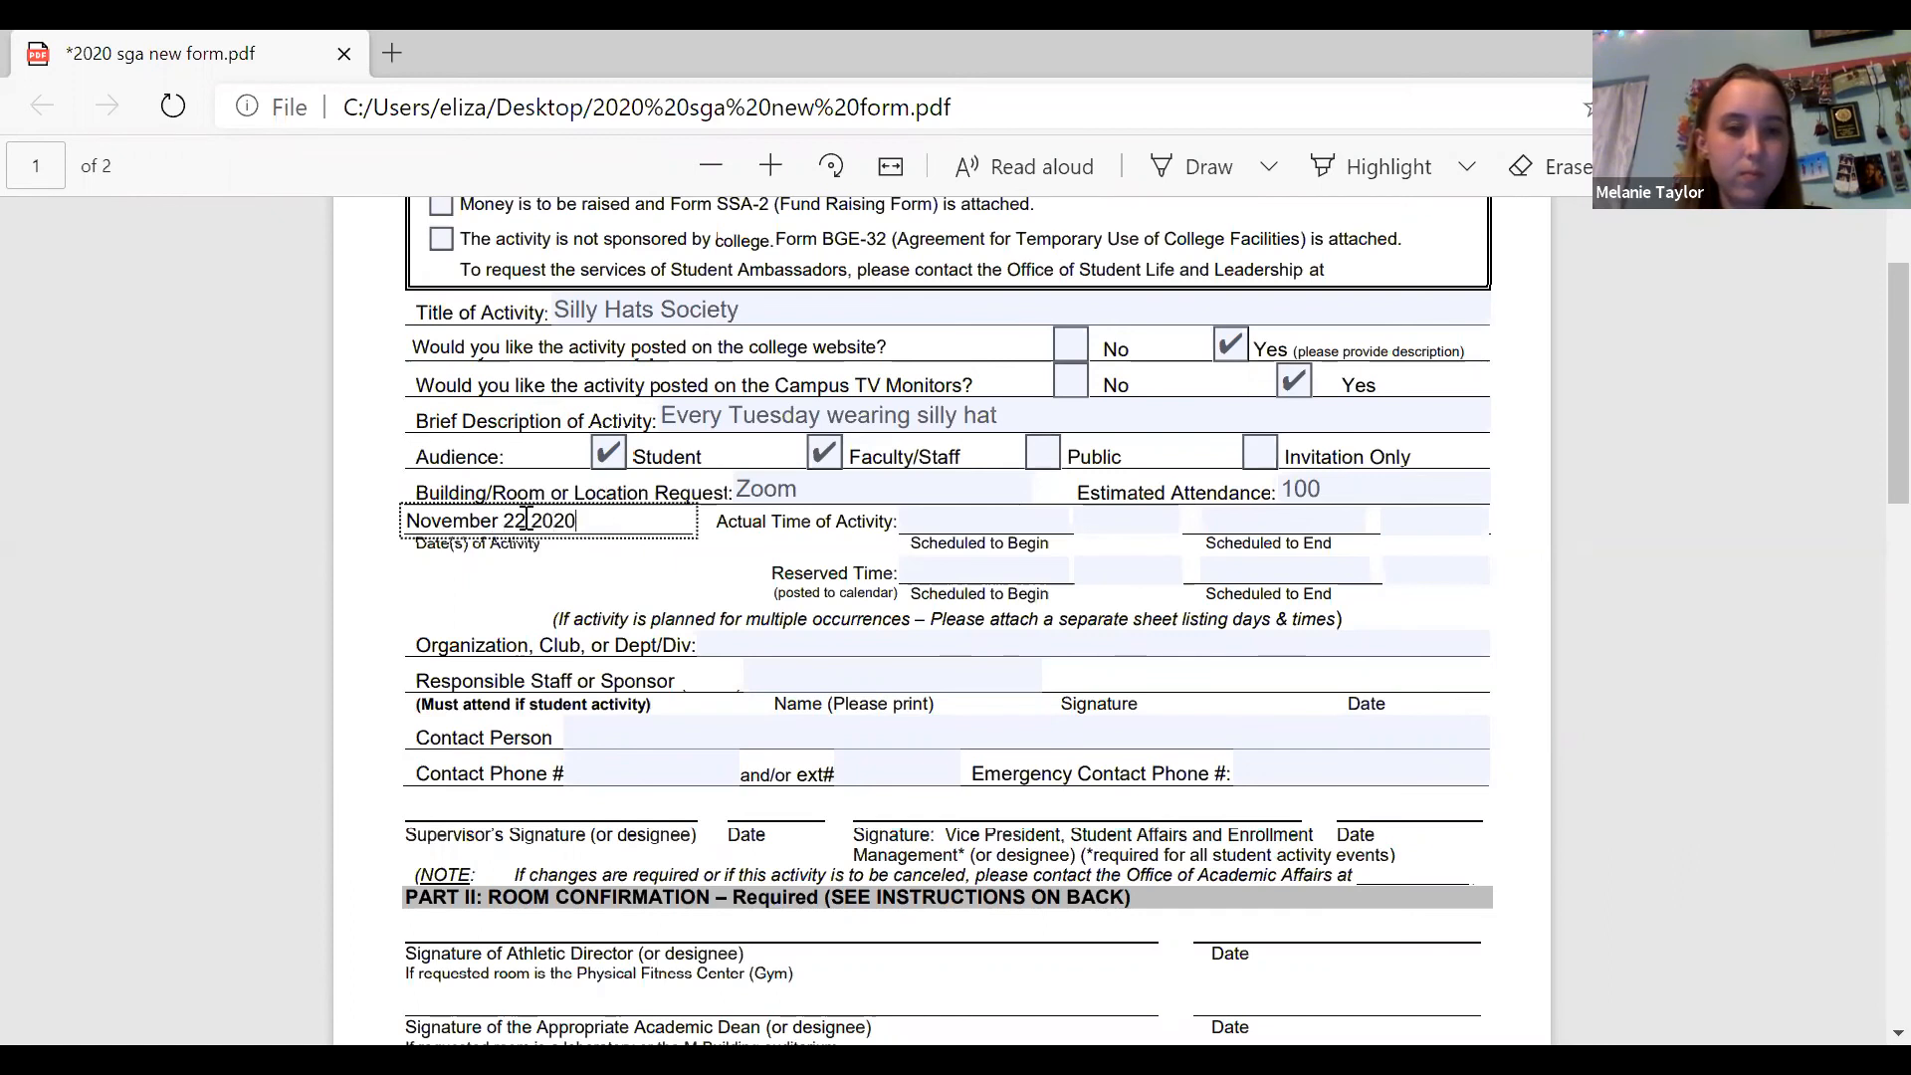
Set the actual time of the activity to begin at 2:00pm and end at 4:00pm.
left_click(939, 521)
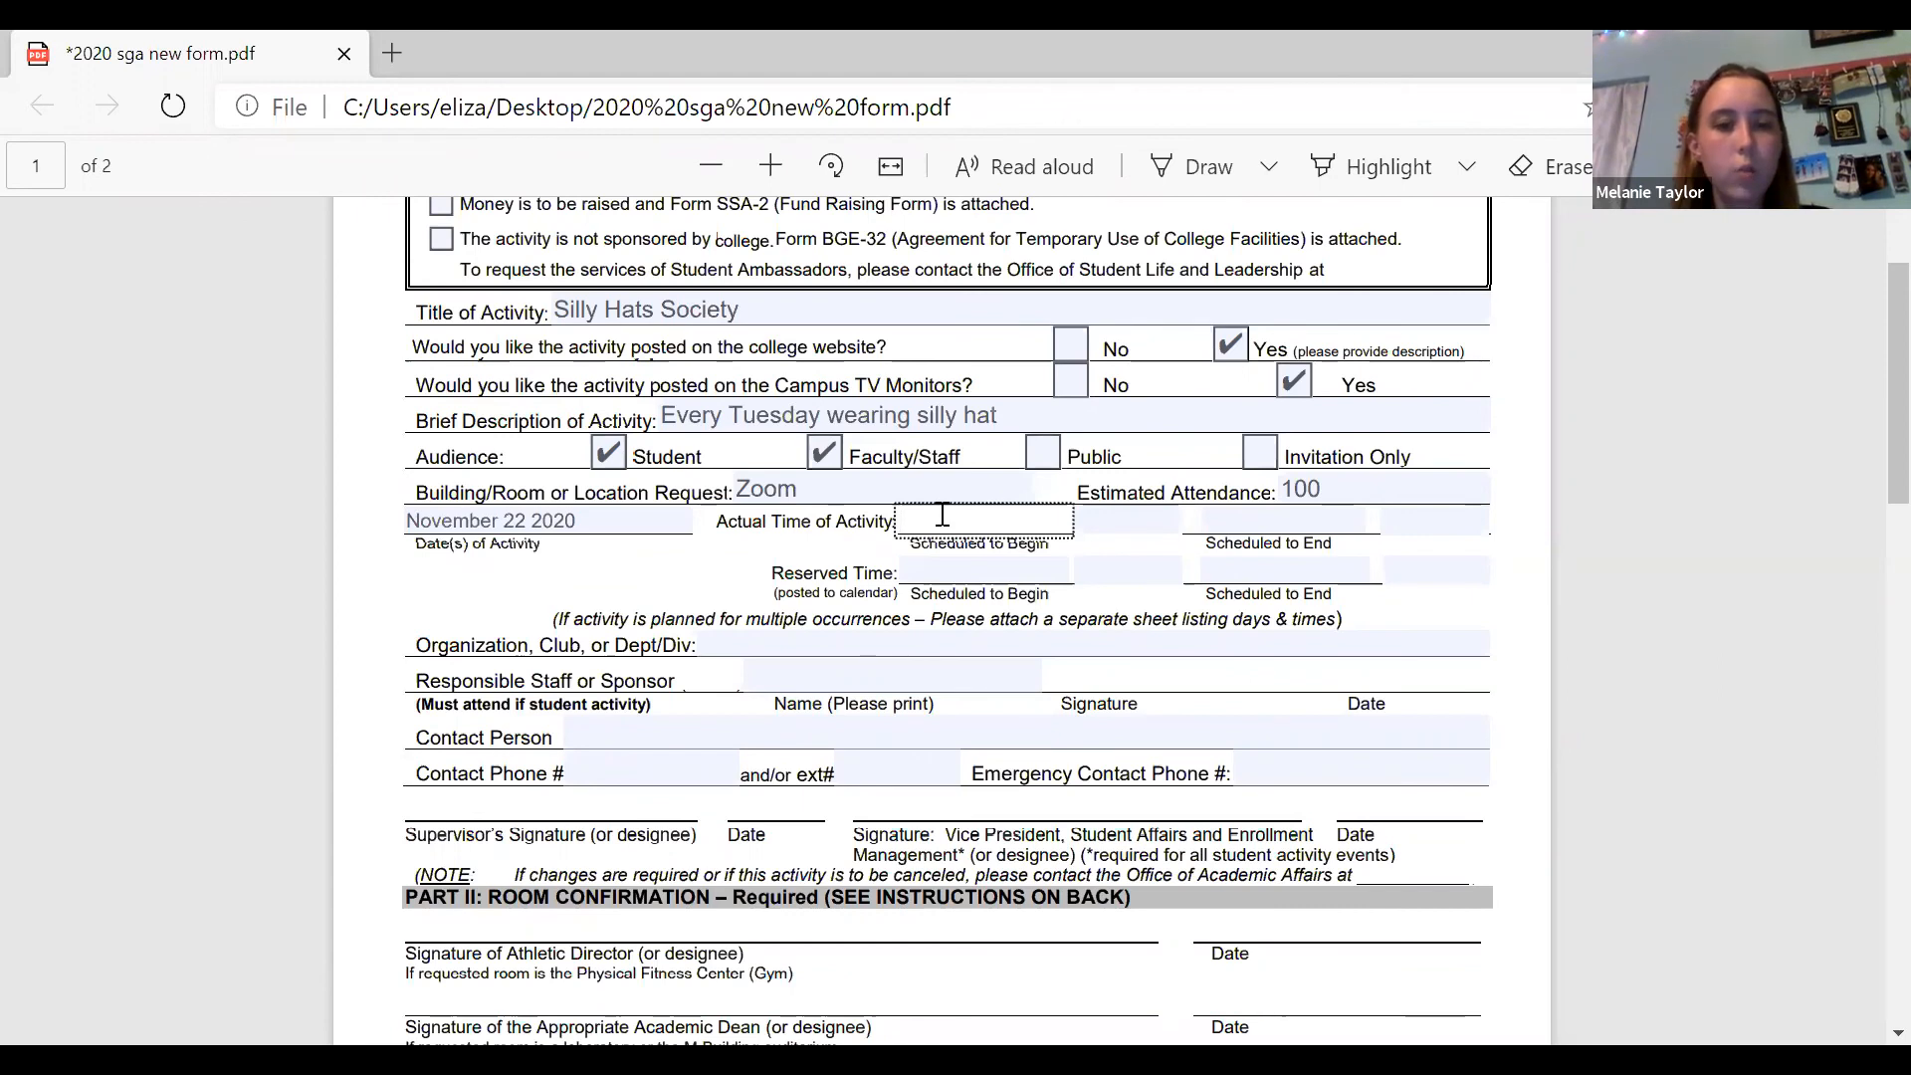
type("2")
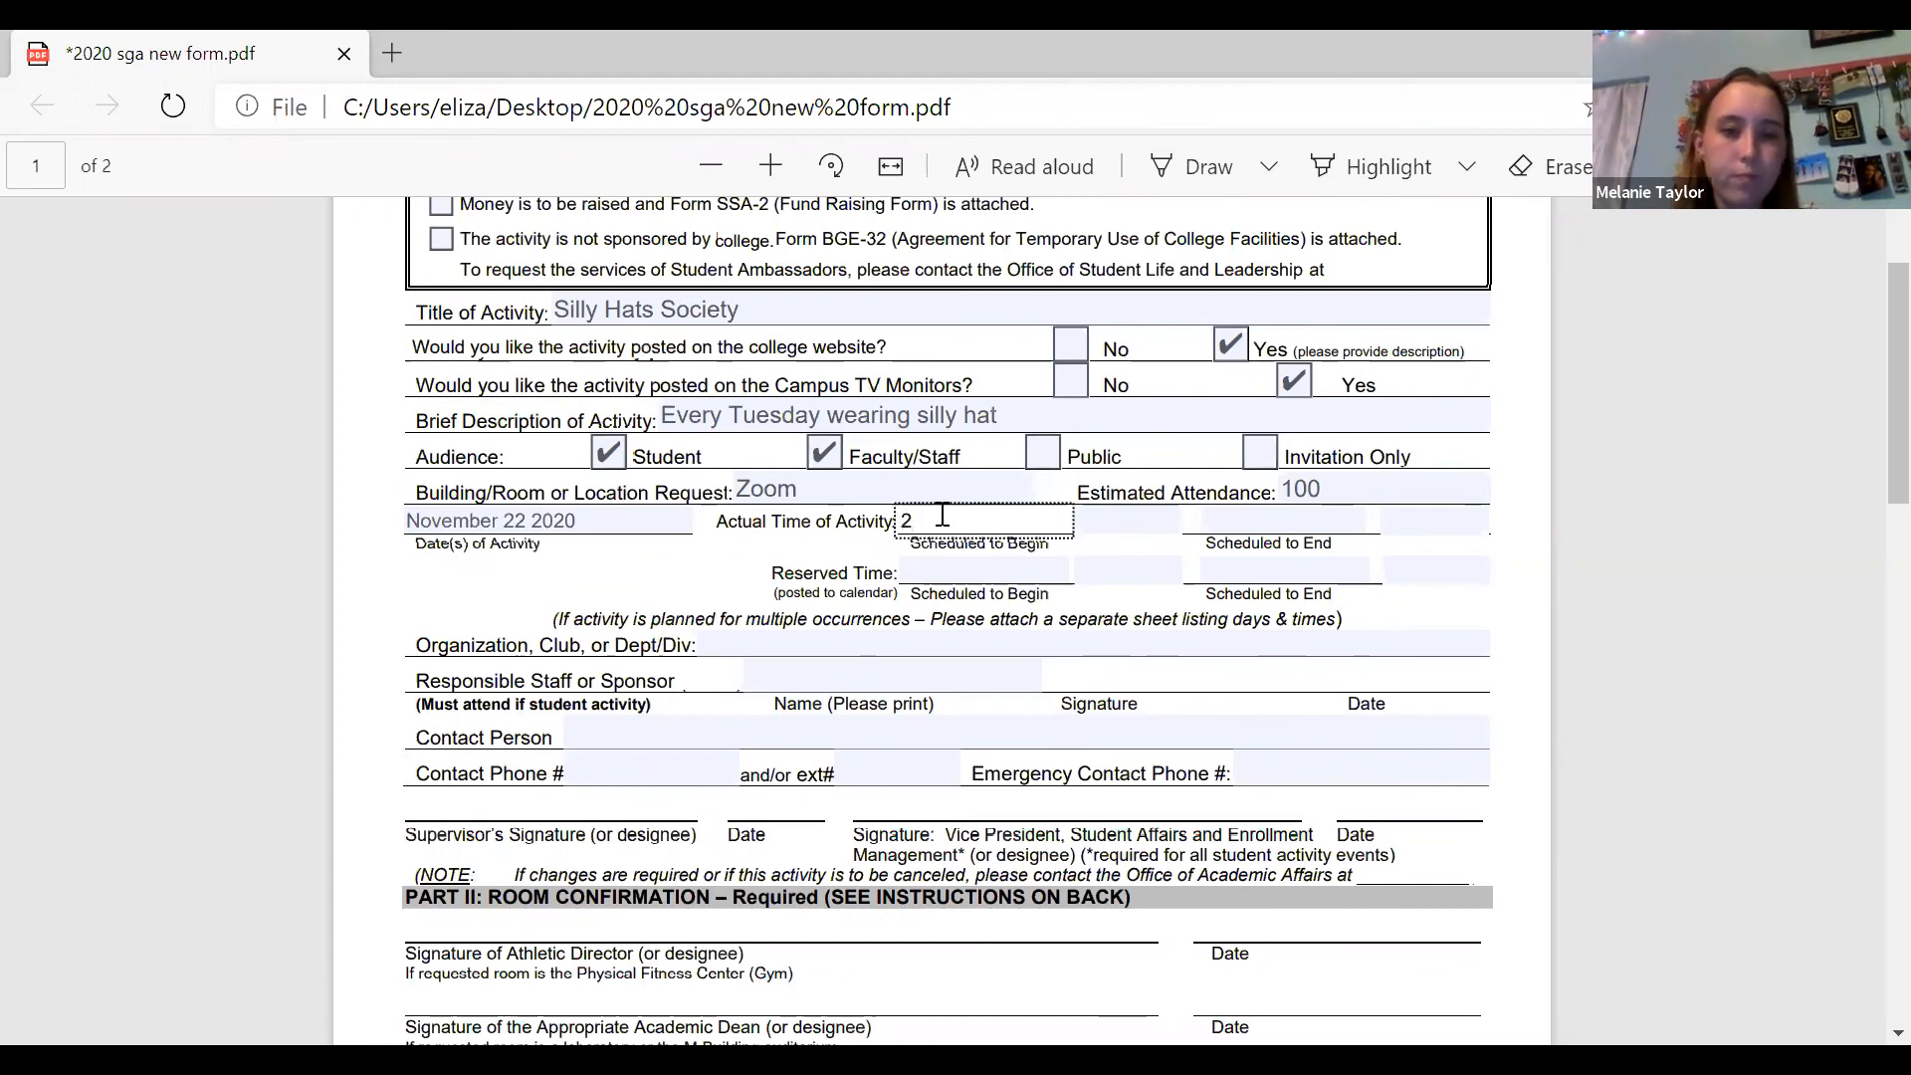
type(":00pm")
left_click(1255, 514)
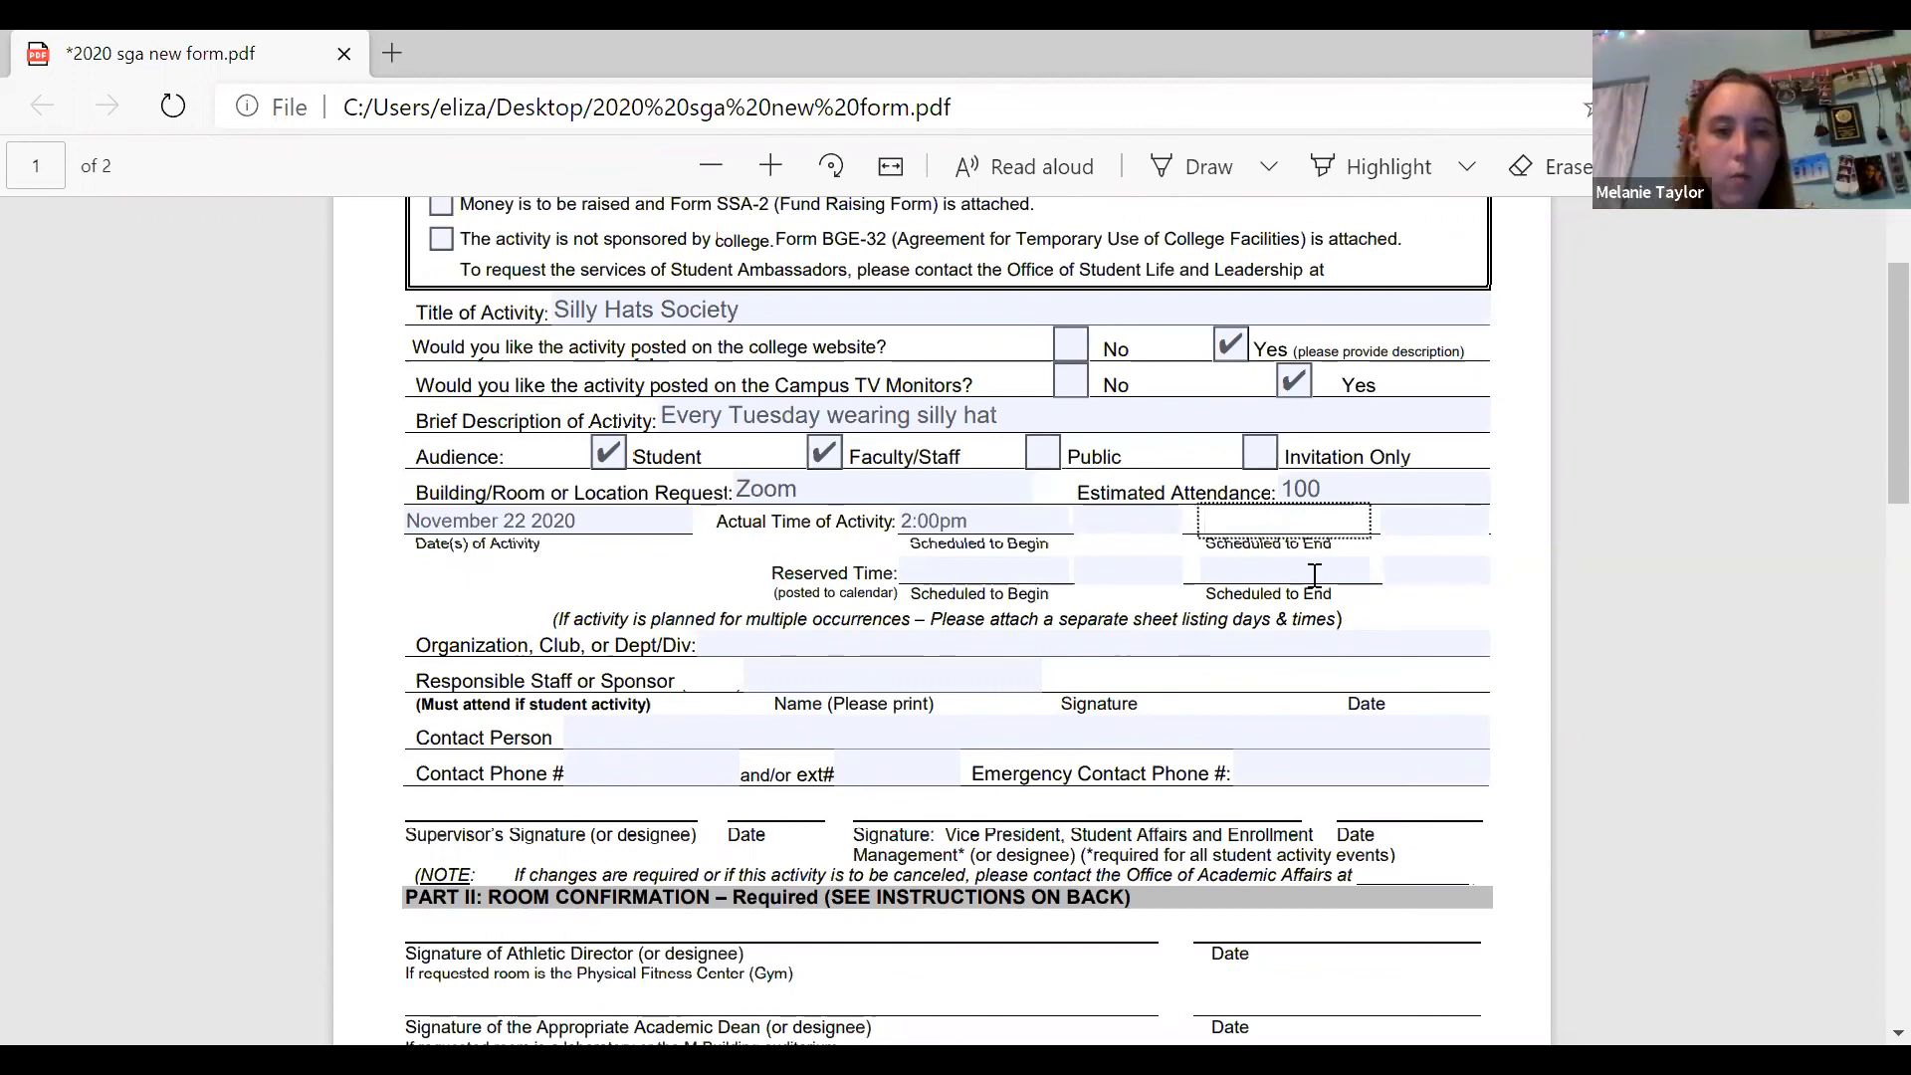
type("4:")
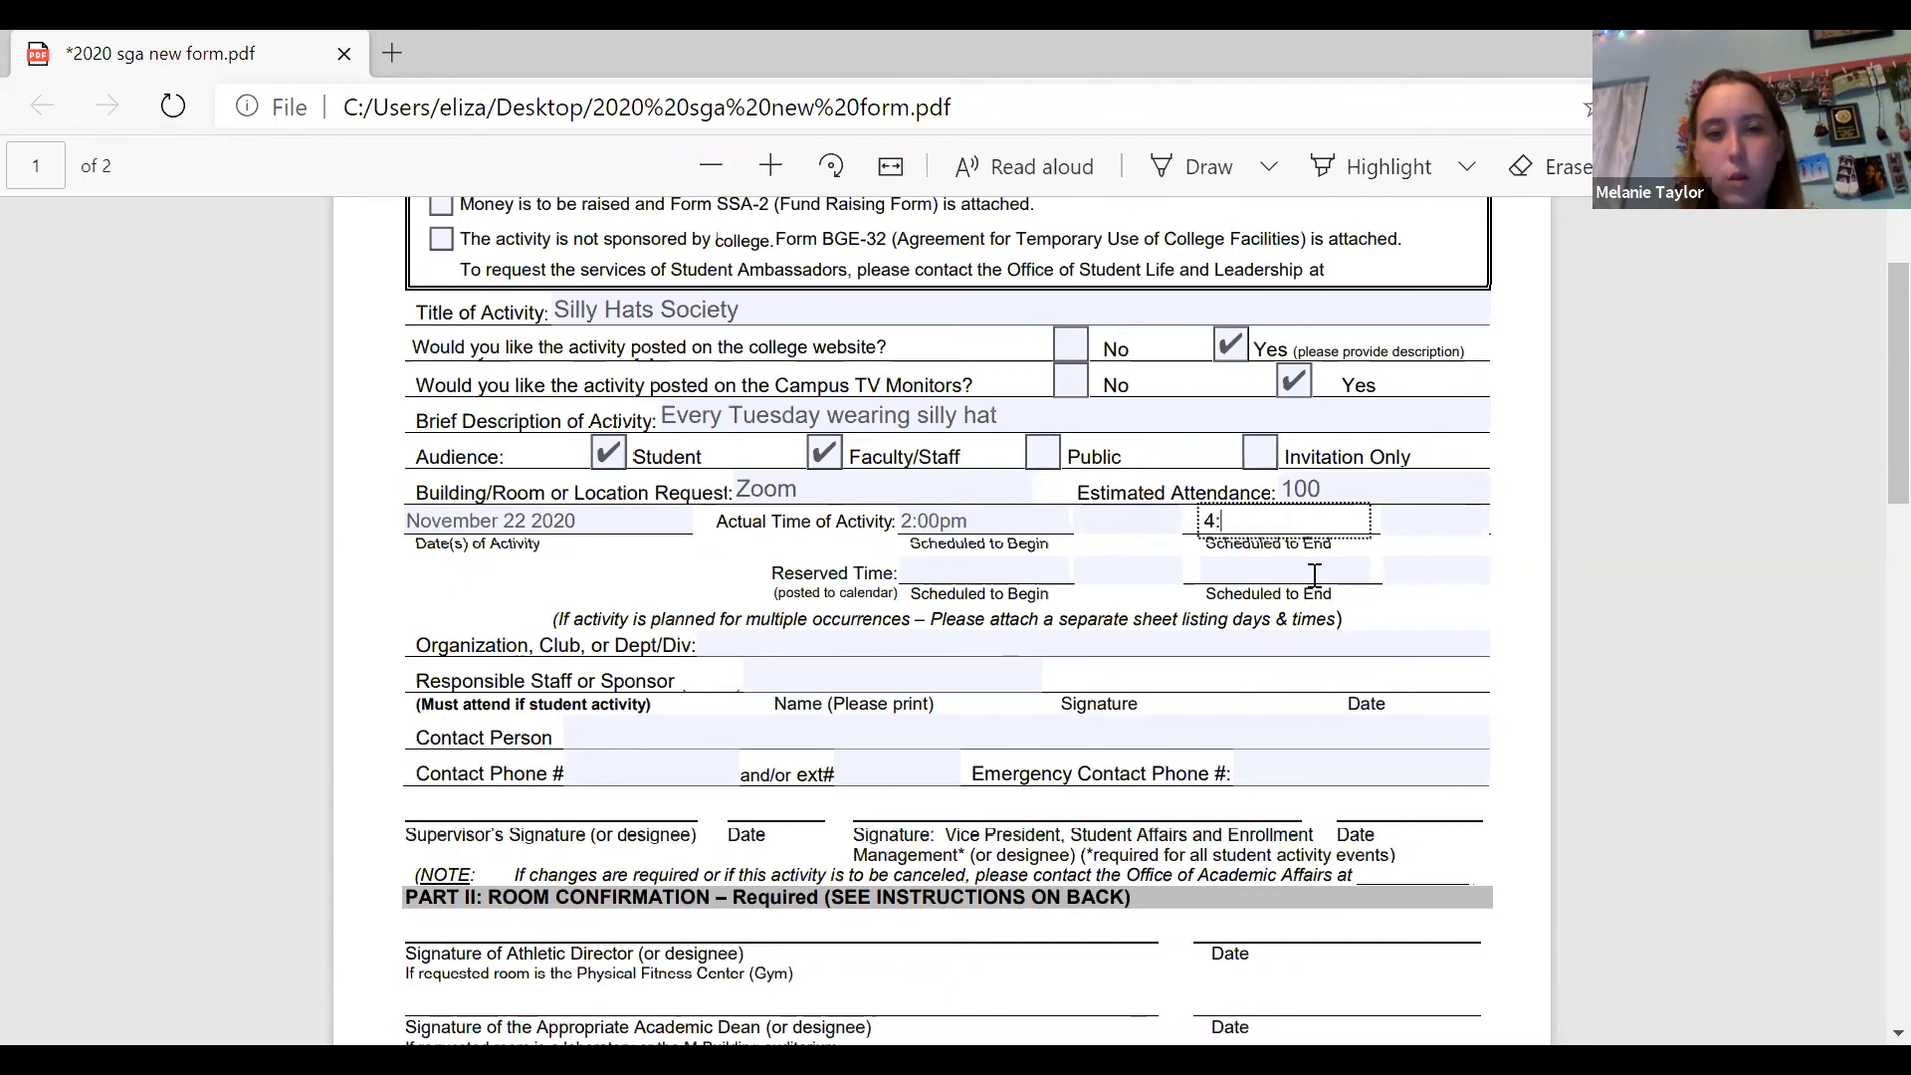
type("00pm")
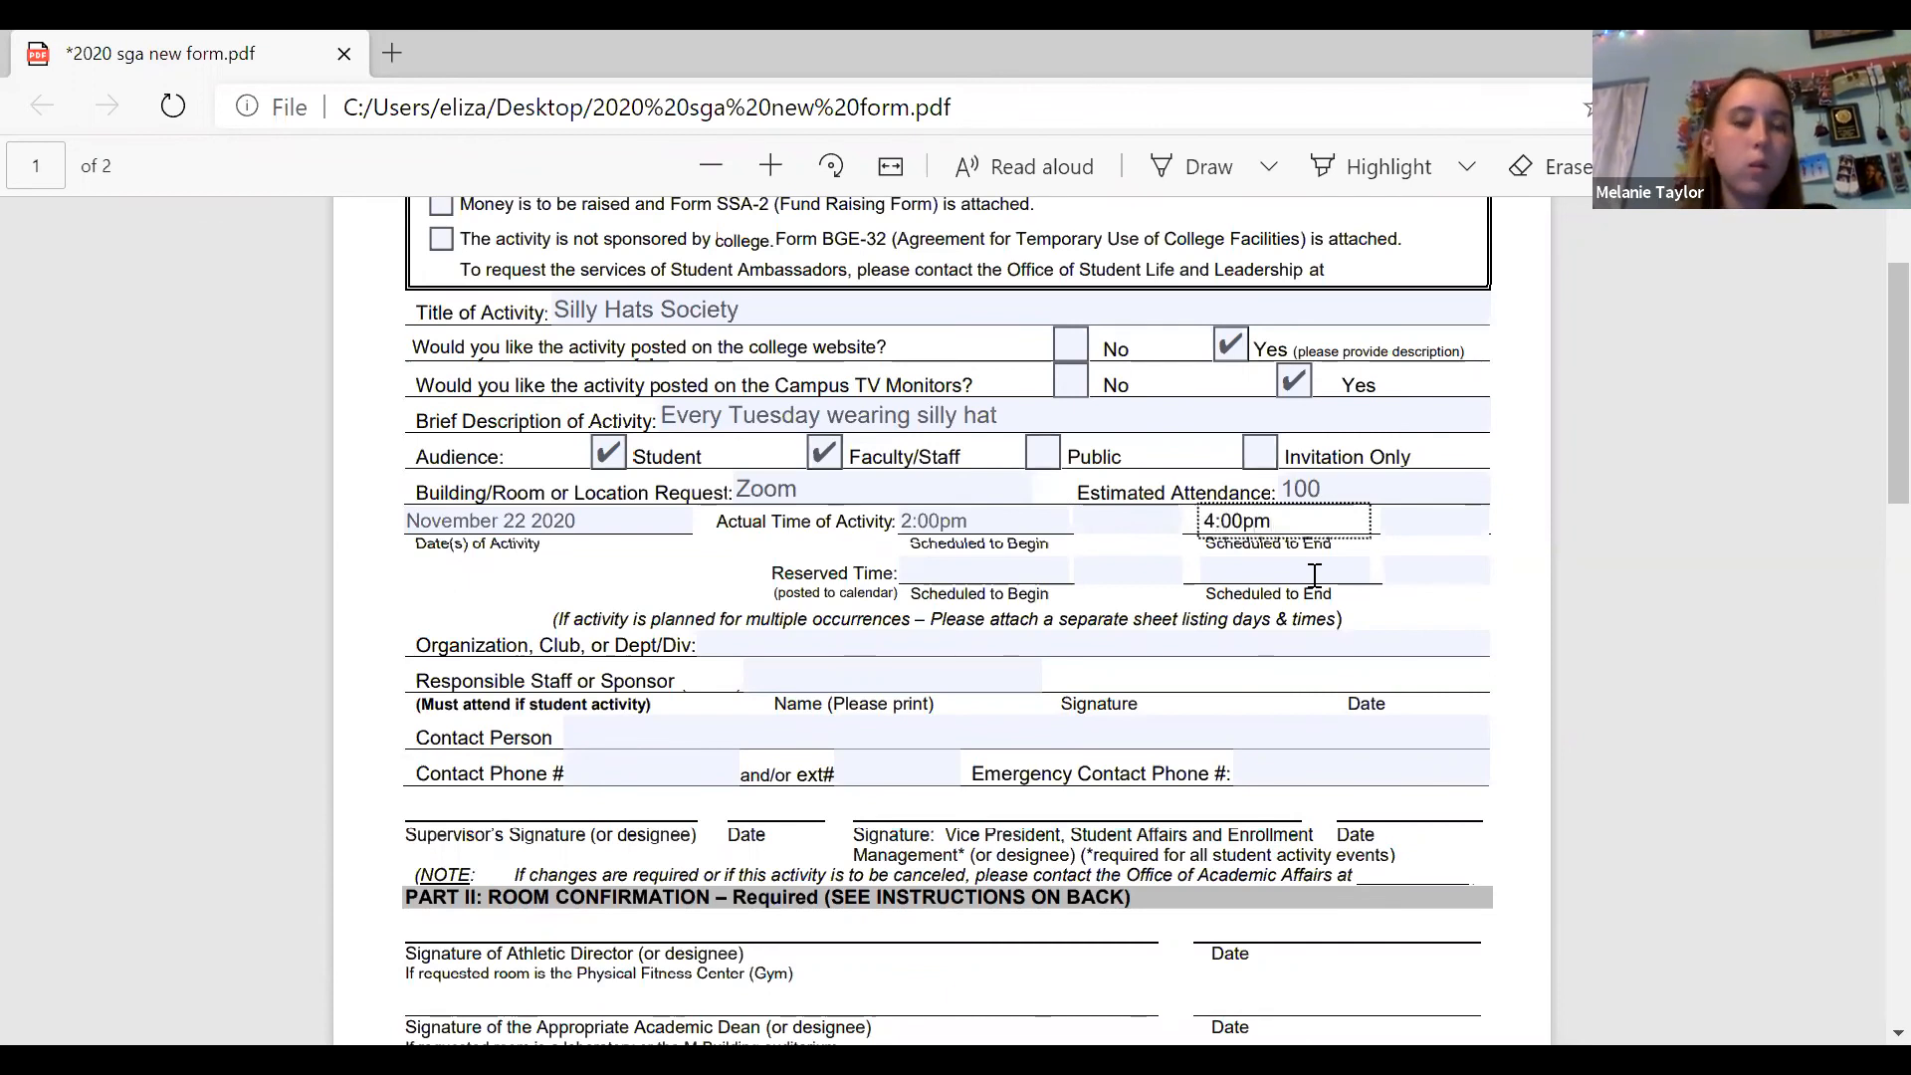
left_click(1035, 566)
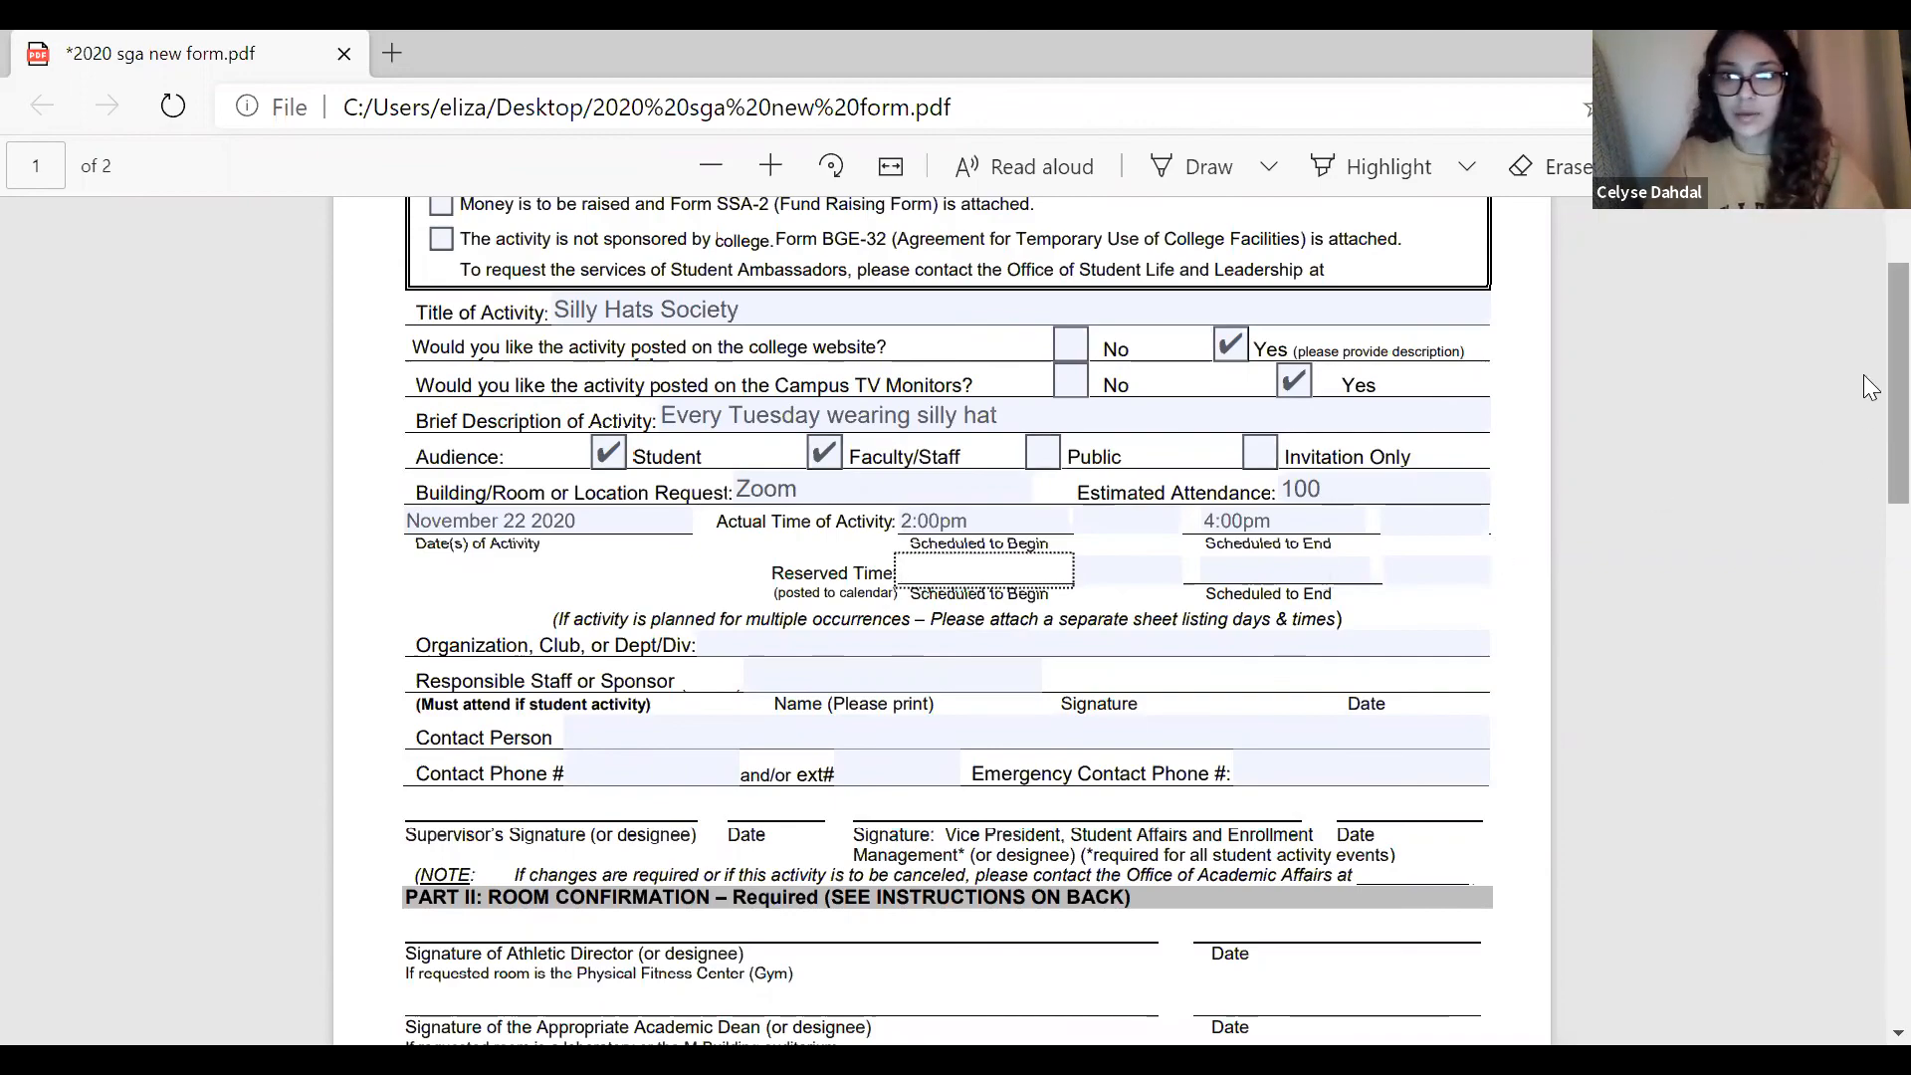
scroll(1863, 378, "down", 1)
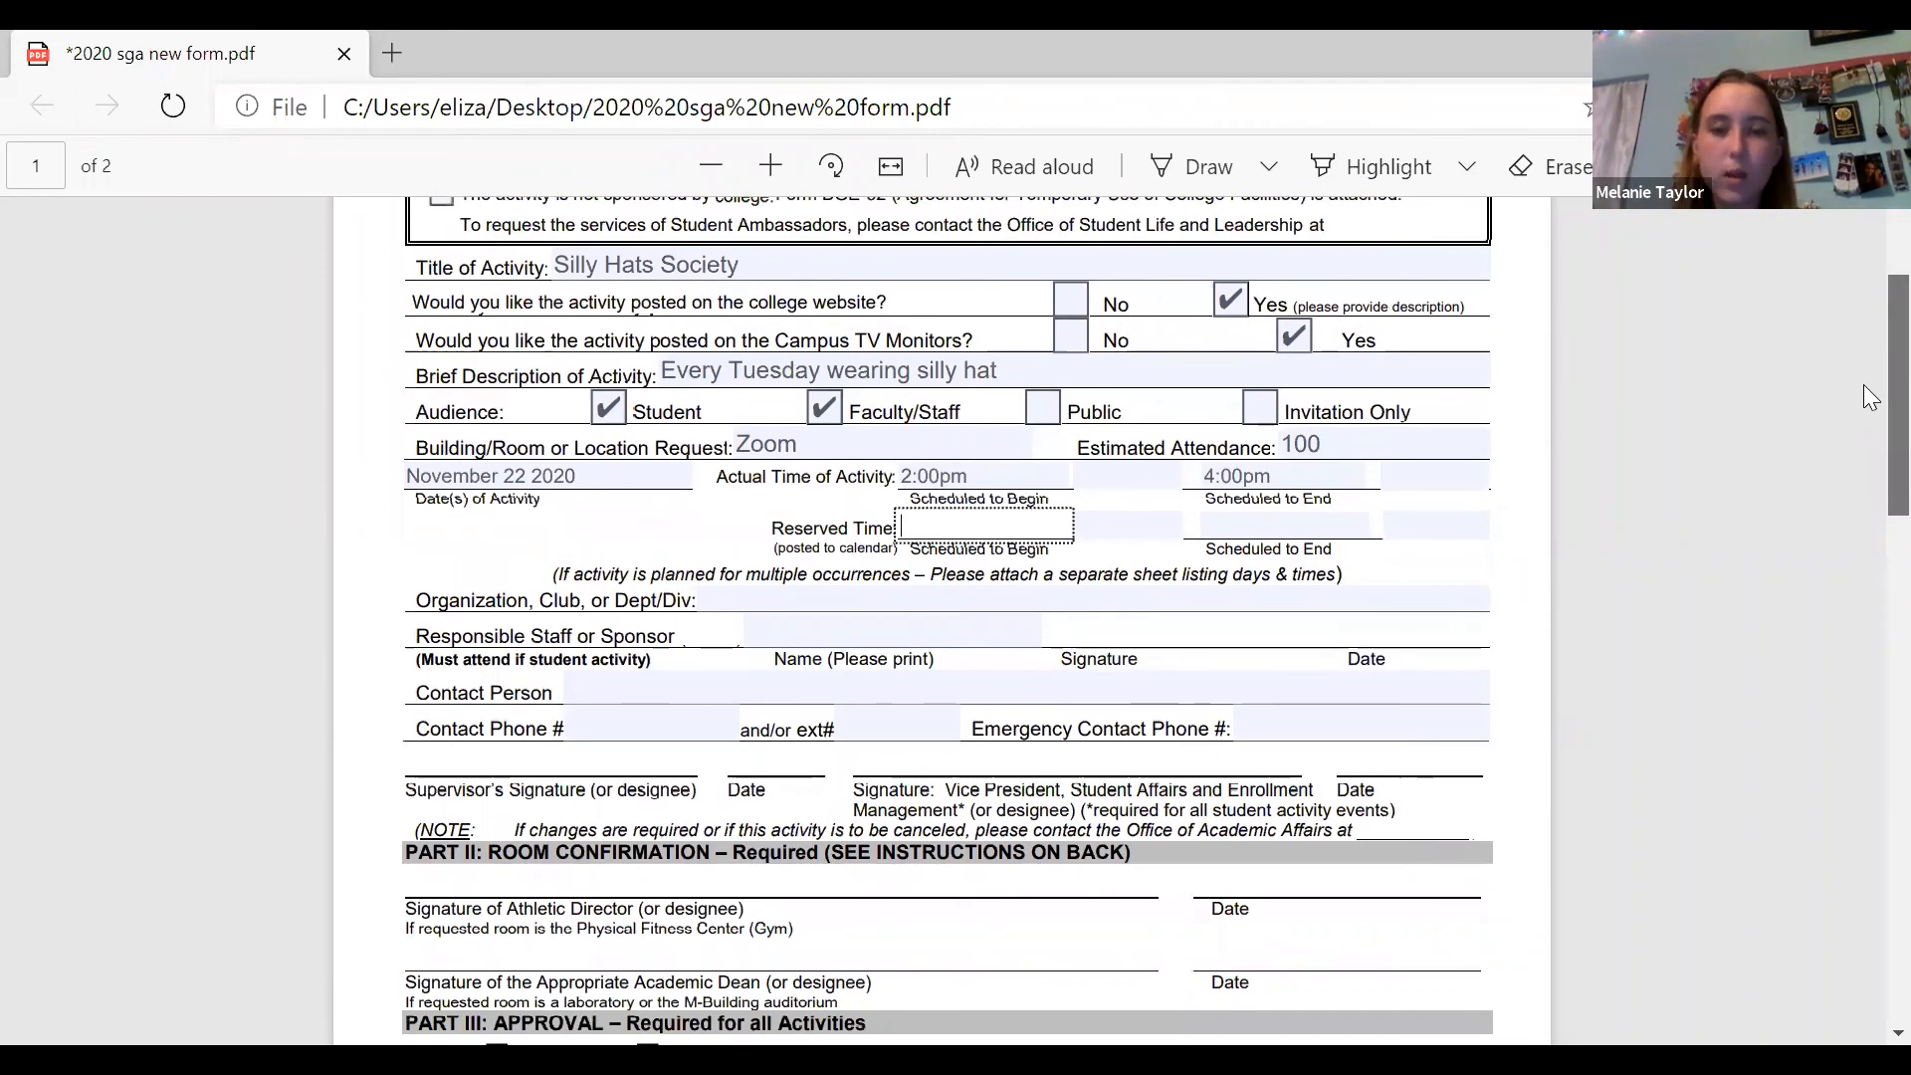
left_click(982, 590)
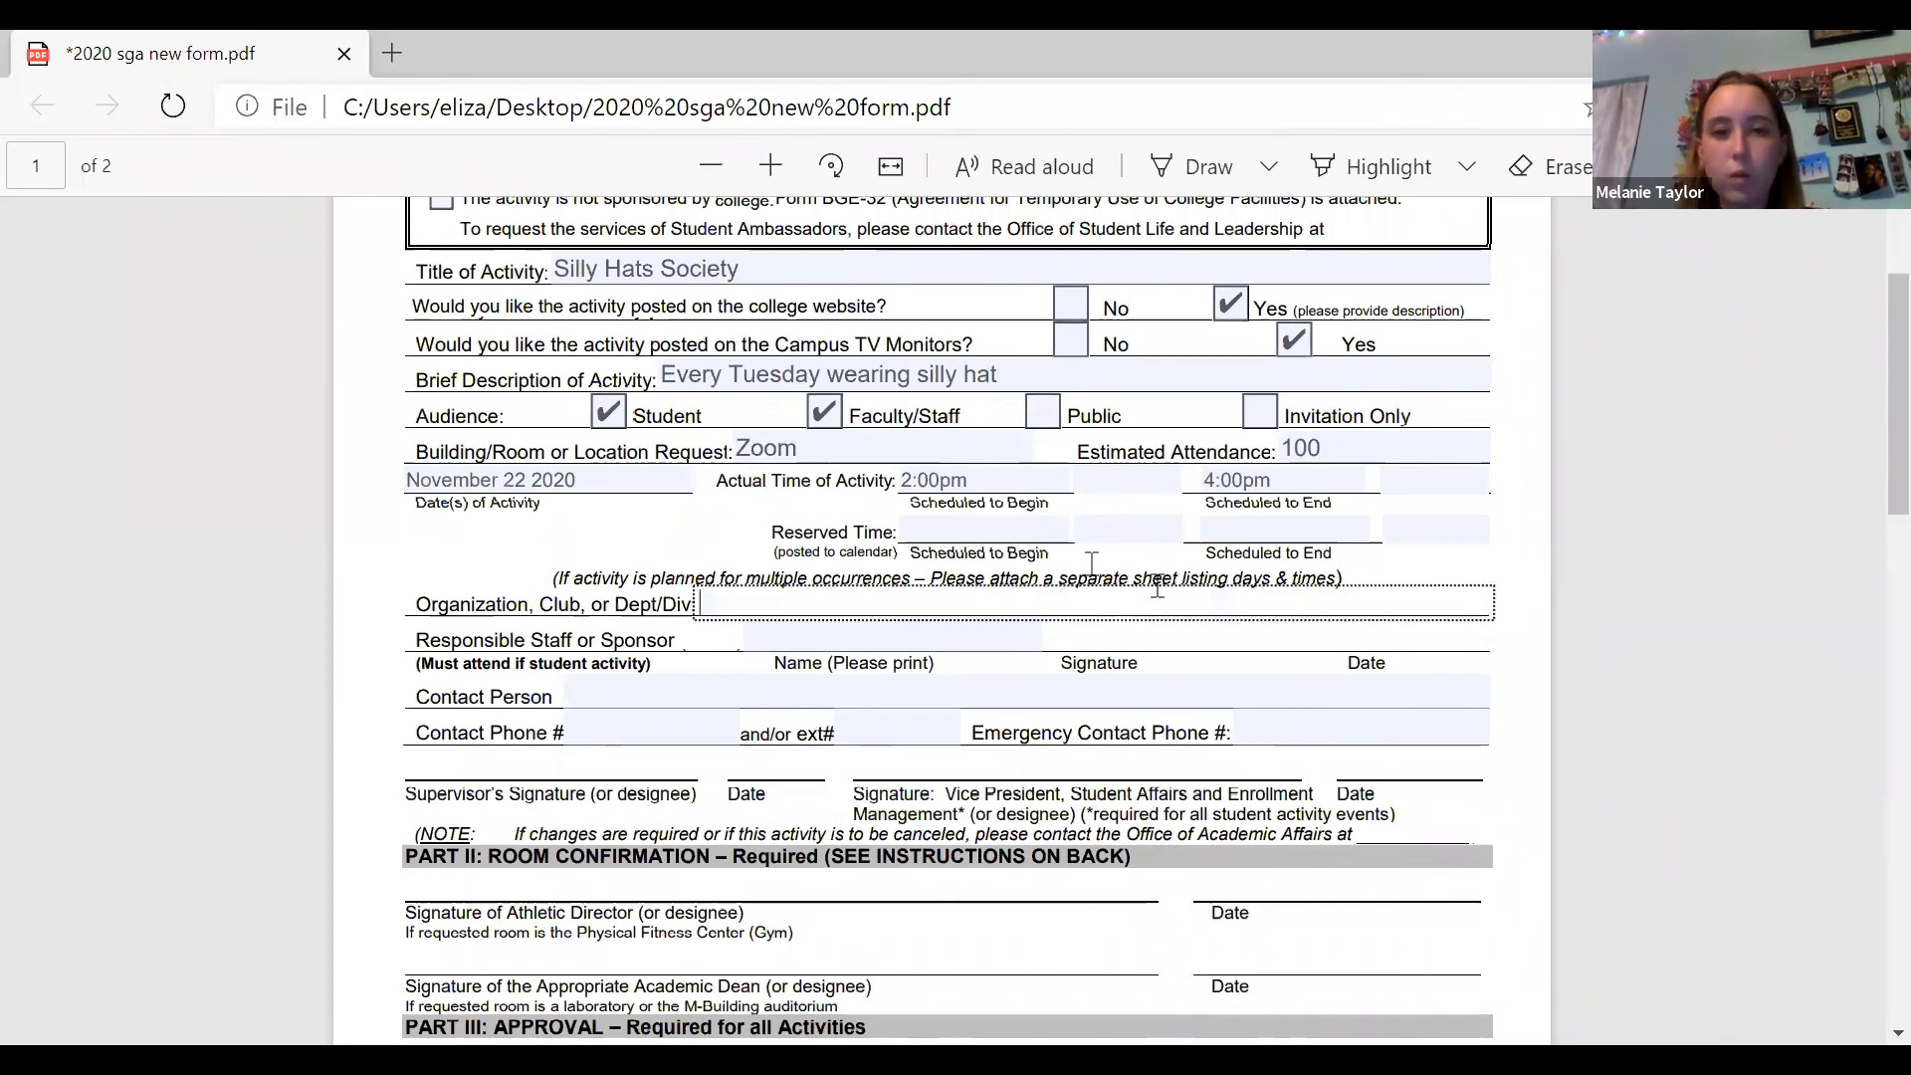
left_click(994, 531)
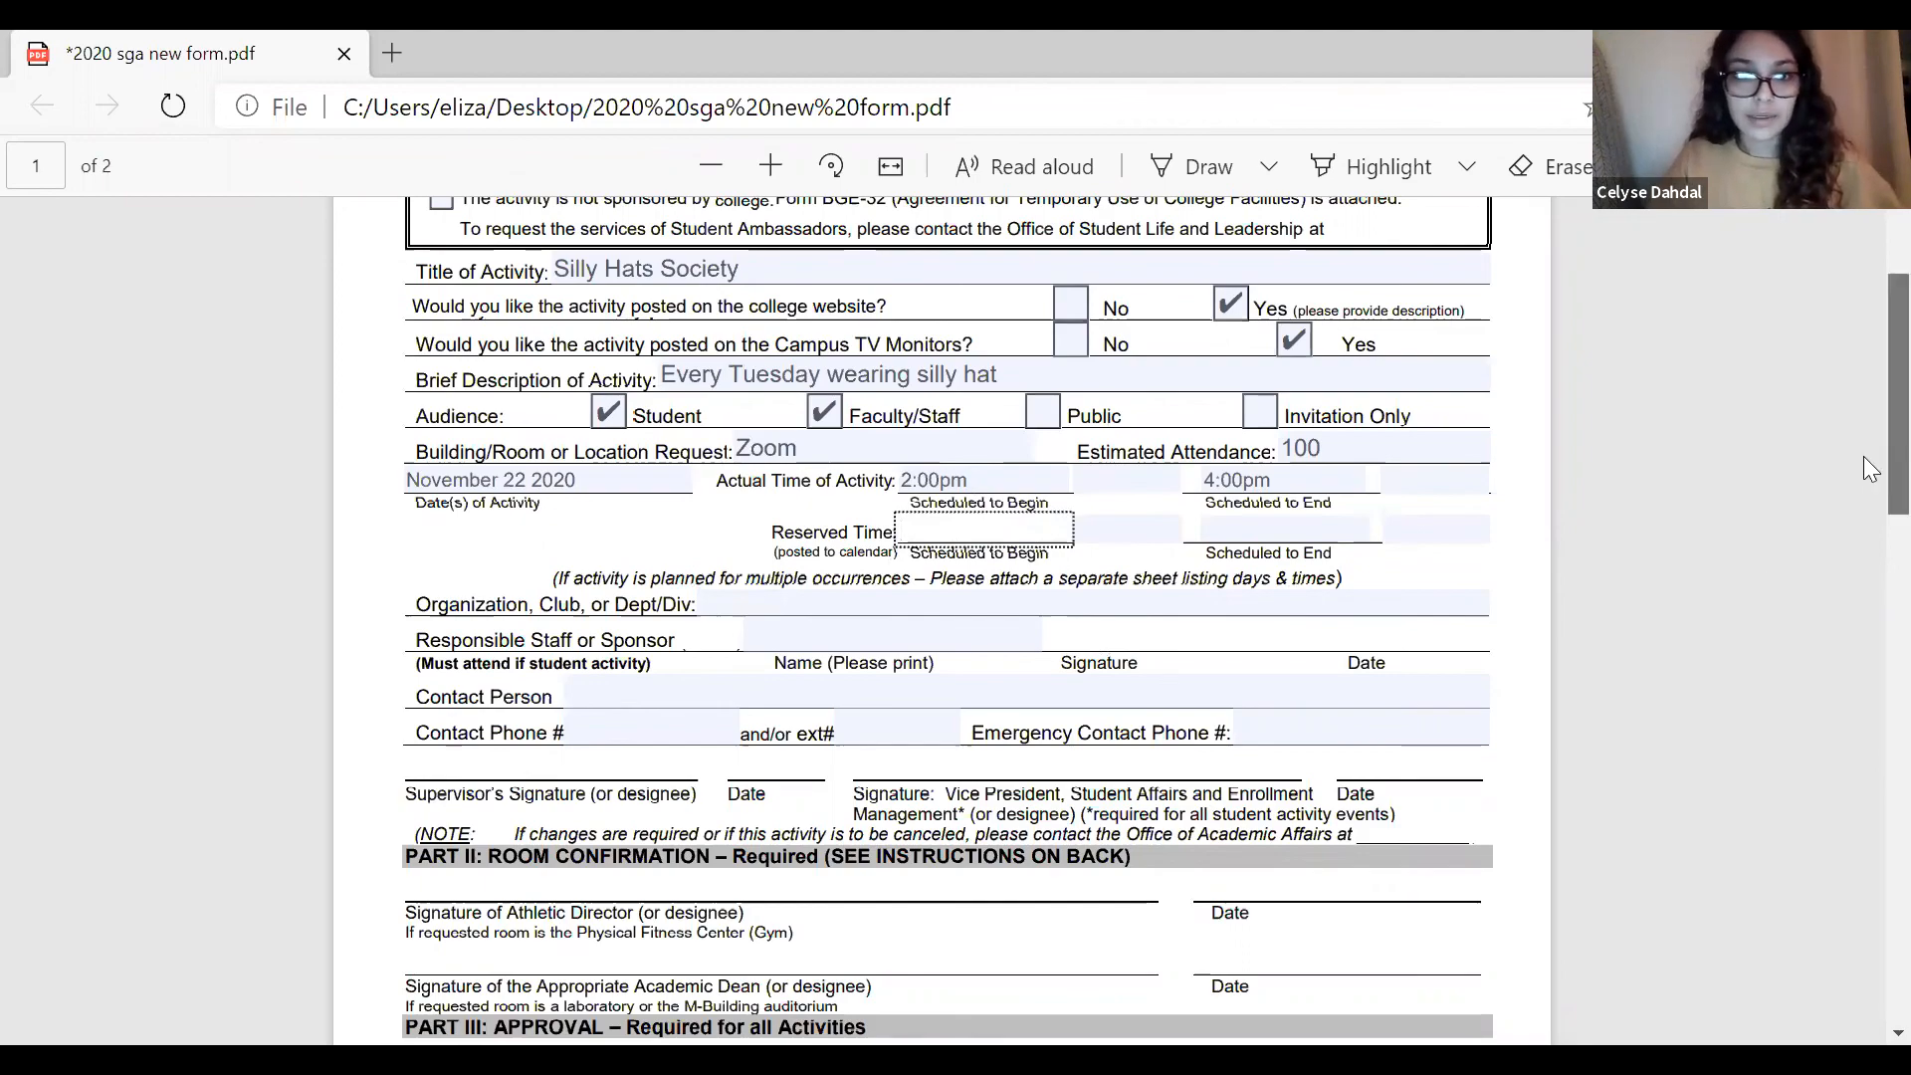
scroll(1863, 463, "down", 3)
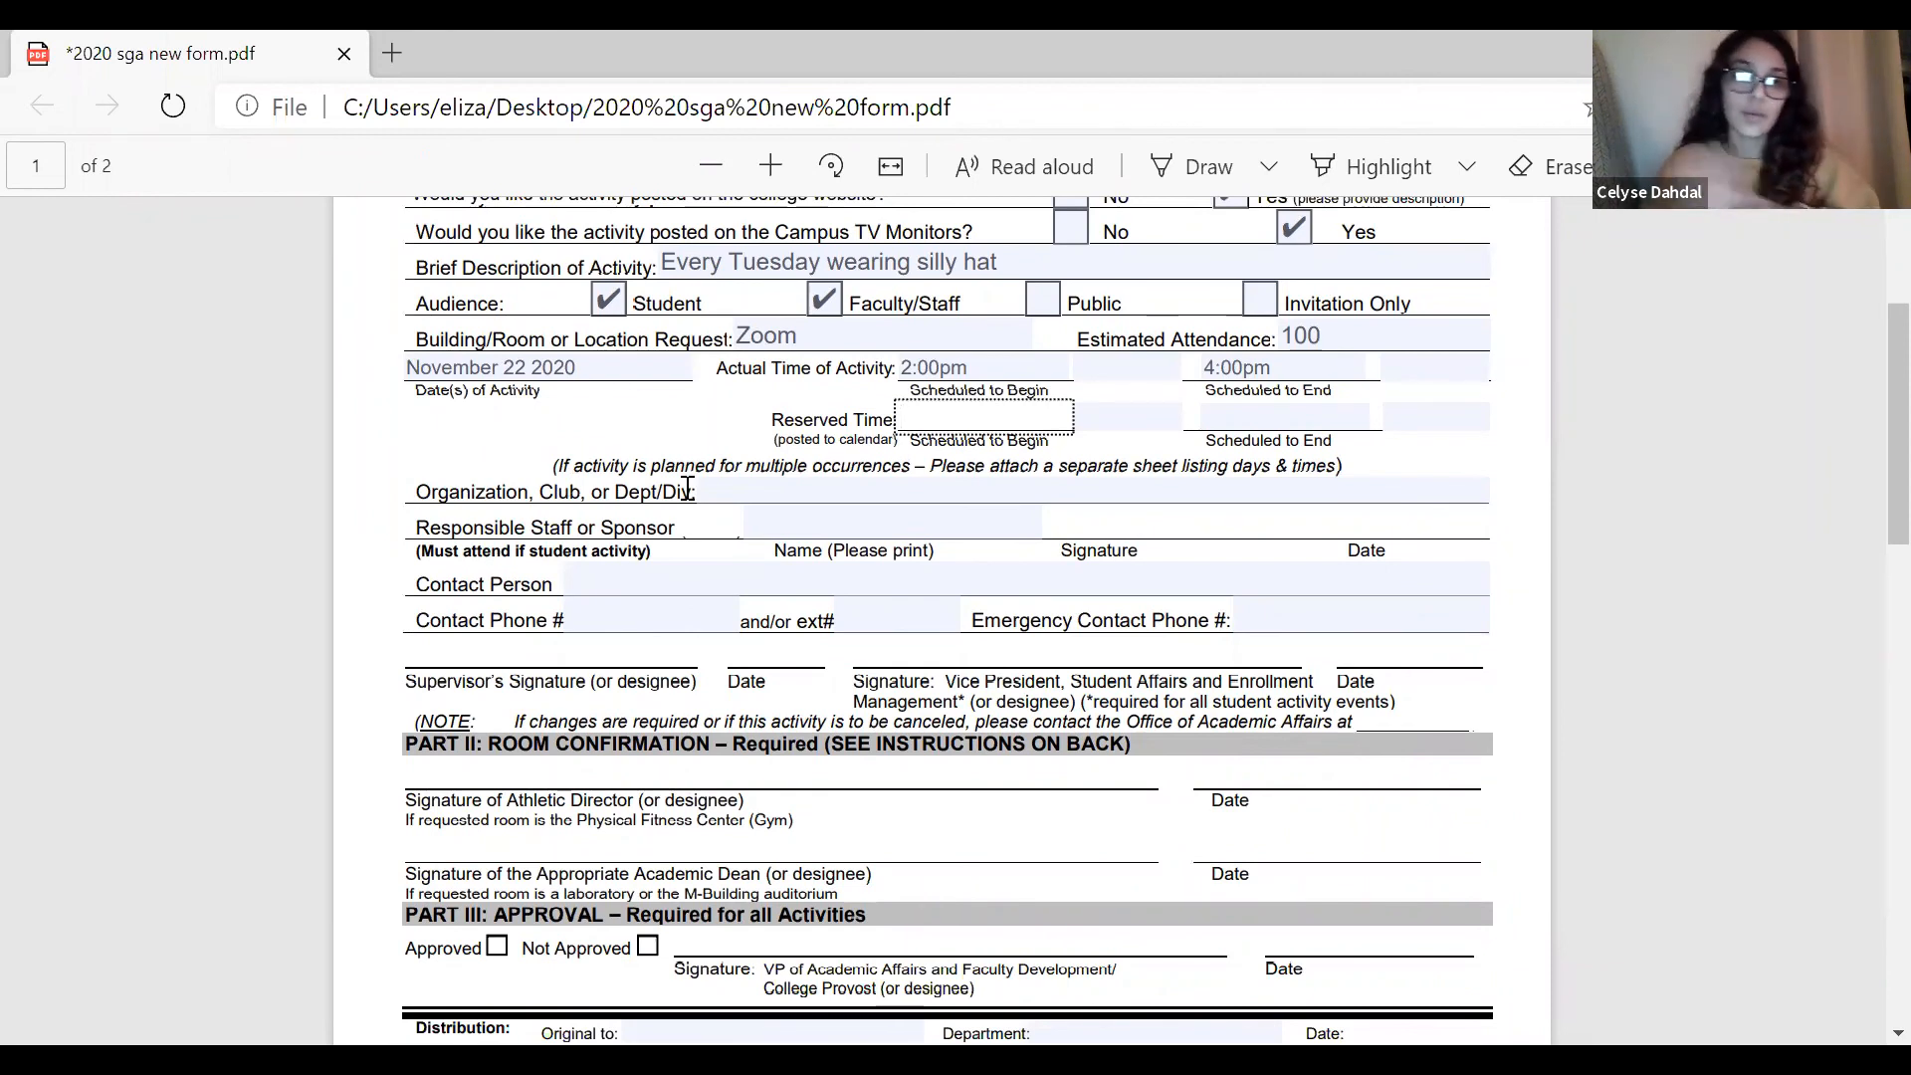
Enter Mad Hatter Club as the organization, club or department/division.
left_click(740, 498)
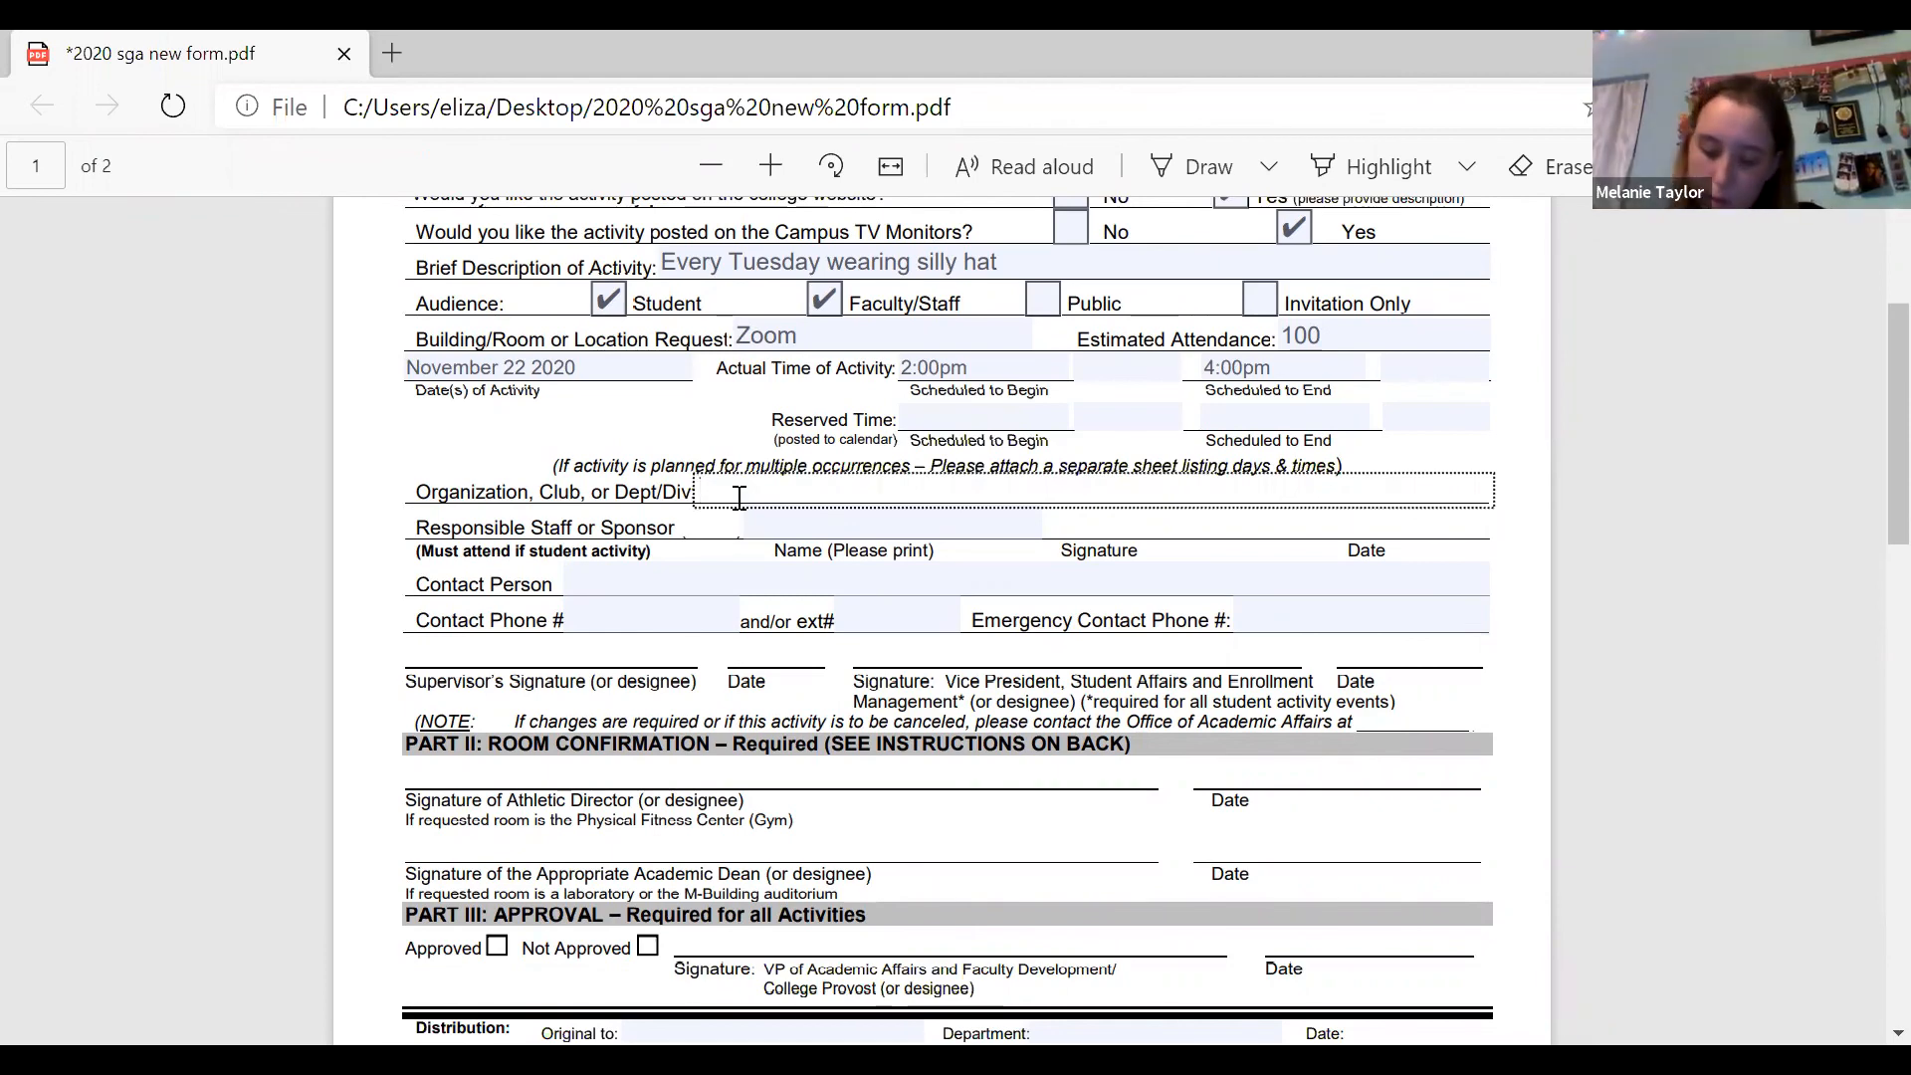
type("Mad Hatter Club")
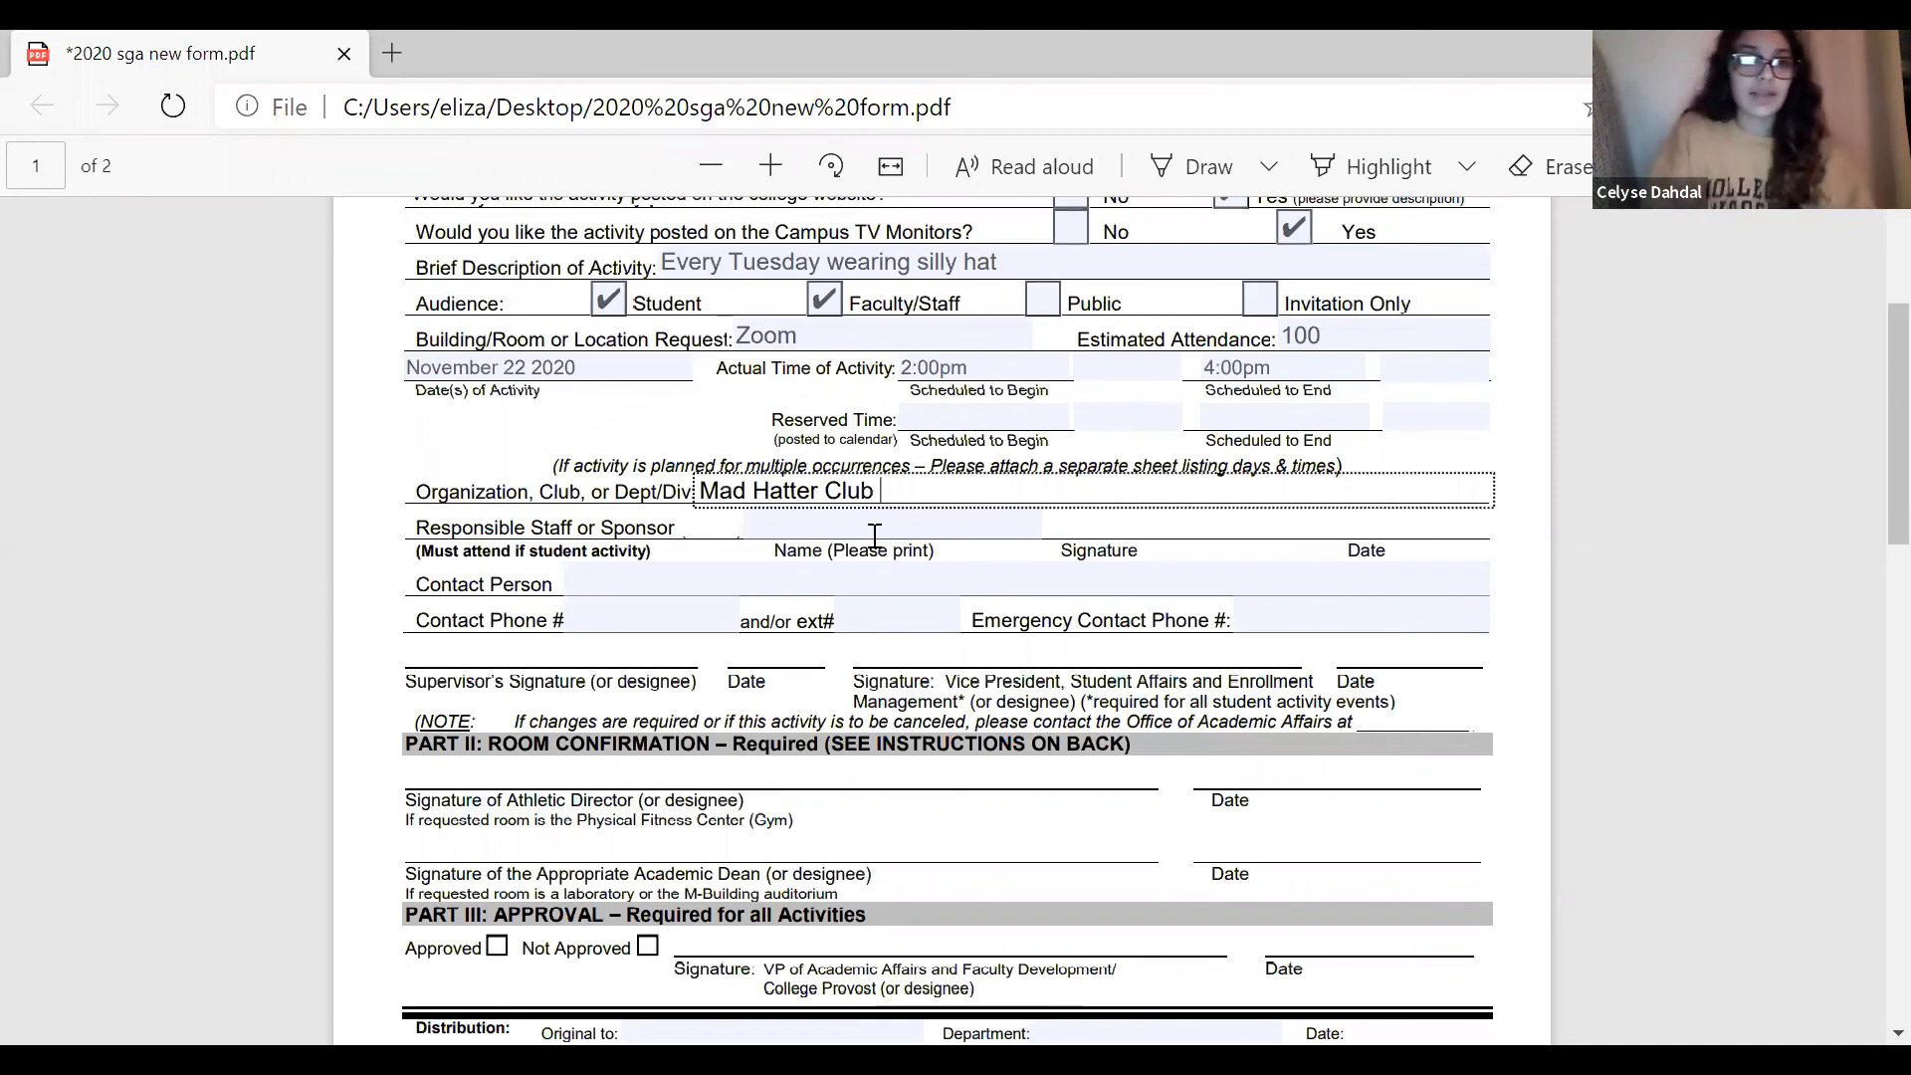
Fill in the sponsor's full name on the Responsible Staff or Sponsor line.
left_click(830, 524)
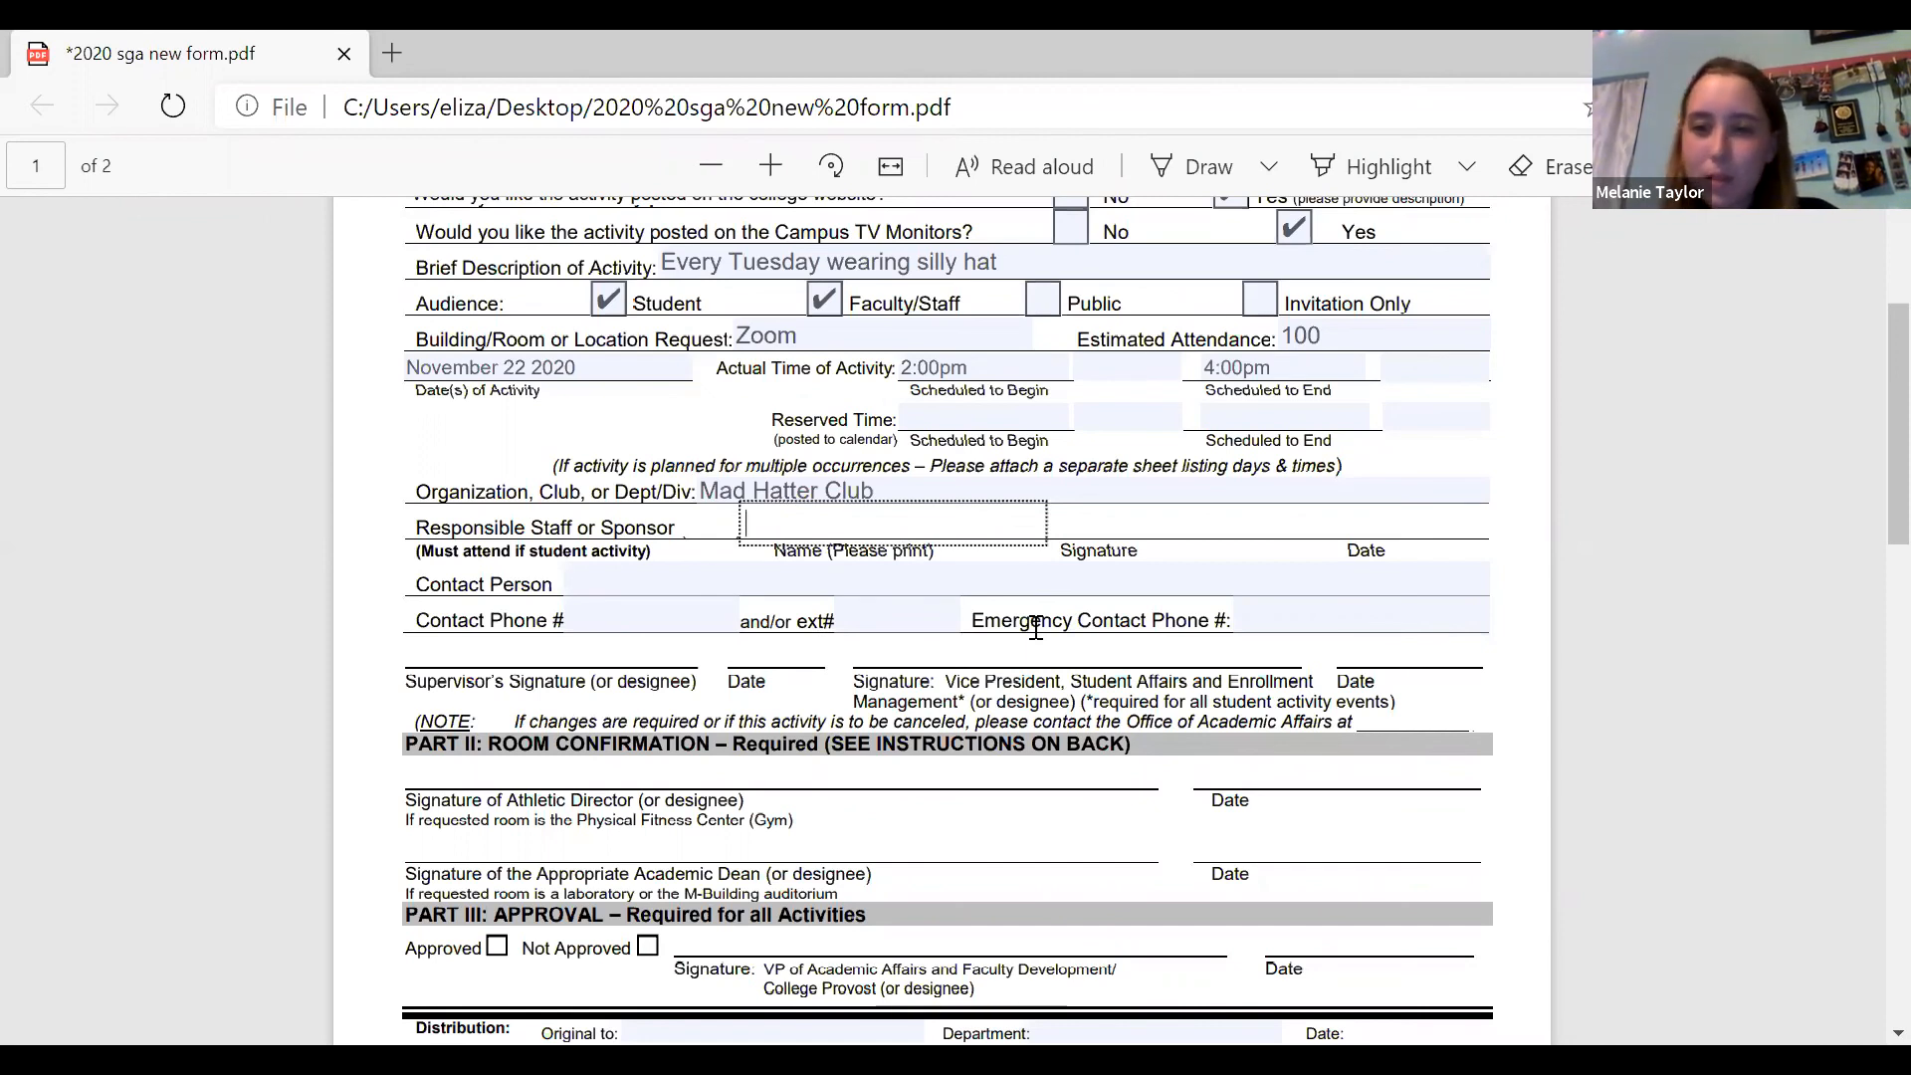
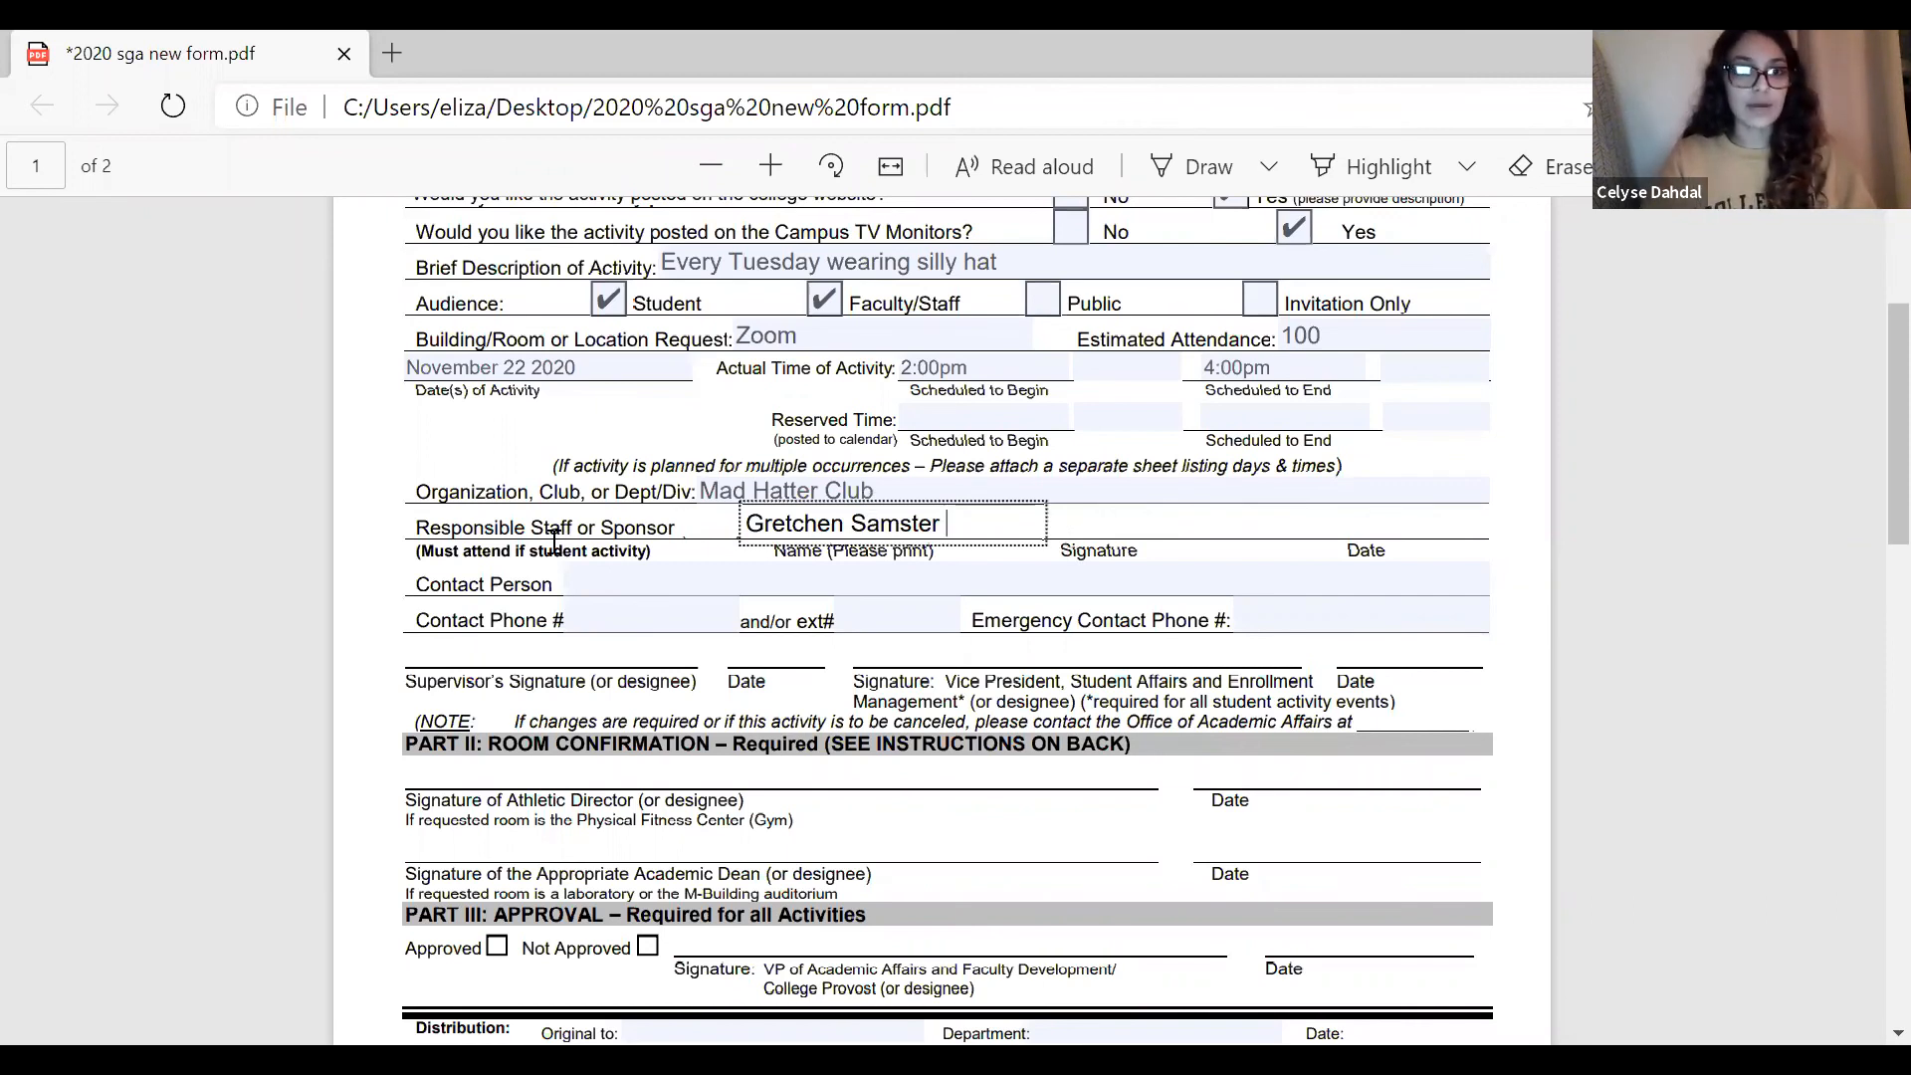
Fill in the contact person's full name and contact phone number.
left_click(624, 589)
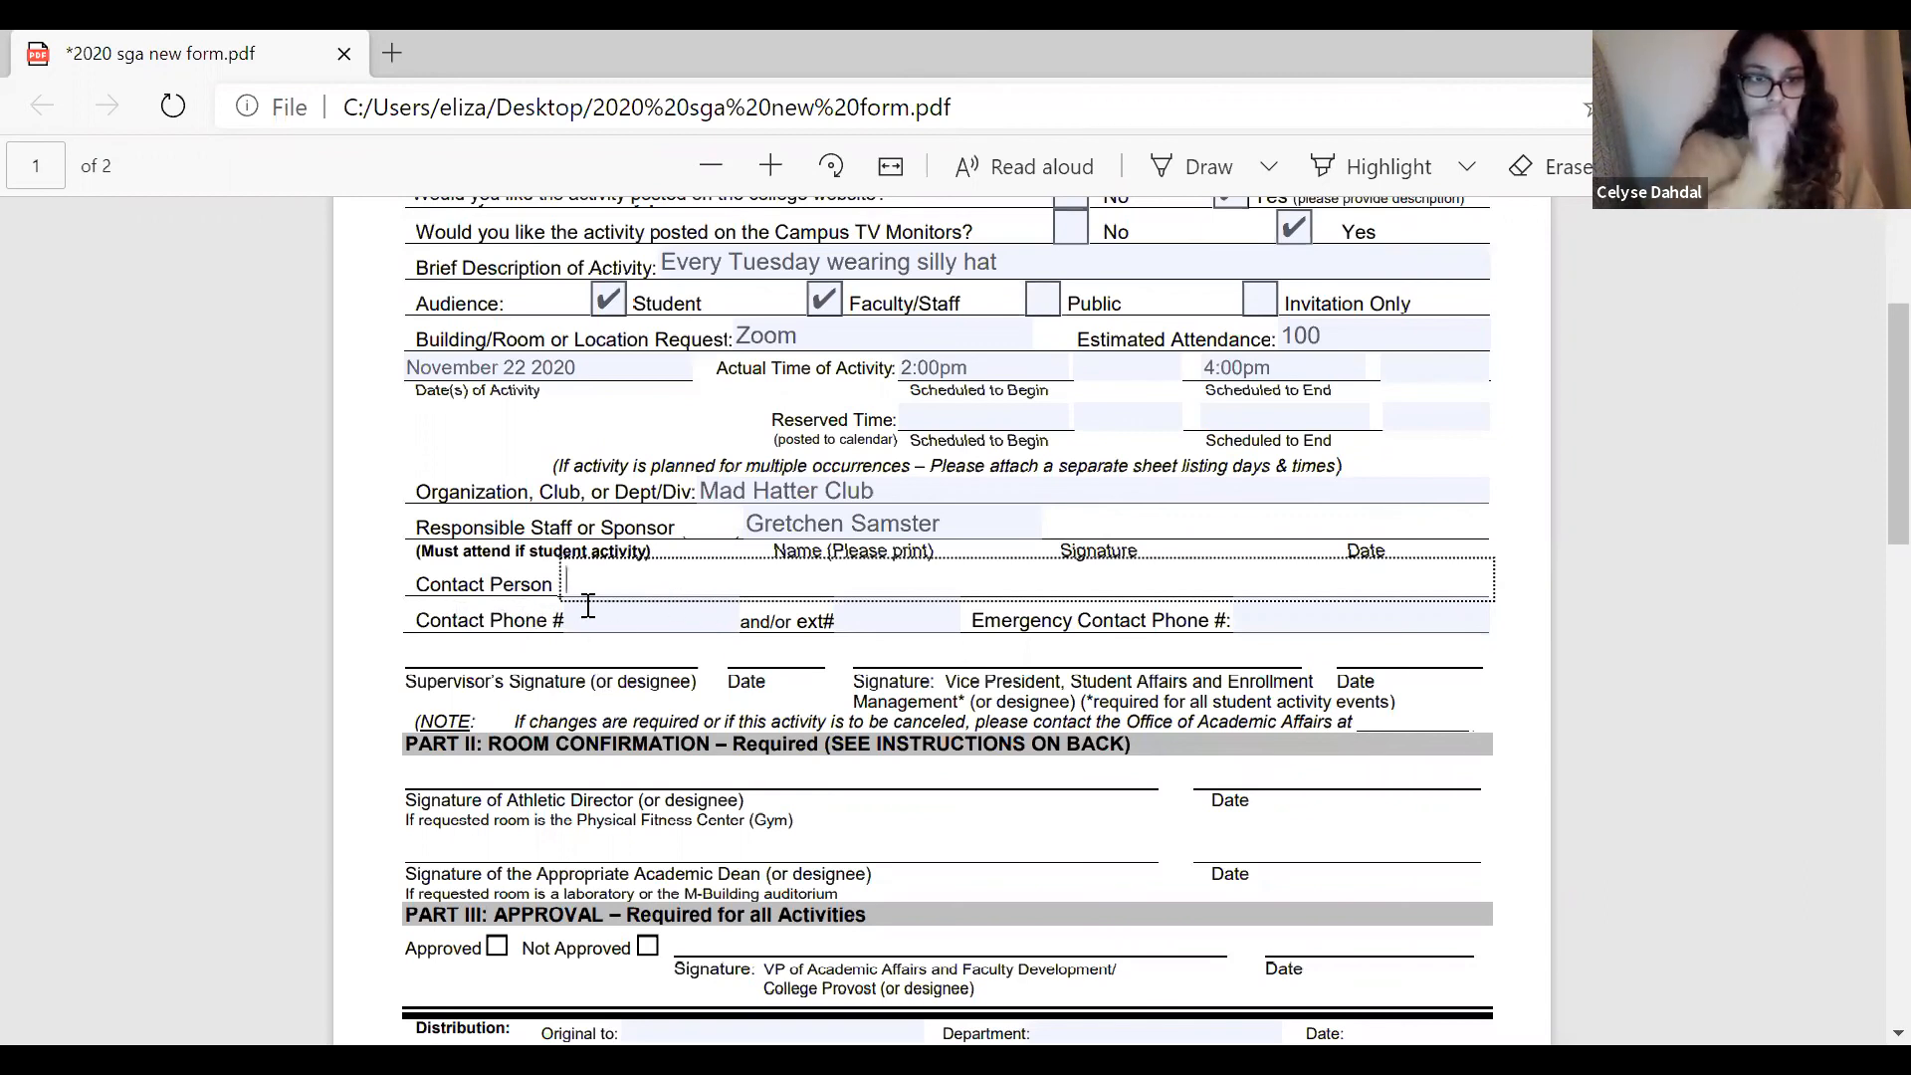
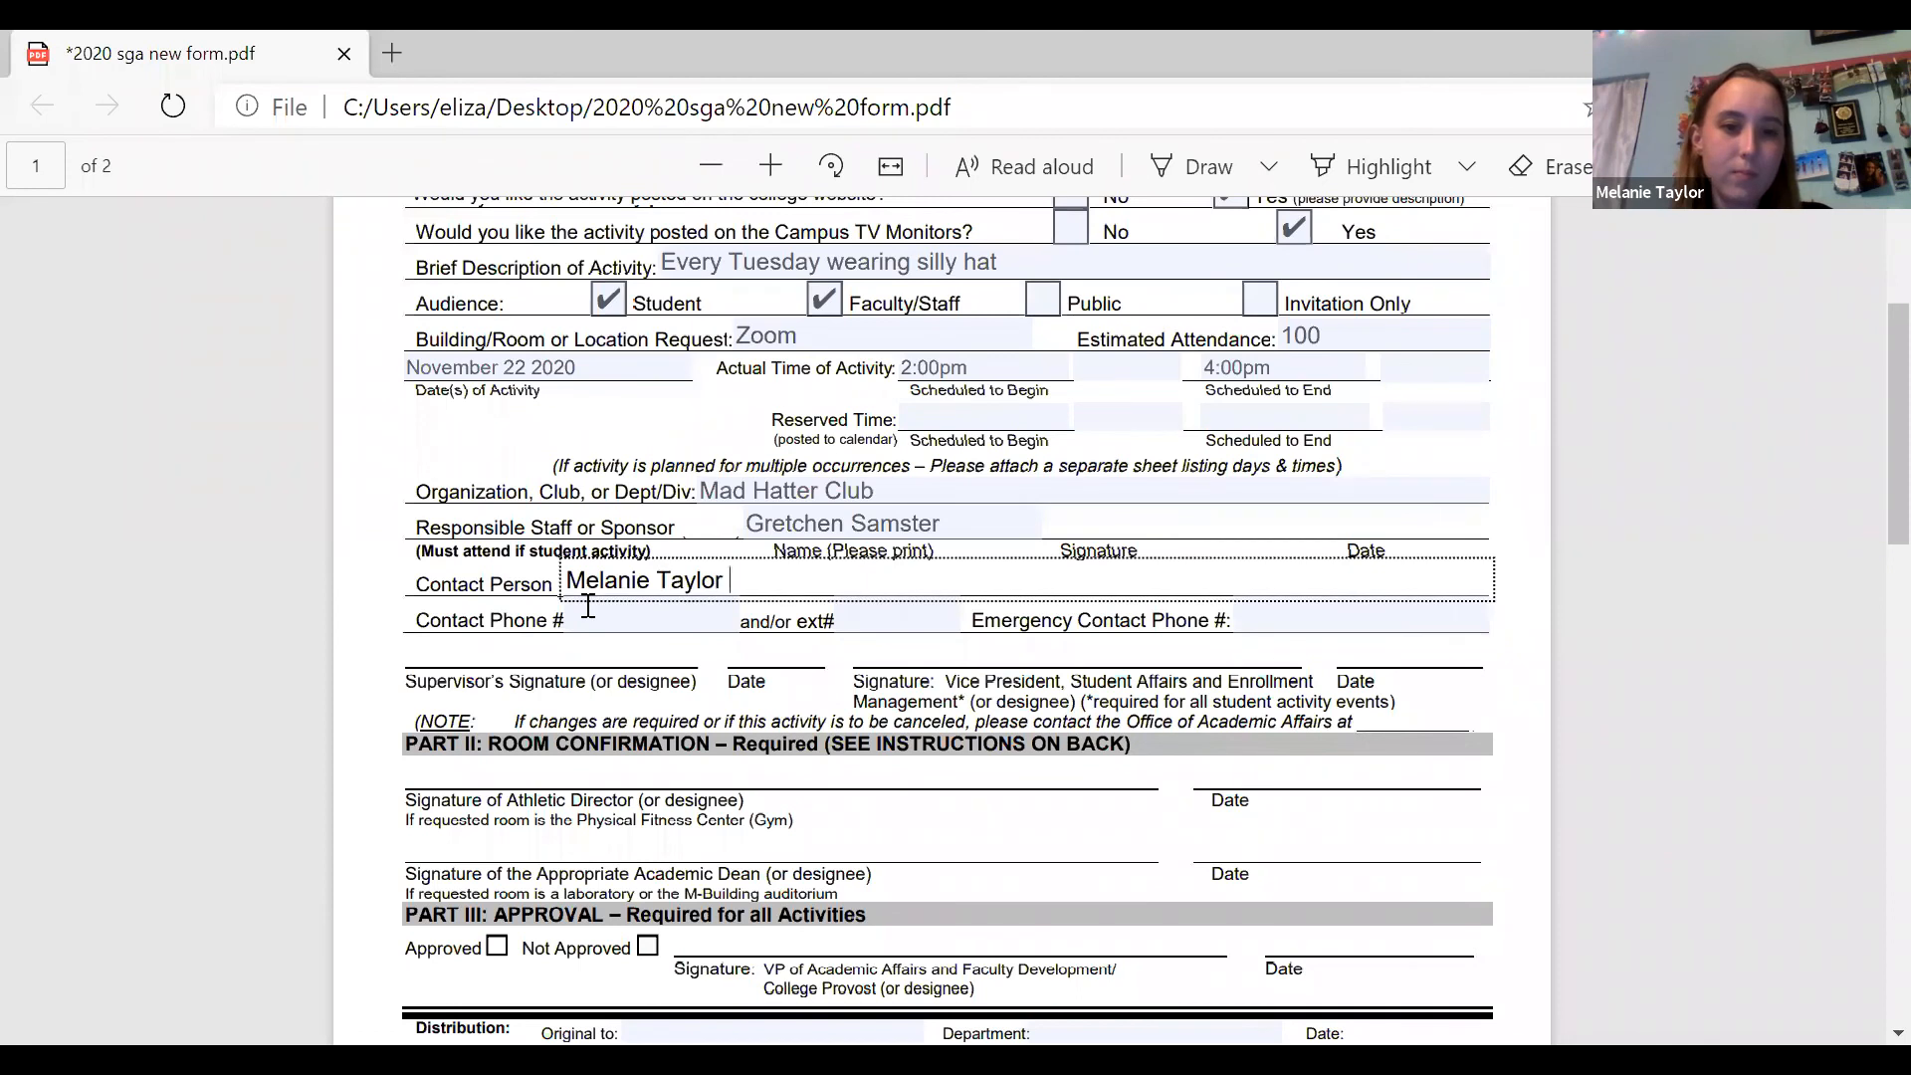
left_click(595, 615)
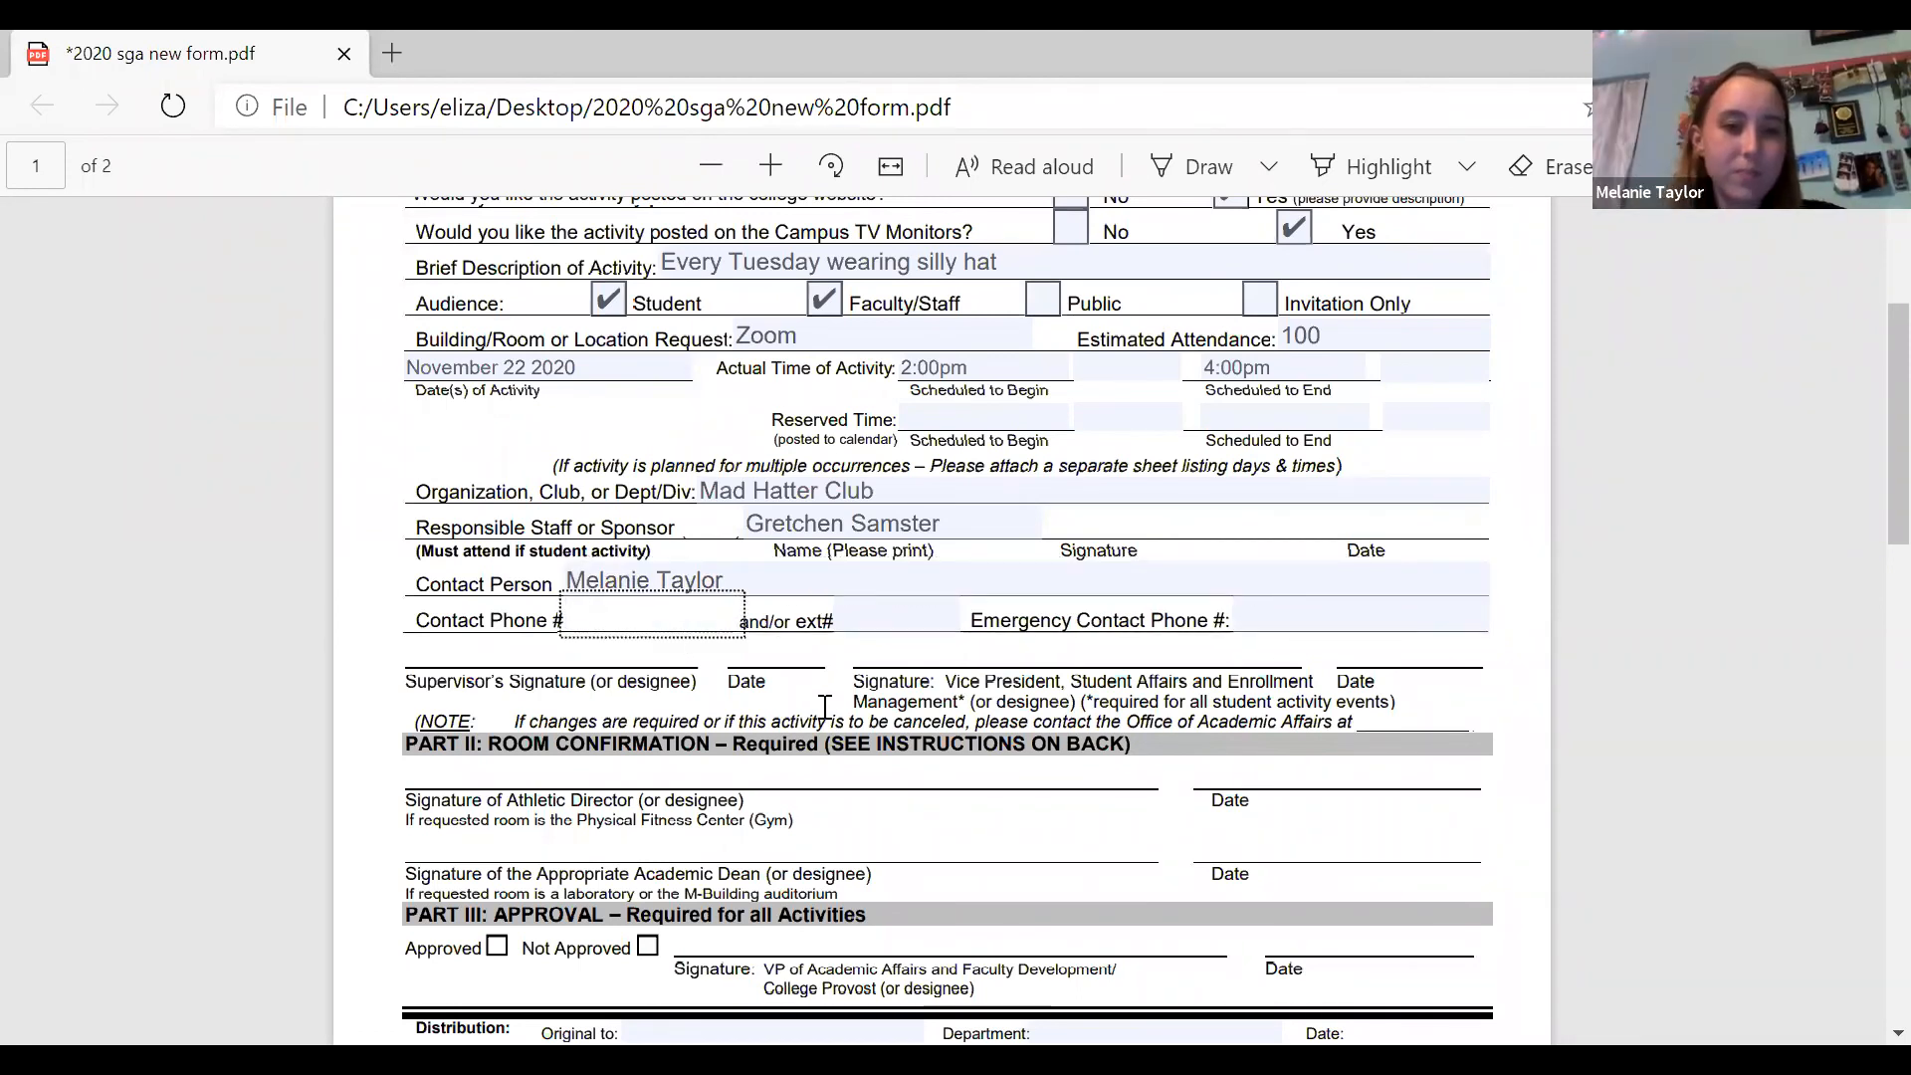
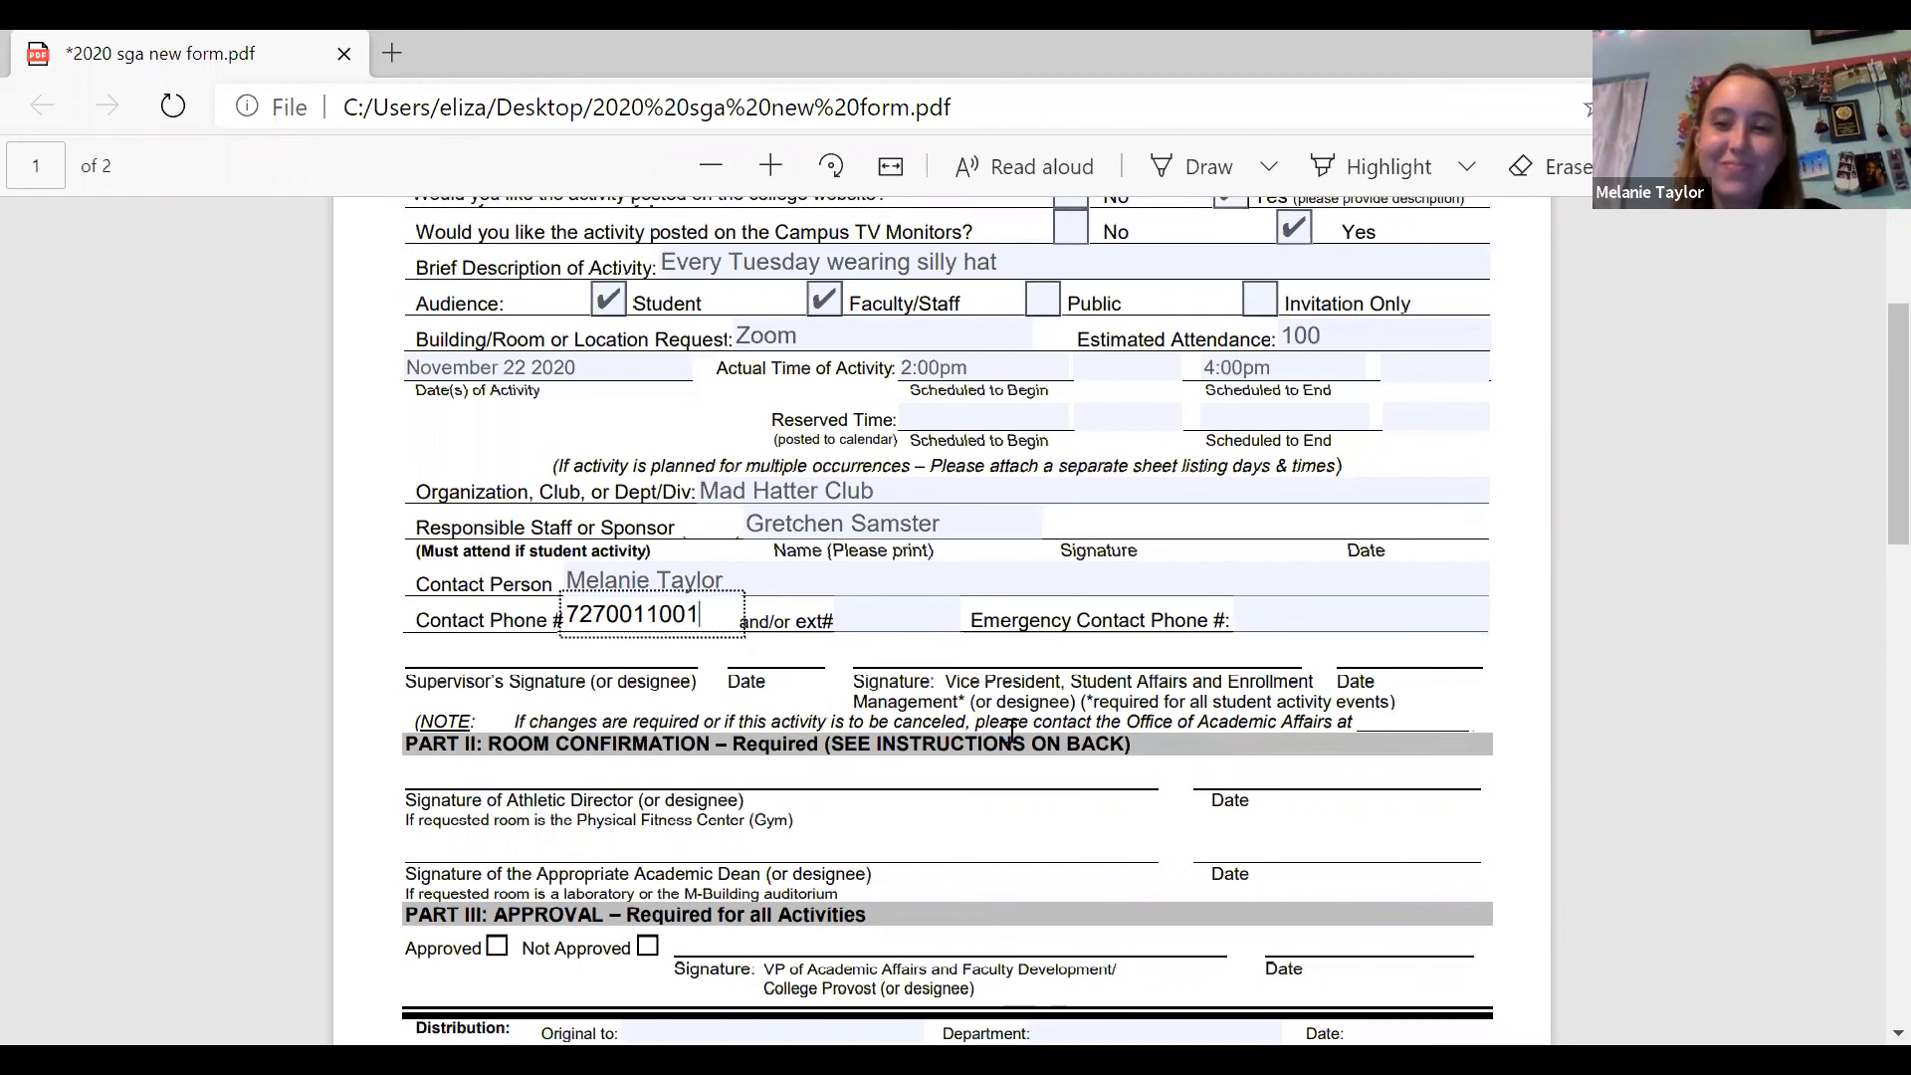
Leave the extension blank and fill in the emergency contact phone number.
left_click(852, 615)
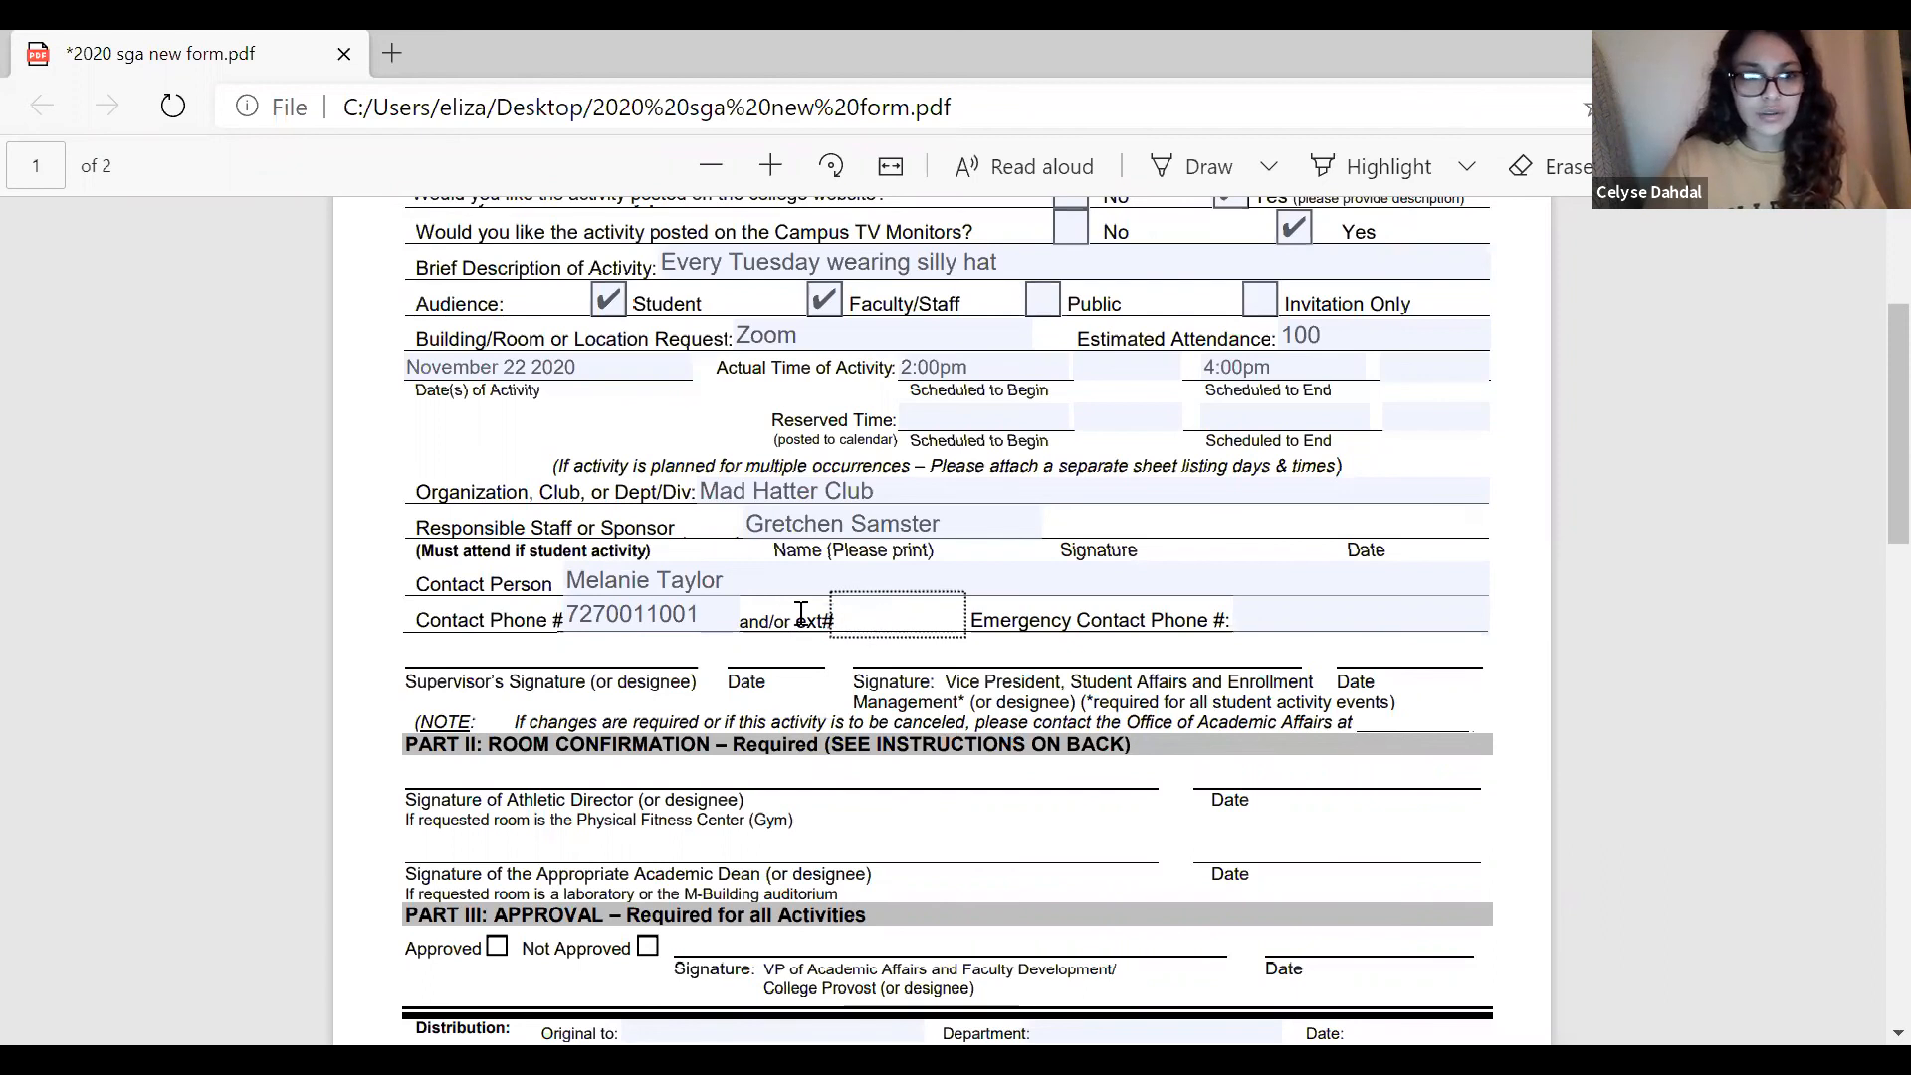
left_click(1311, 615)
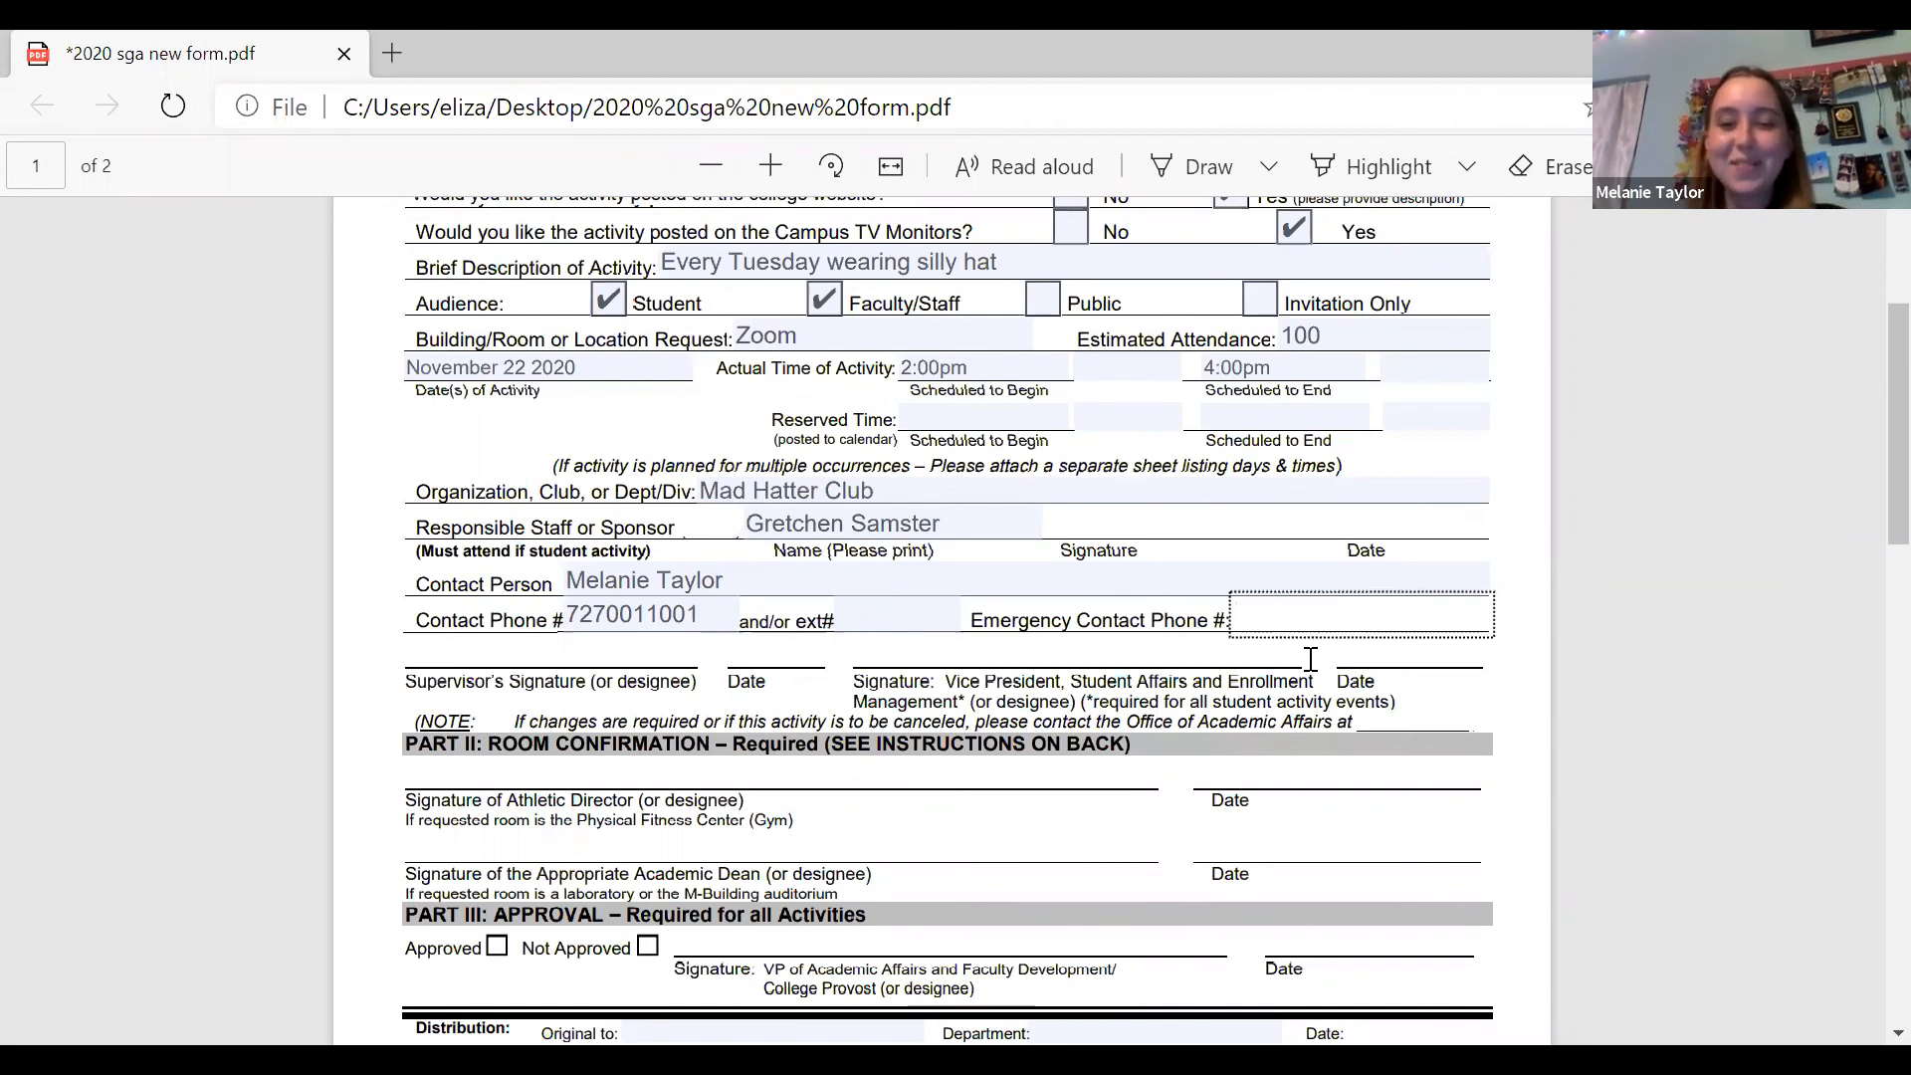
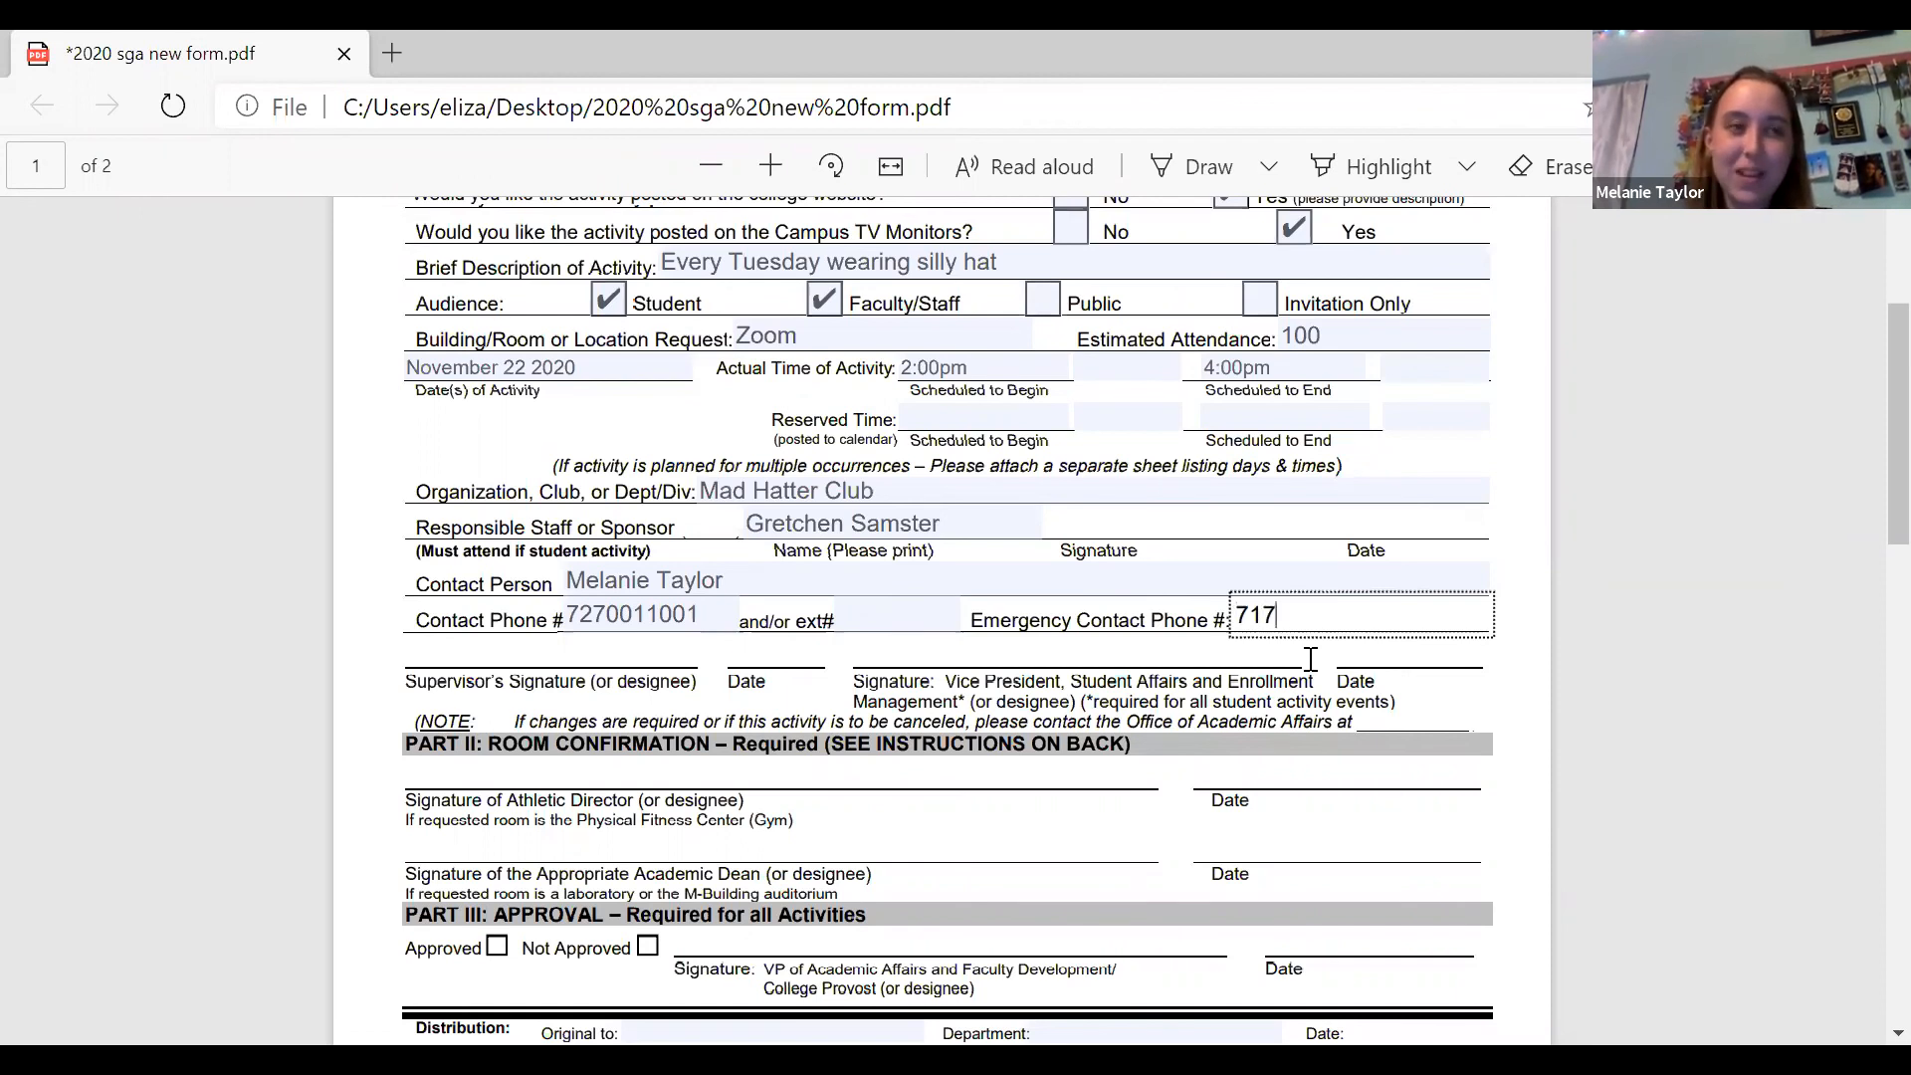
key("BackSpace")
key("BackSpace")
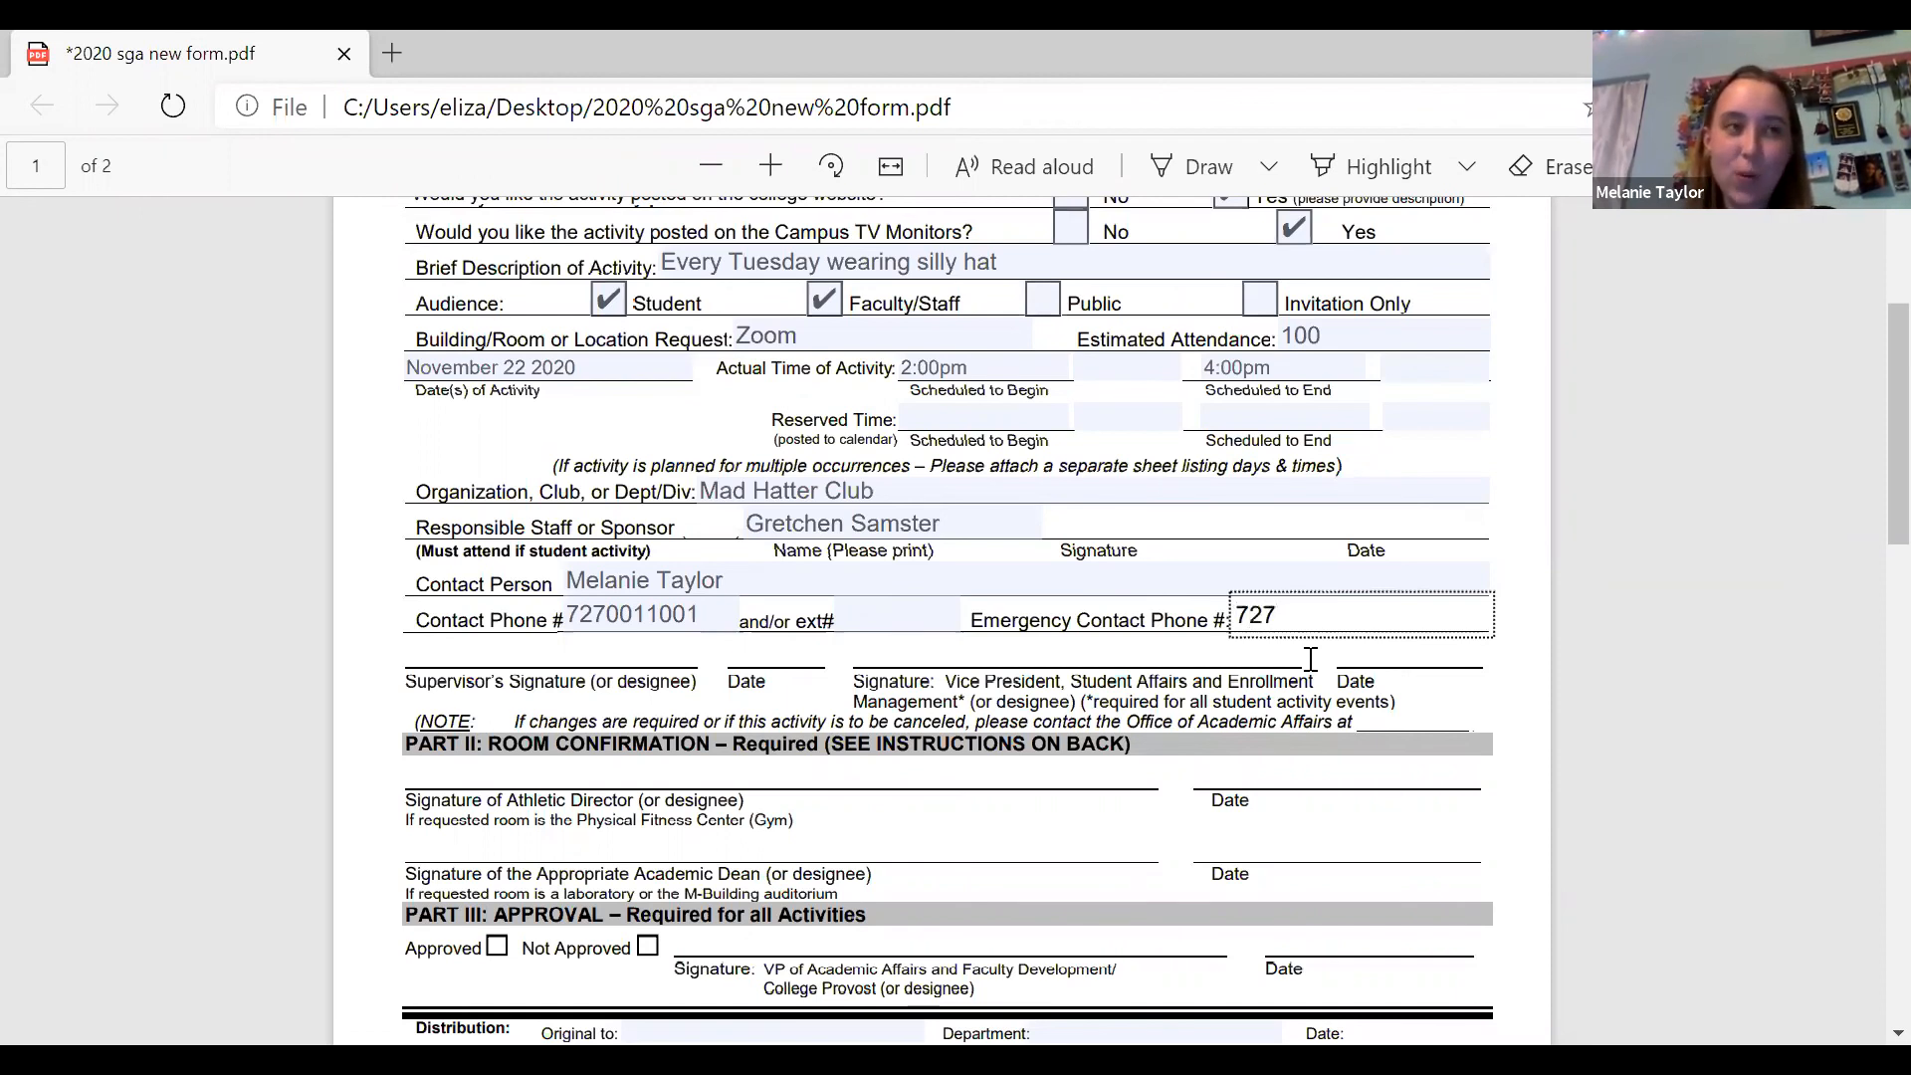
key("BackSpace")
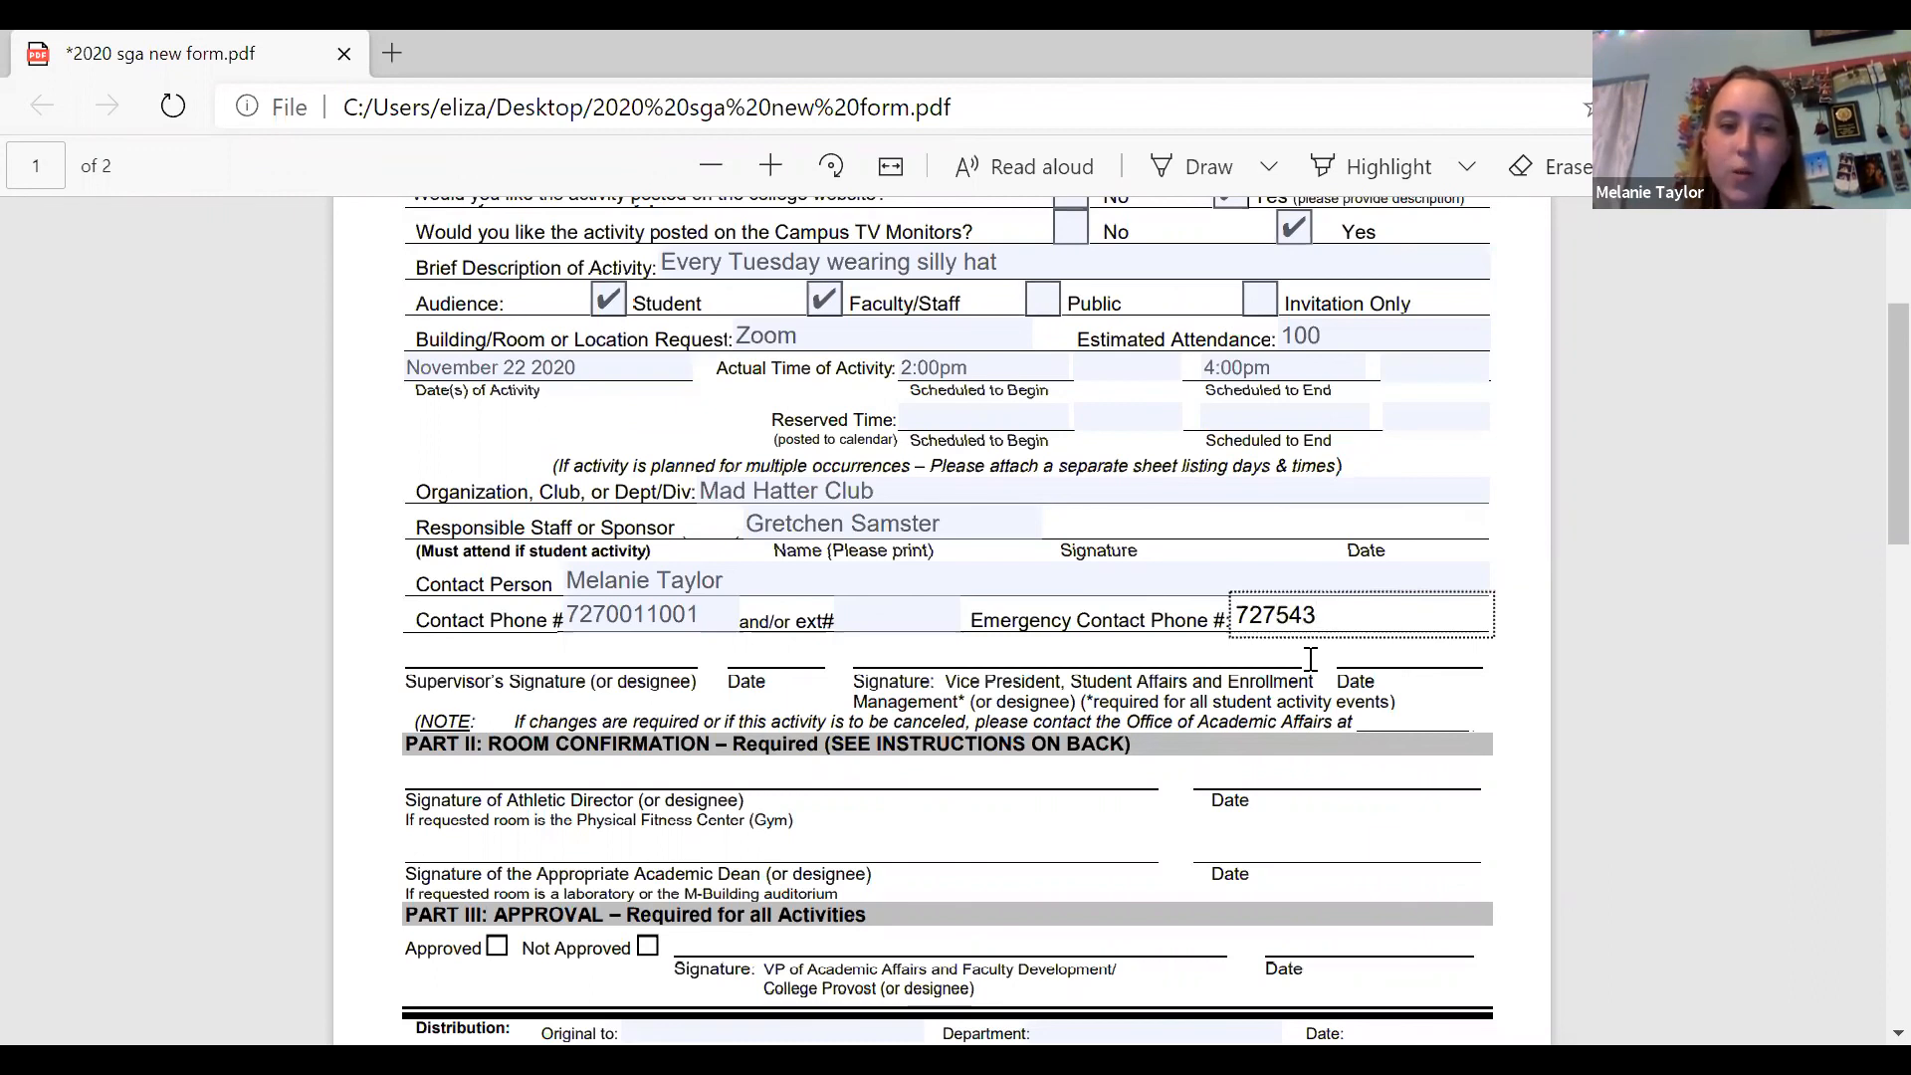
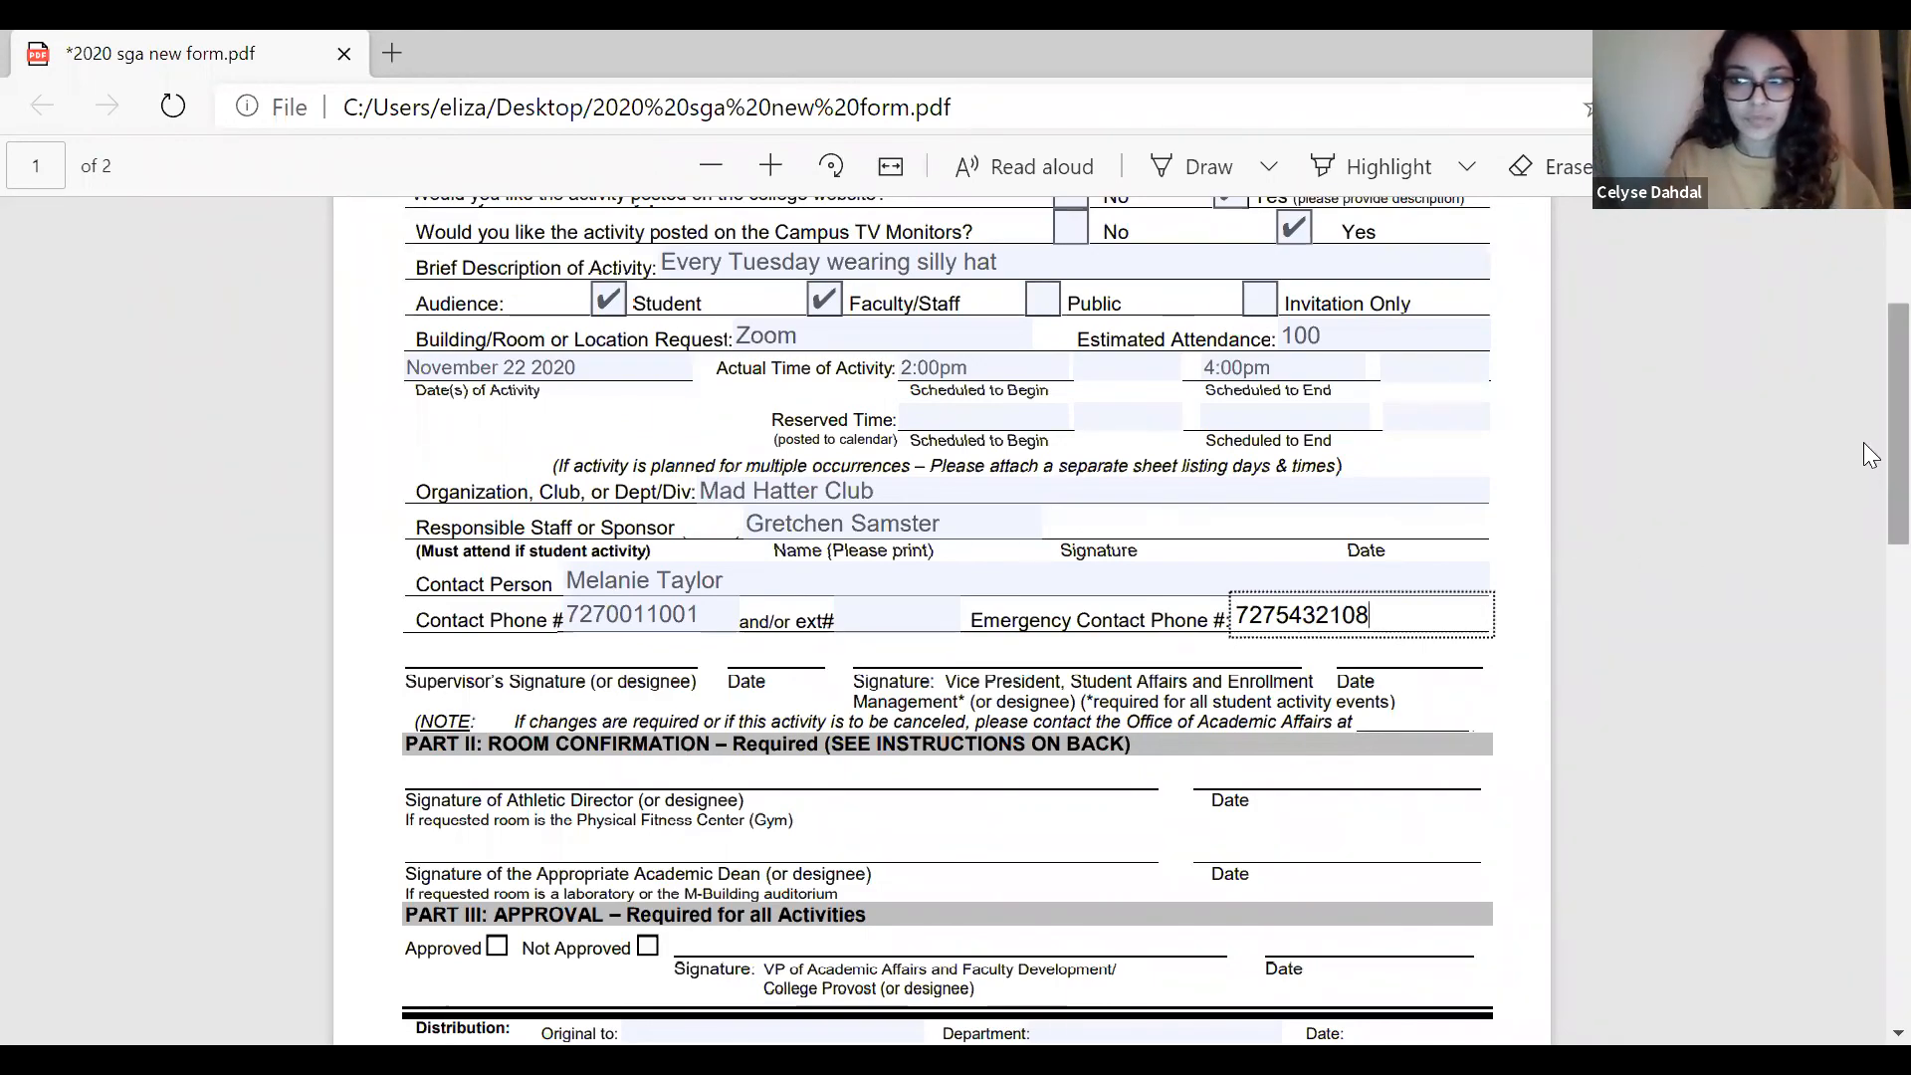
scroll(1864, 442, "down", 2)
scroll(1868, 475, "down", 1)
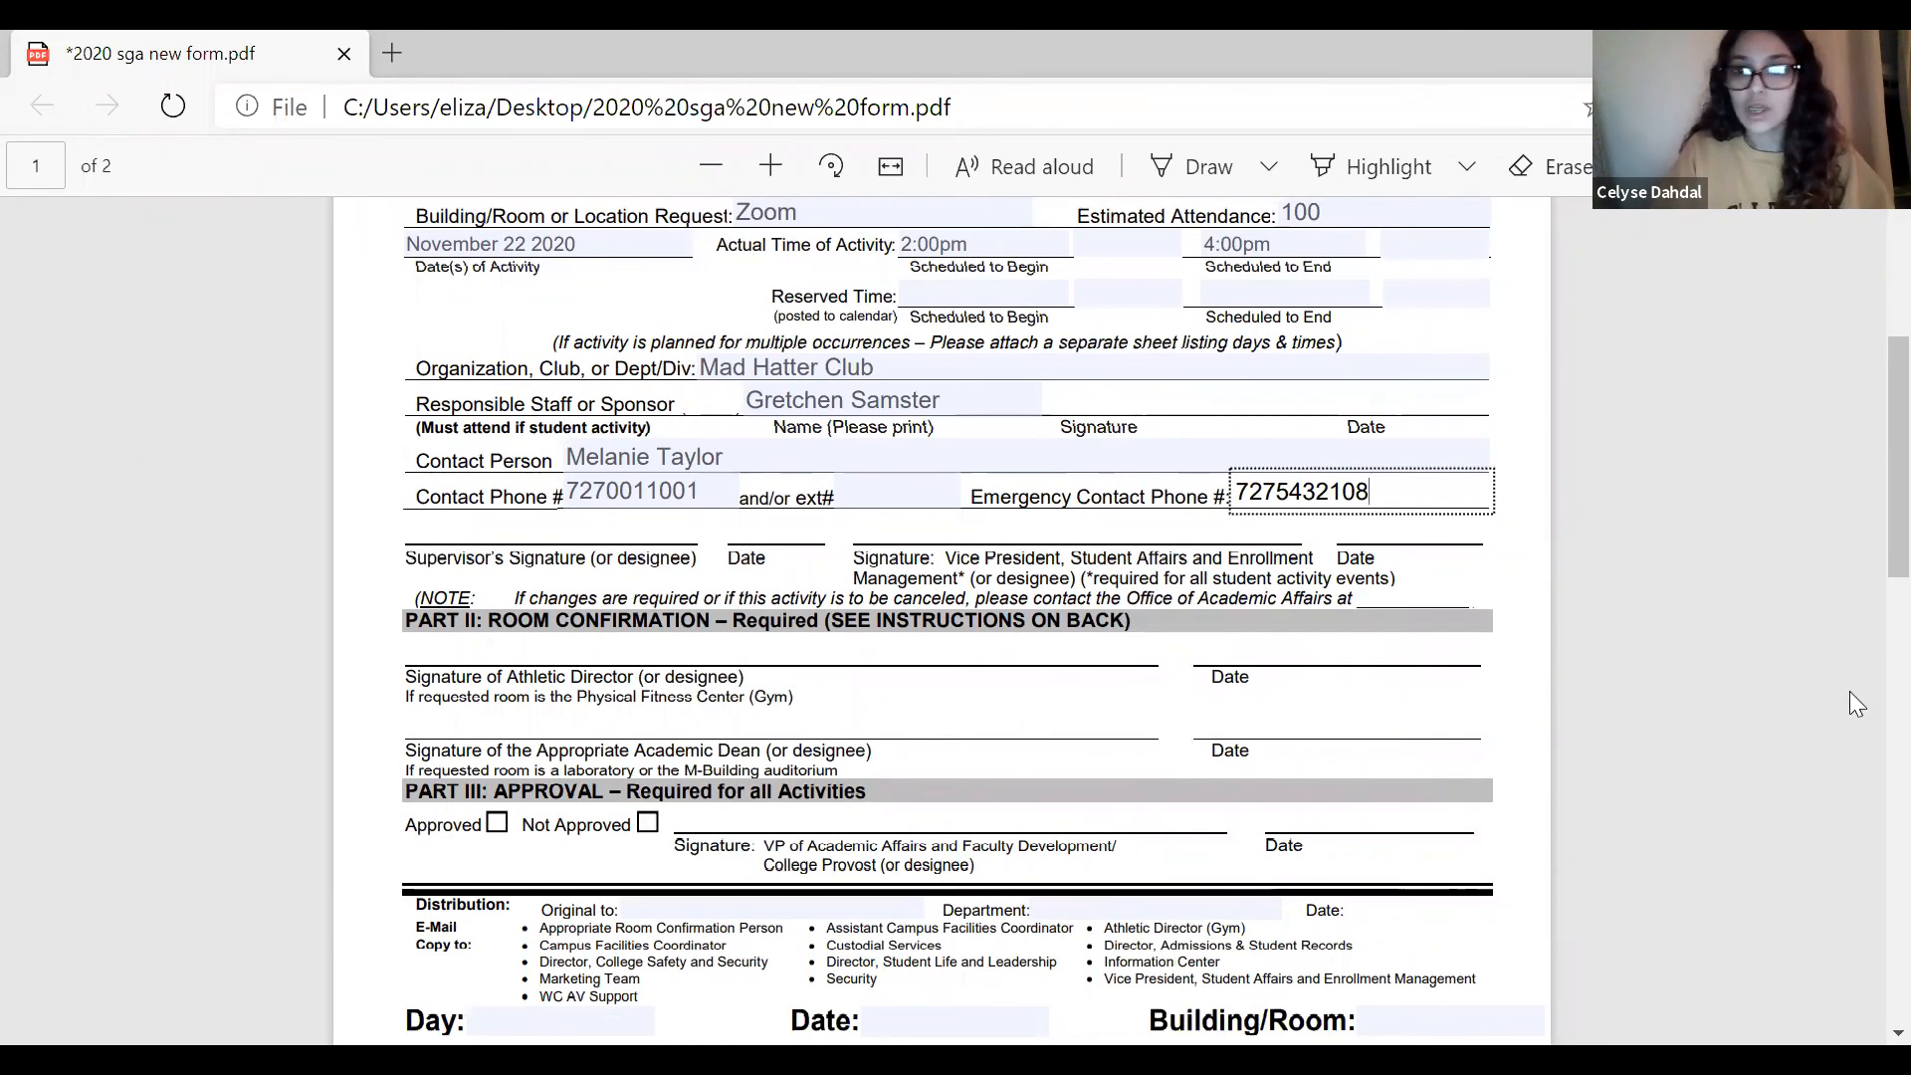
scroll(1863, 478, "up", 5)
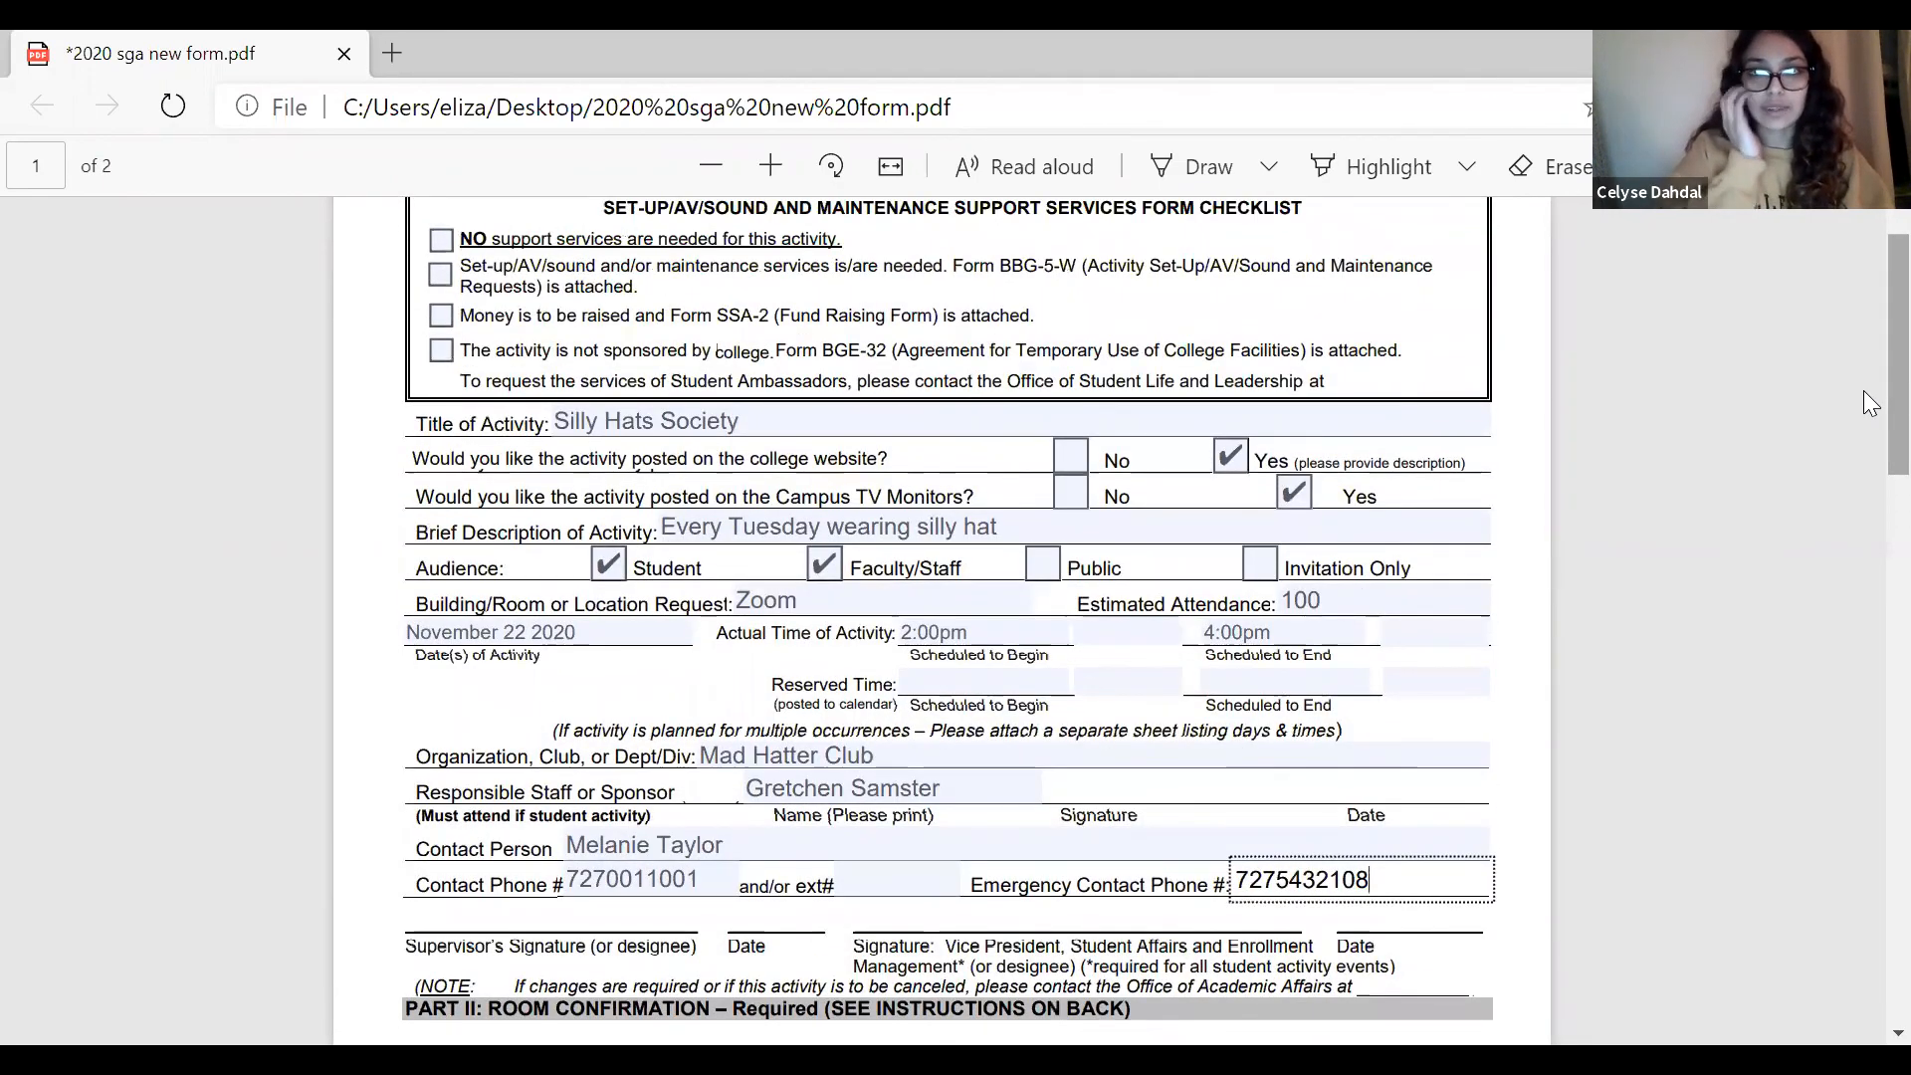
scroll(1864, 391, "up", 2)
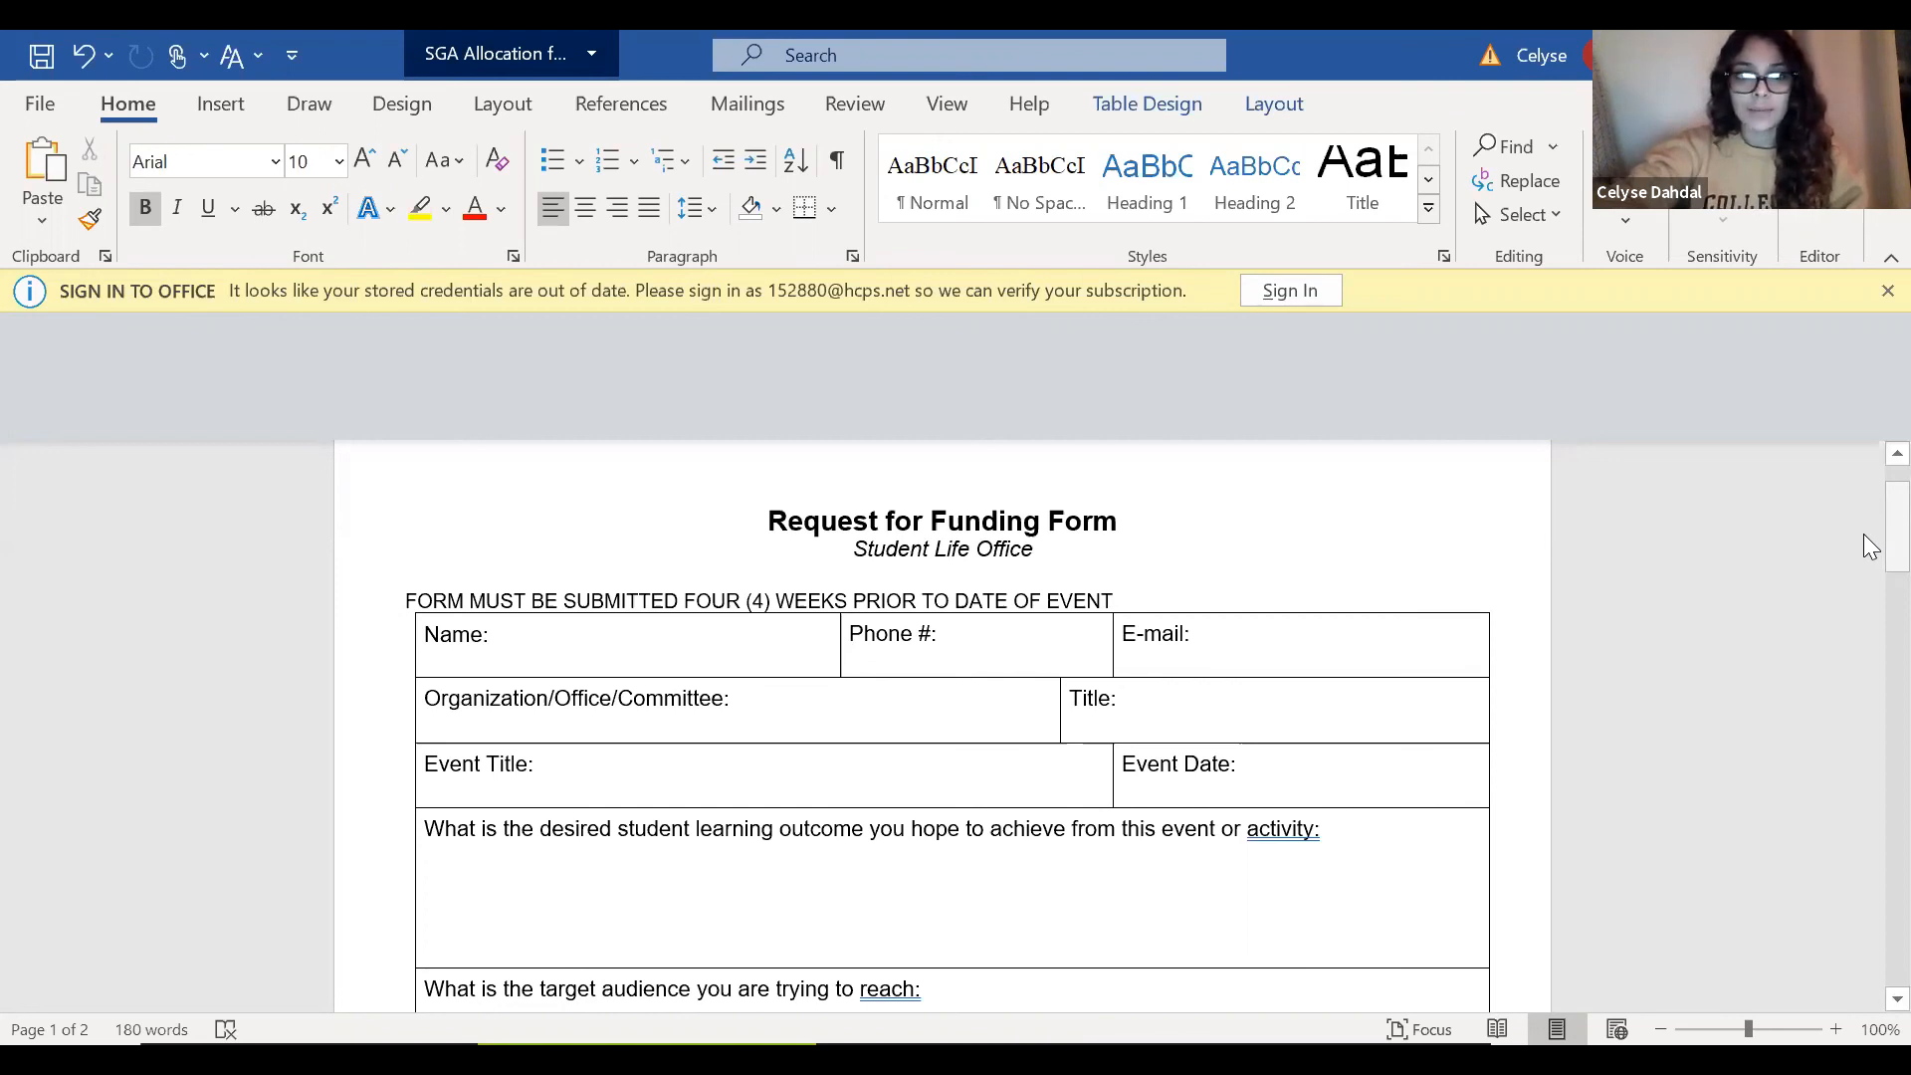
In the Request for Funding Form in Word, fill in the requester's full name and phone number.
scroll(904, 495, "down", 2)
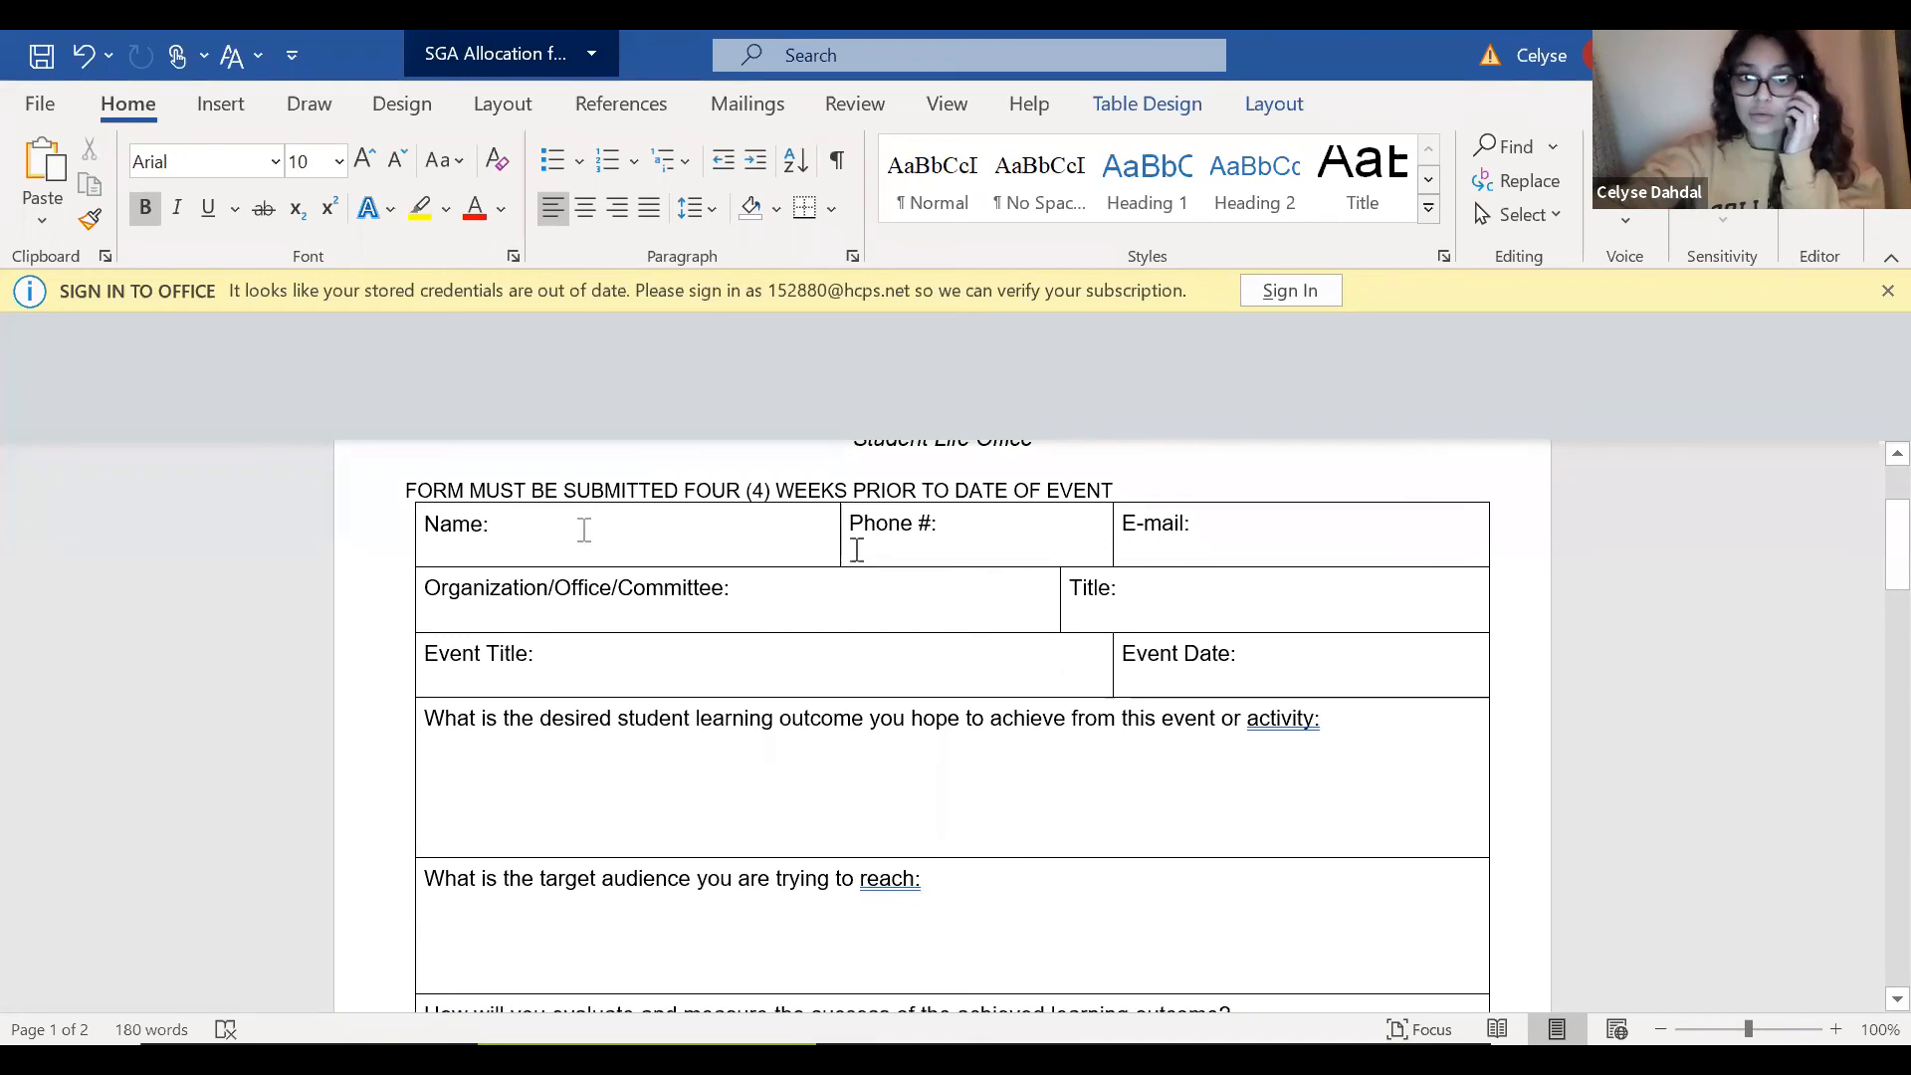
left_click(550, 528)
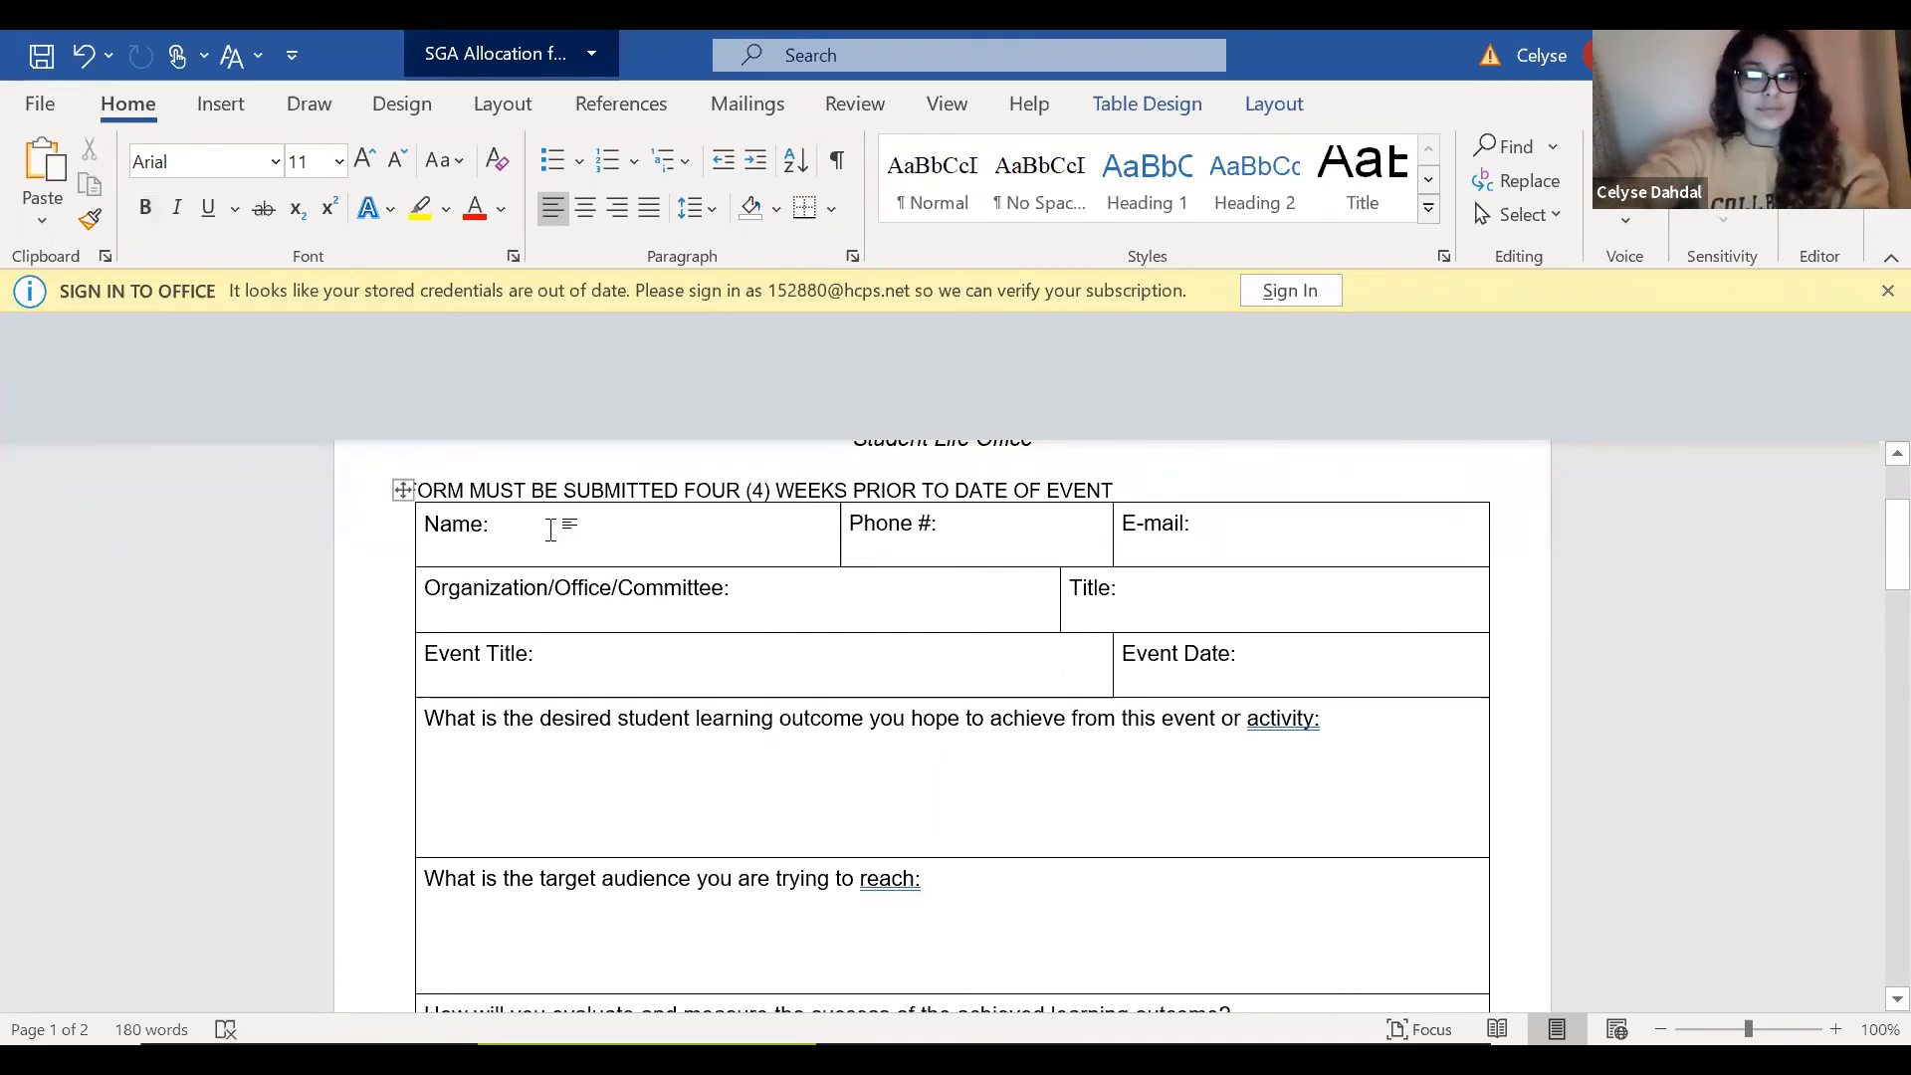
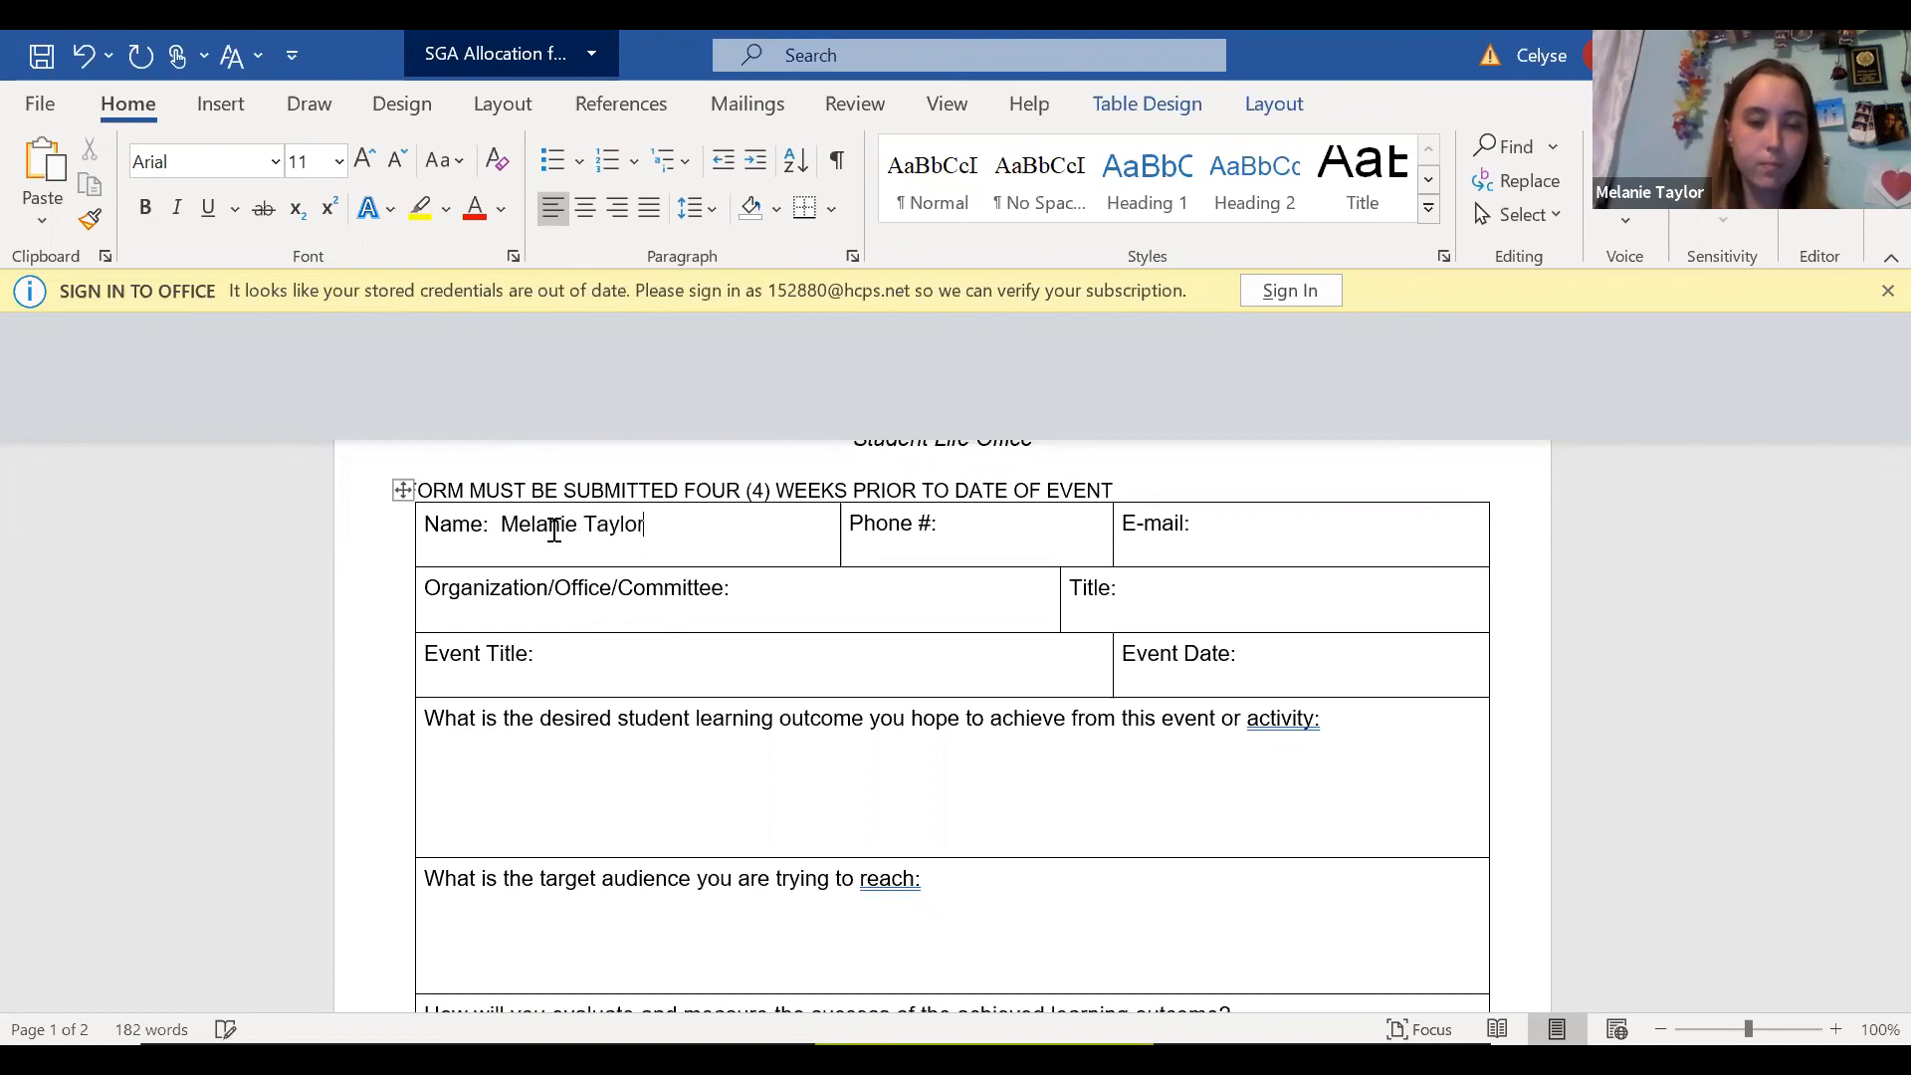
left_click(992, 546)
type("727")
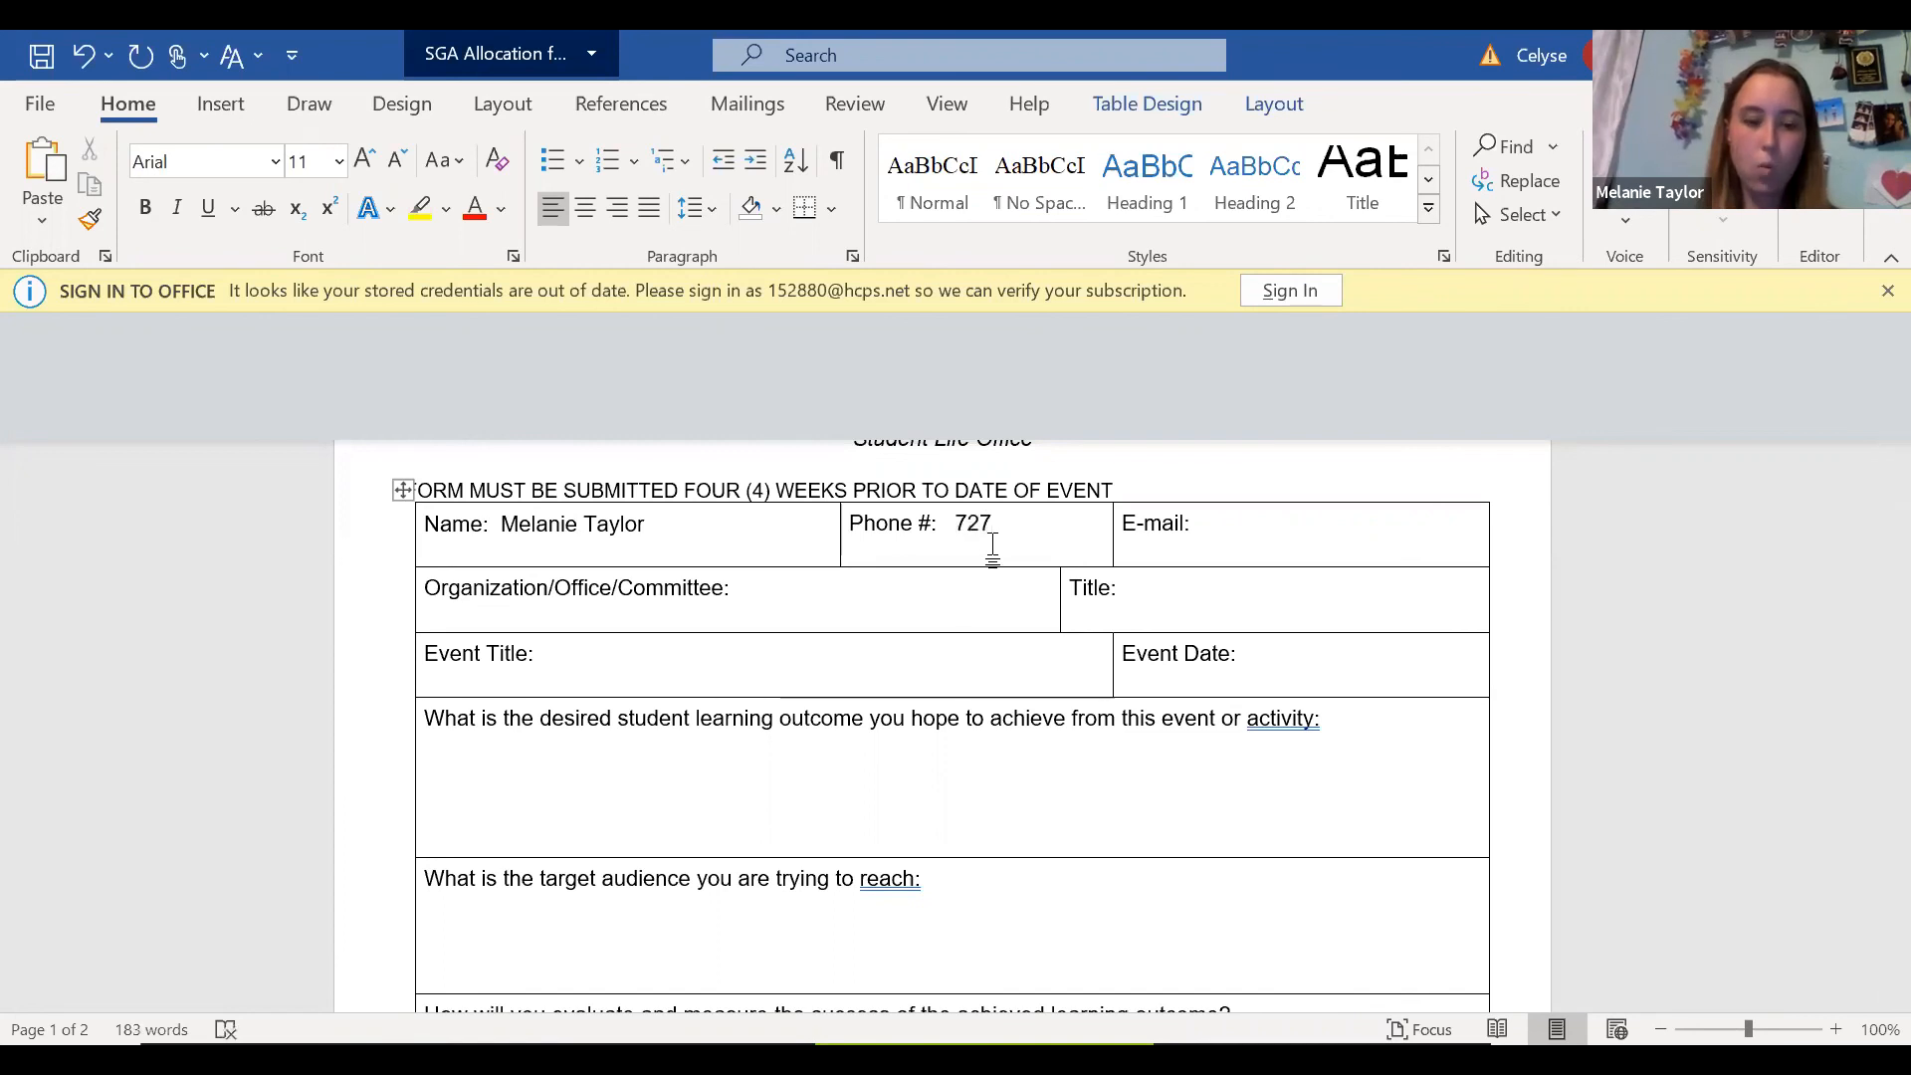
type("123")
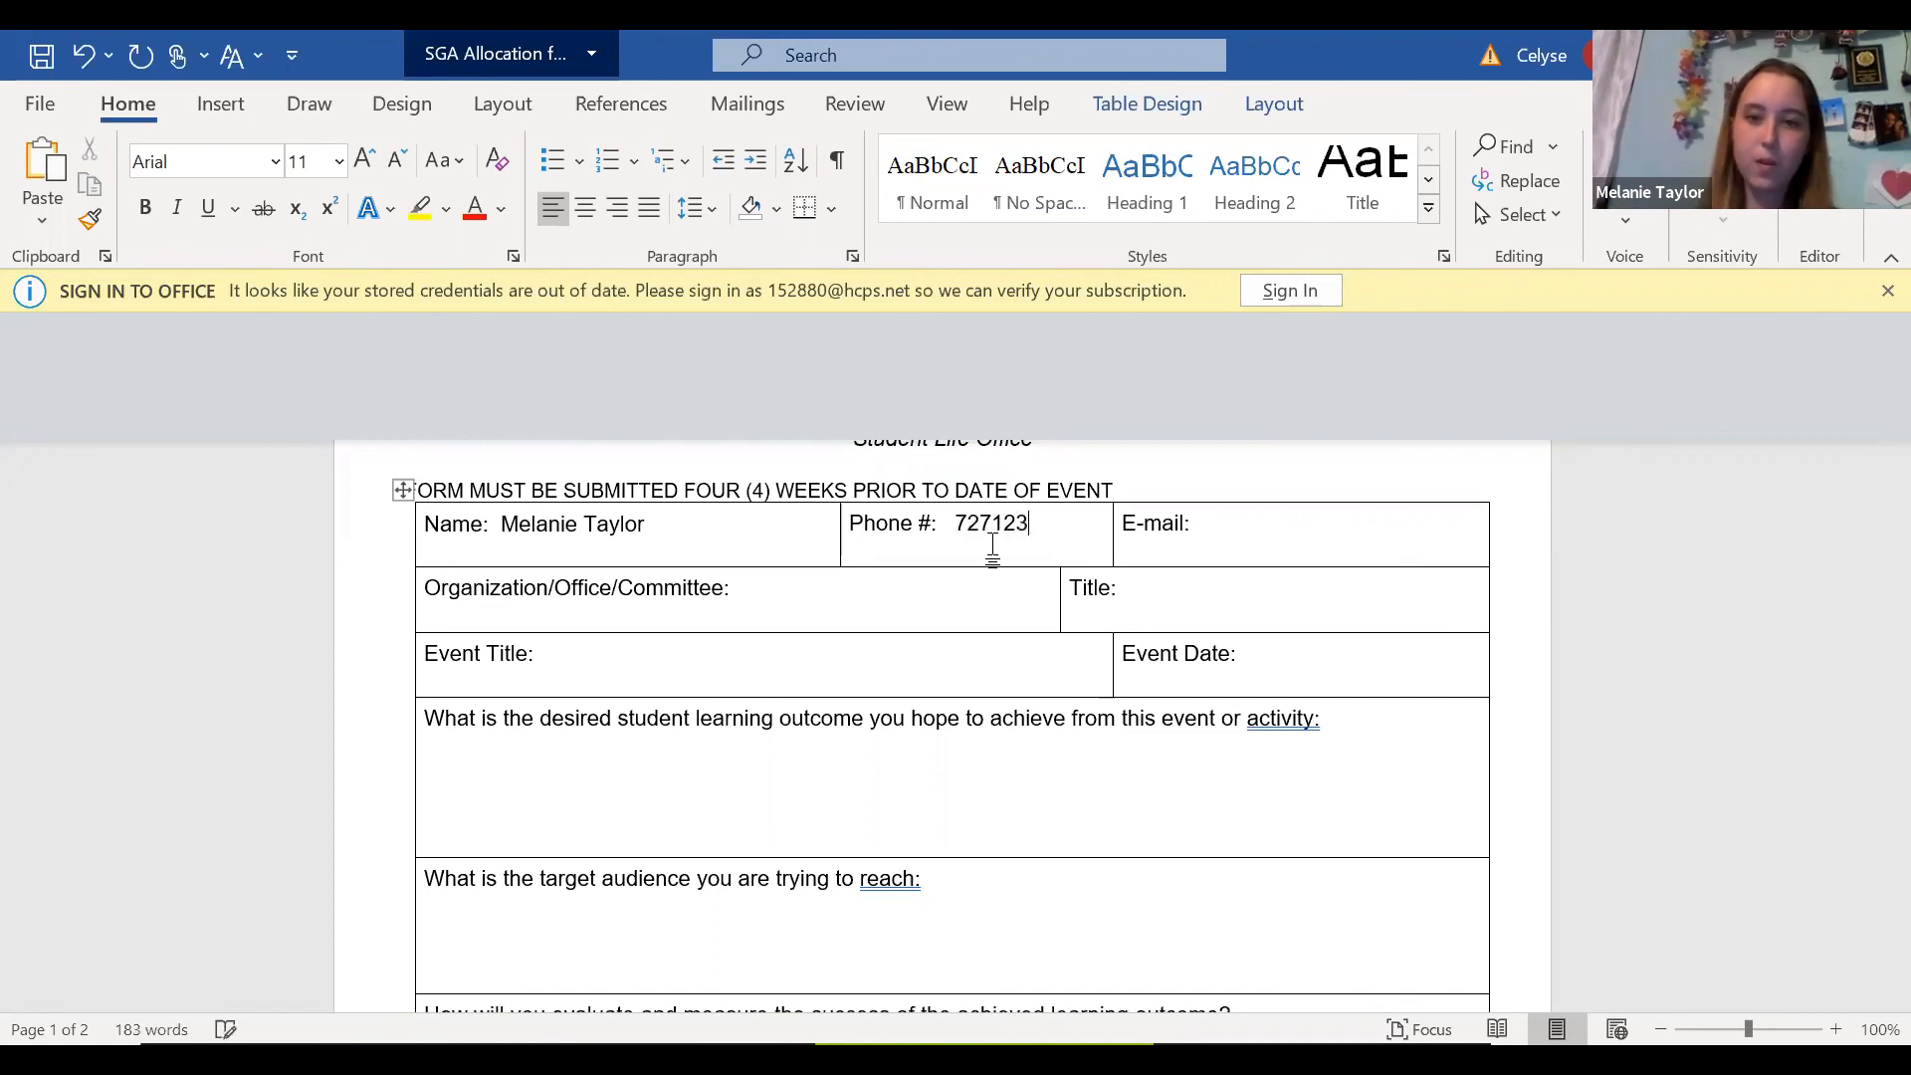
type("4567")
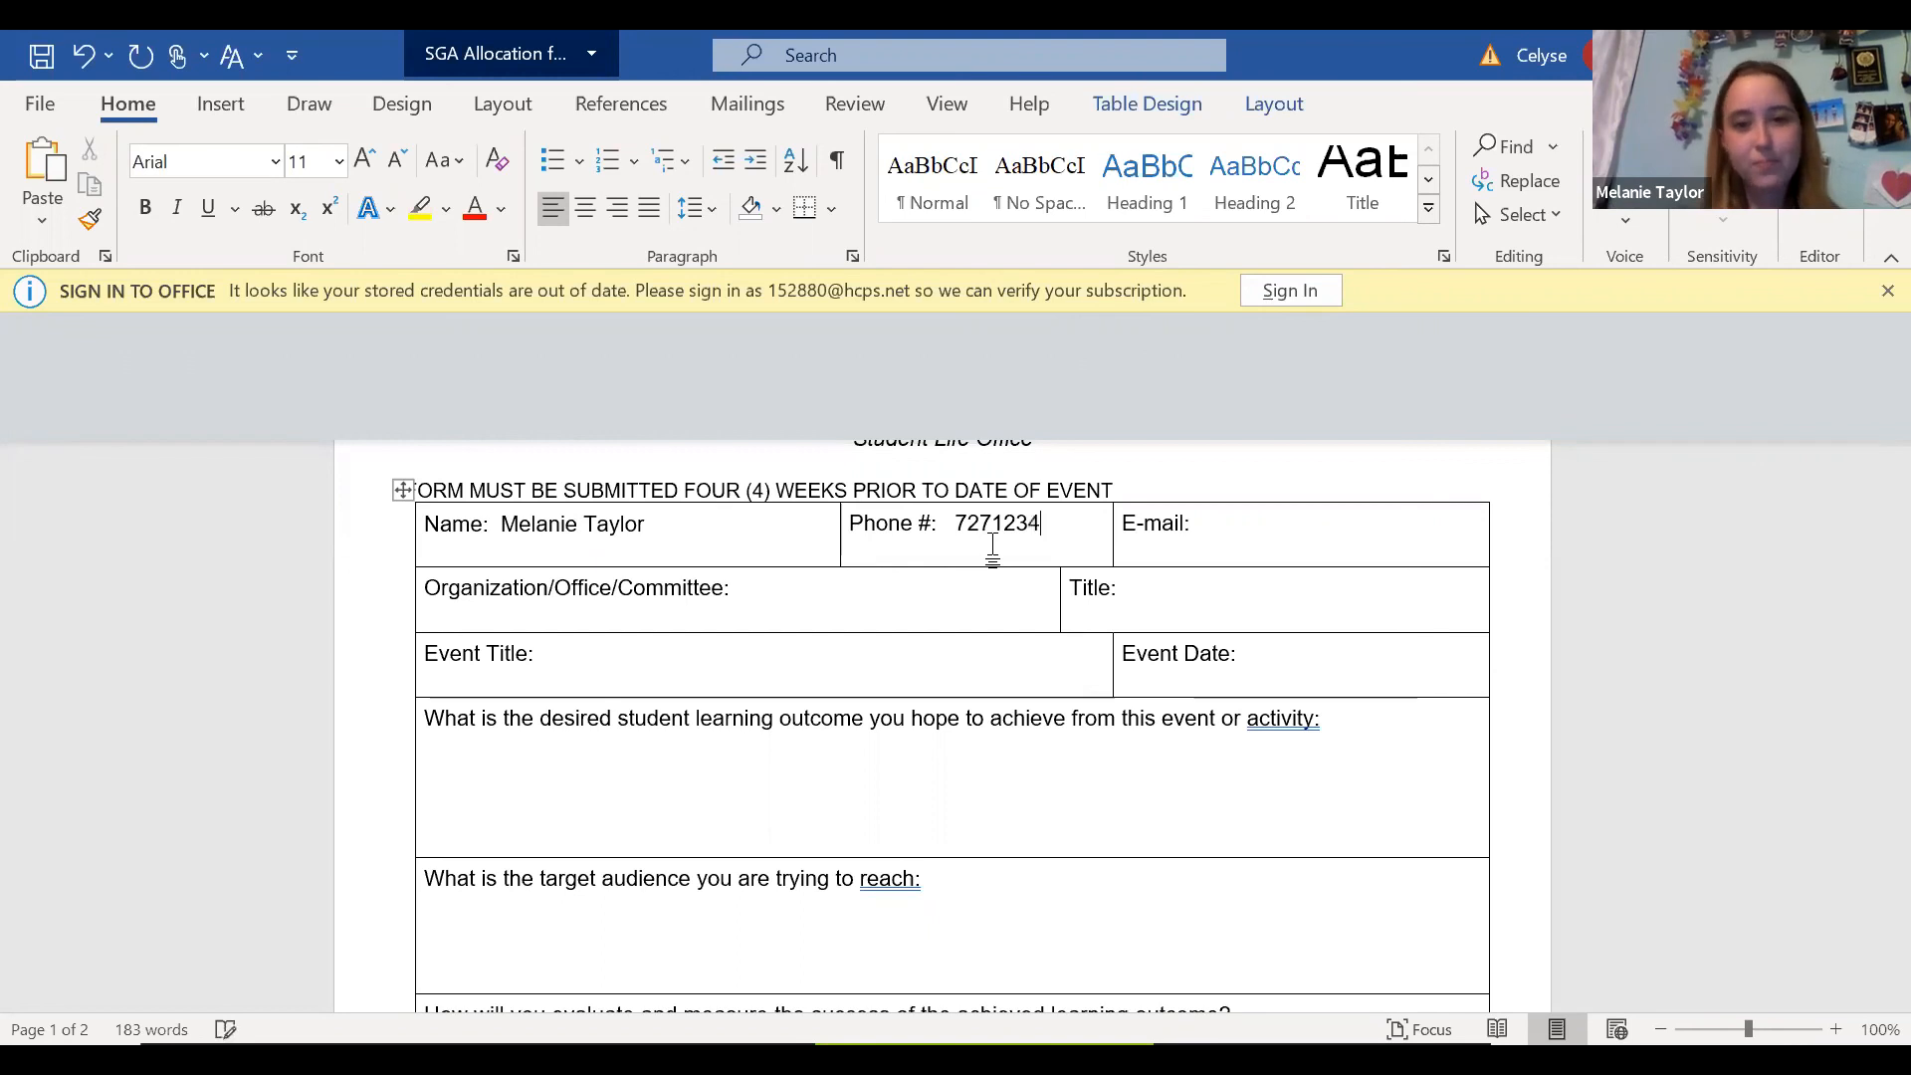
Fill in the requester's e-mail address on the funding request form.
left_click(1274, 538)
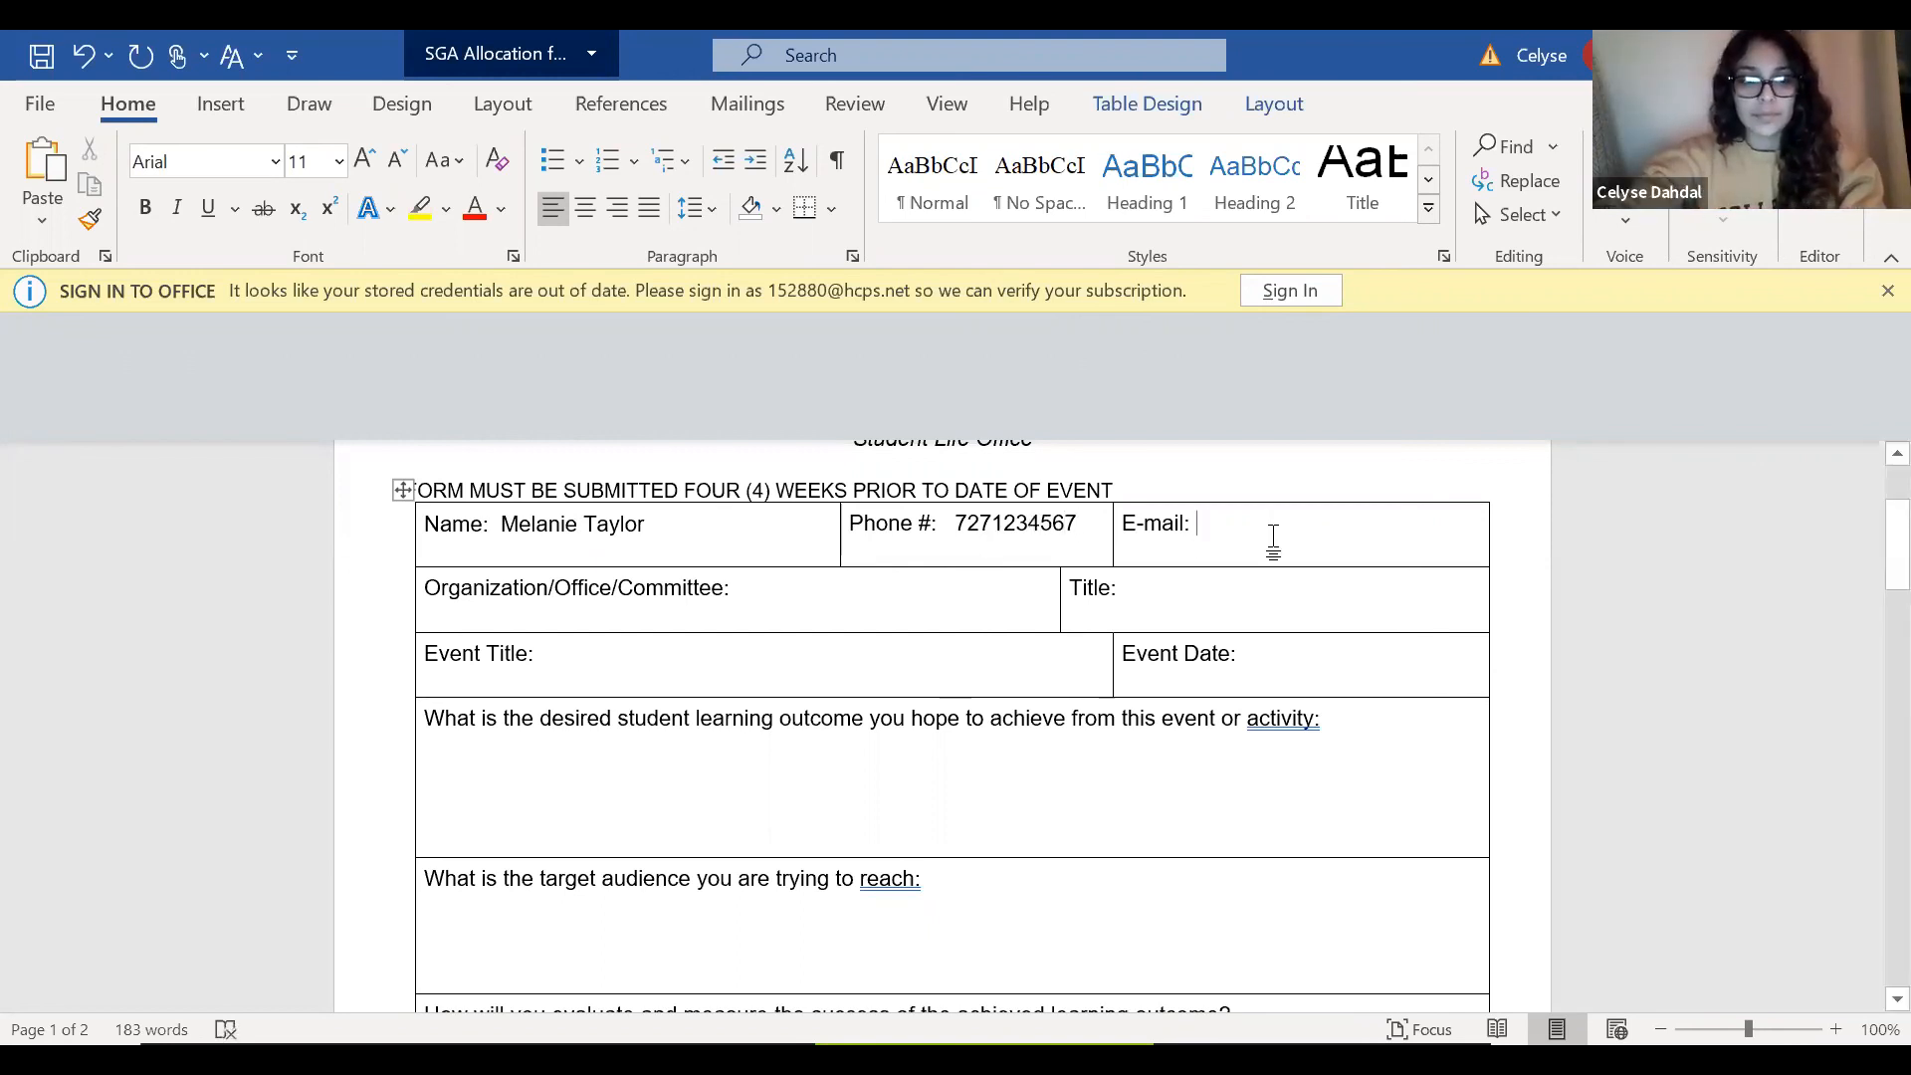
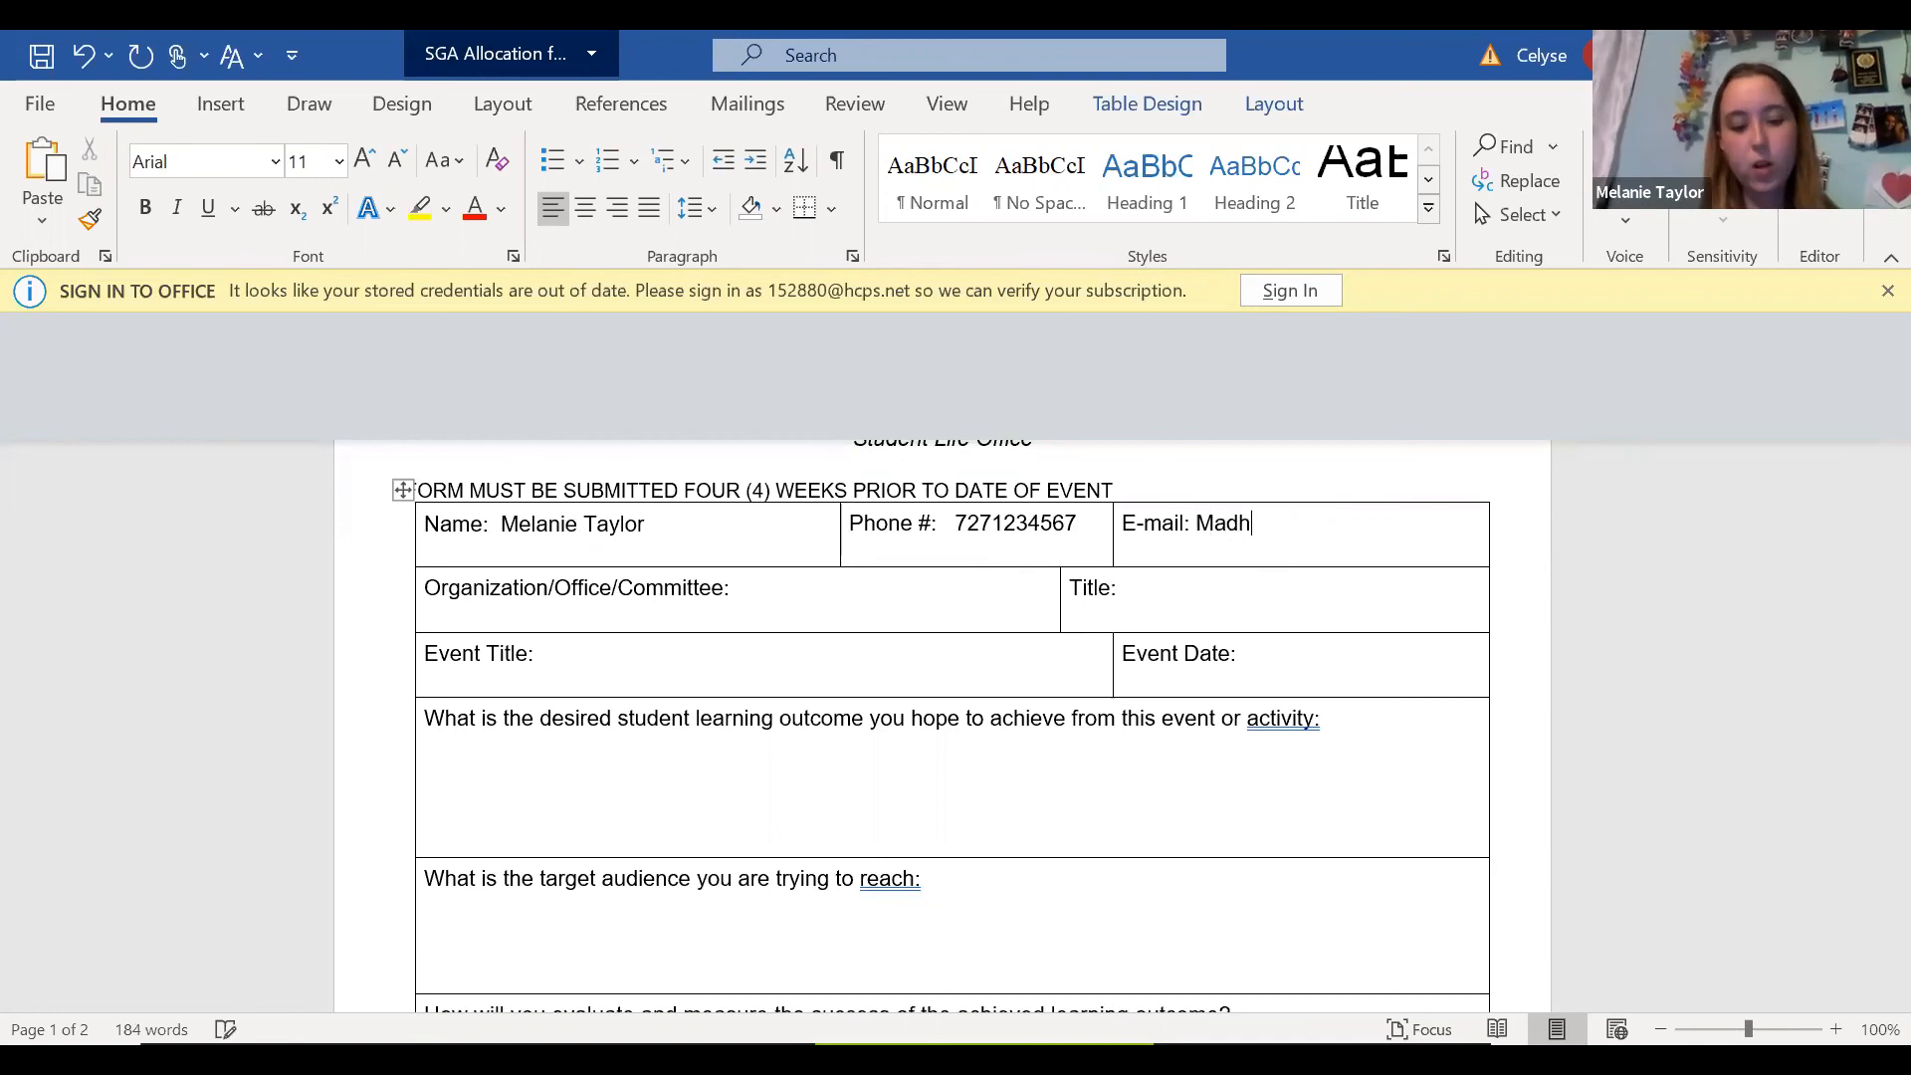
Enter Mad Hatter Society as the organization, office or committee.
left_click(830, 589)
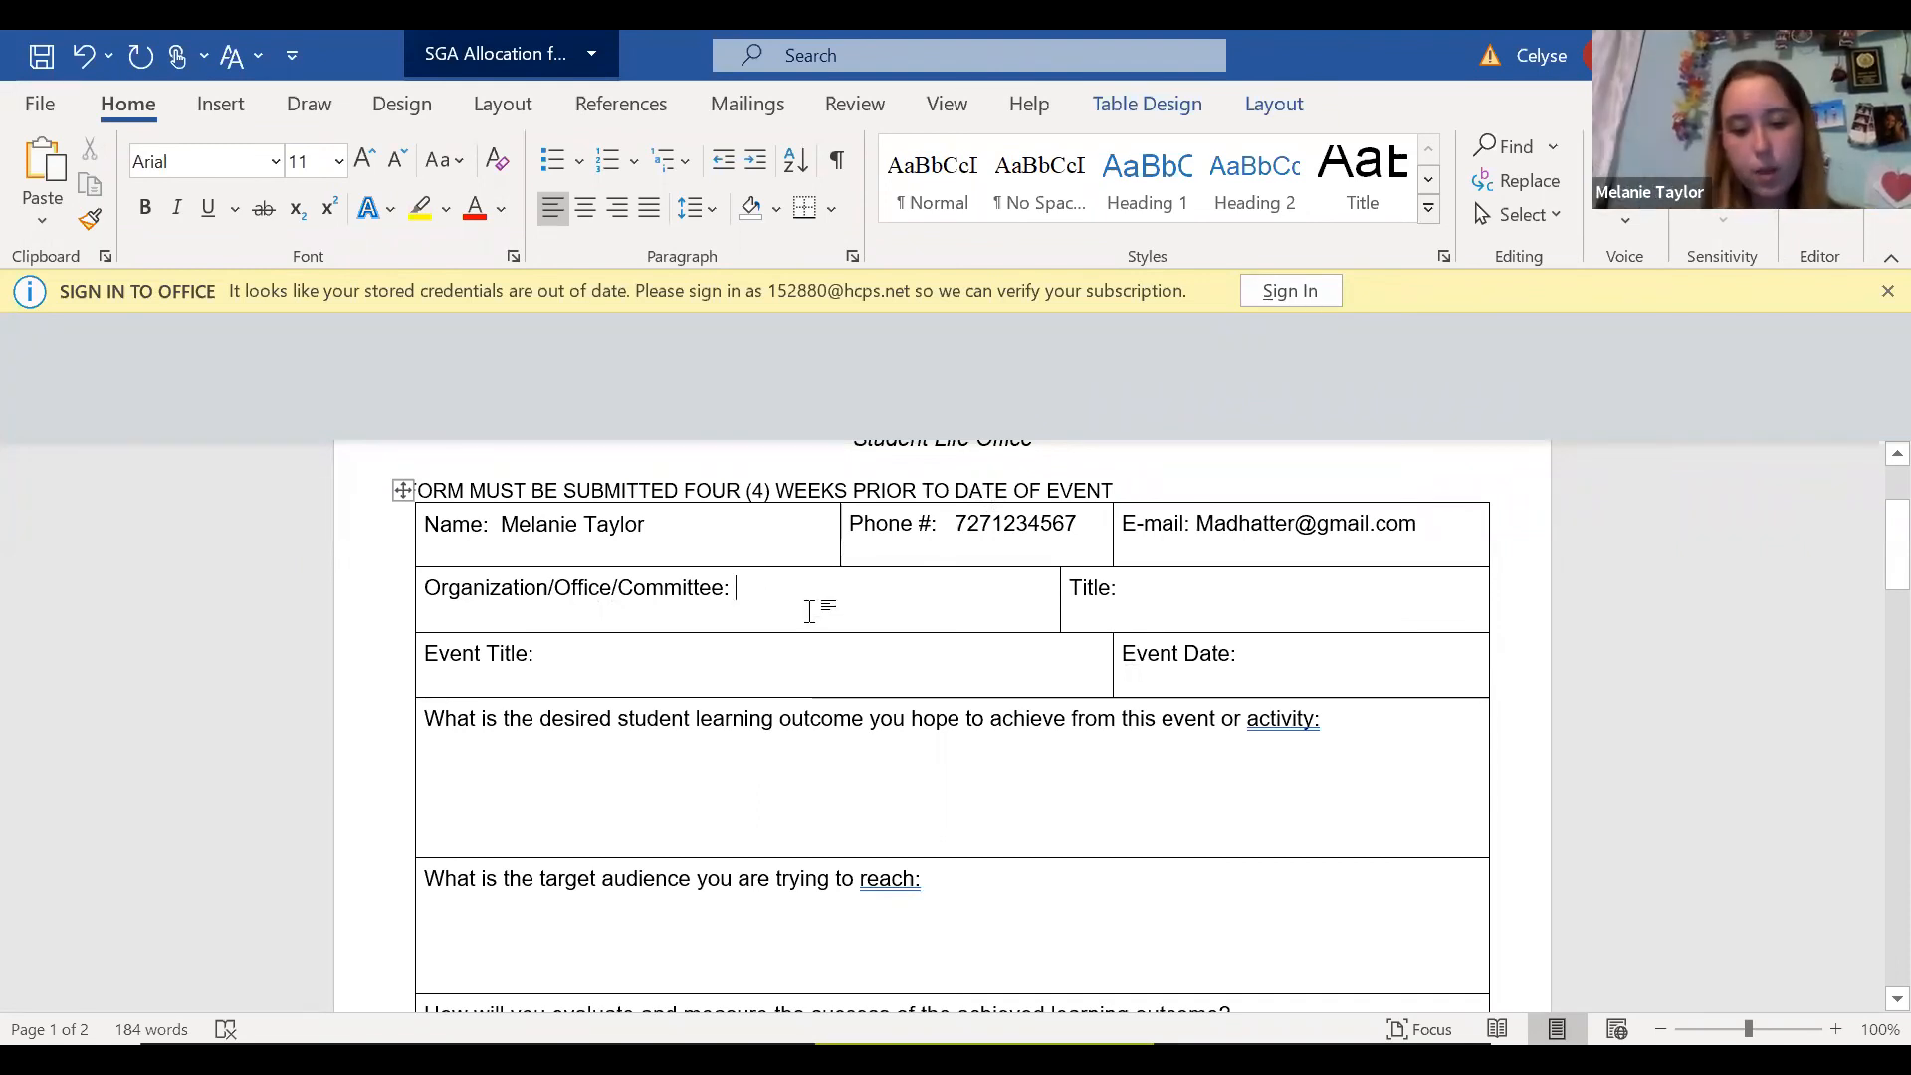
type("Mad Hatter Society")
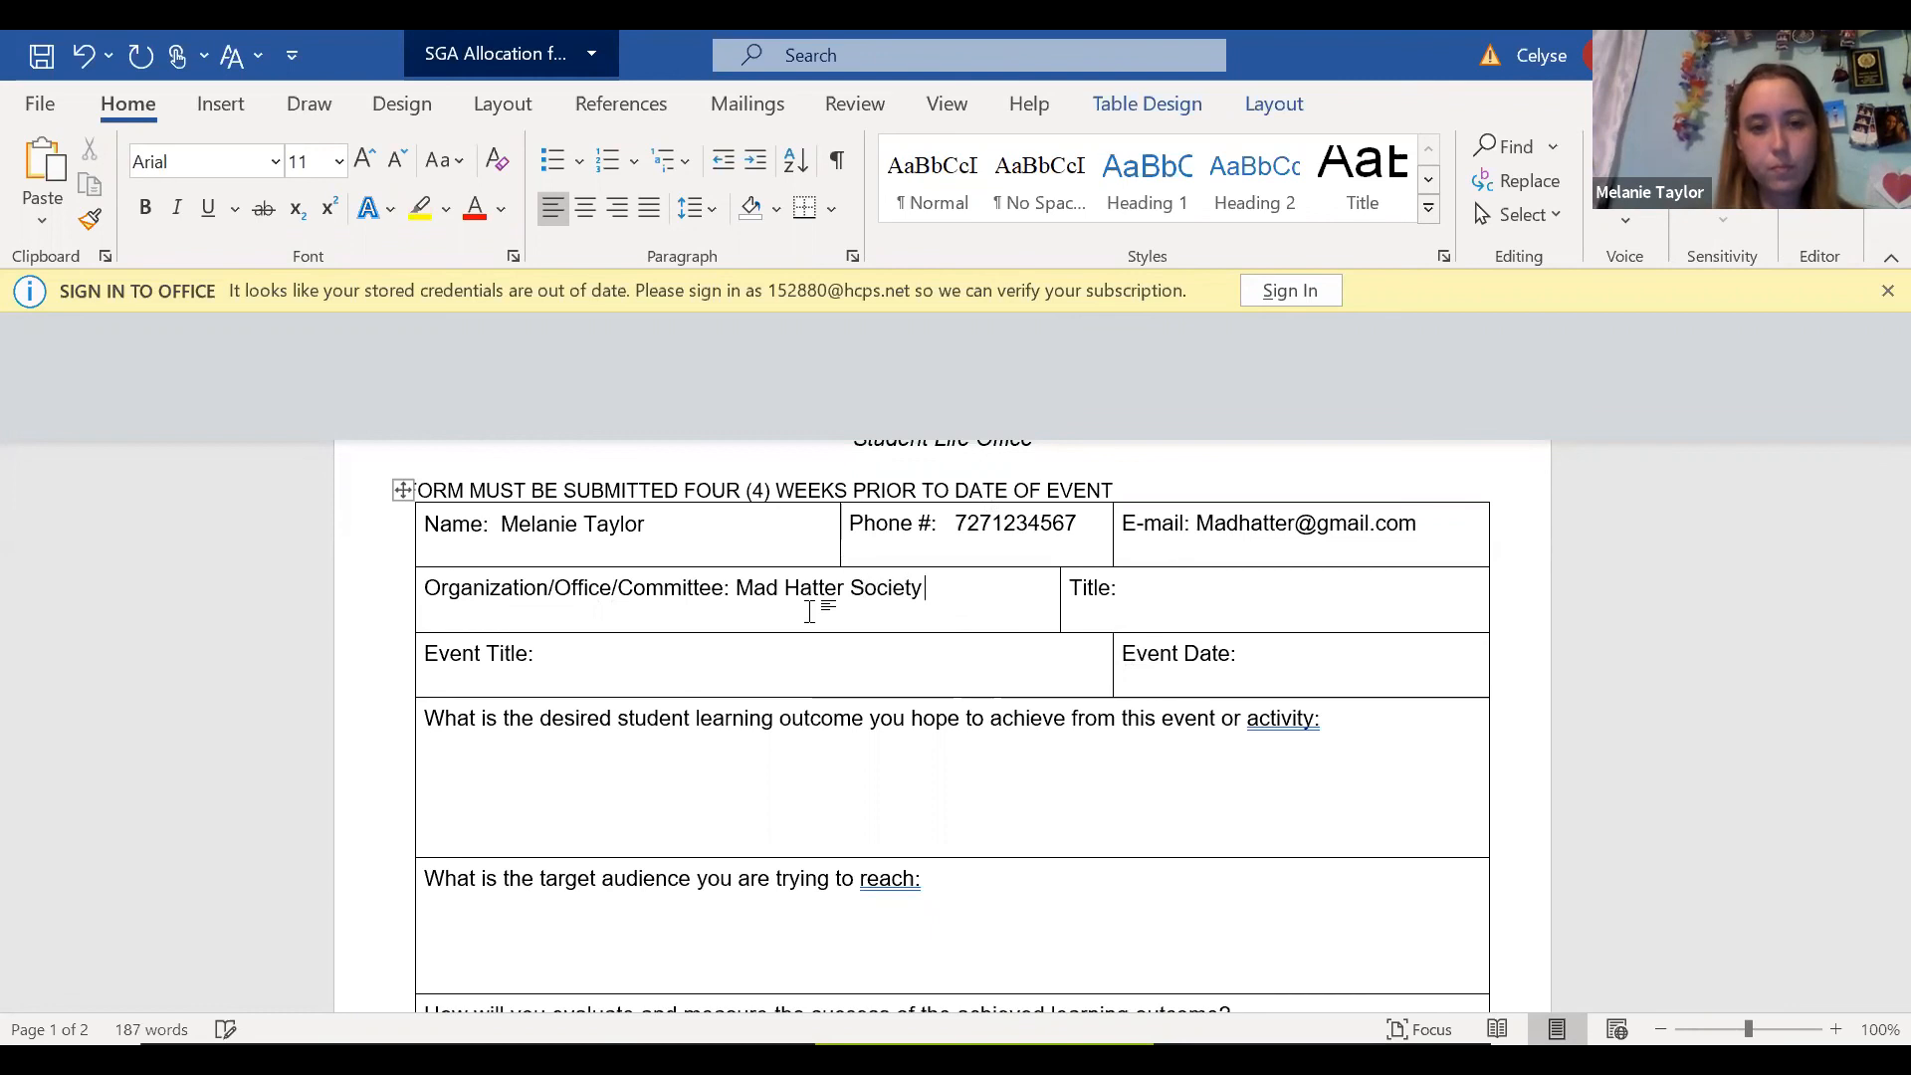
Enter Grand Hatter as the requester's title.
left_click(1228, 611)
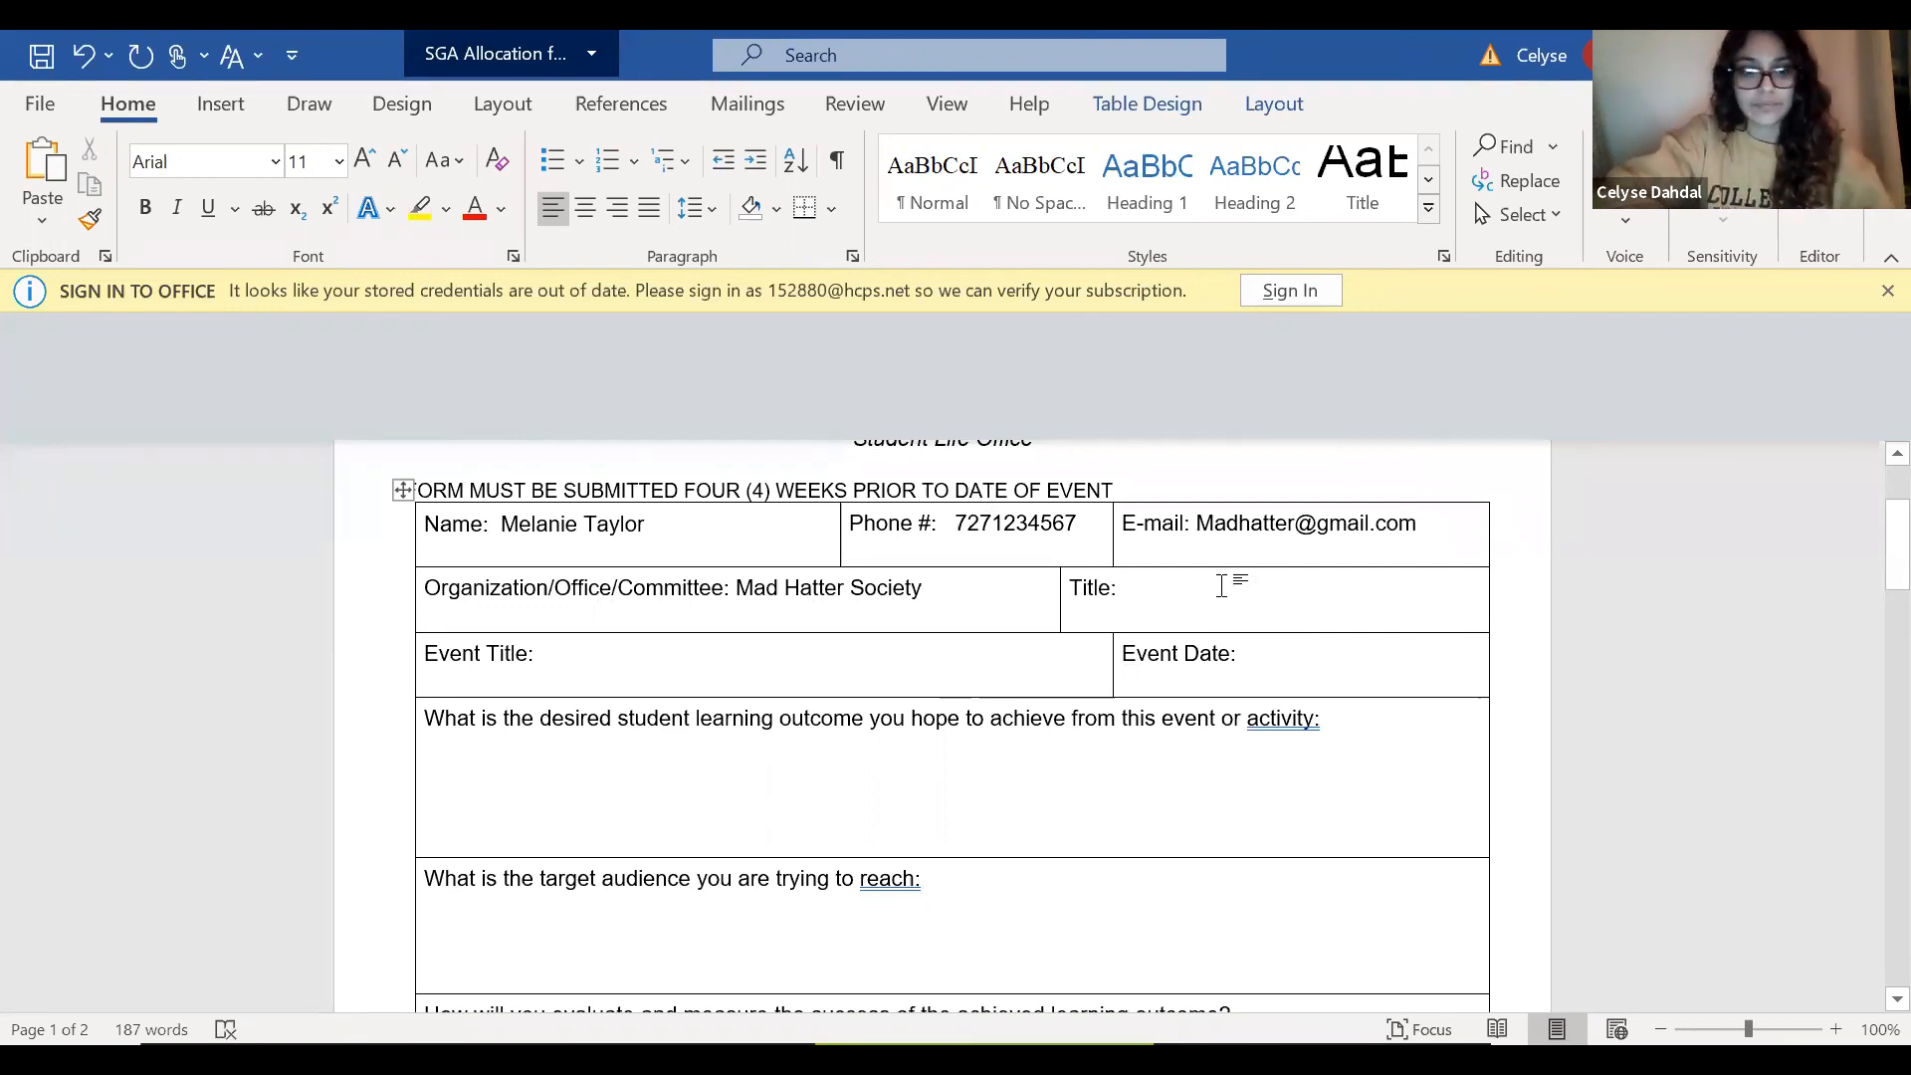
type("Gran")
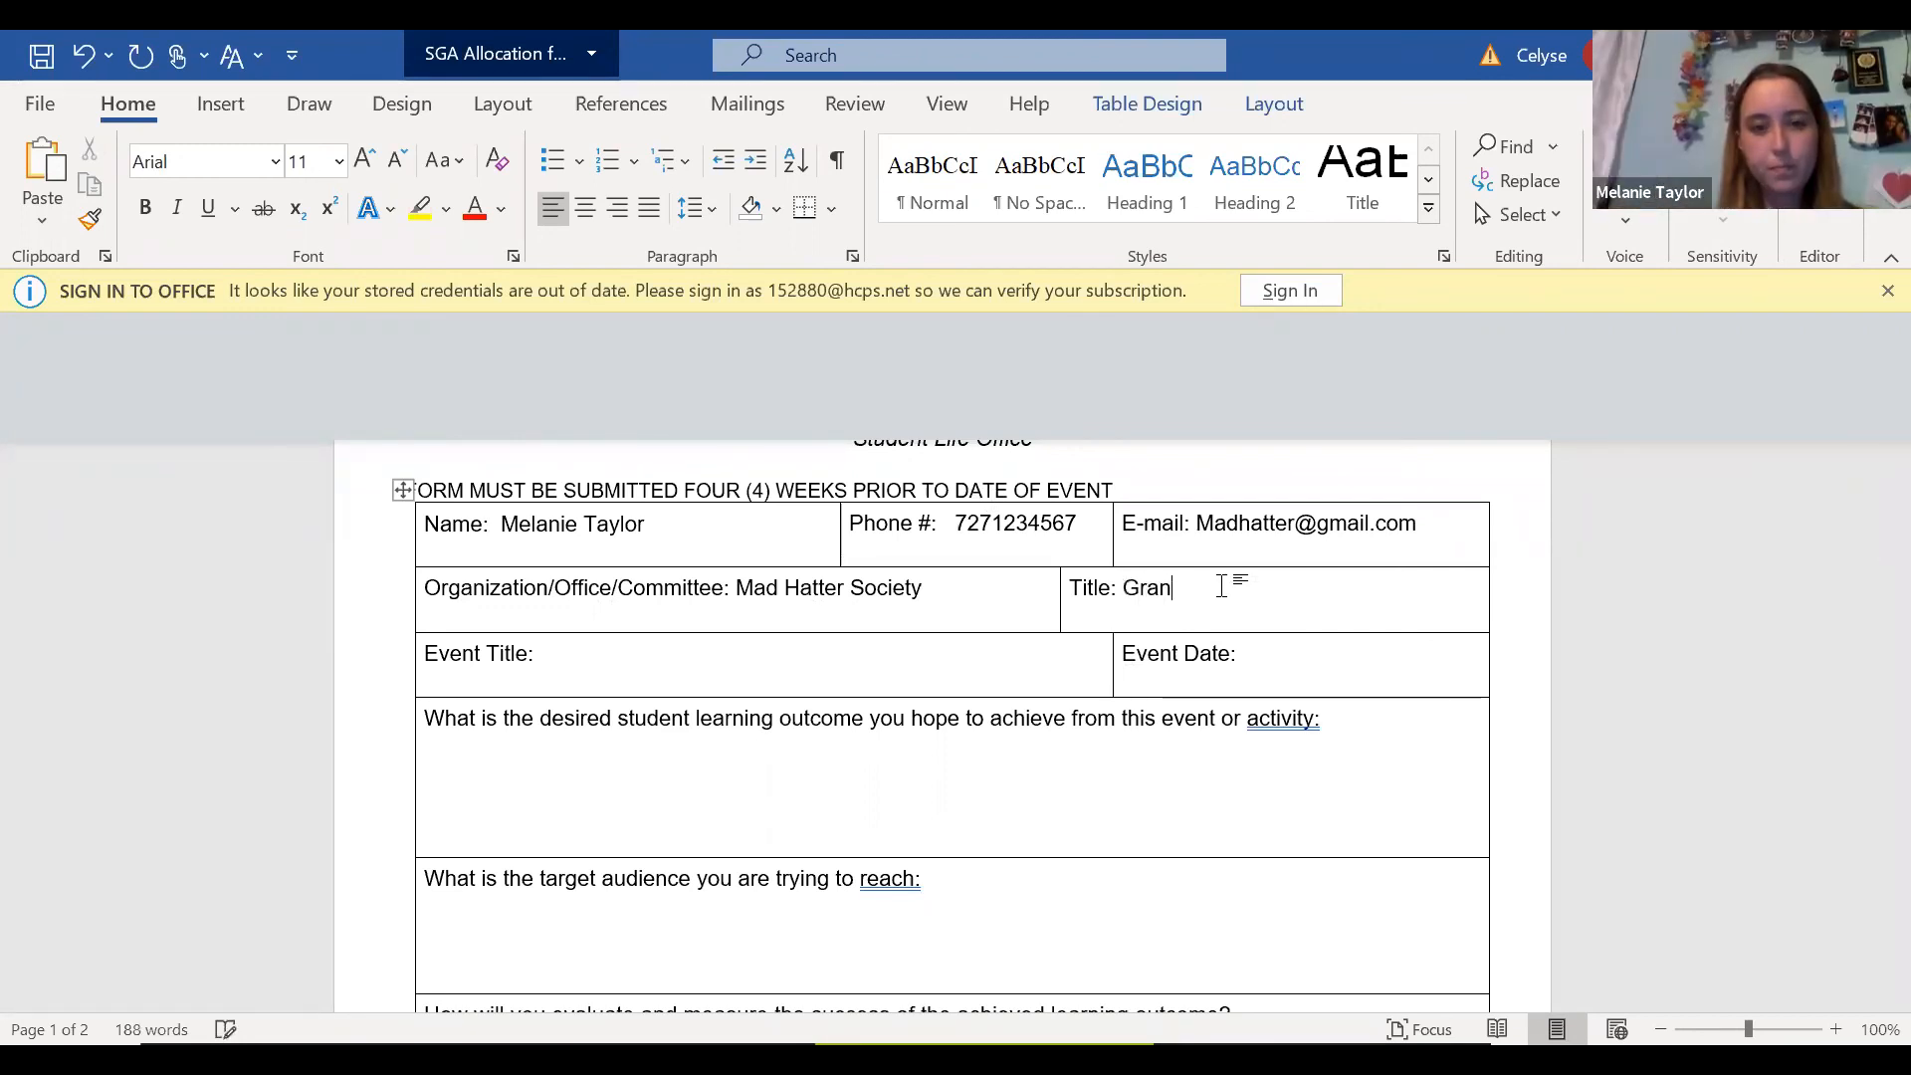
type("d Hatter")
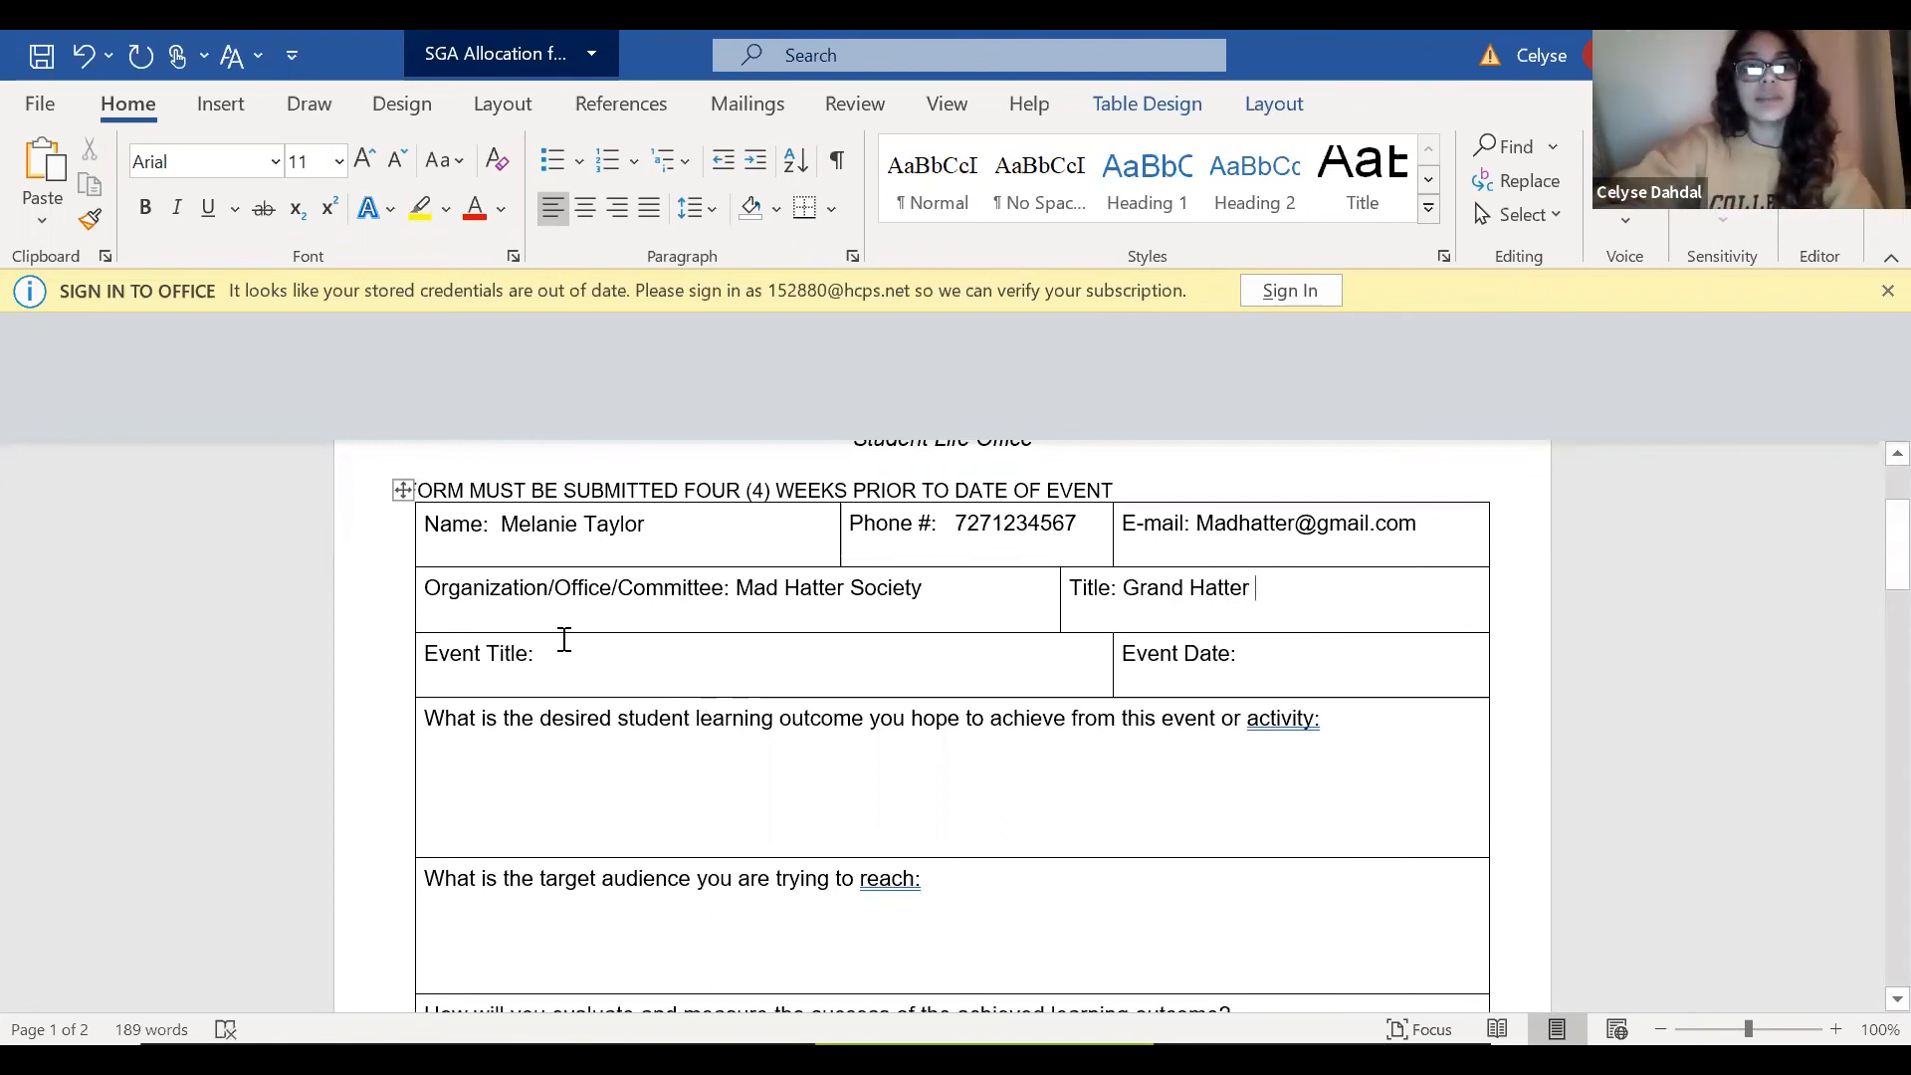
Enter Silly Hat Day as the event title and November 22 2020 as the event date.
left_click(629, 671)
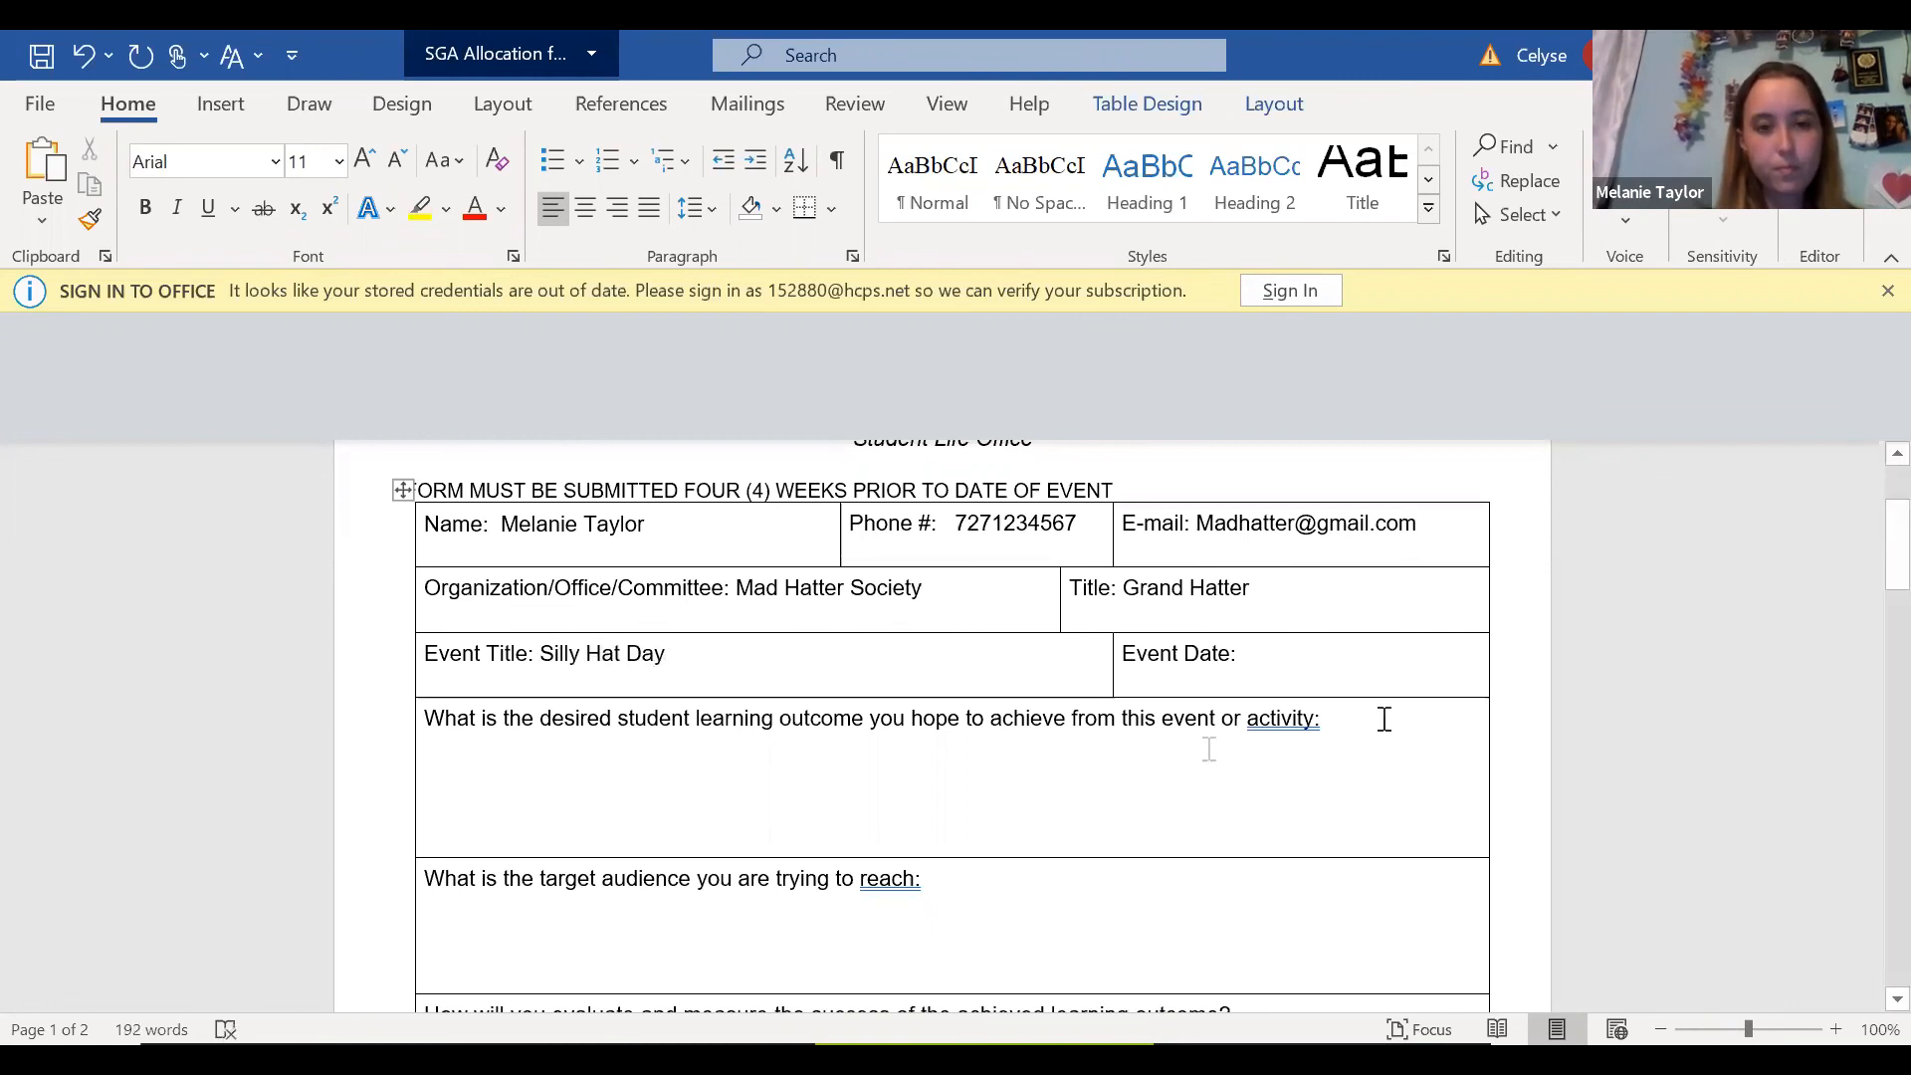
left_click(1289, 663)
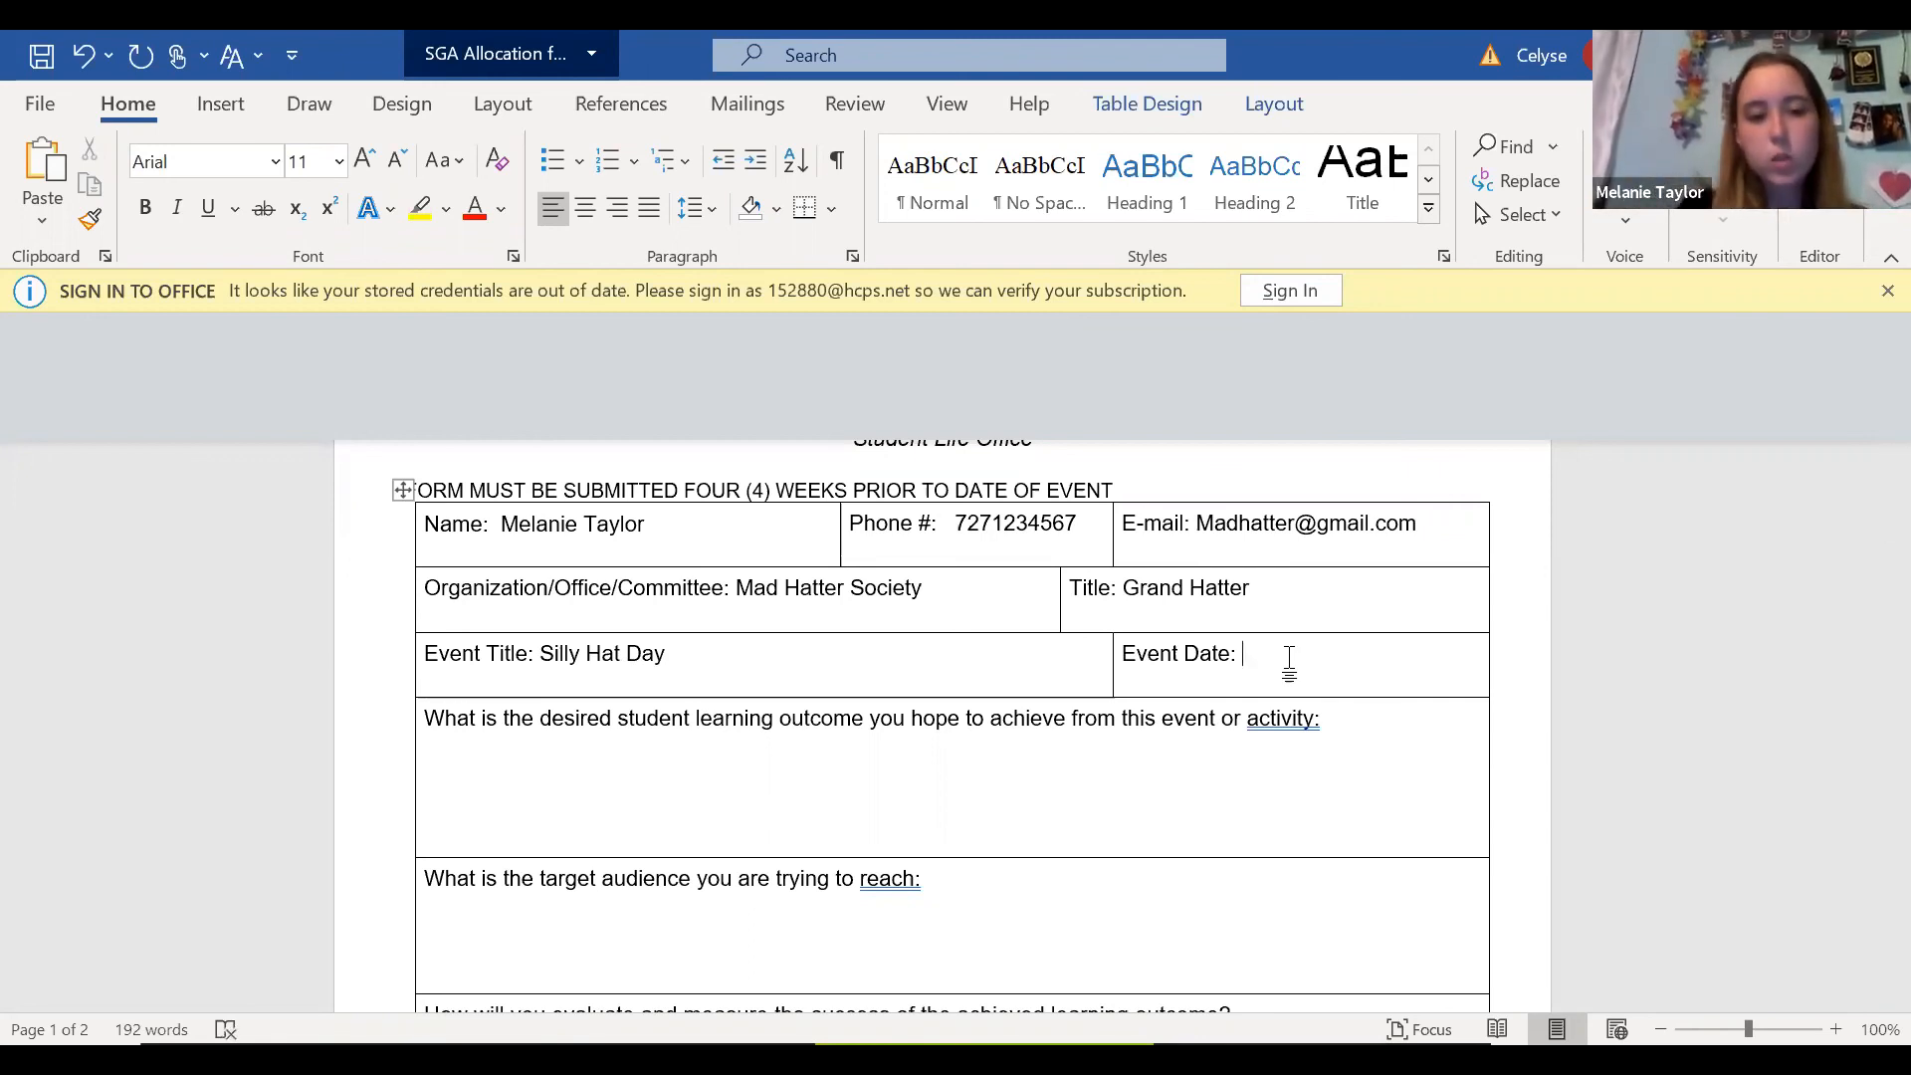
type("November 22 2020")
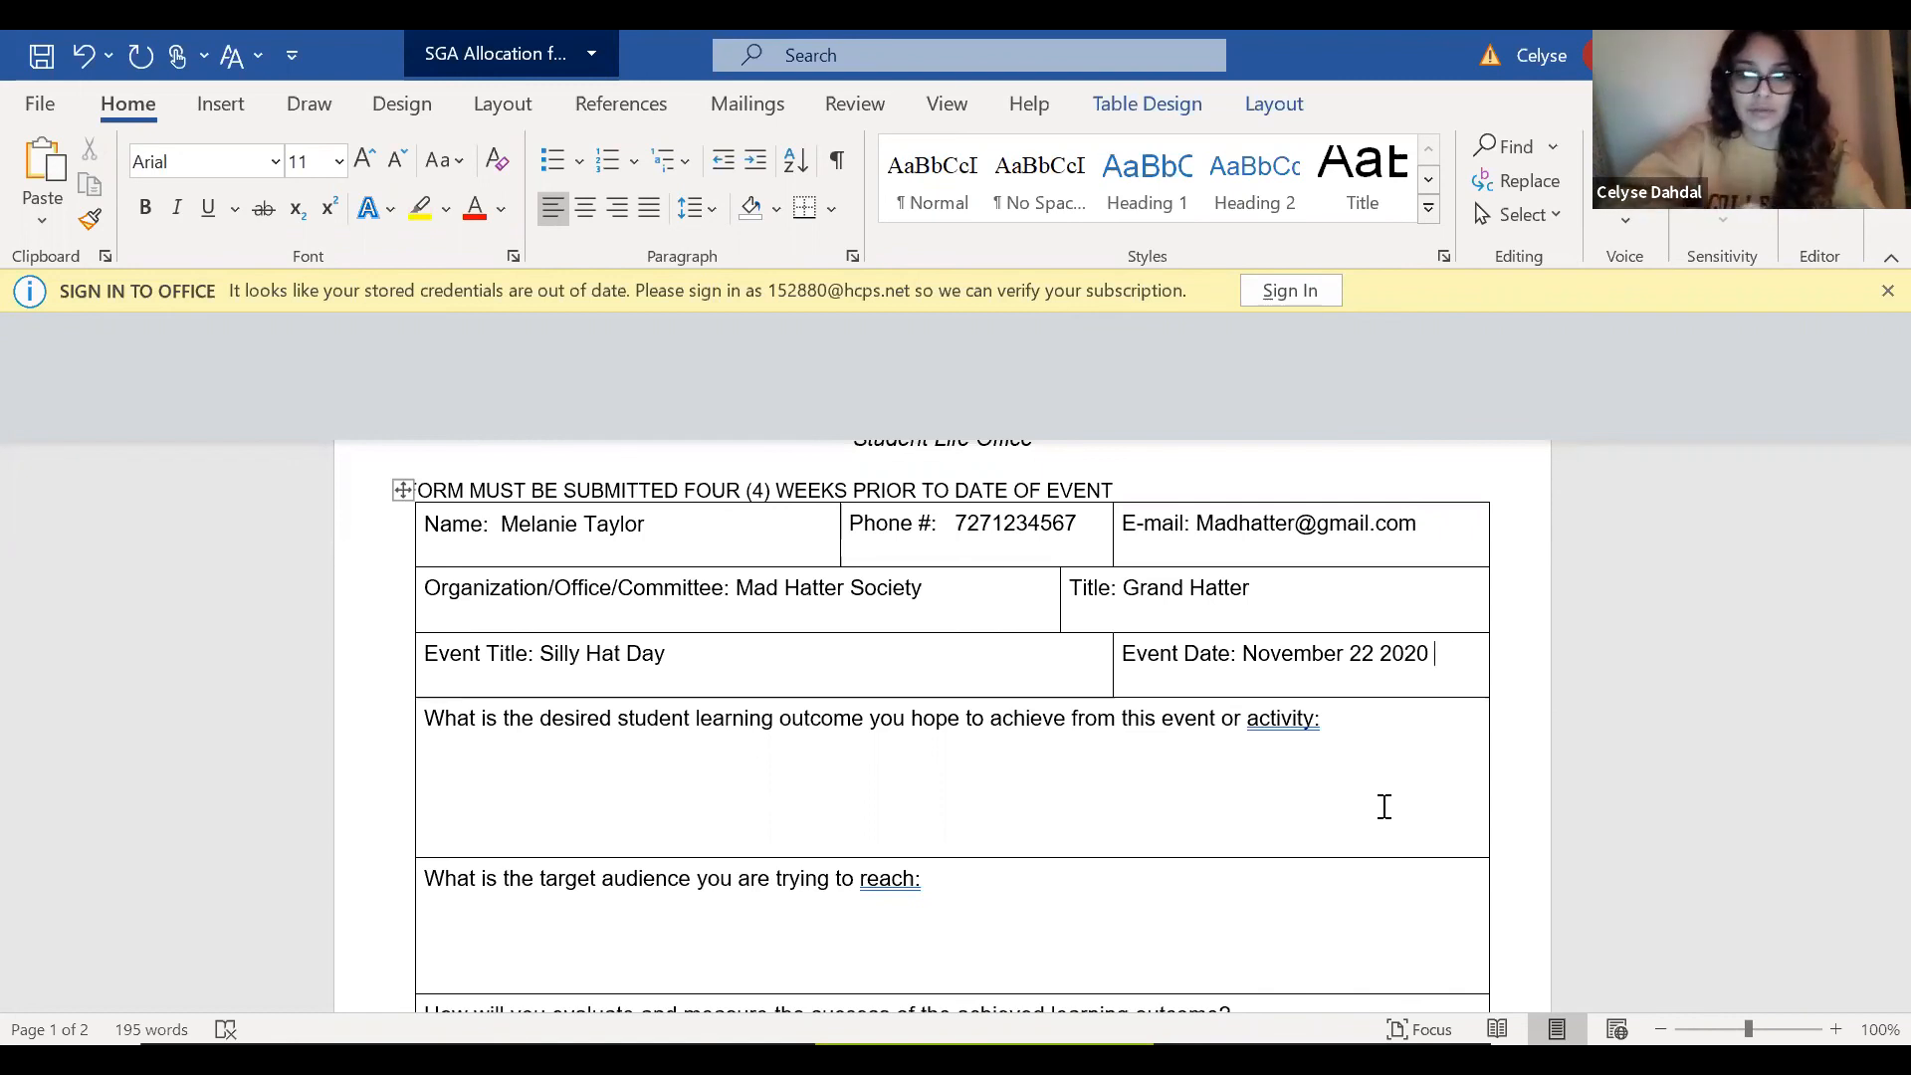
Begin the desired learning outcome answer with "We hope students will leave with a better sense of their creative side".
left_click(1337, 729)
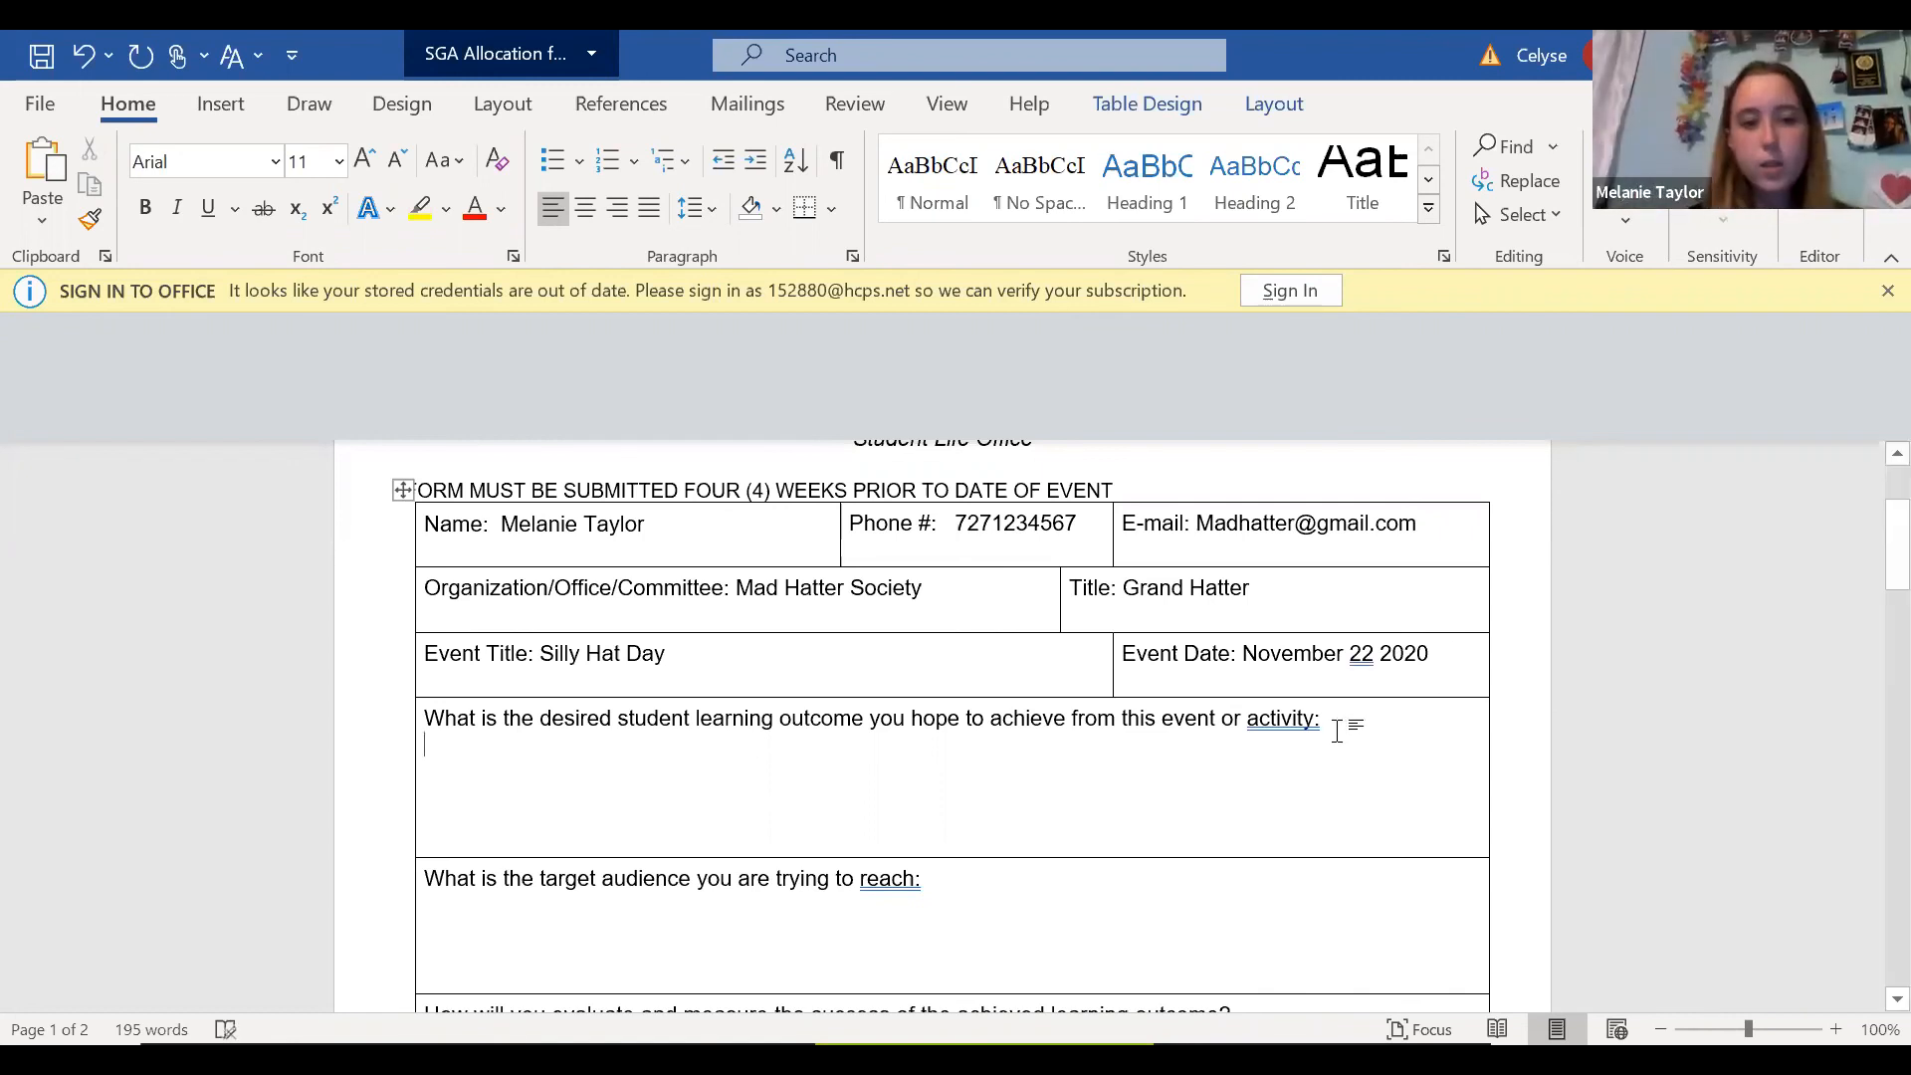
left_click(1323, 776)
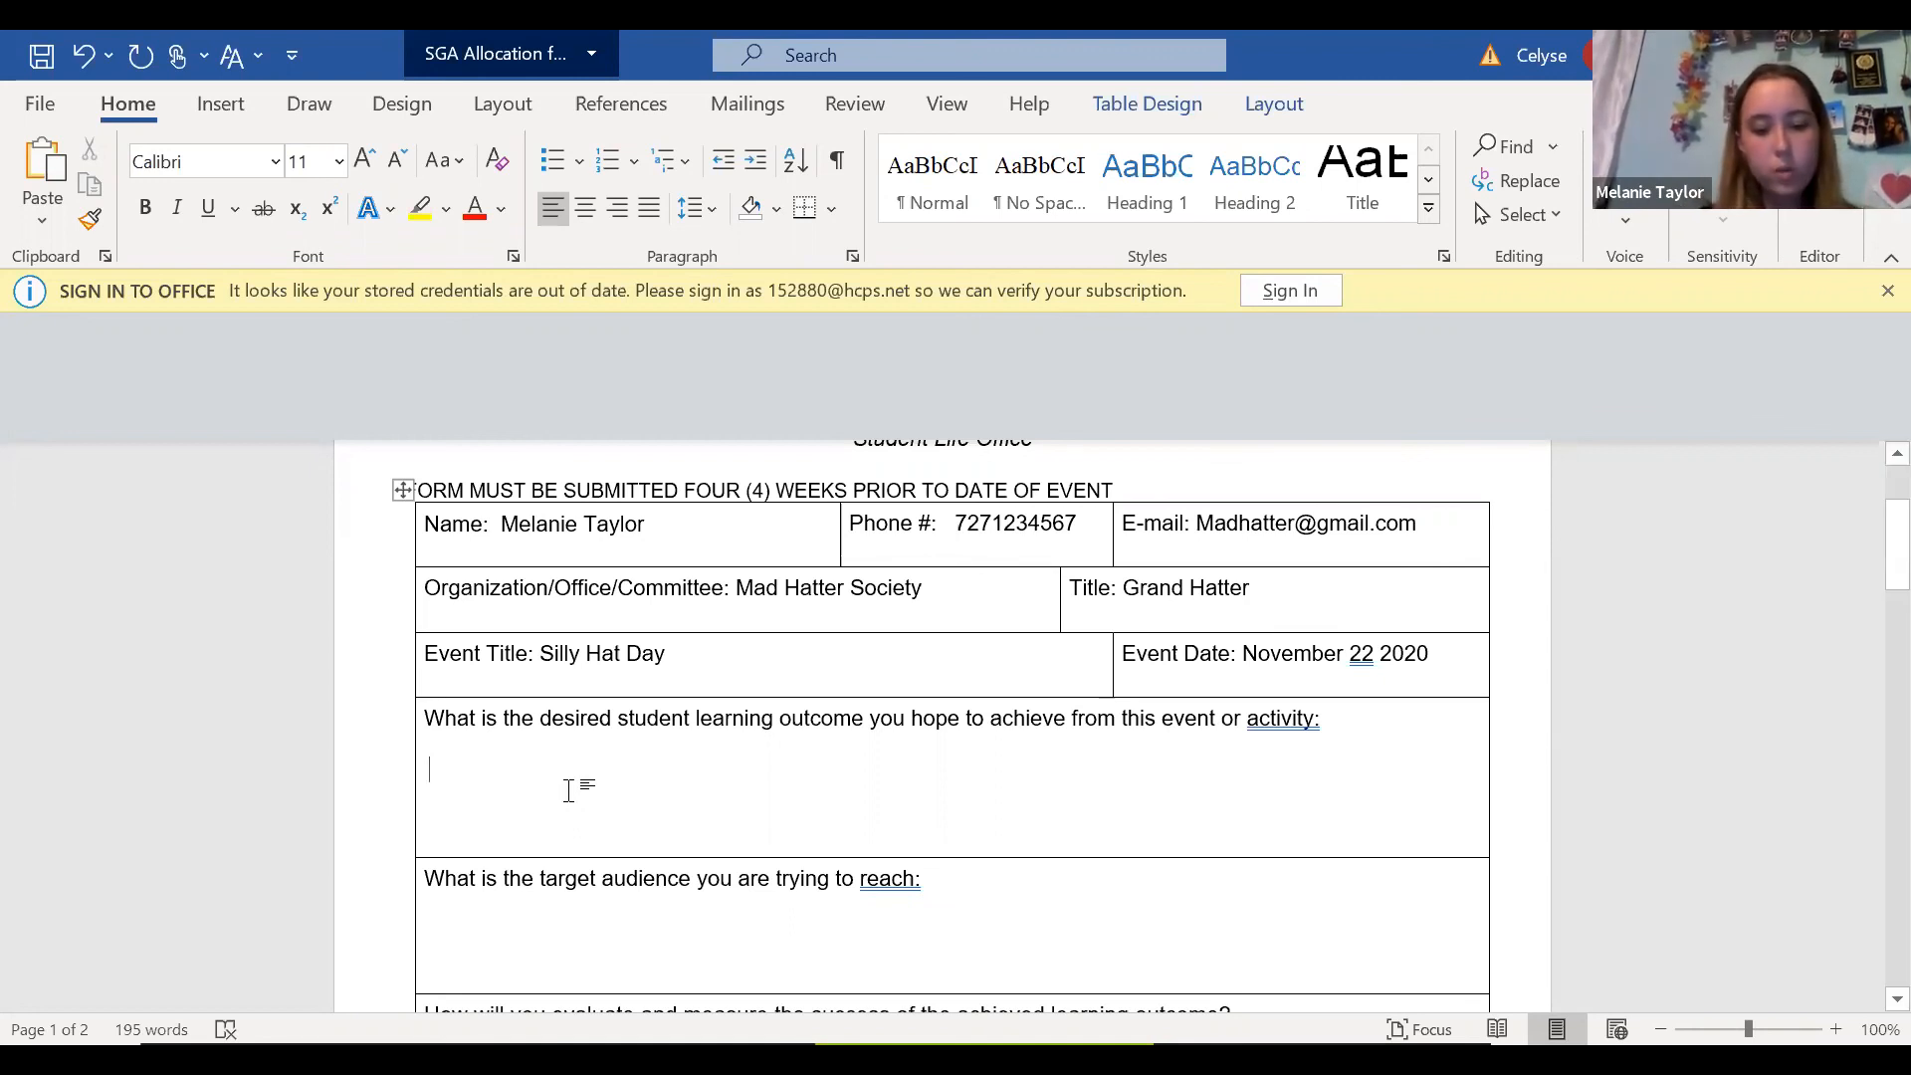
type("We")
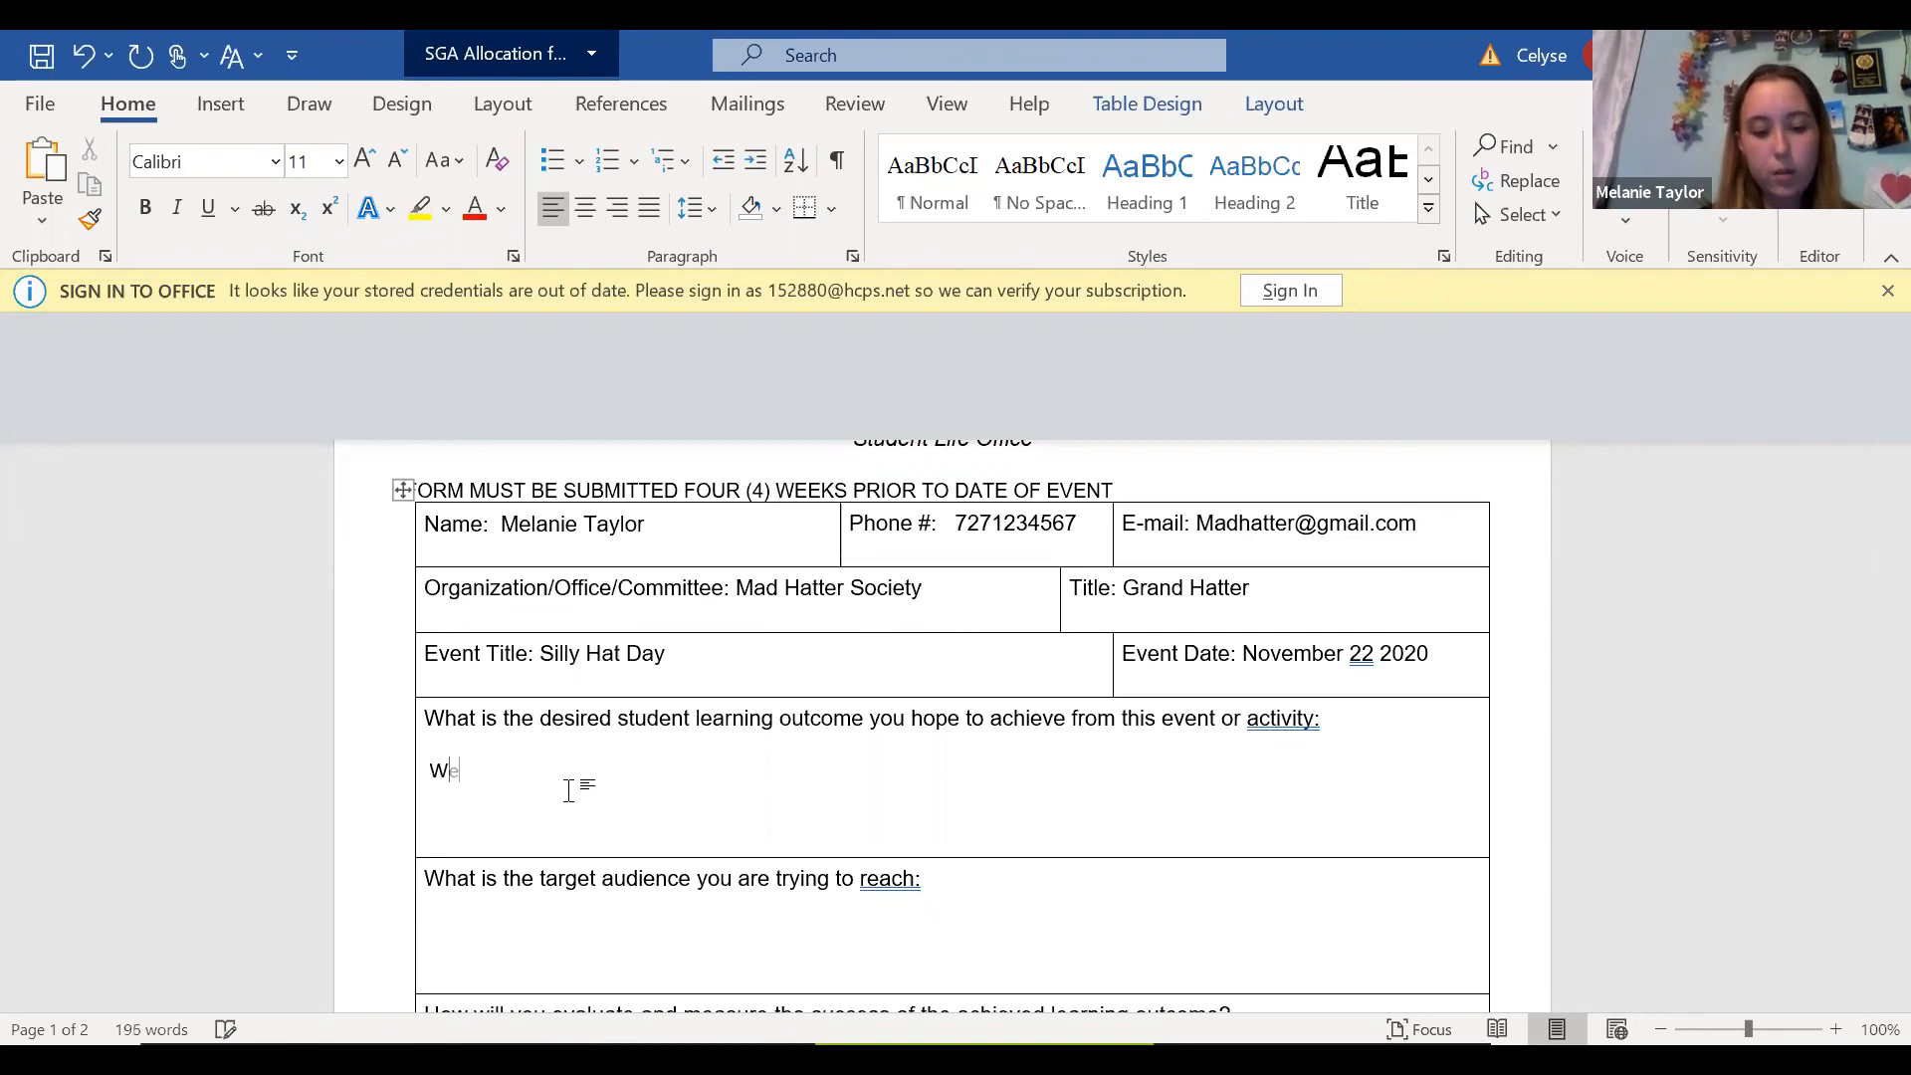
type(" hope s")
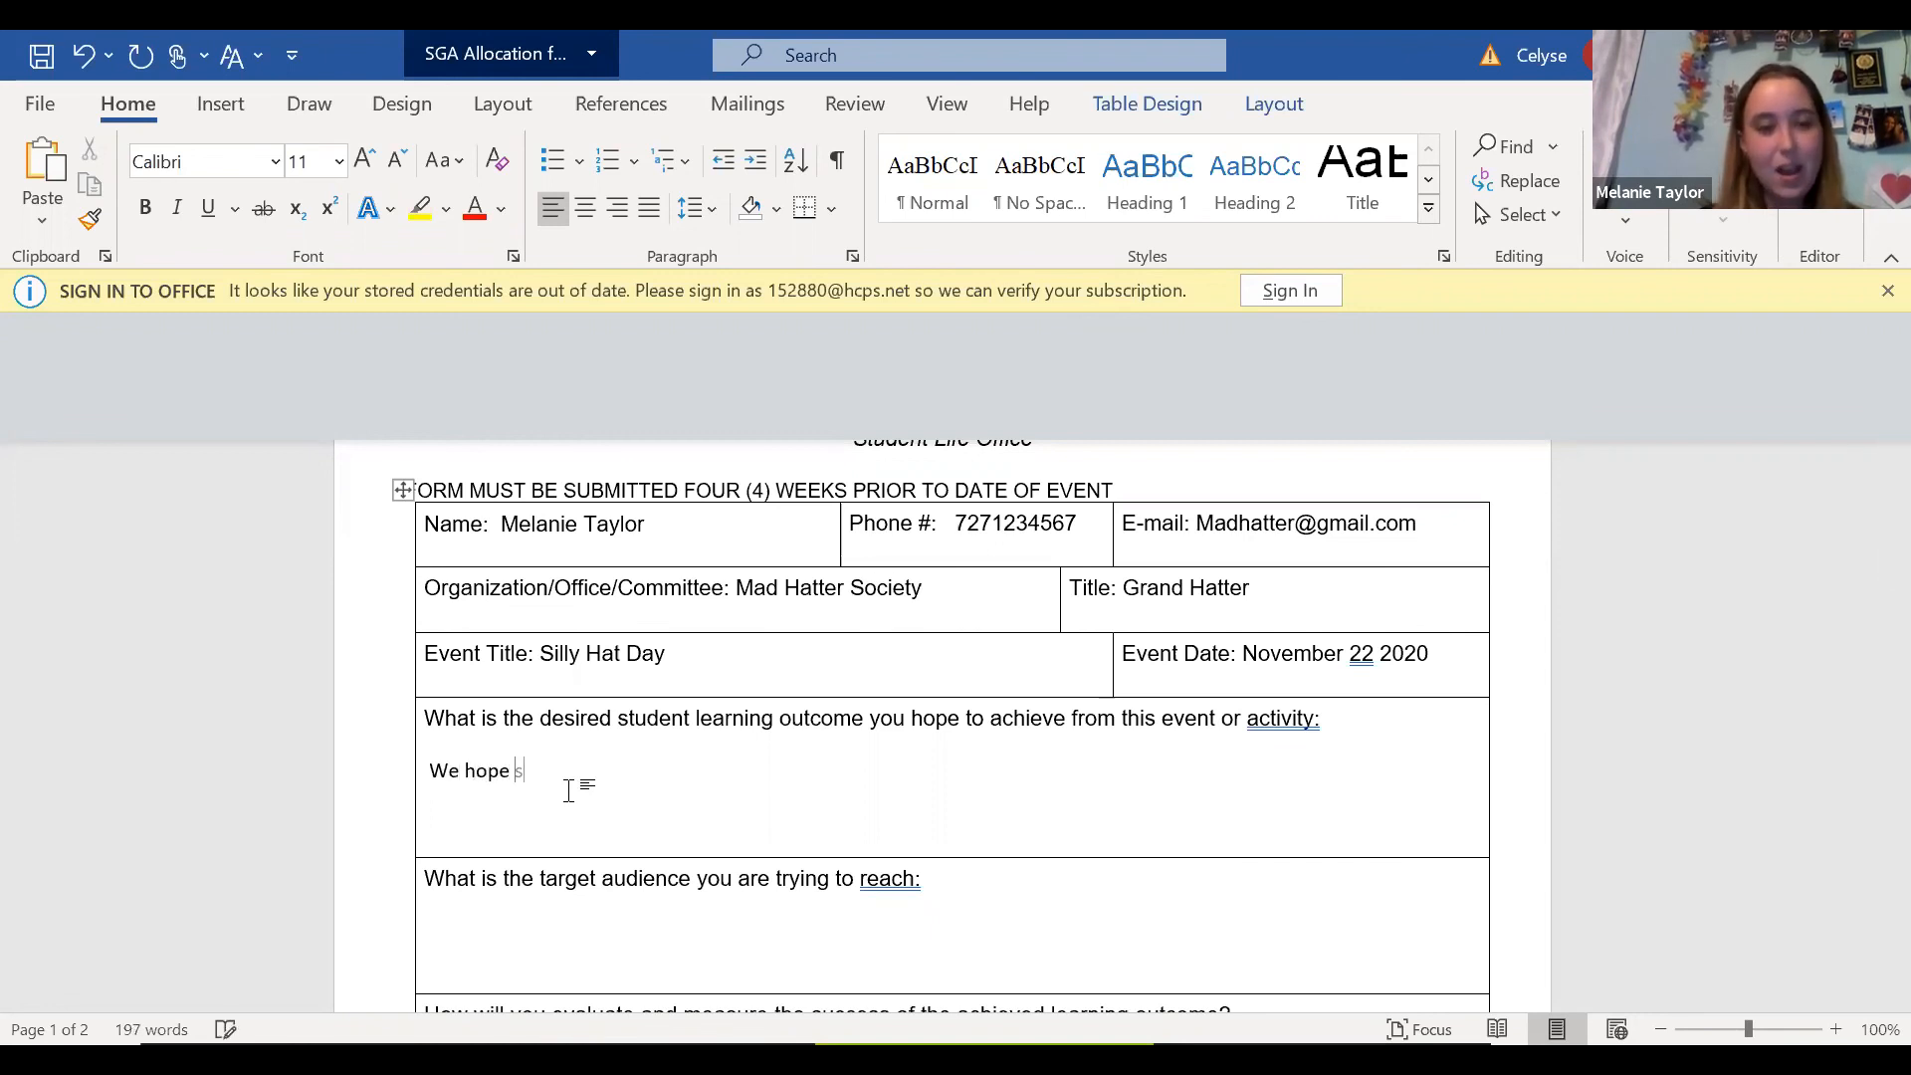
type("tudents will leave w")
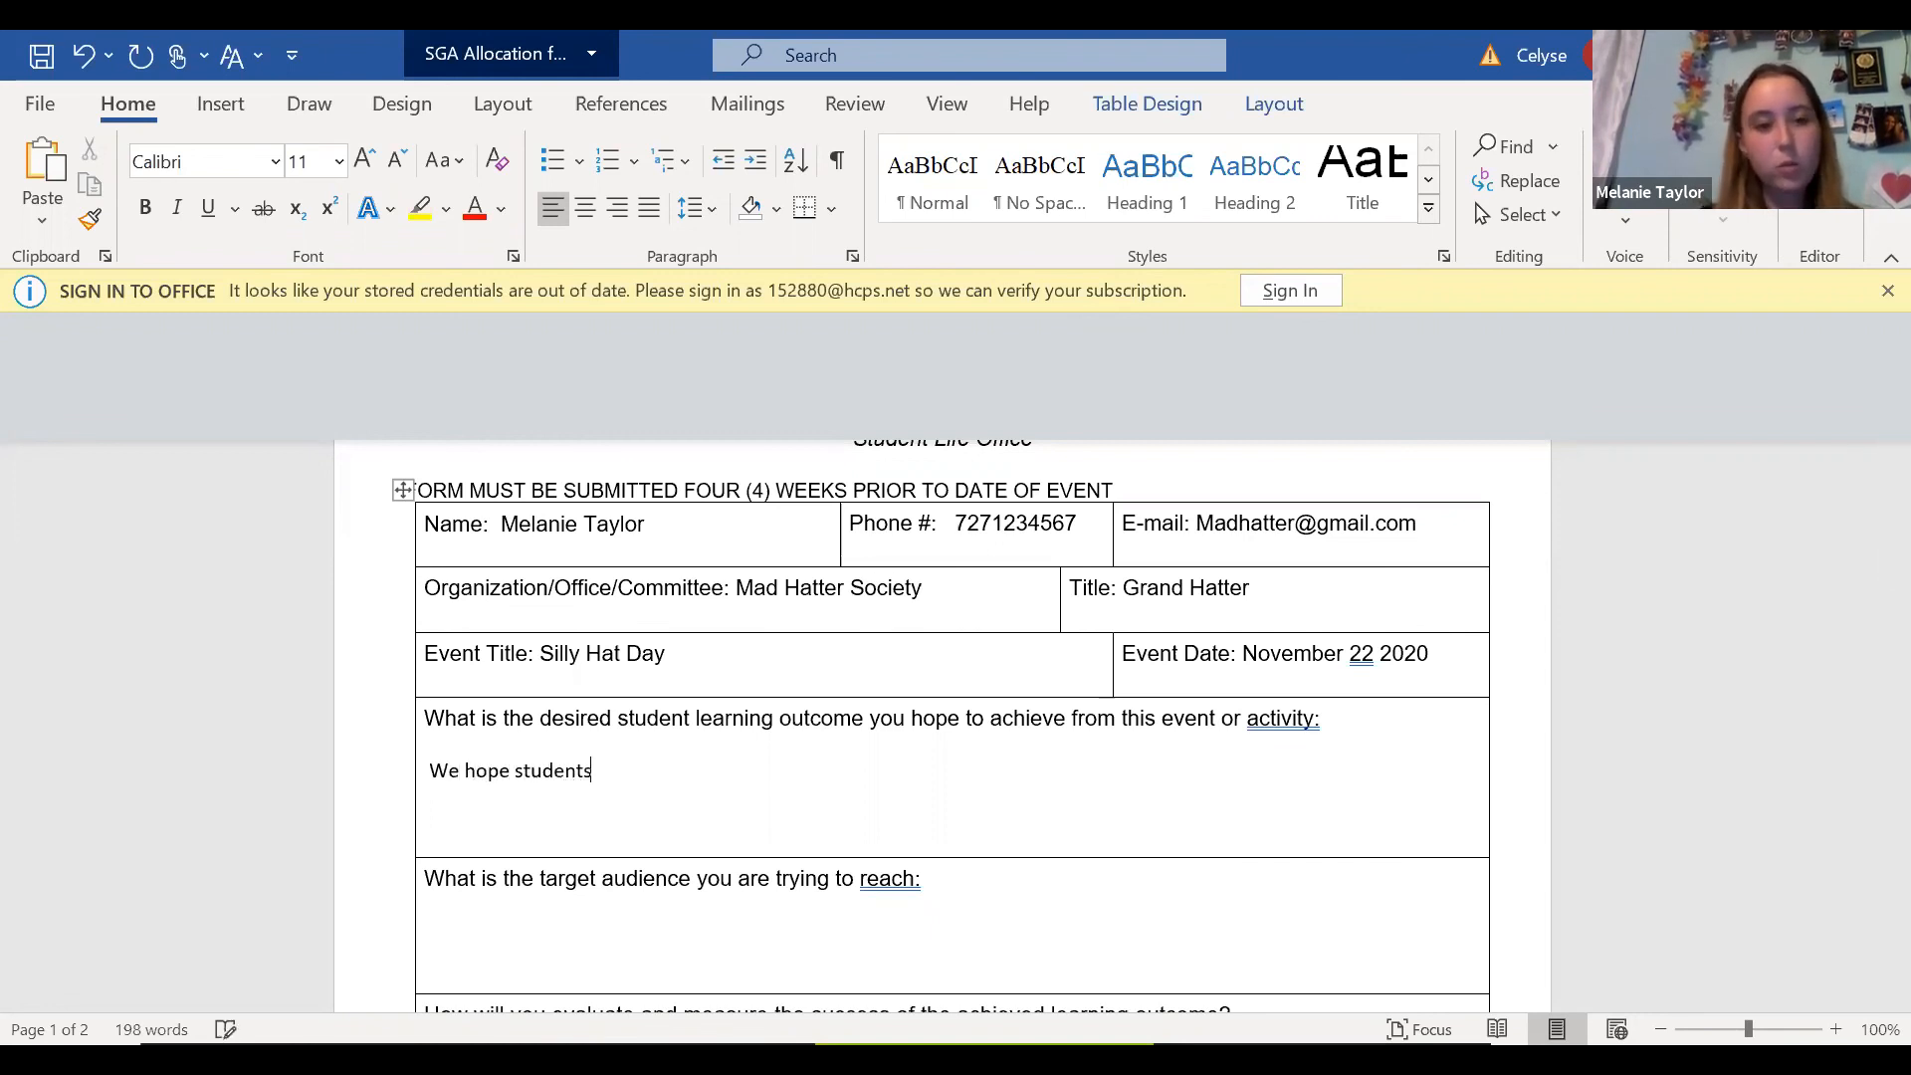
type("ith ")
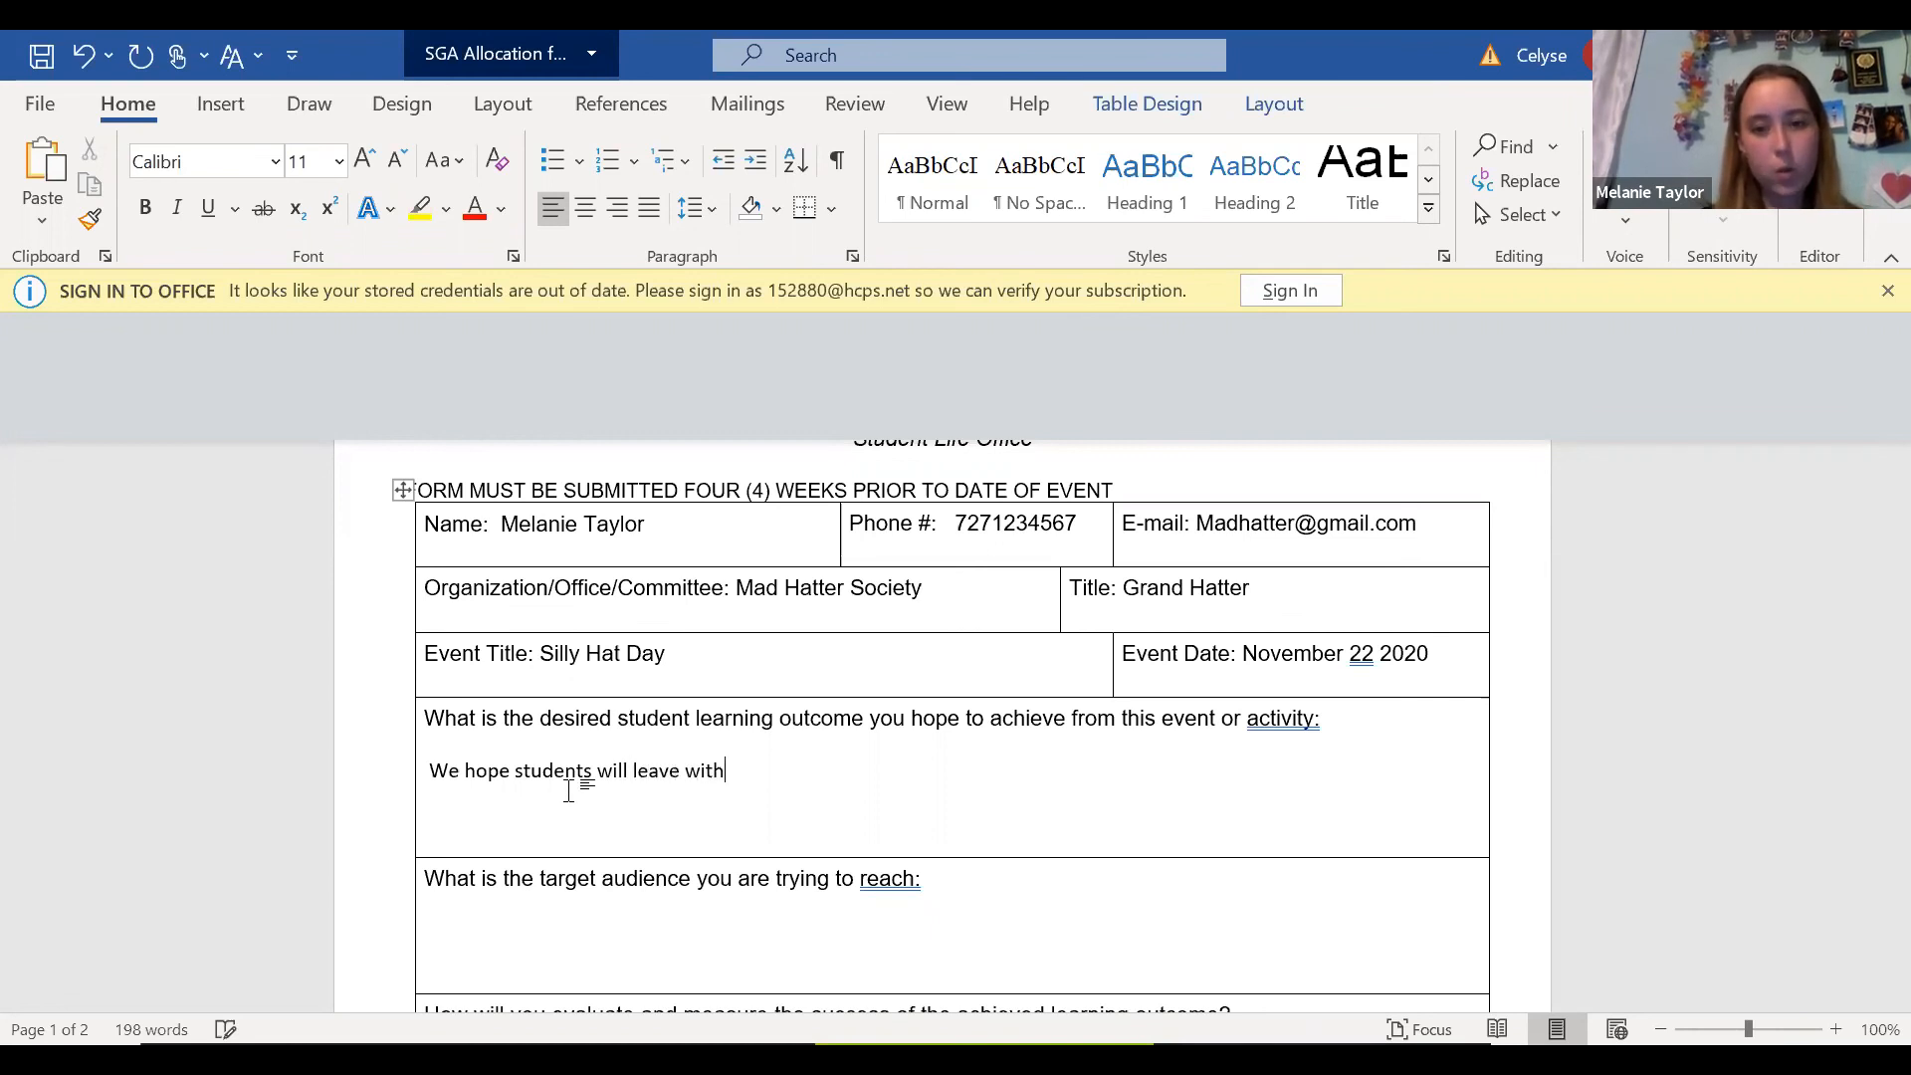
type("a bette")
key("BackSpace")
type("ter sense of their creative side as well as individualtit")
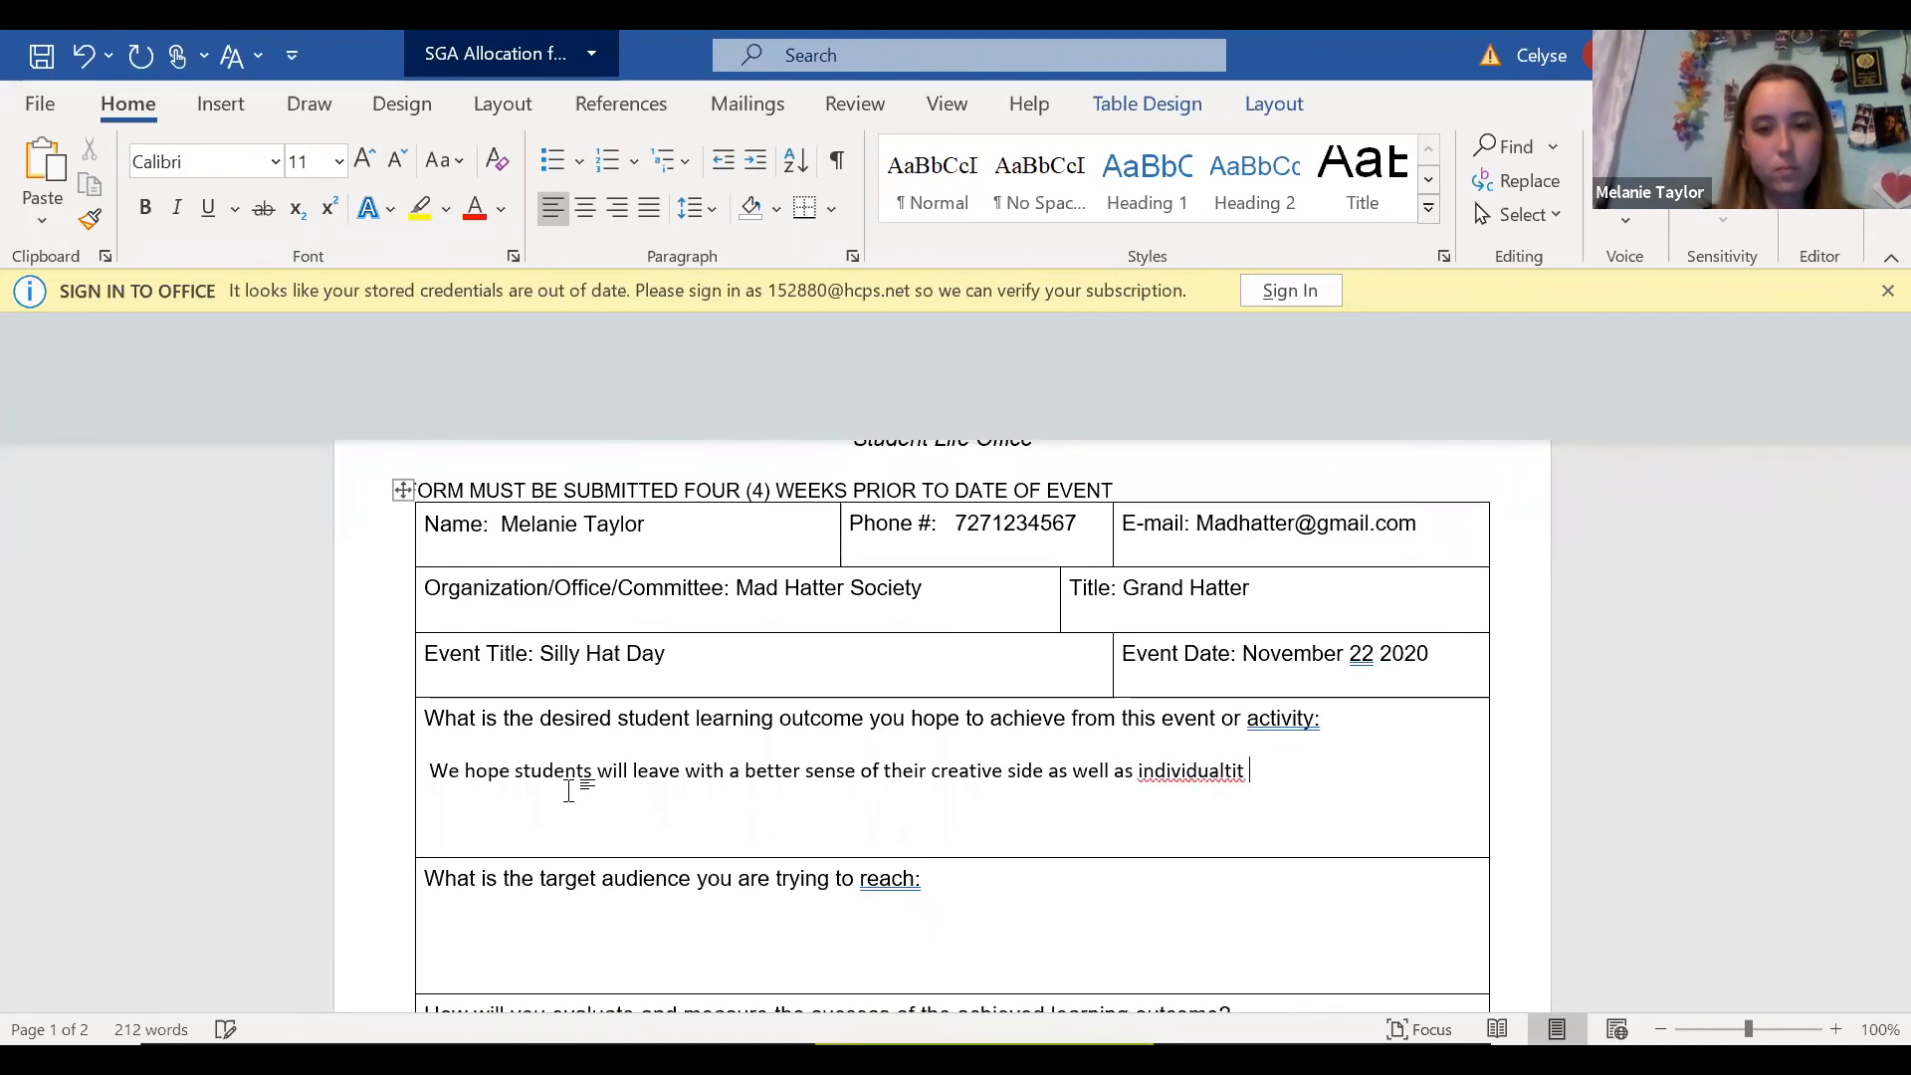
Finish the learning outcome sentence with "as well as individuality.", correcting the spelling of the last word.
key("BackSpace")
key("BackSpace")
key("BackSpace")
key("BackSpace")
key("BackSpace")
key("BackSpace")
key("BackSpace")
type("iduality")
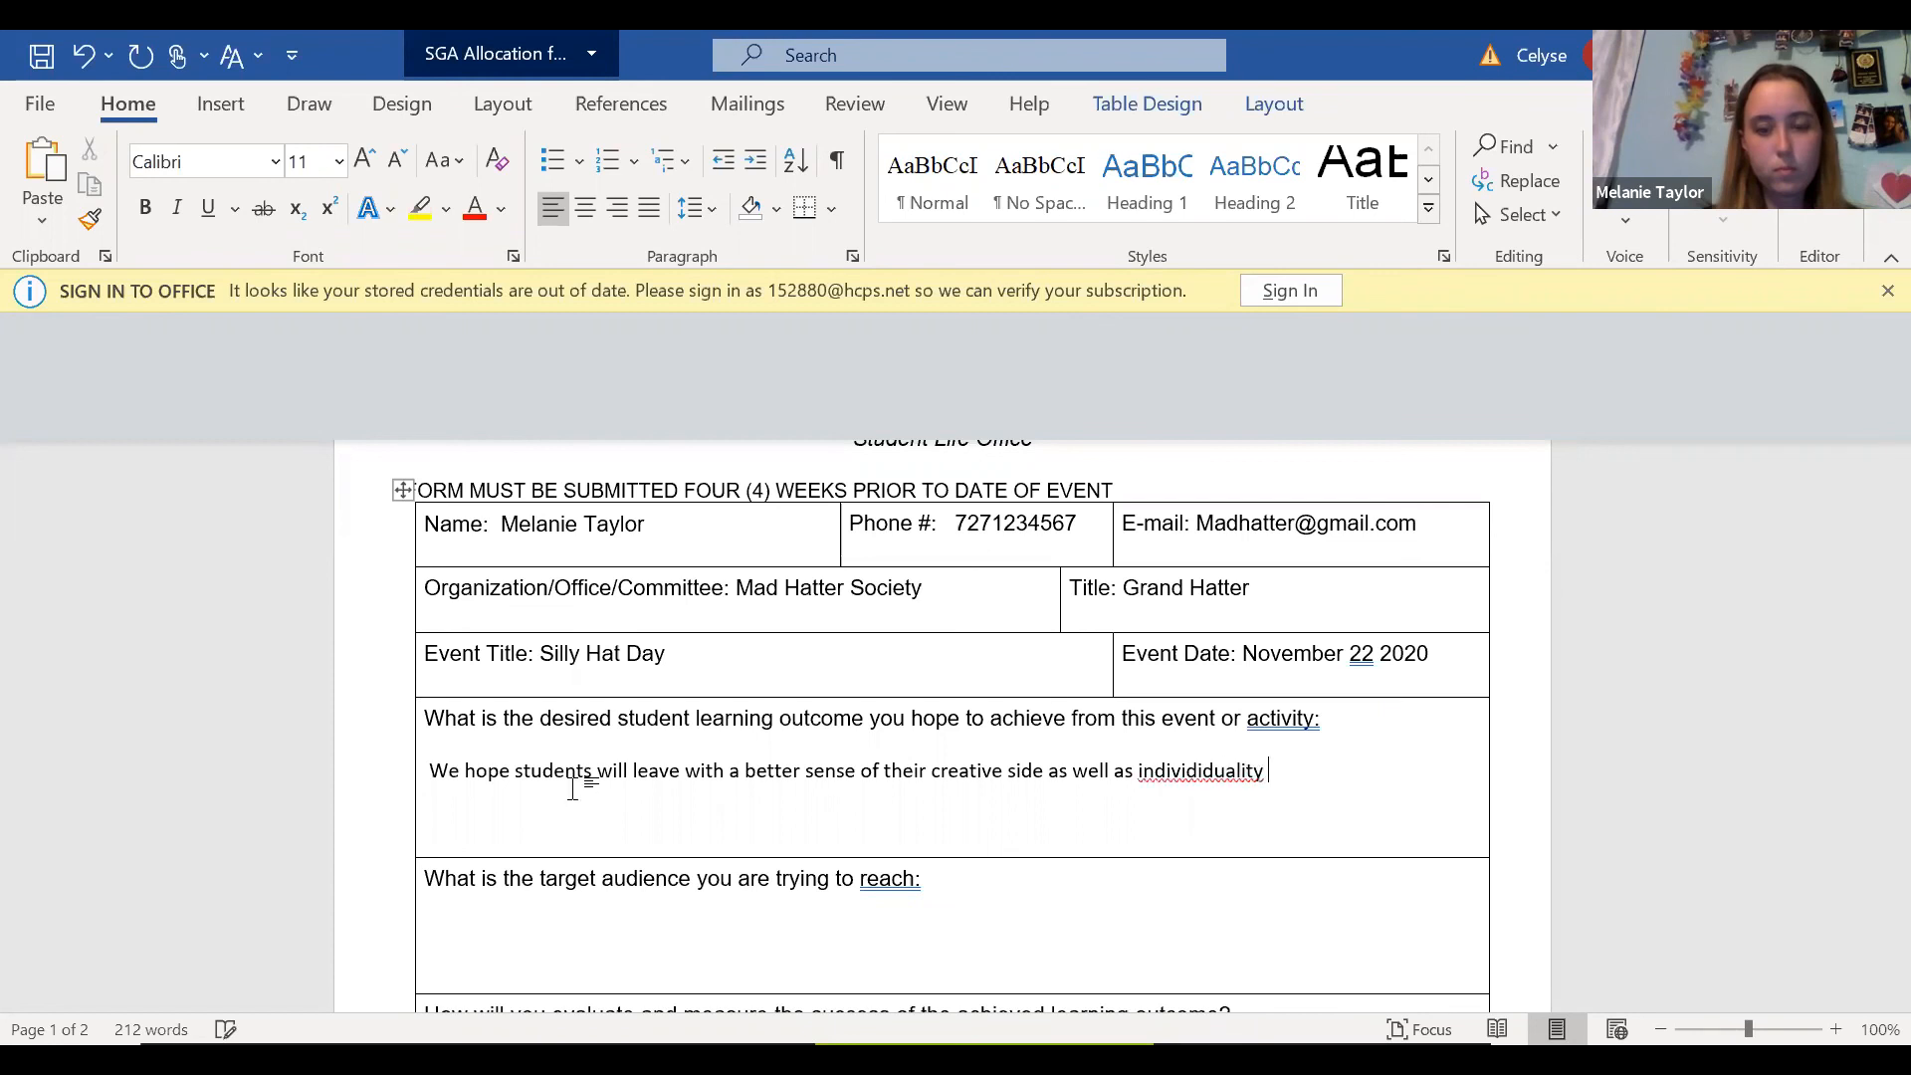
right_click(1155, 791)
left_click(1434, 387)
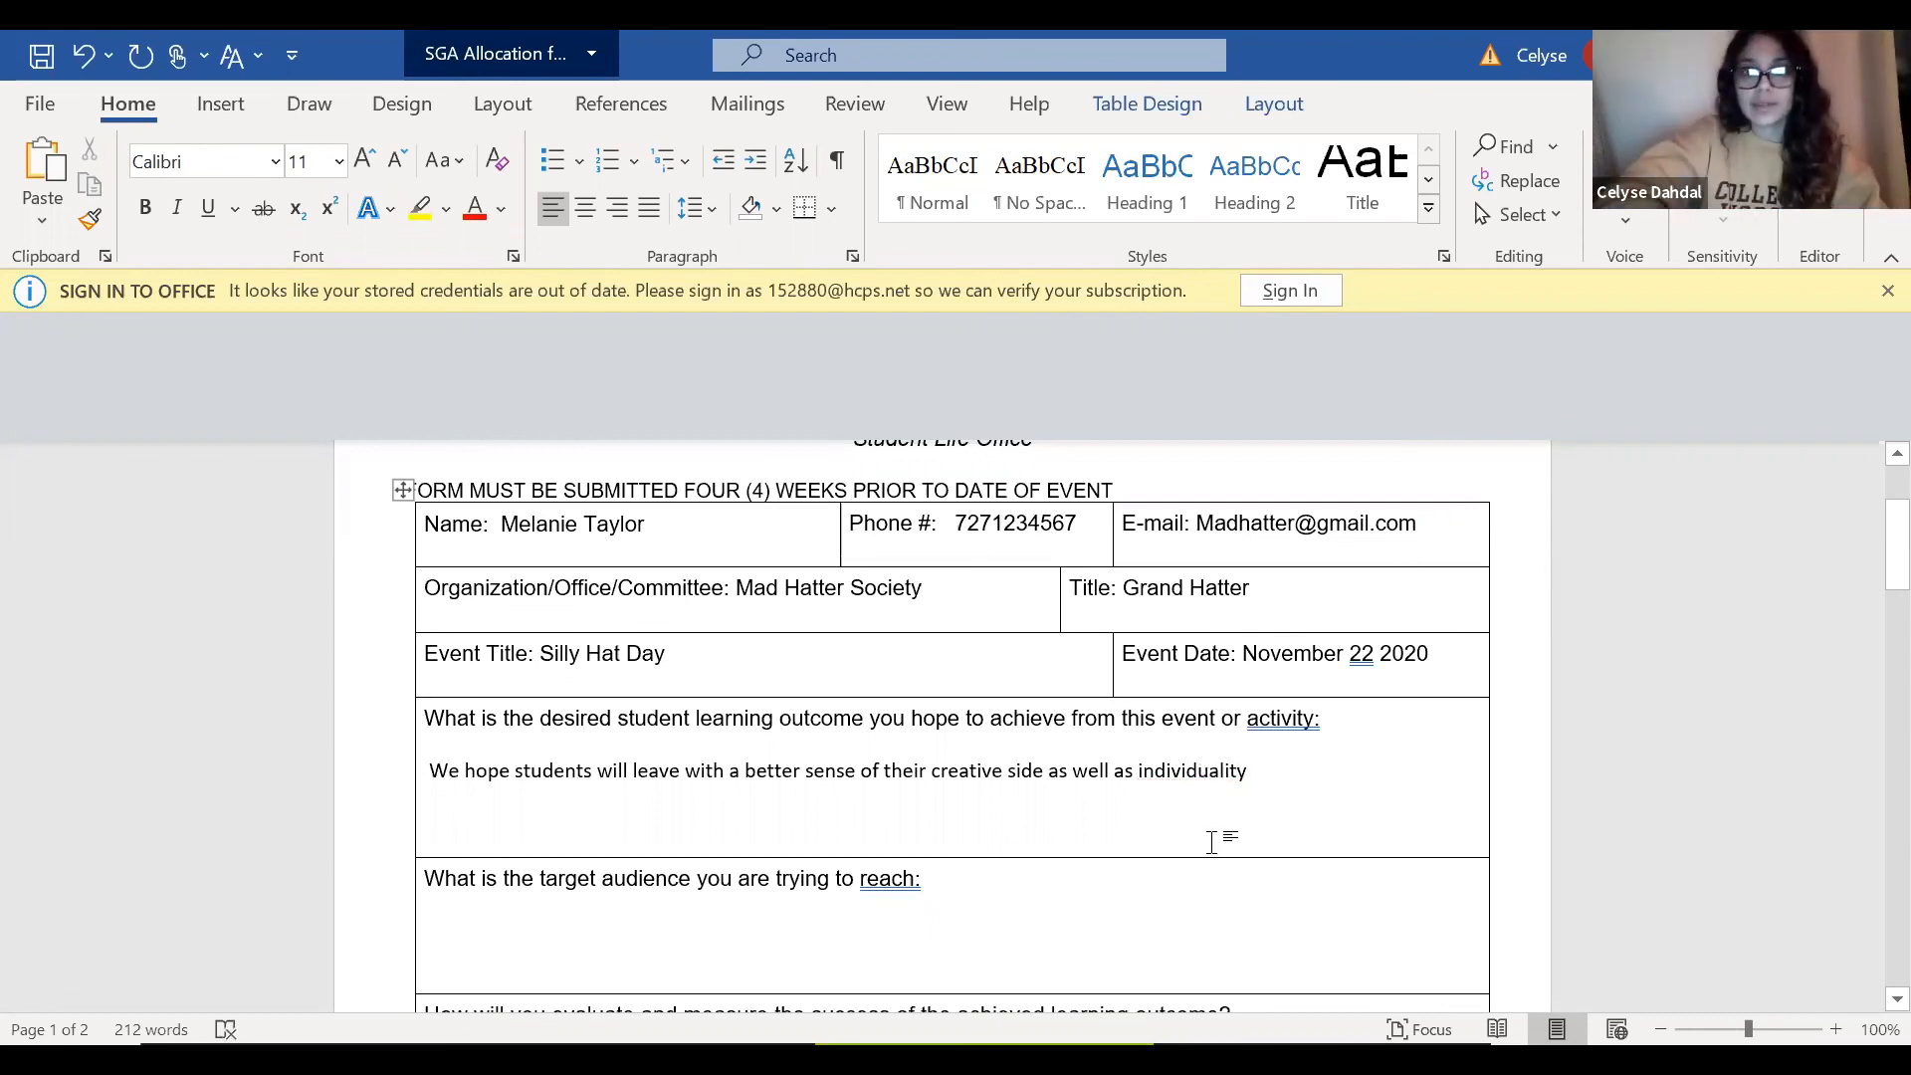
key("BackSpace")
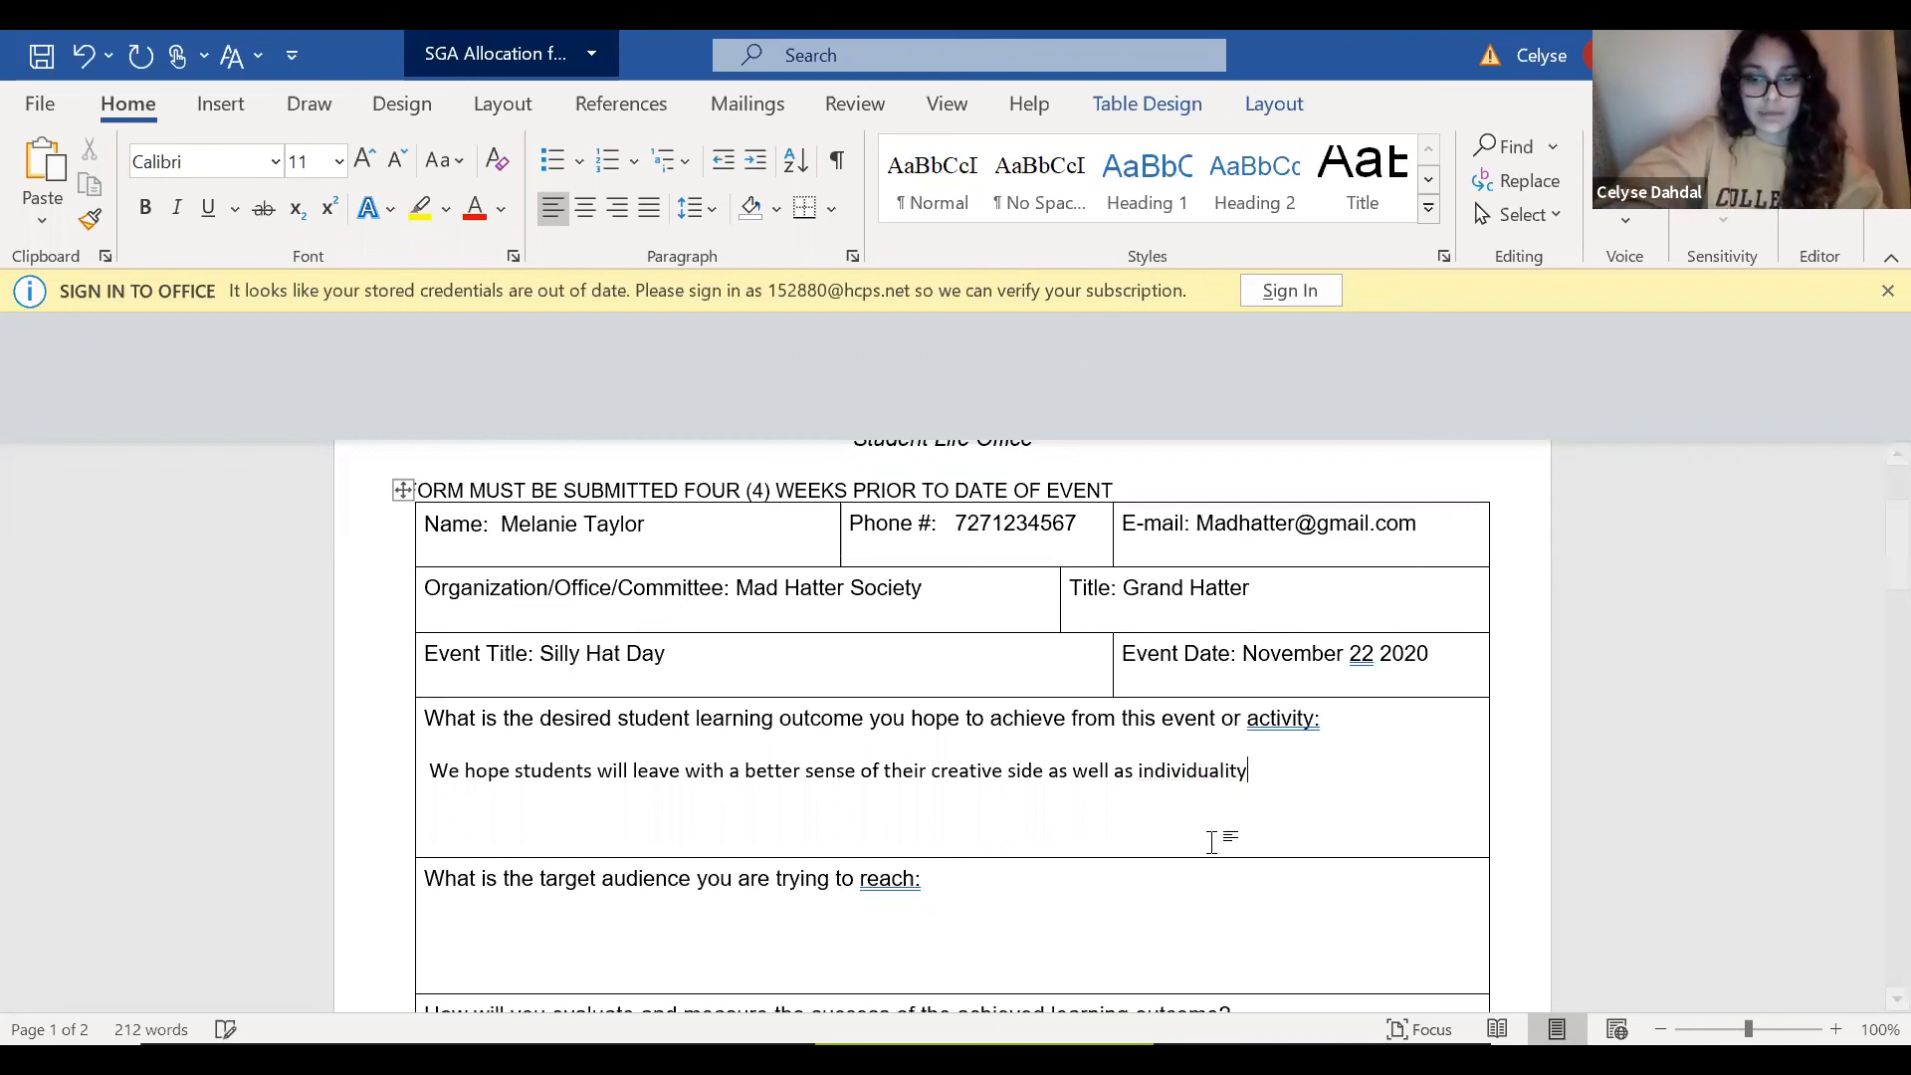
type(".")
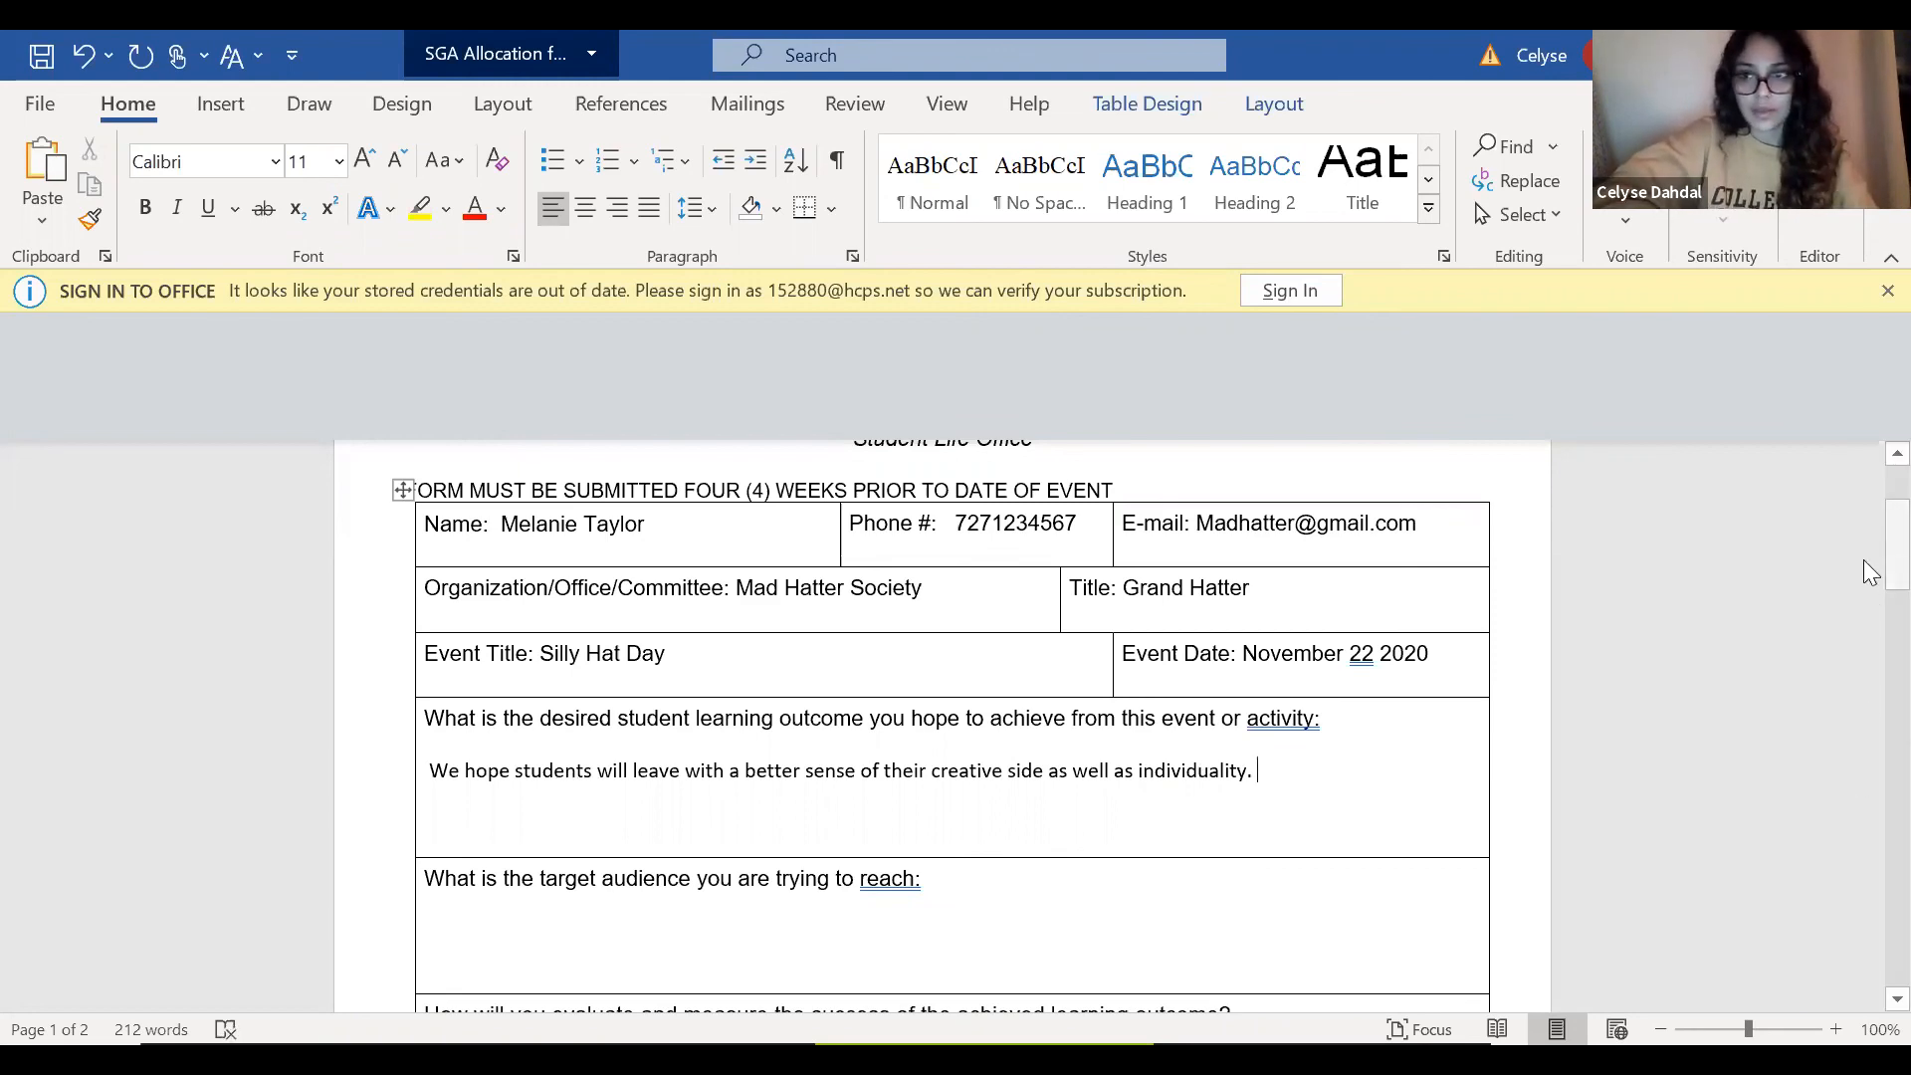
Enter "All Students and Faculty" as the target audience.
scroll(1871, 603, "down", 3)
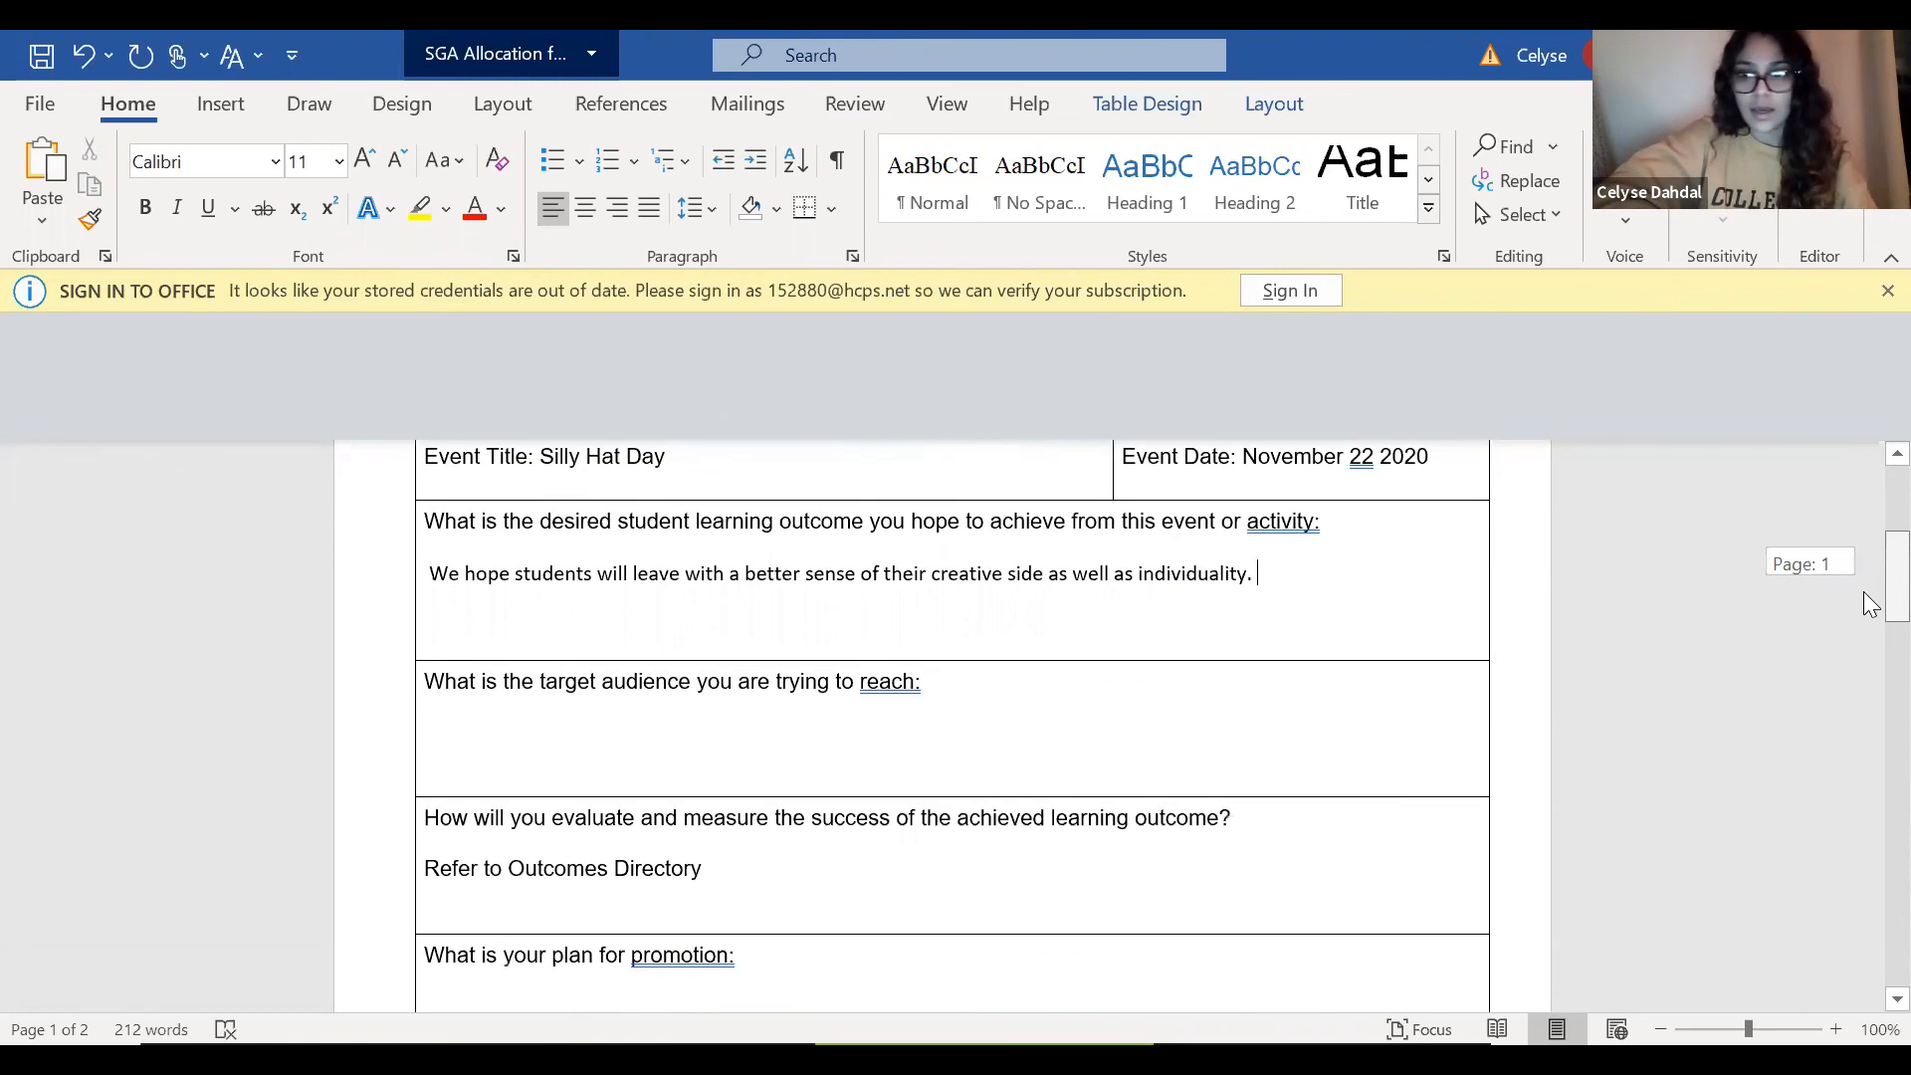
scroll(1872, 602, "down", 1)
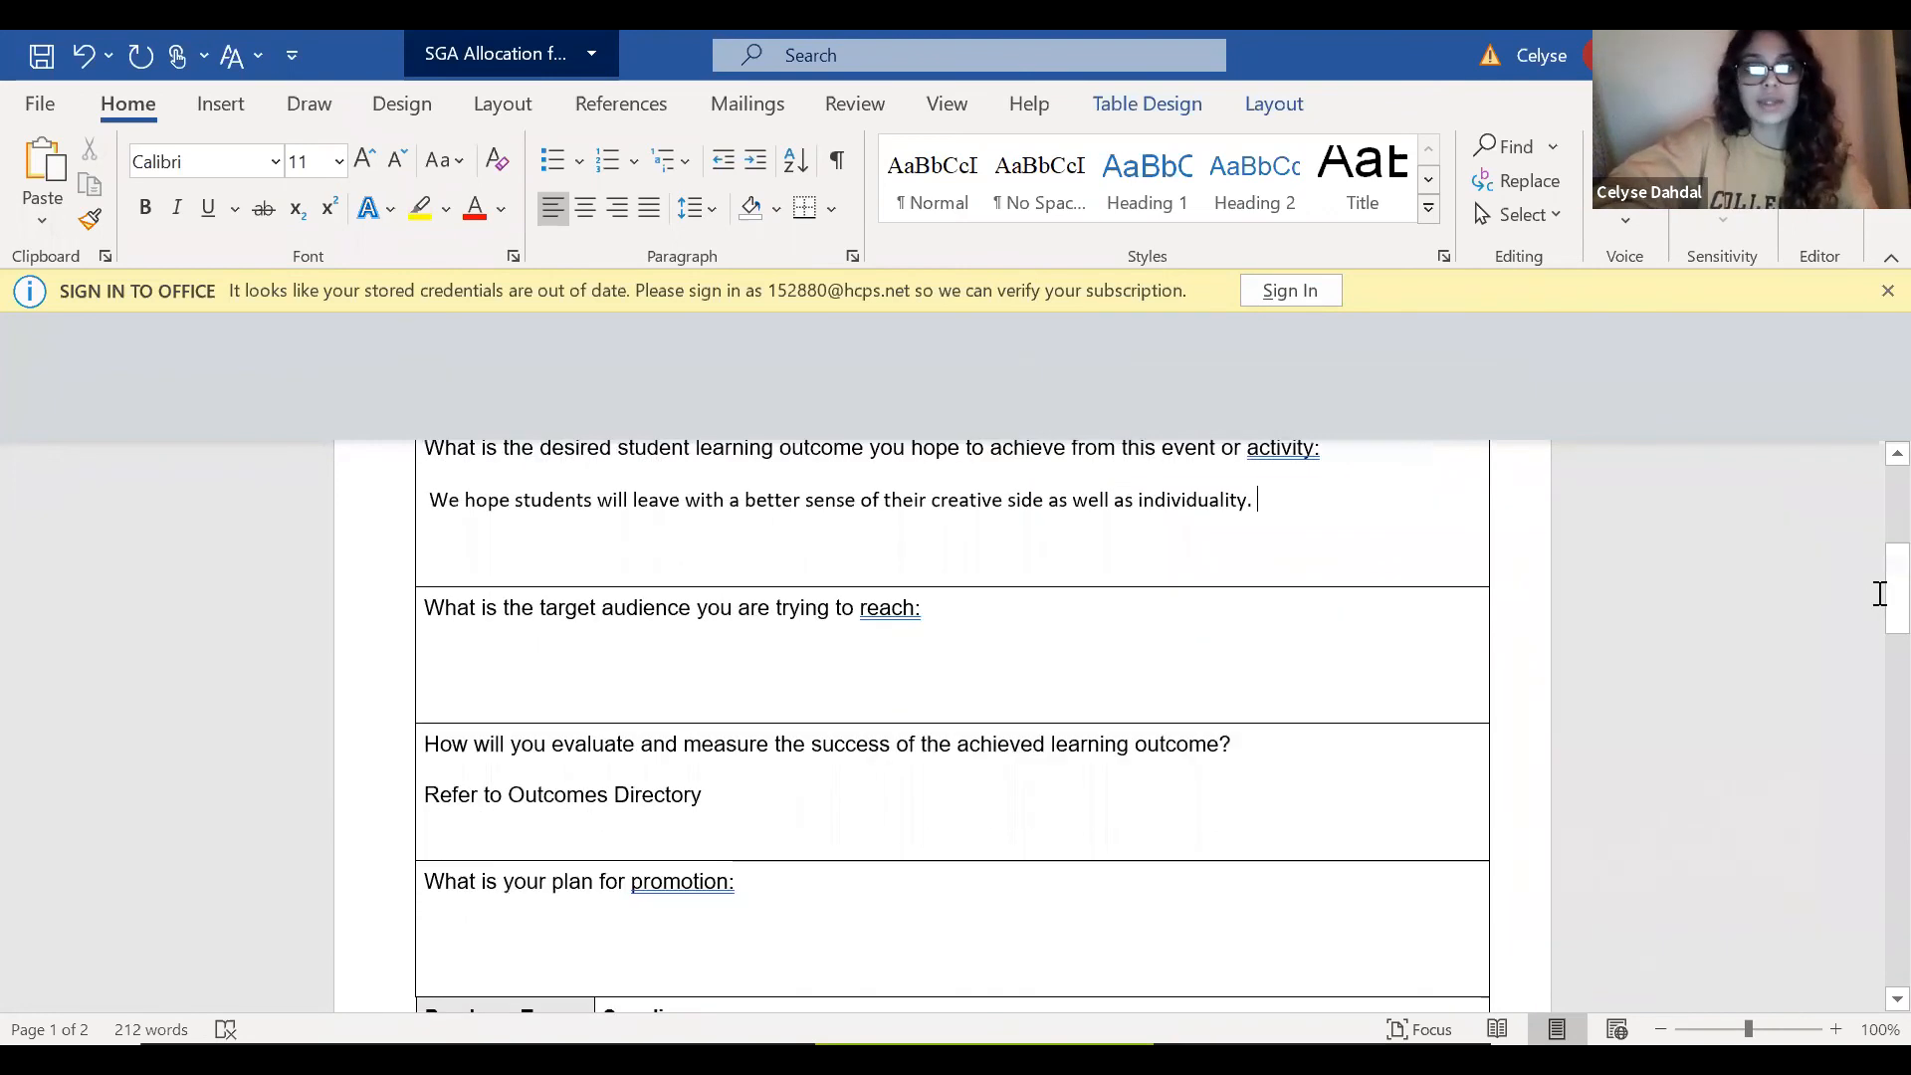
left_click(986, 642)
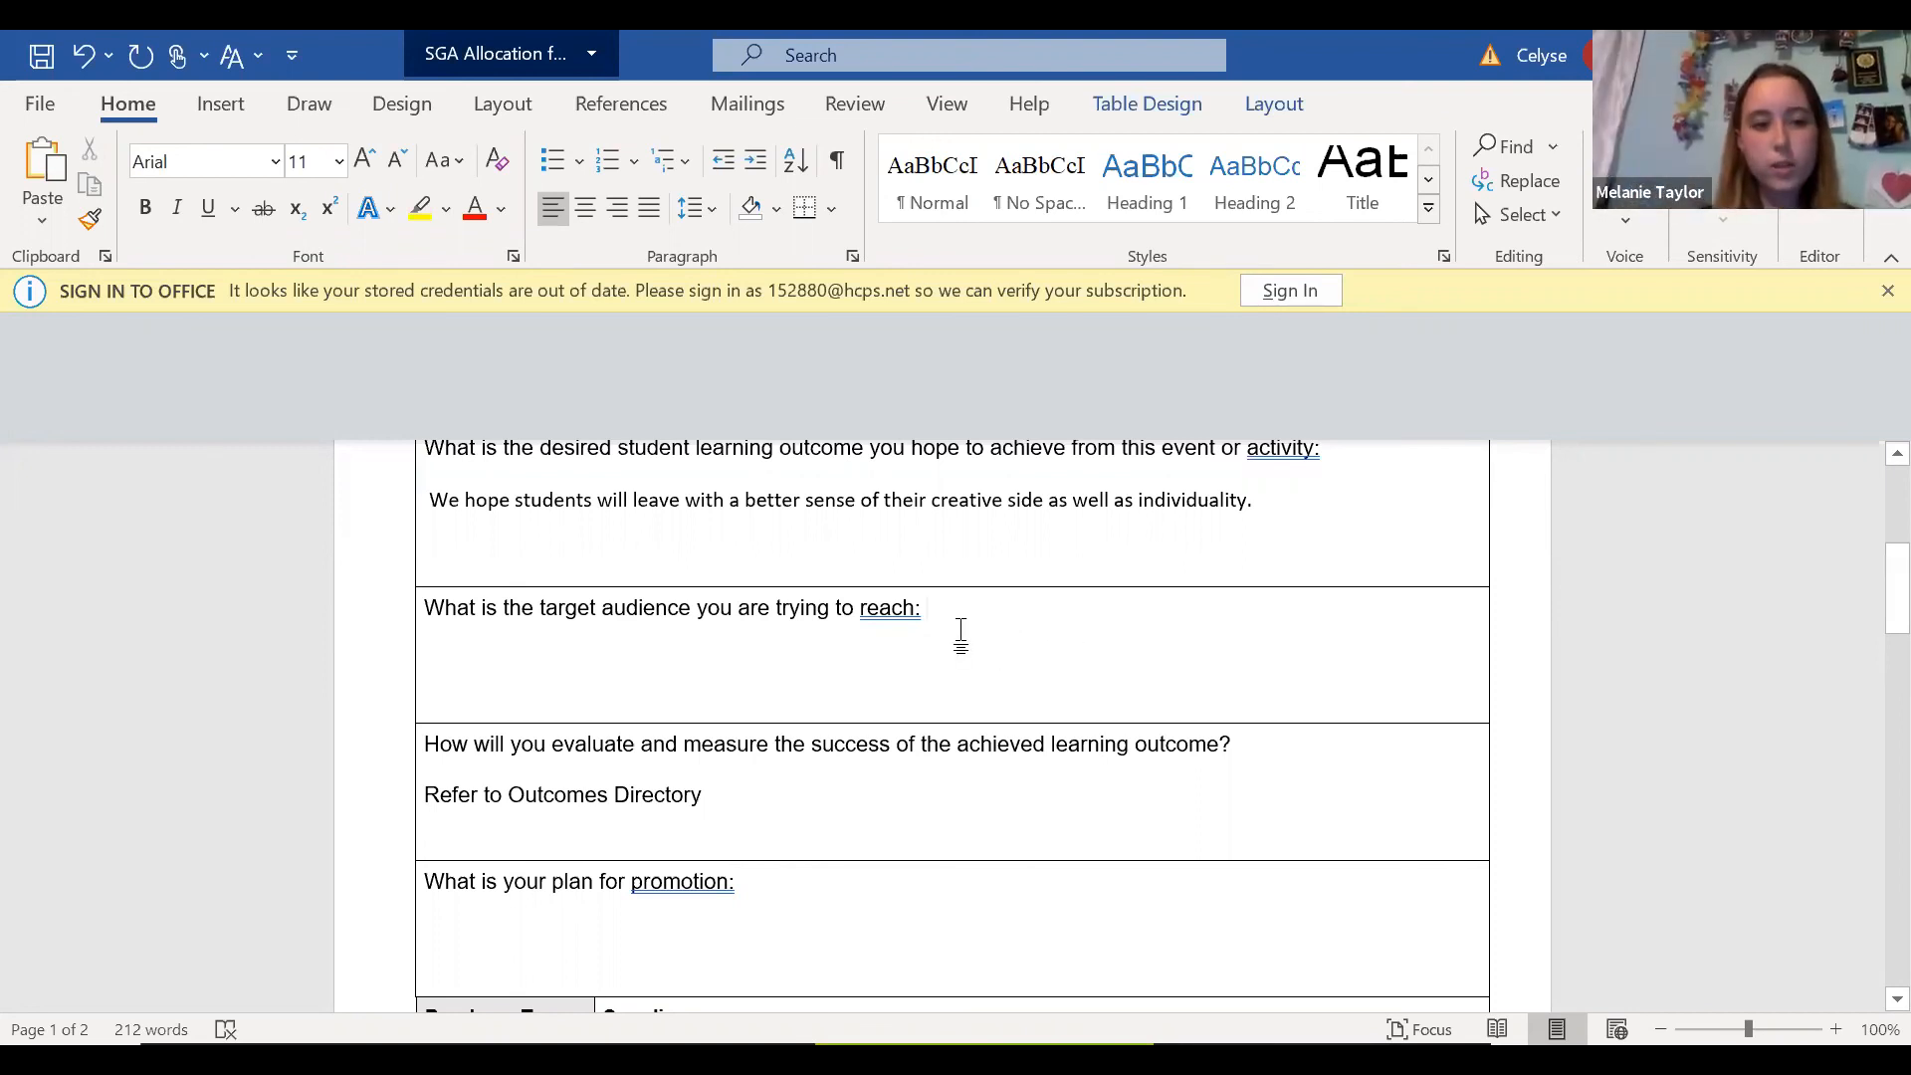
type("Student ")
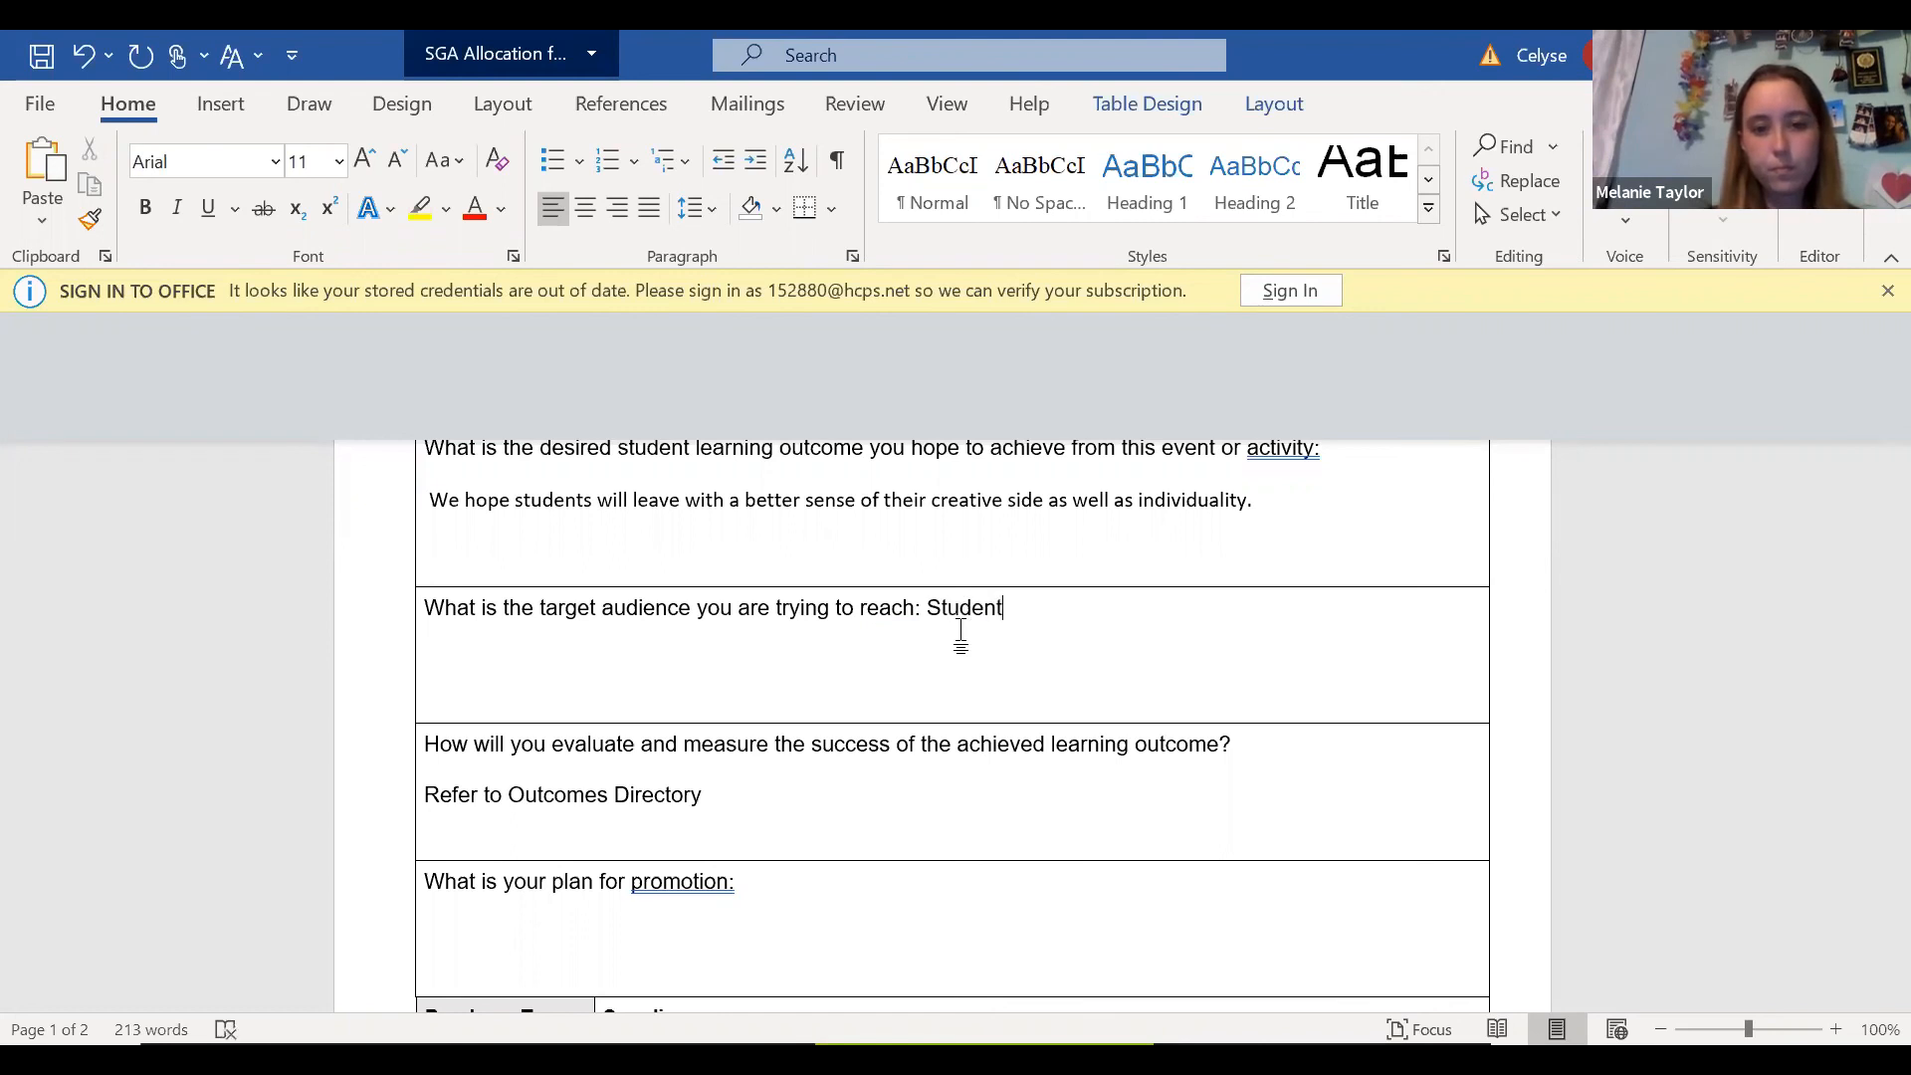
type("s and Faculty")
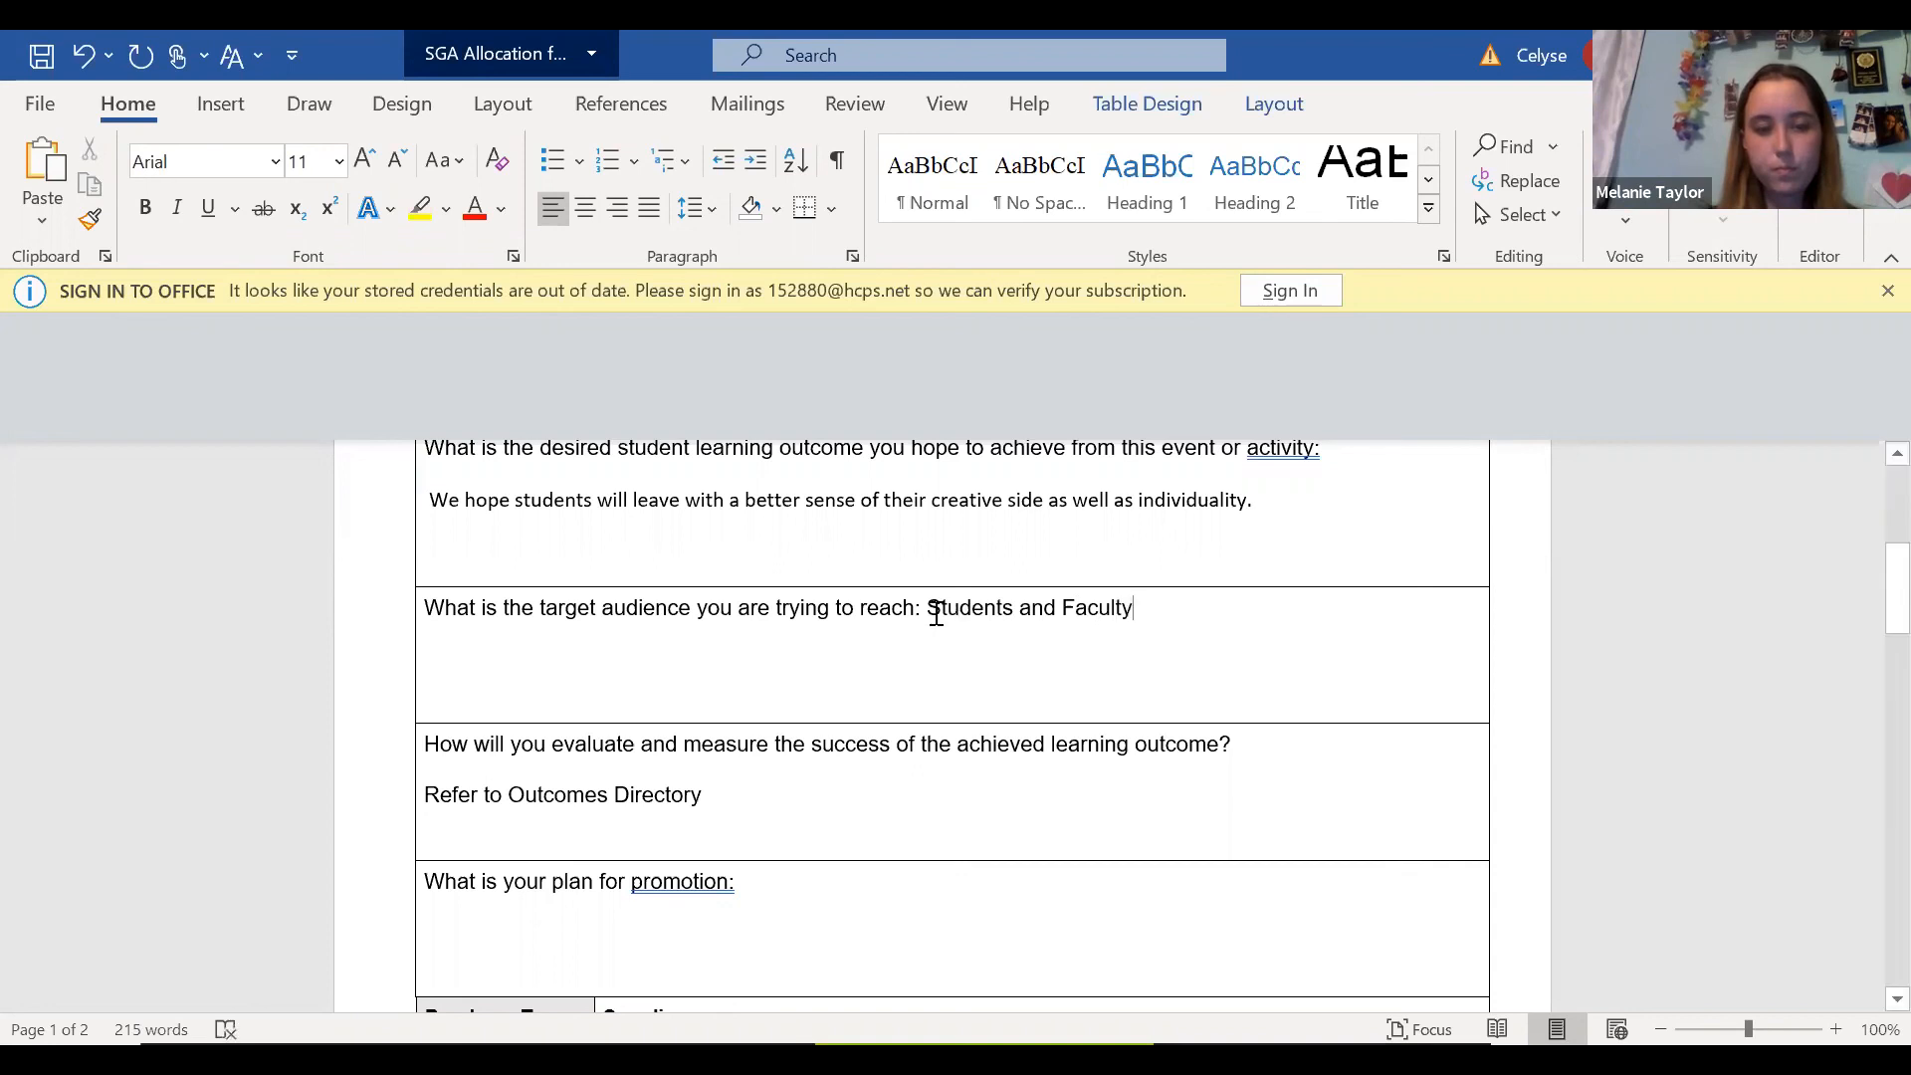
type("All")
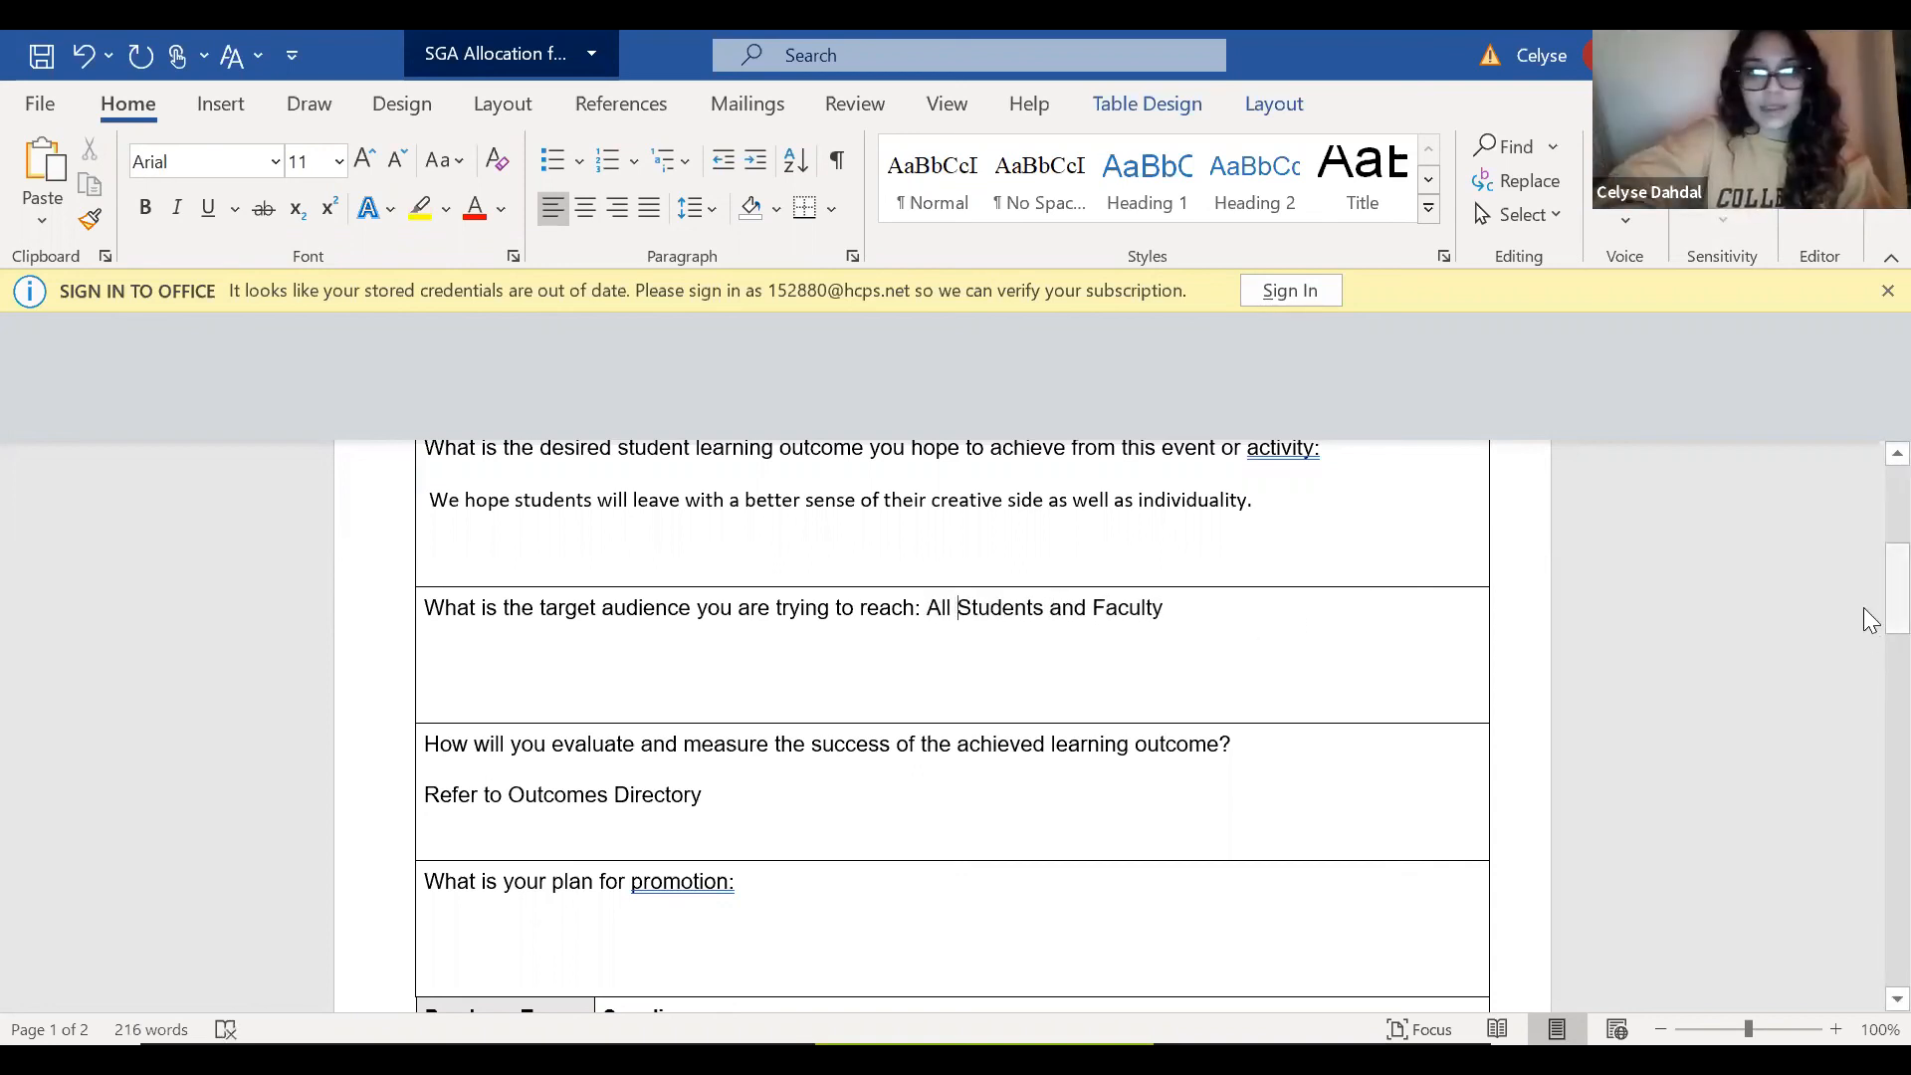
Begin the answer on evaluating the learning outcome's success with "Students will be measured".
scroll(1869, 619, "down", 2)
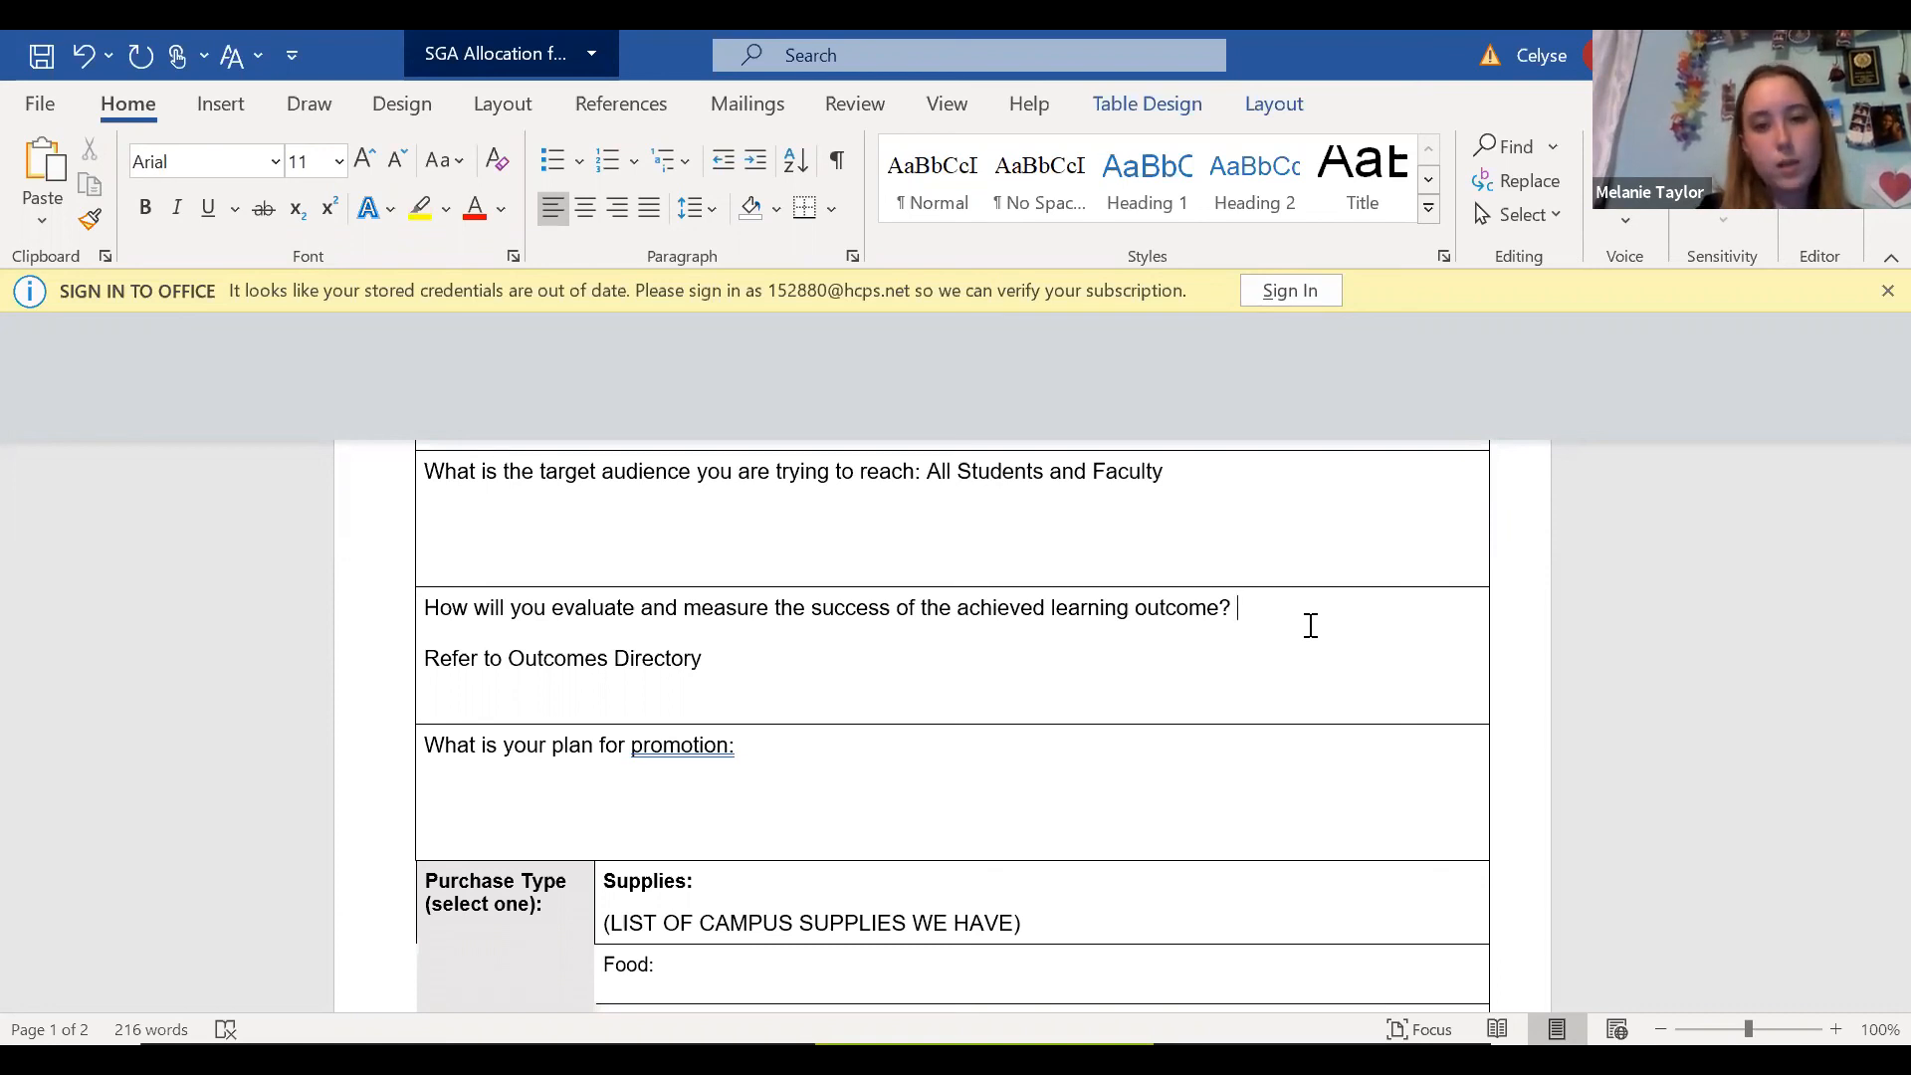
type("S")
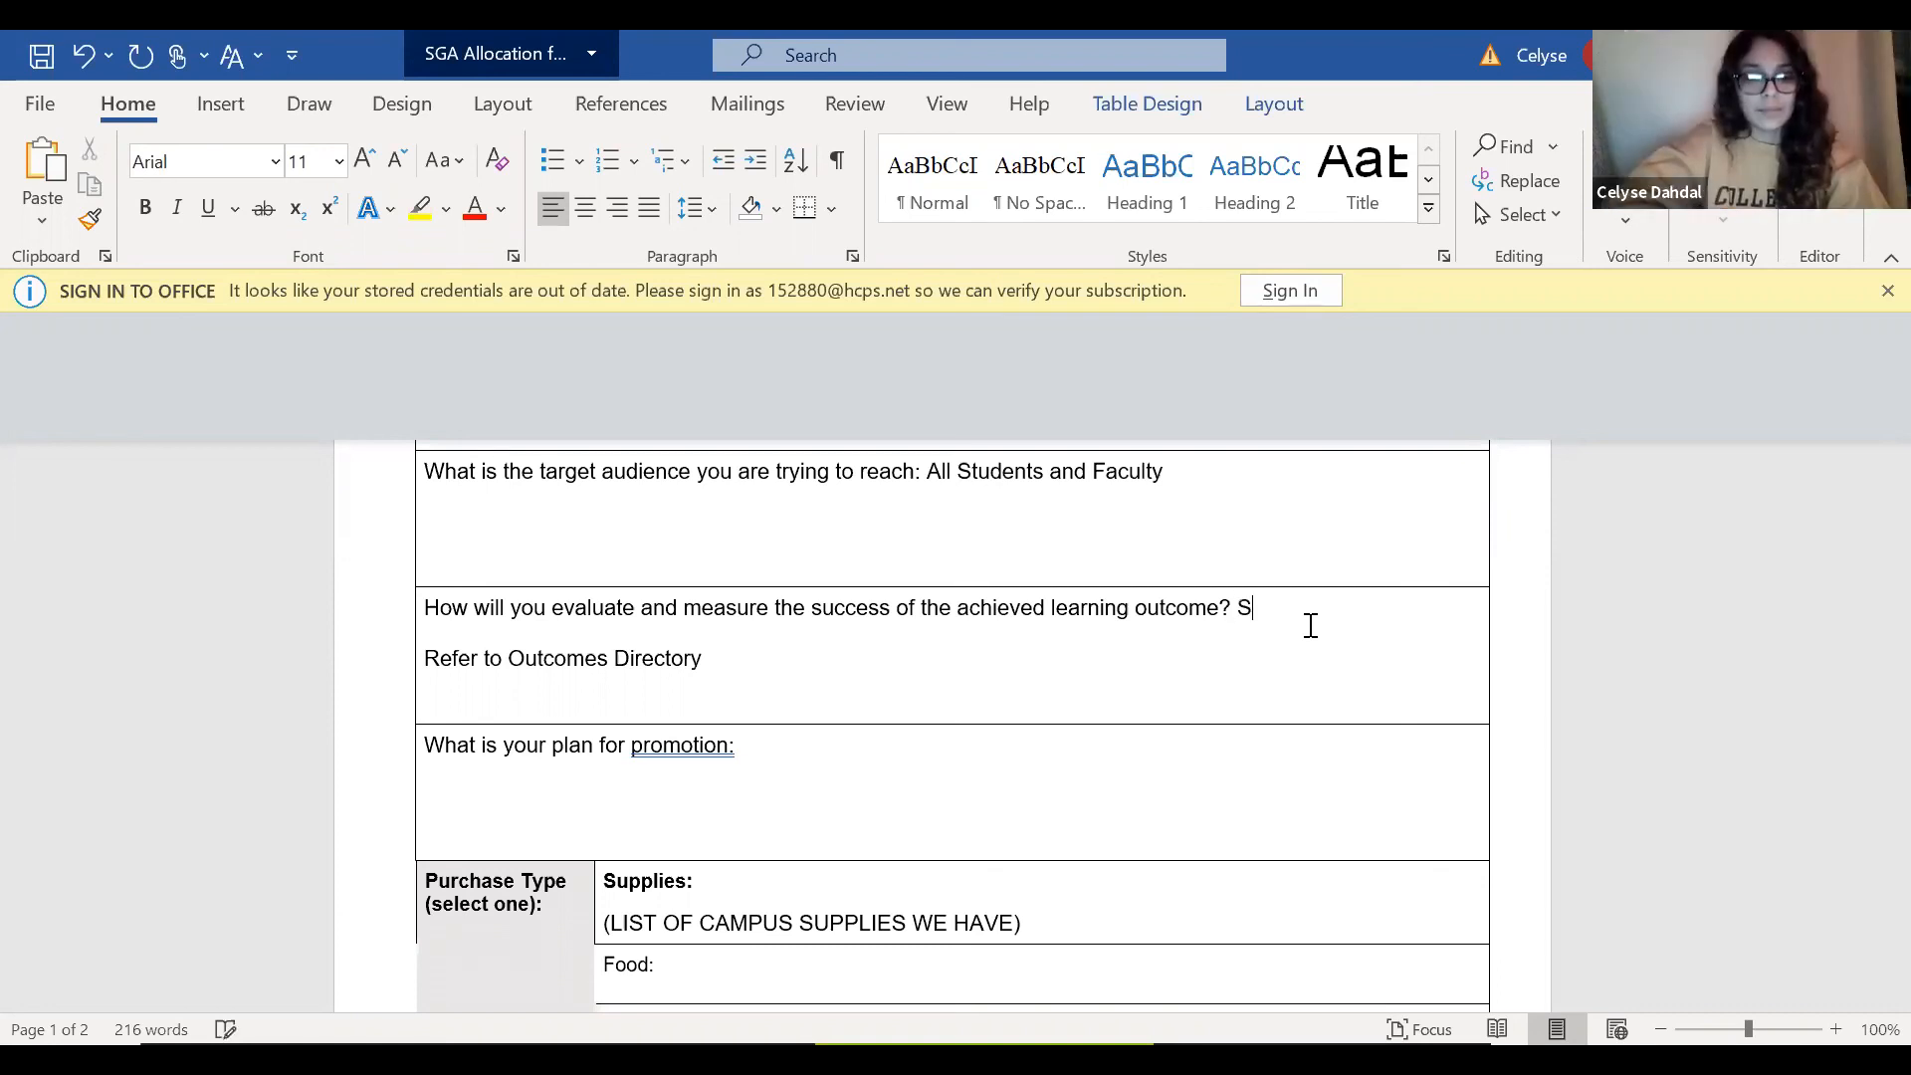
type("tydents wi")
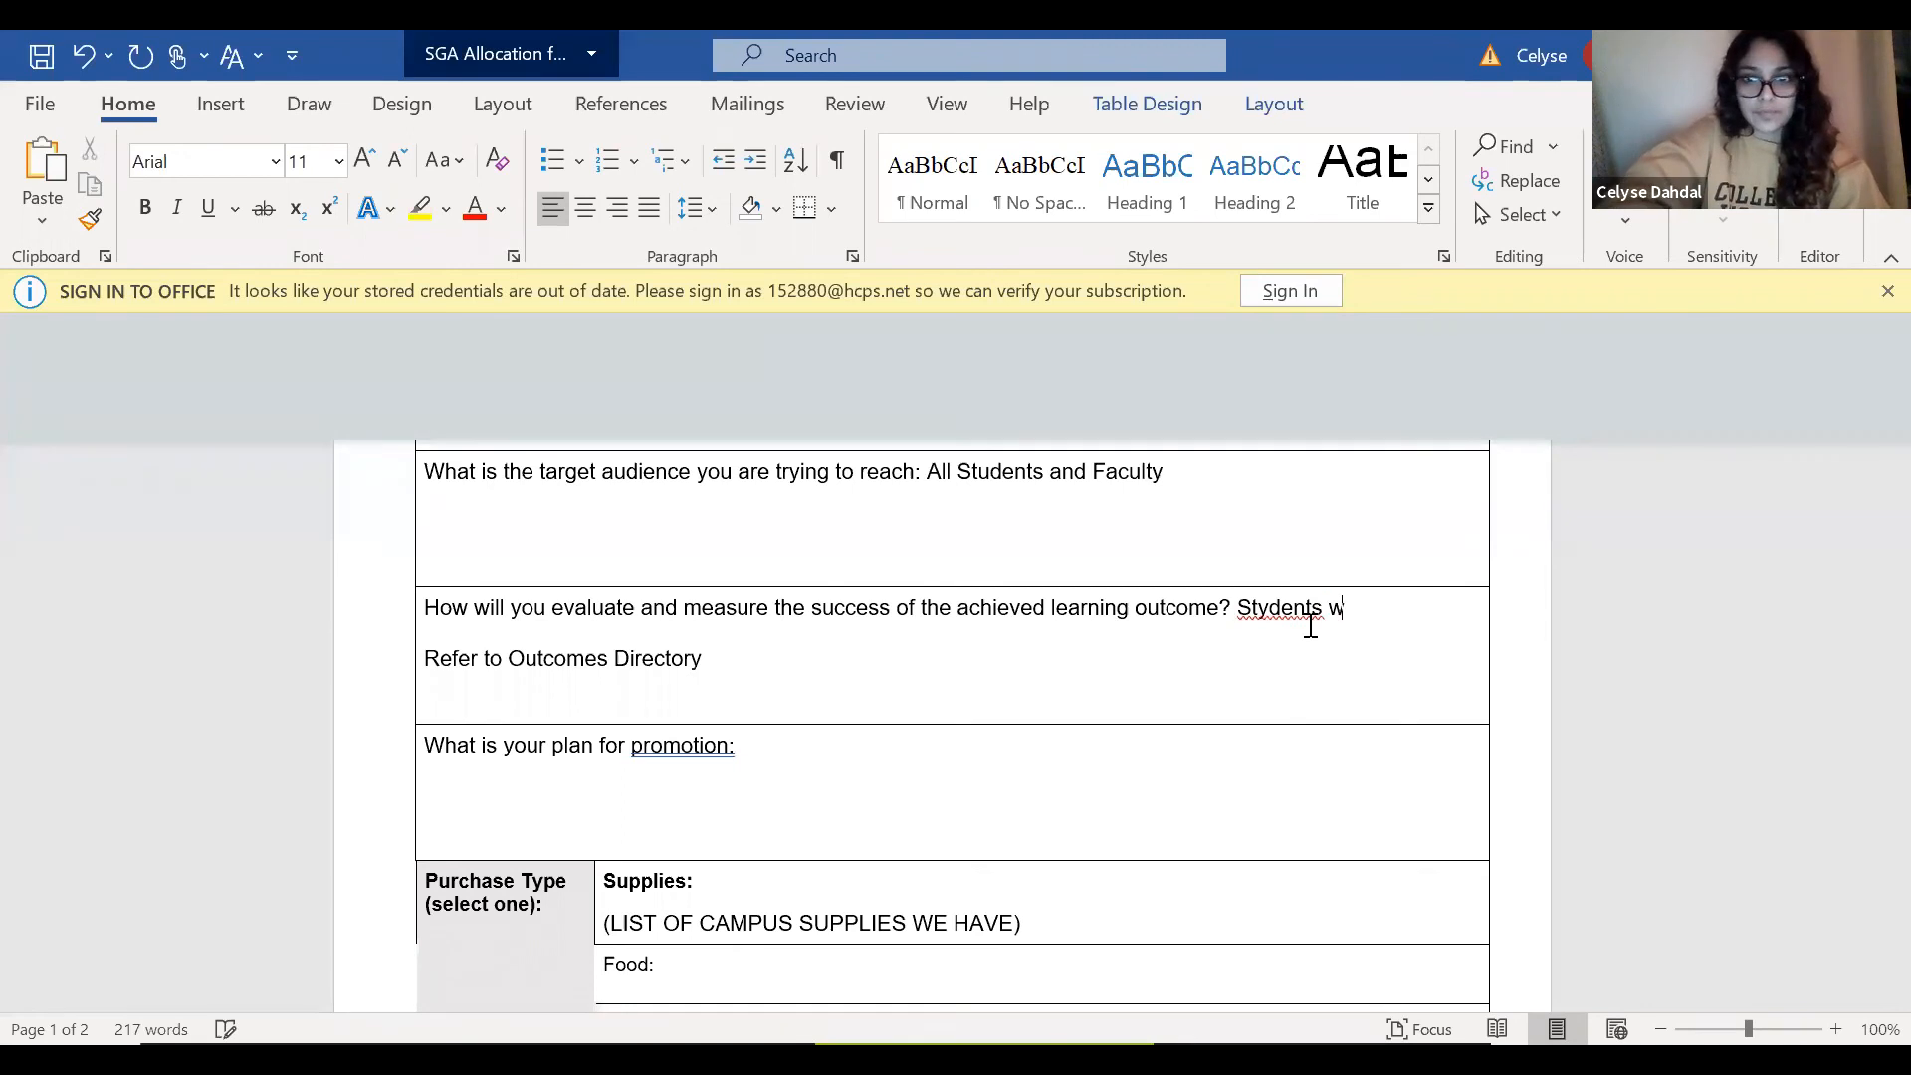
key("BackSpace")
key("BackSpace")
key("BackSpace")
key("BackSpace")
key("BackSpace")
key("BackSpace")
key("BackSpace")
key("BackSpace")
key("BackSpace")
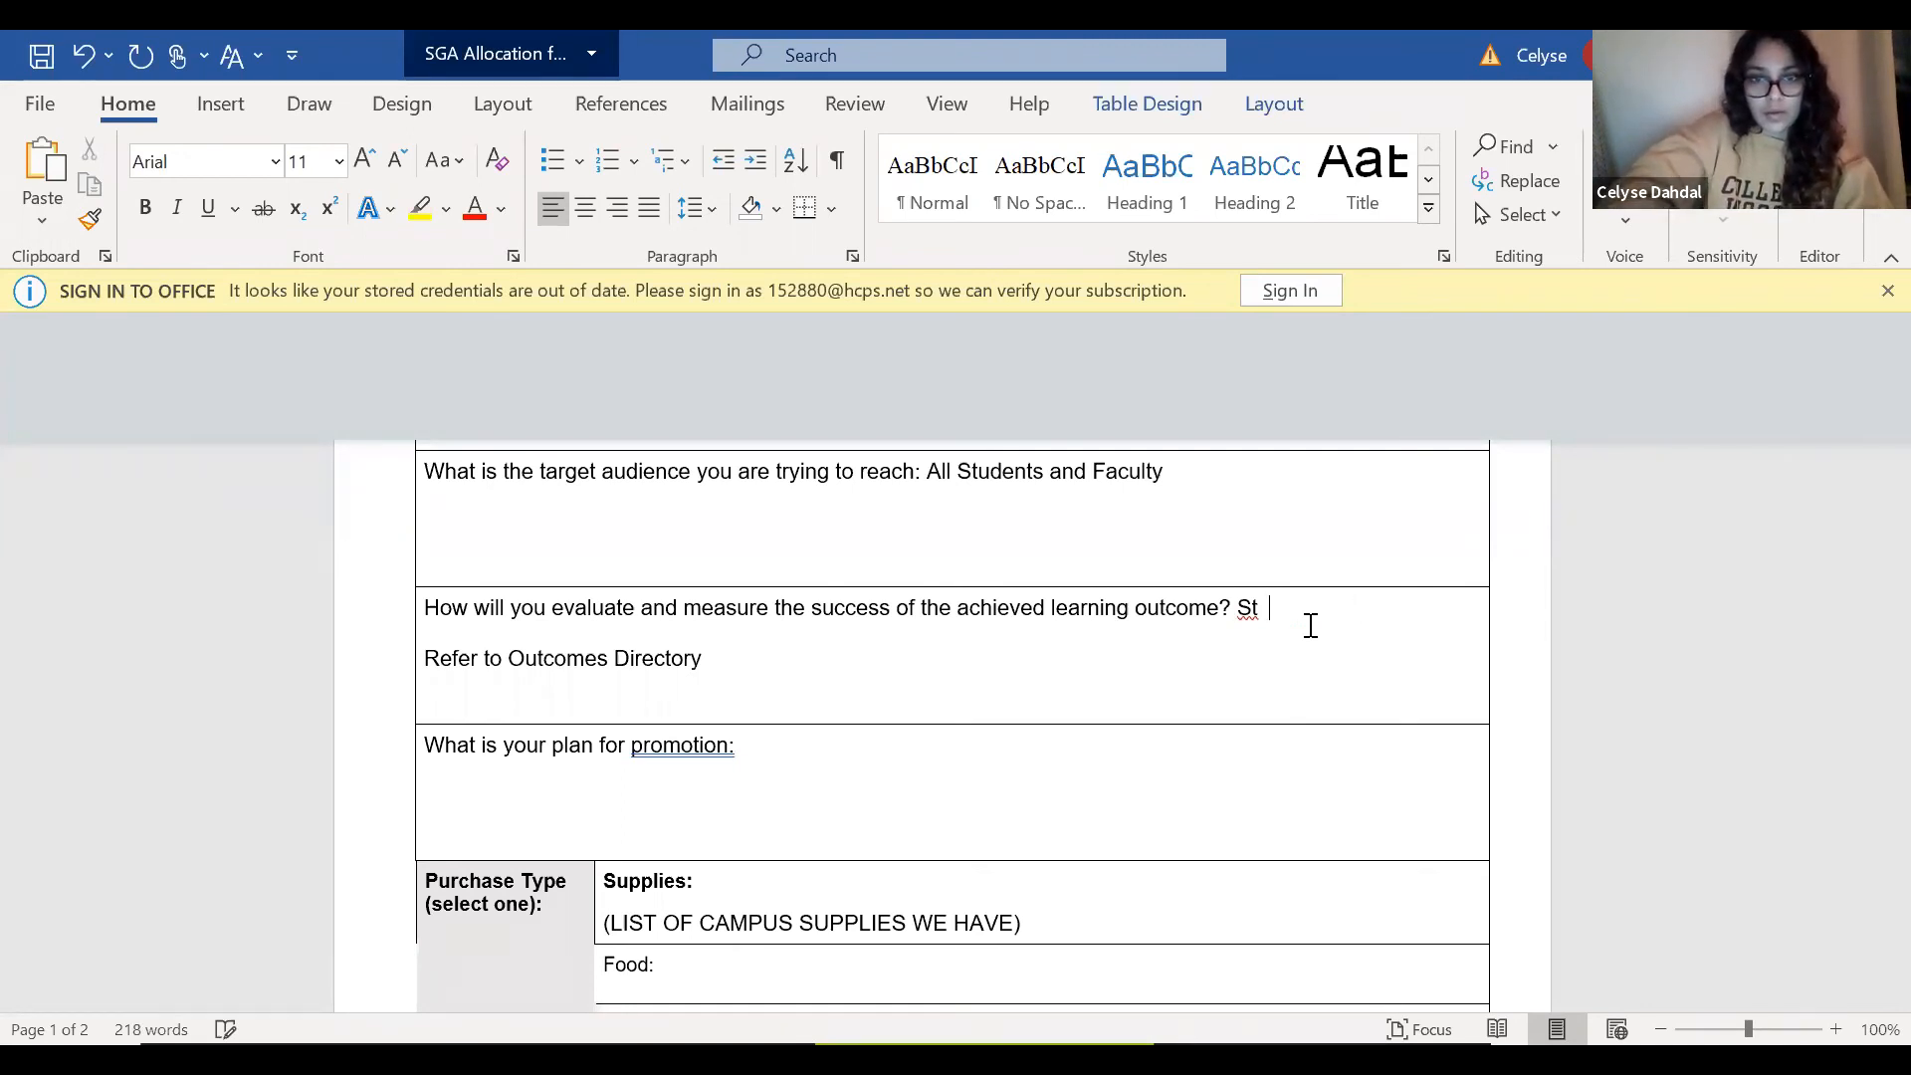
type("udents wil")
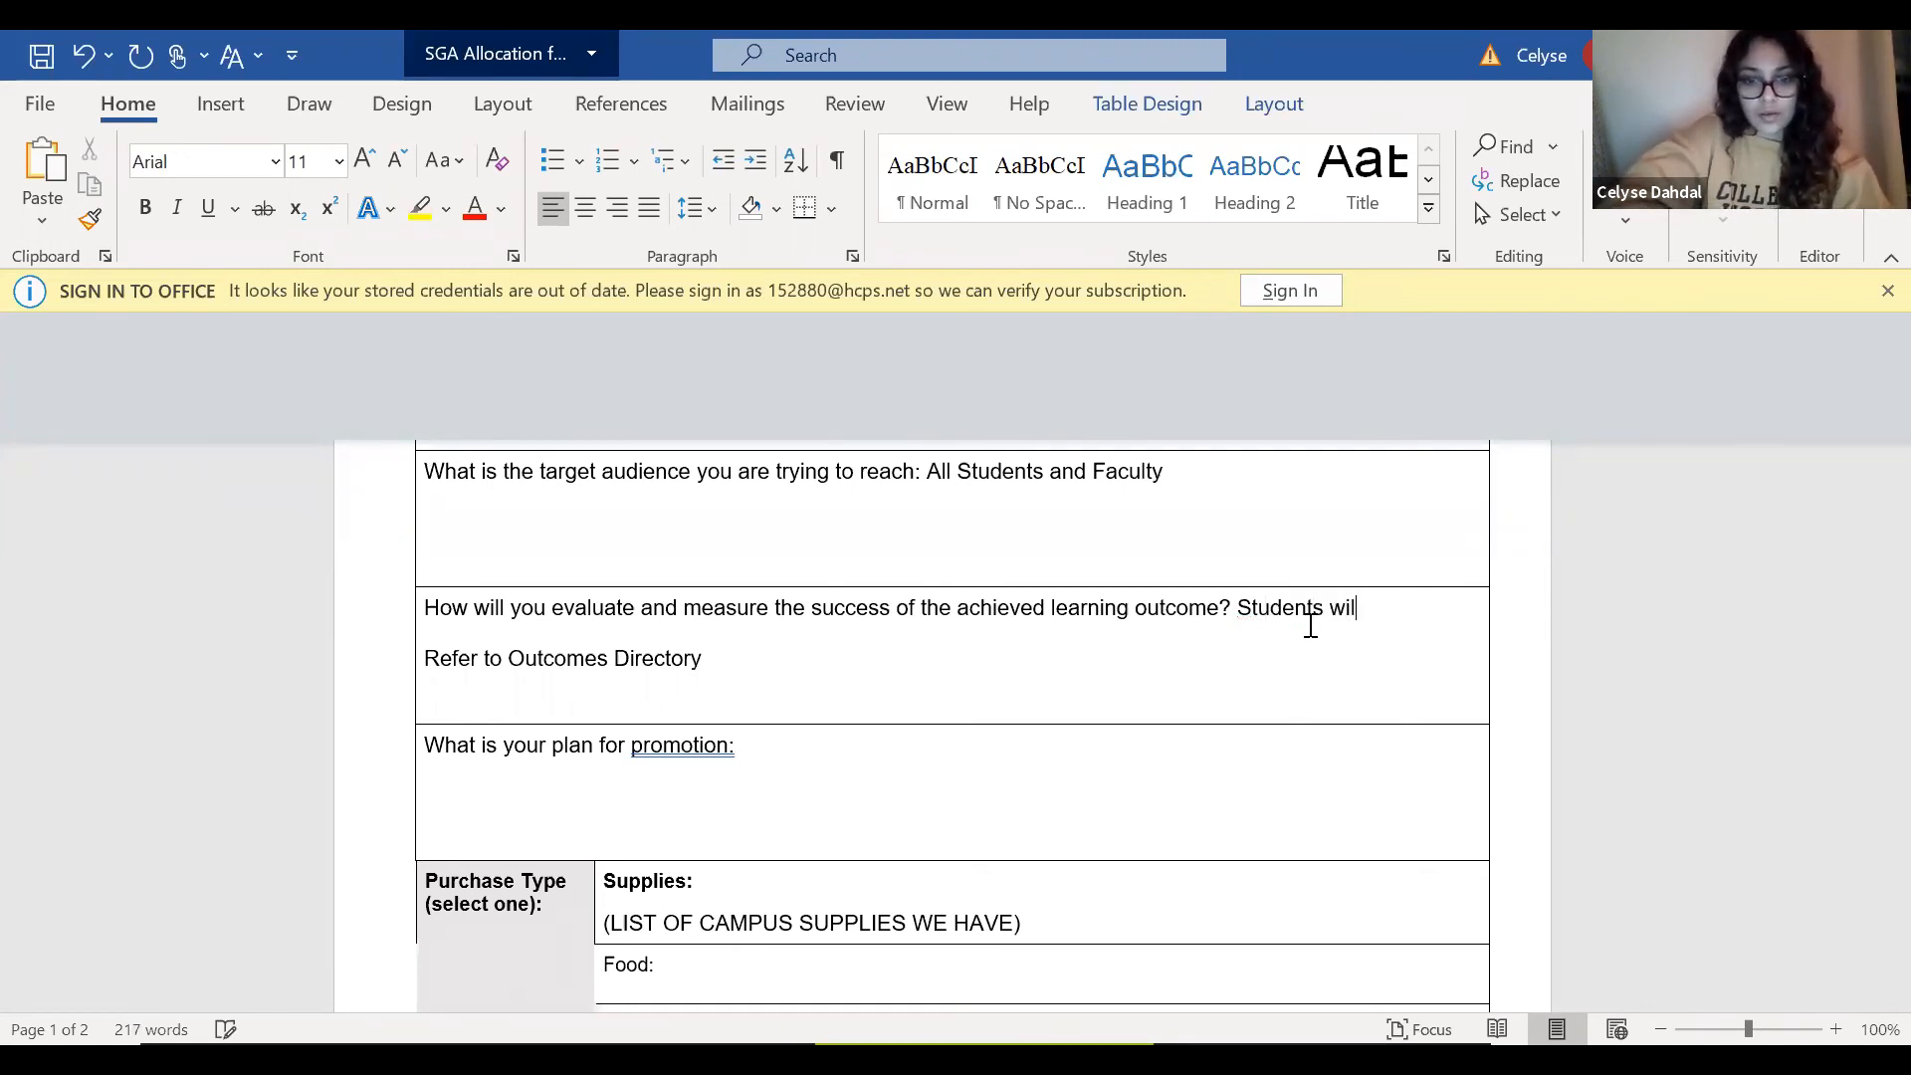
type("l be measured")
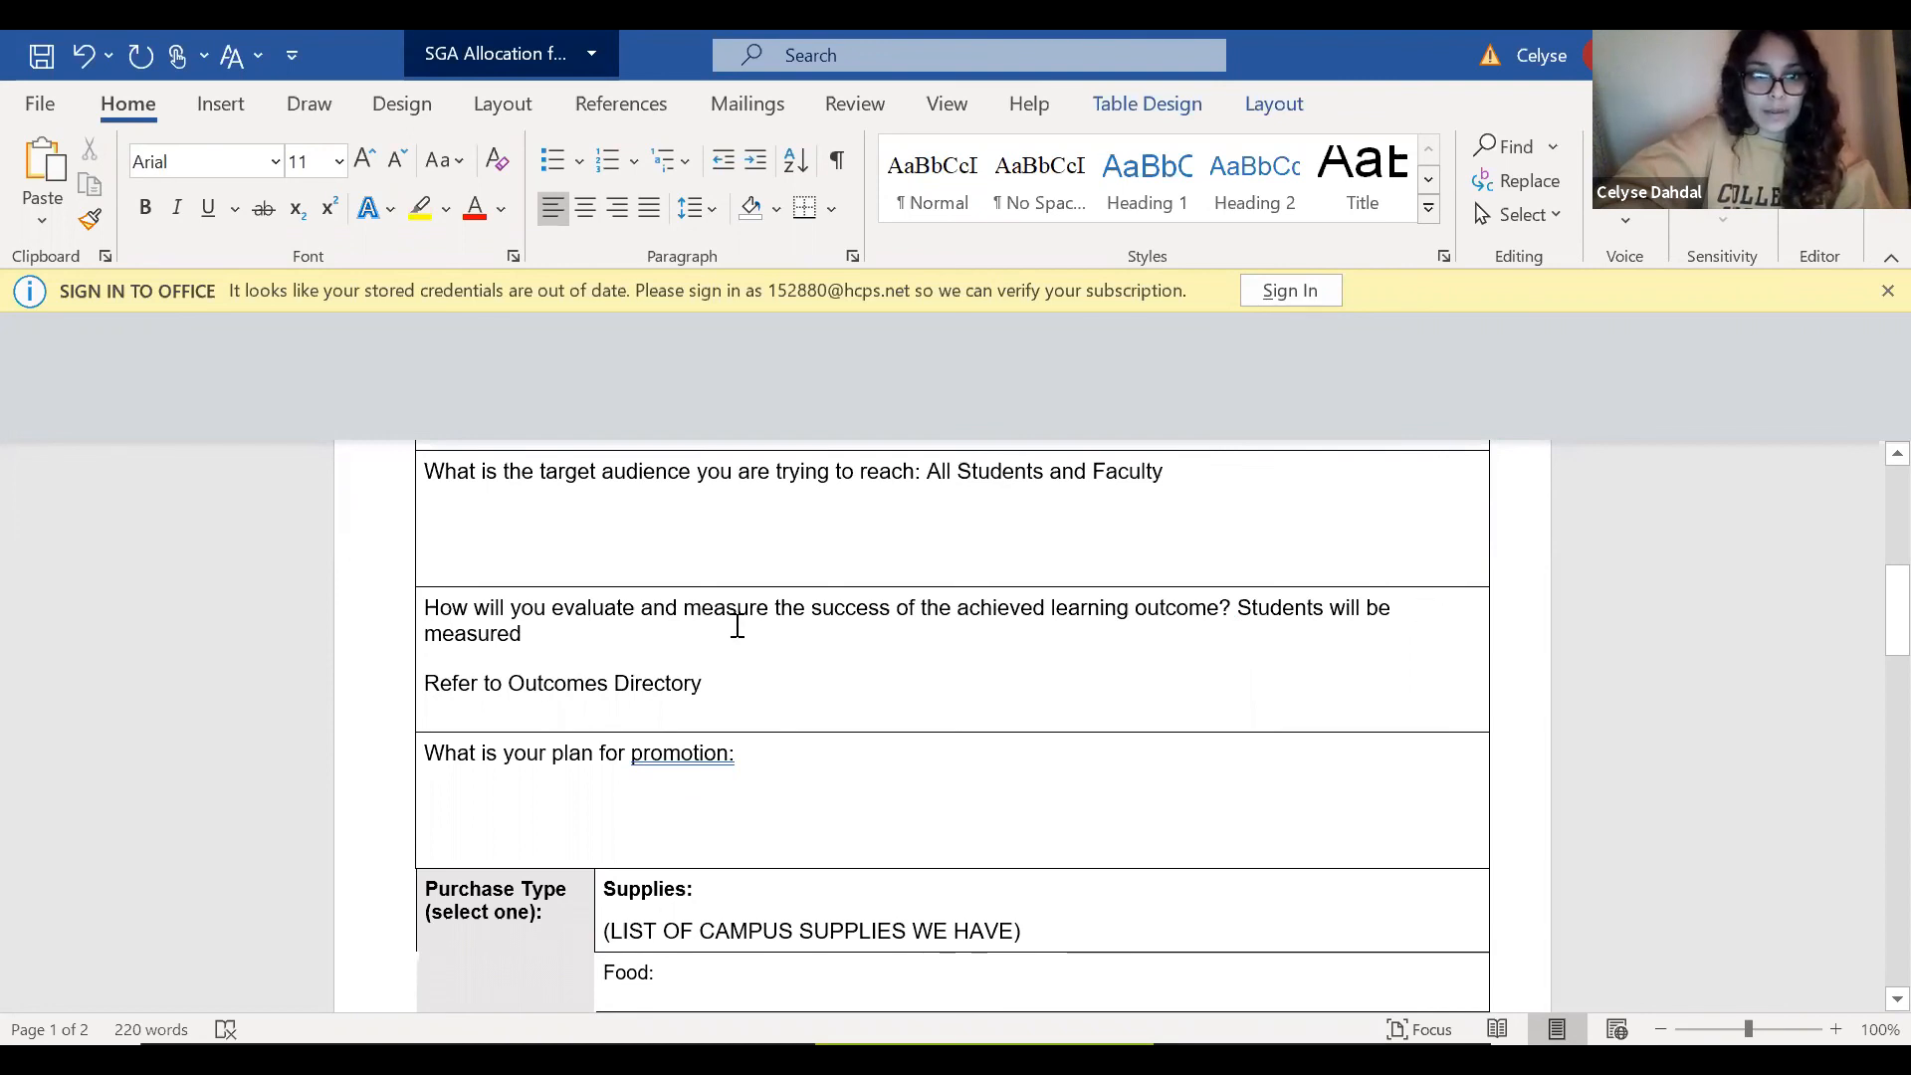
type("by the")
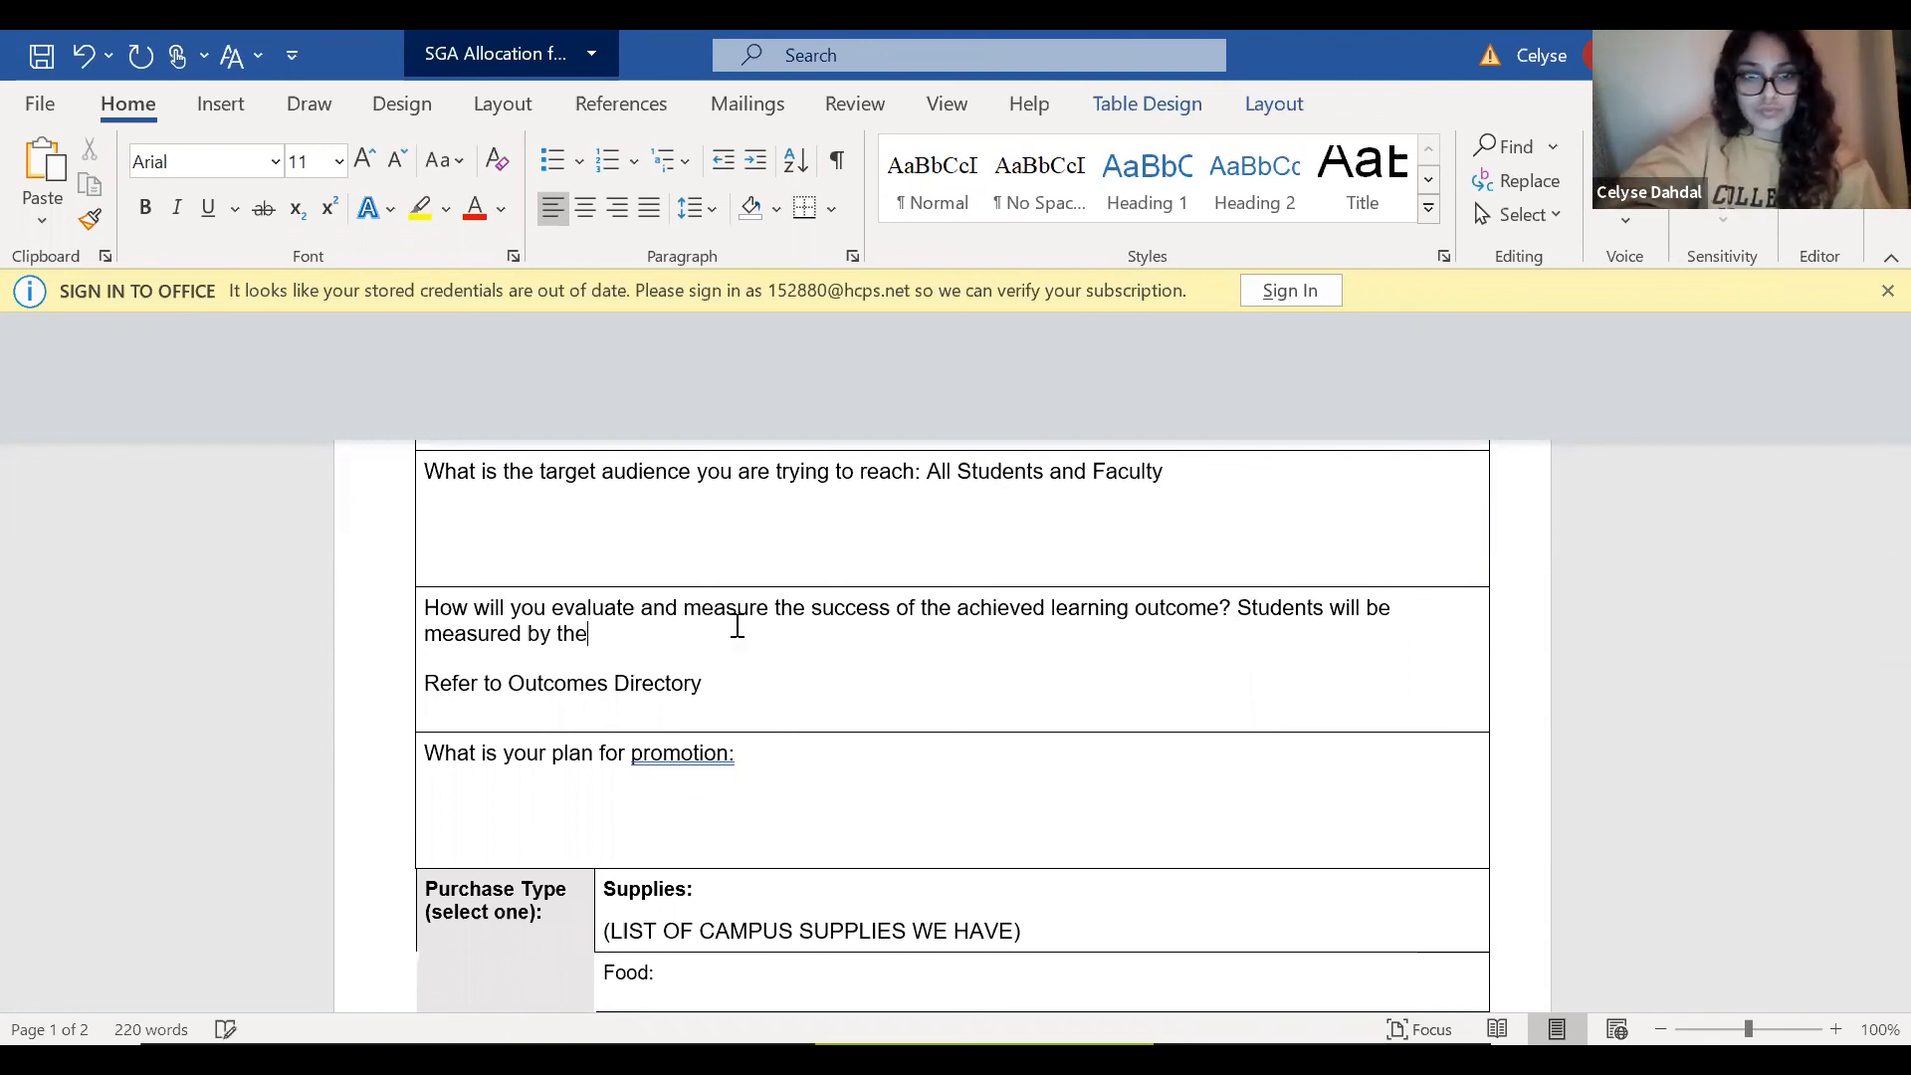
key("BackSpace")
key("BackSpace")
key("BackSpace")
key("BackSpace")
key("BackSpace")
key("BackSpace")
key("BackSpace")
key("BackSpace")
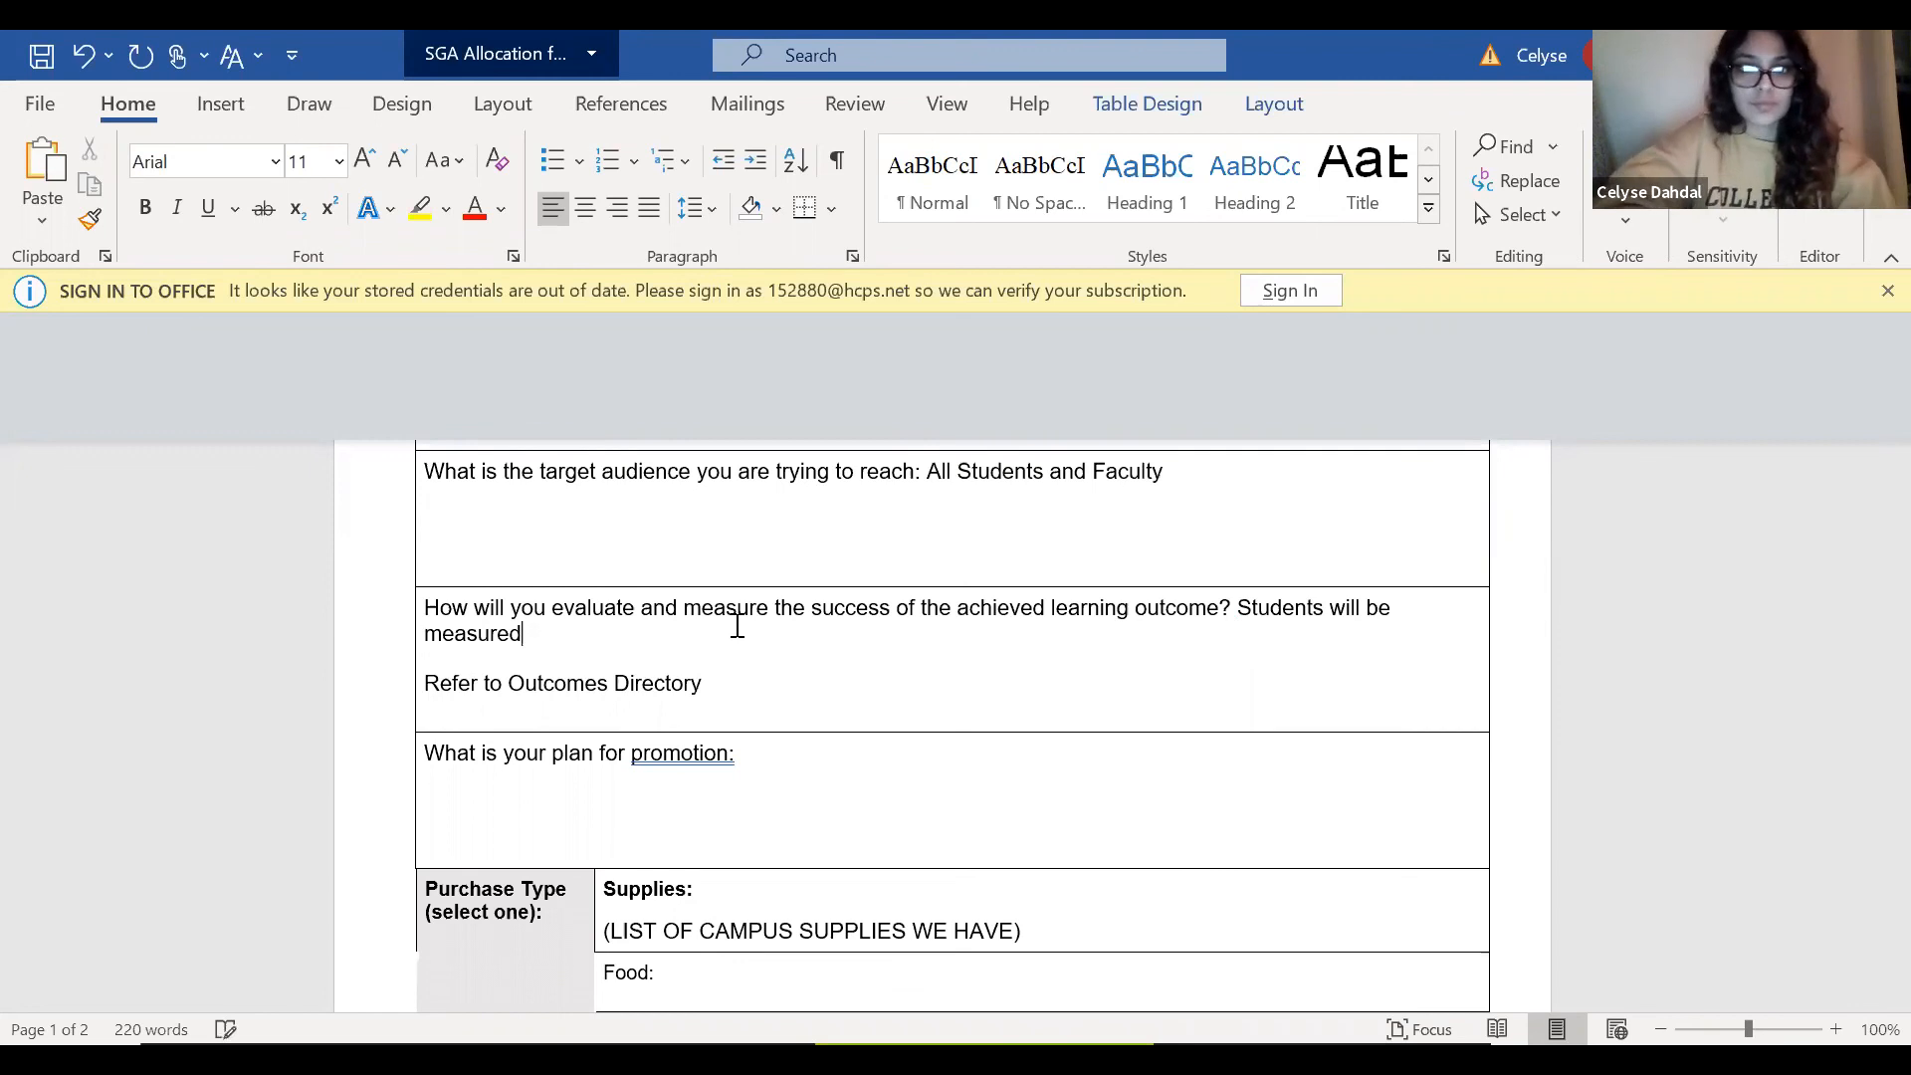
Insert the word "success" after "Students" in the evaluation answer.
left_click(1324, 634)
type("s")
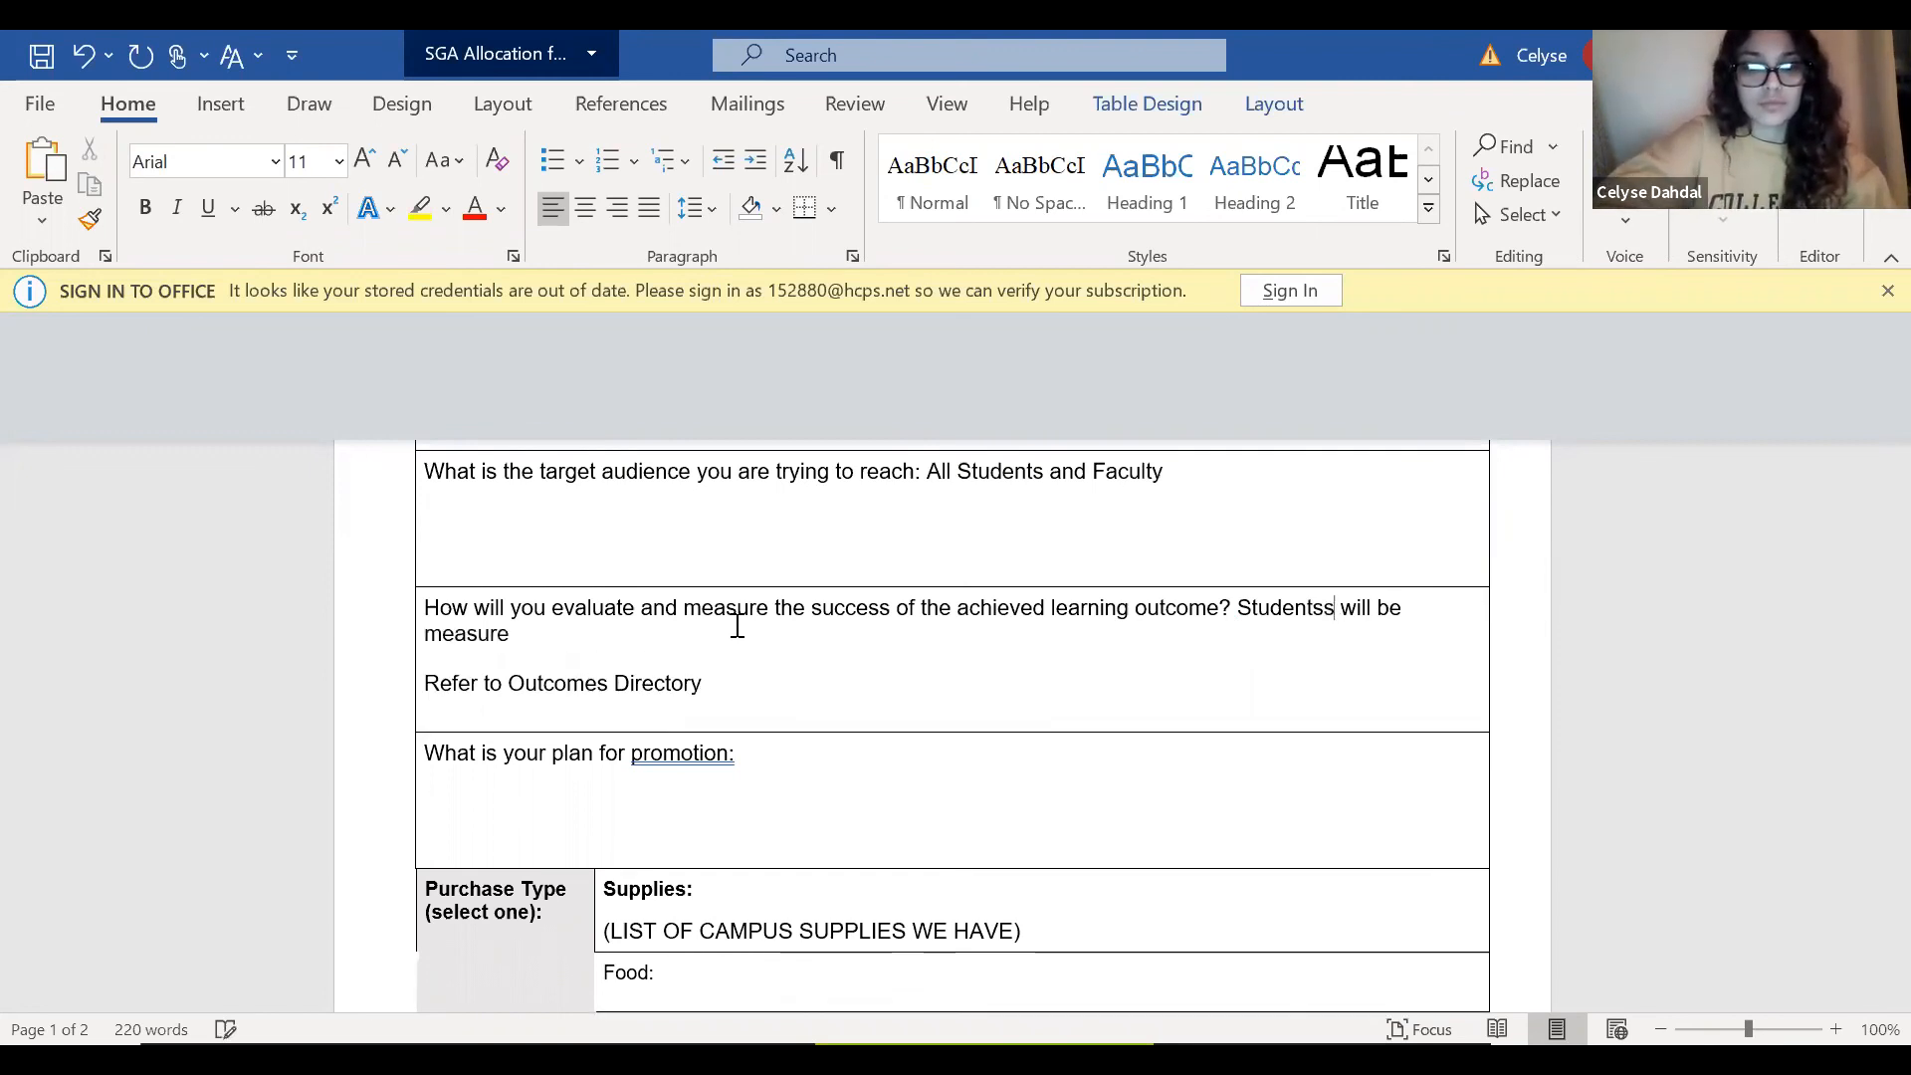
type("uccess")
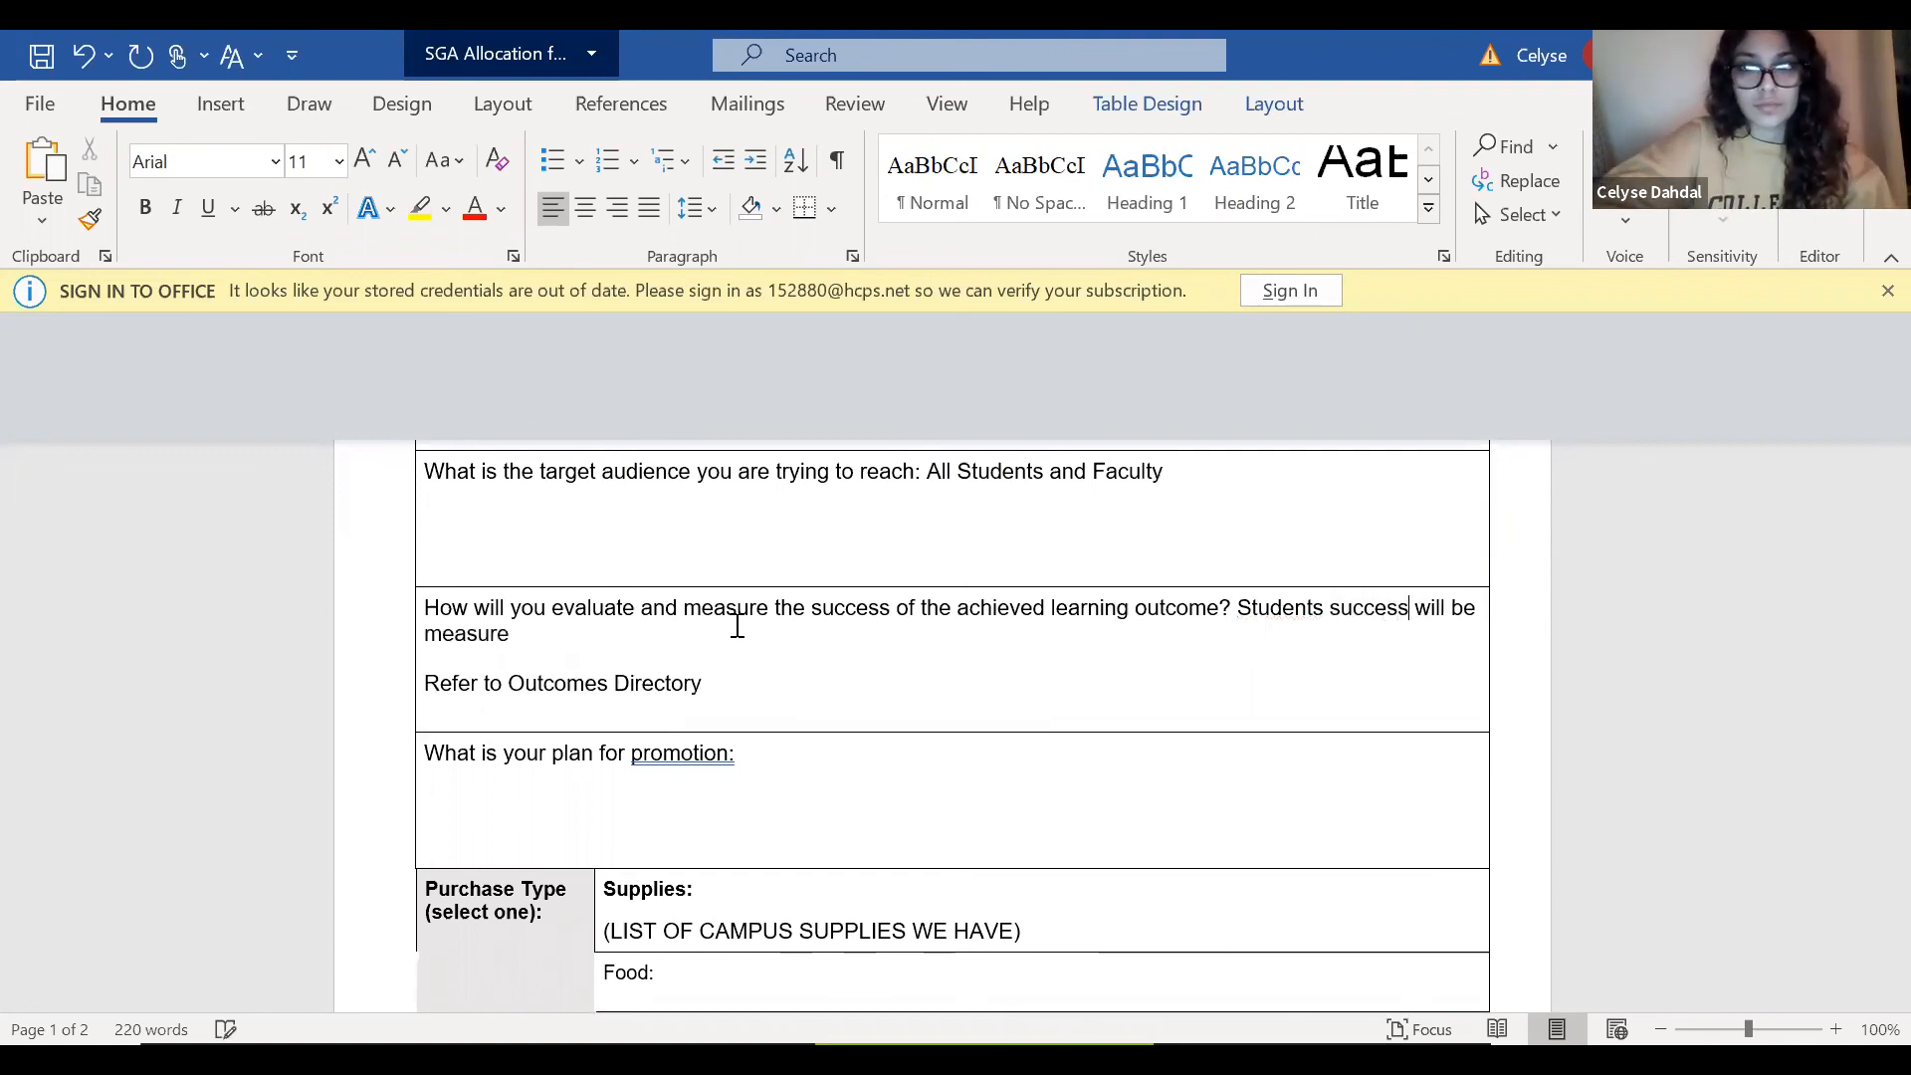
Complete the evaluation answer so it ends "measured by those who participate in a raffle for the prize and show what they know.".
left_click(697, 652)
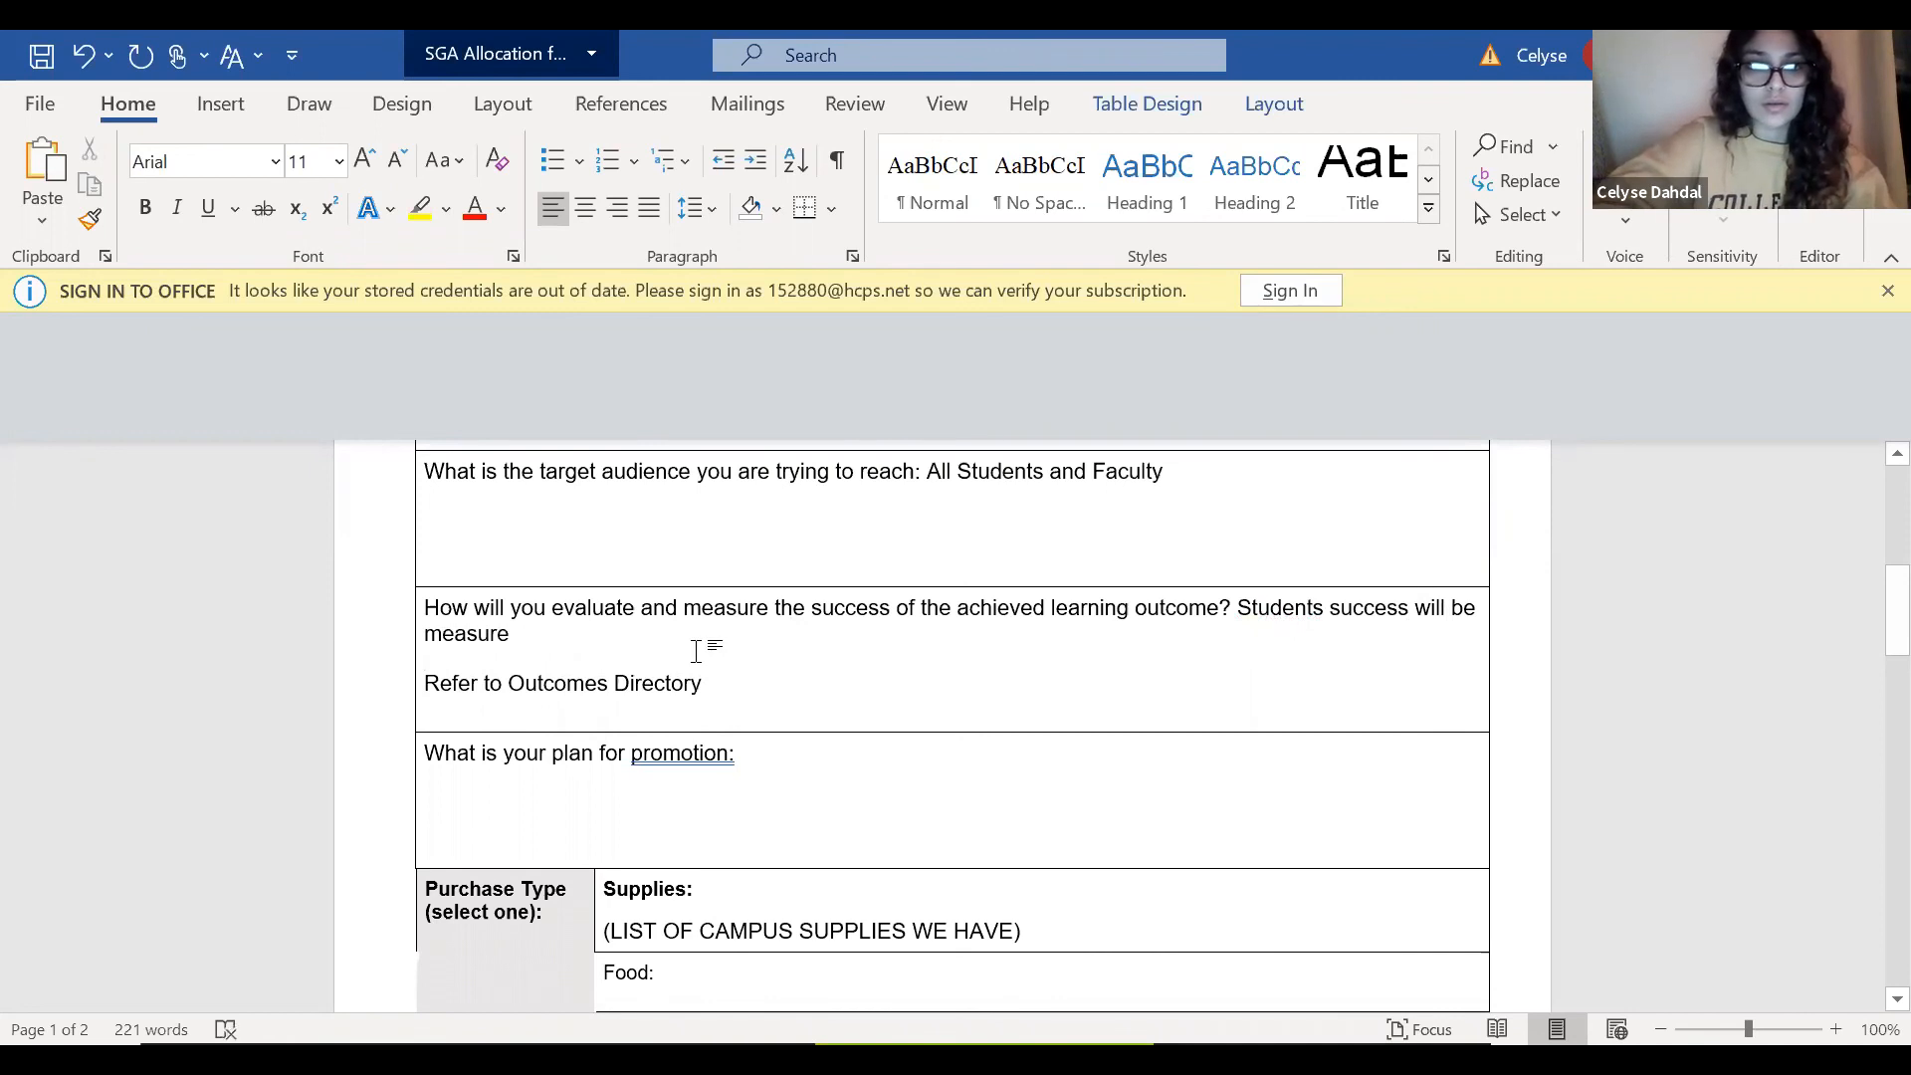
type("d b ")
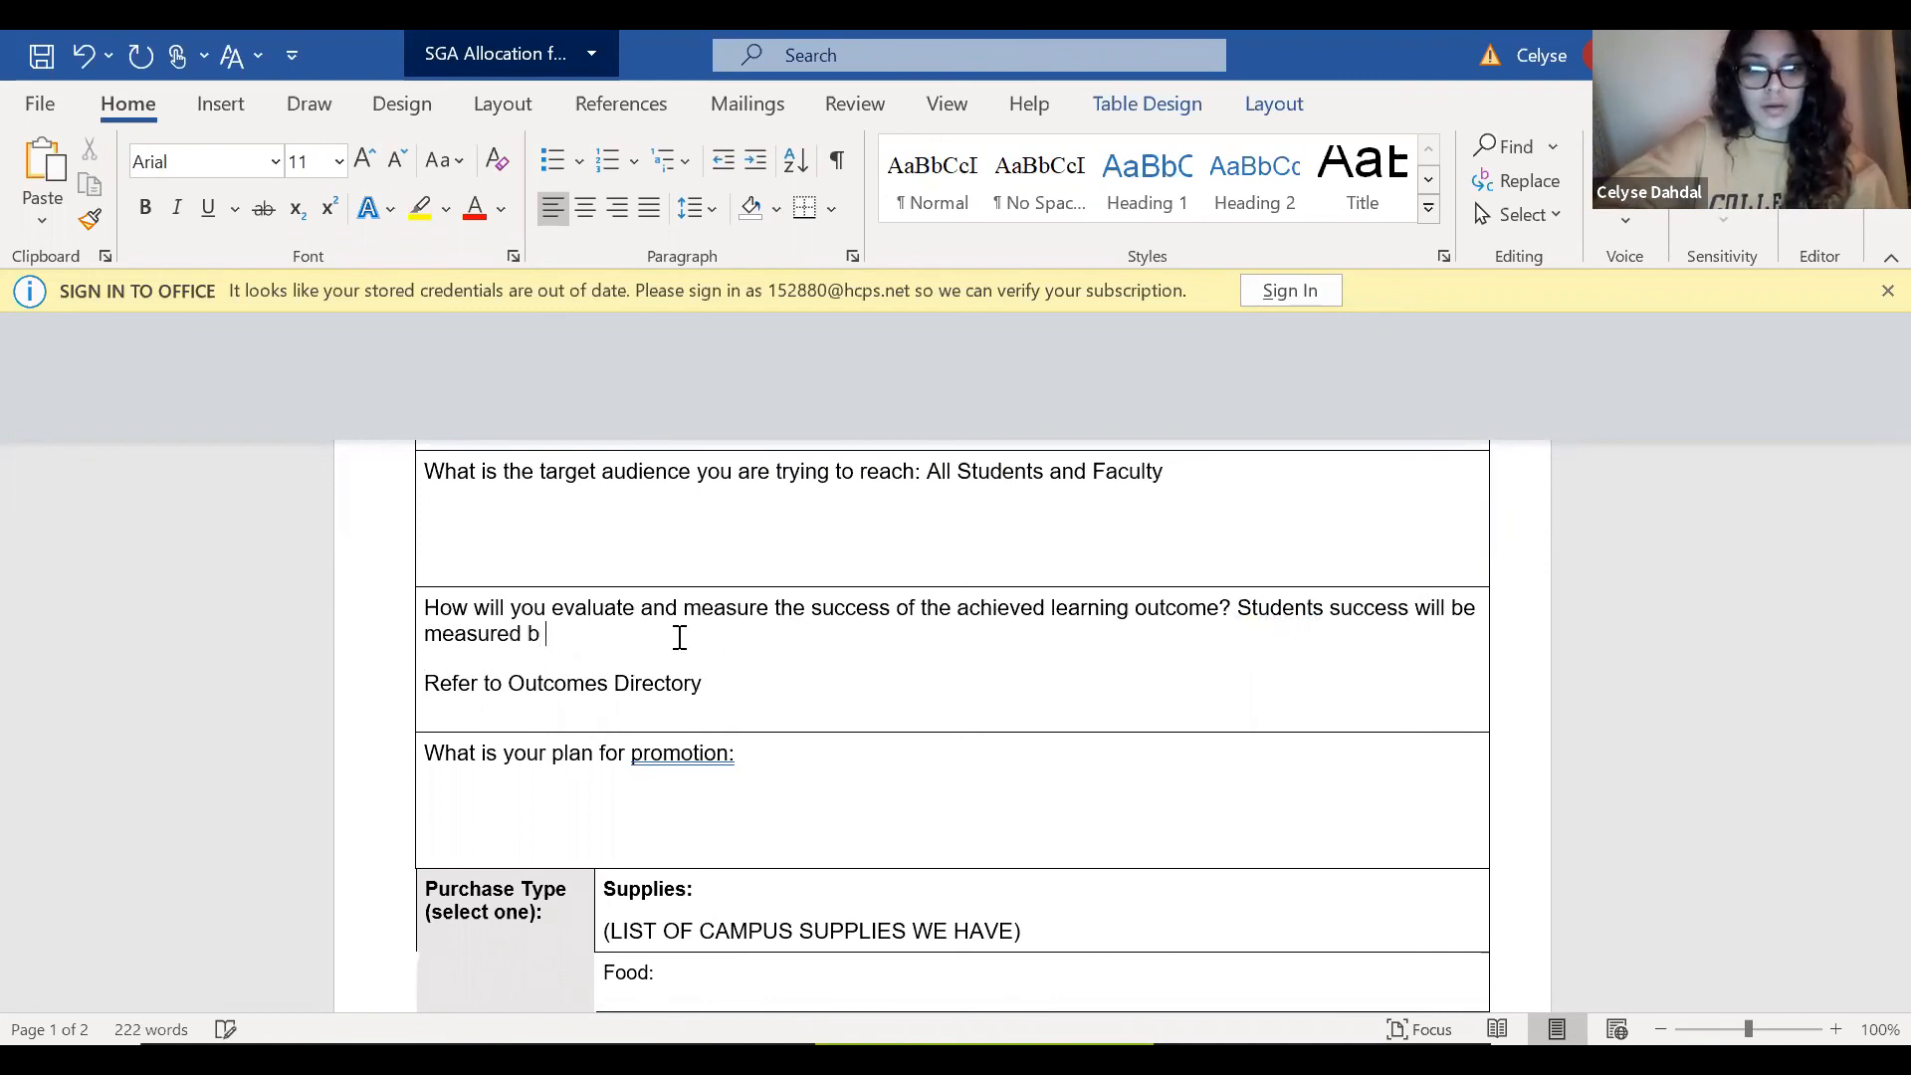
type("y thosewh")
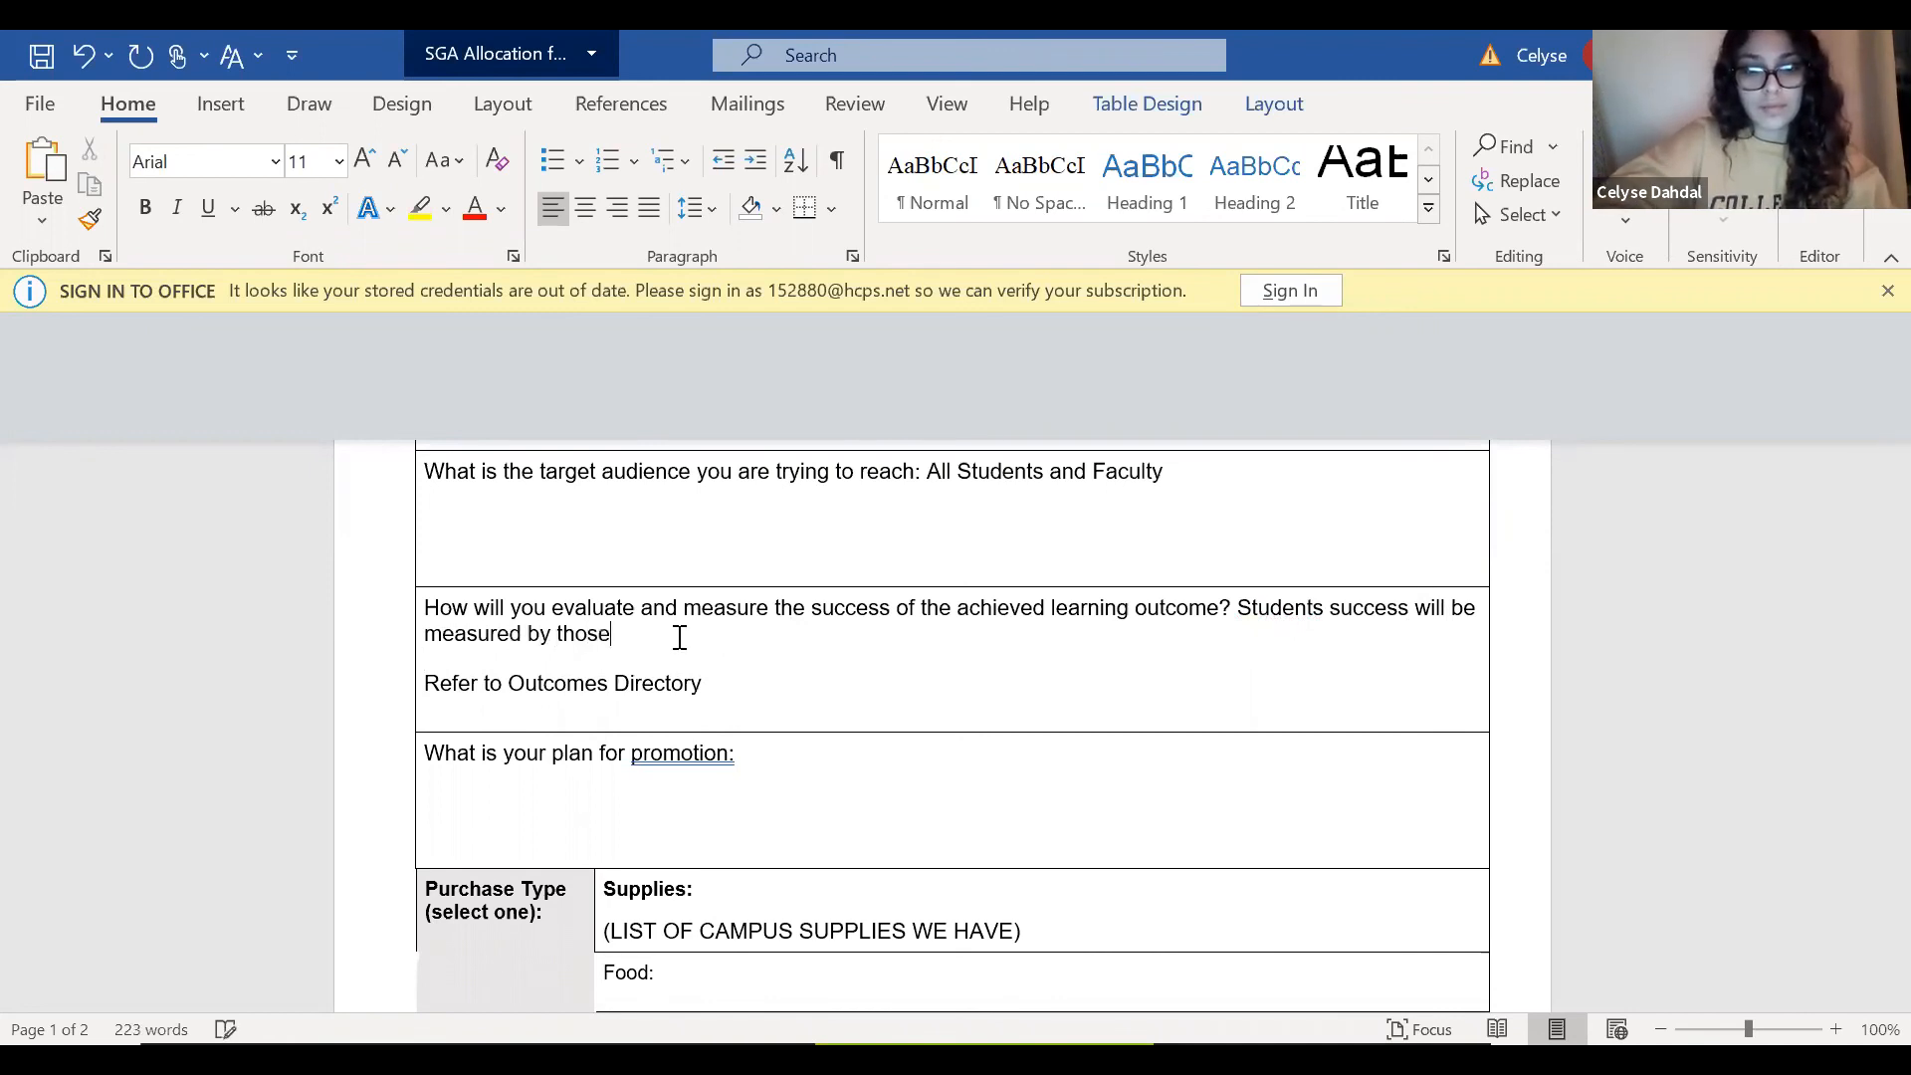
key("BackSpace")
key("BackSpace")
type("who p")
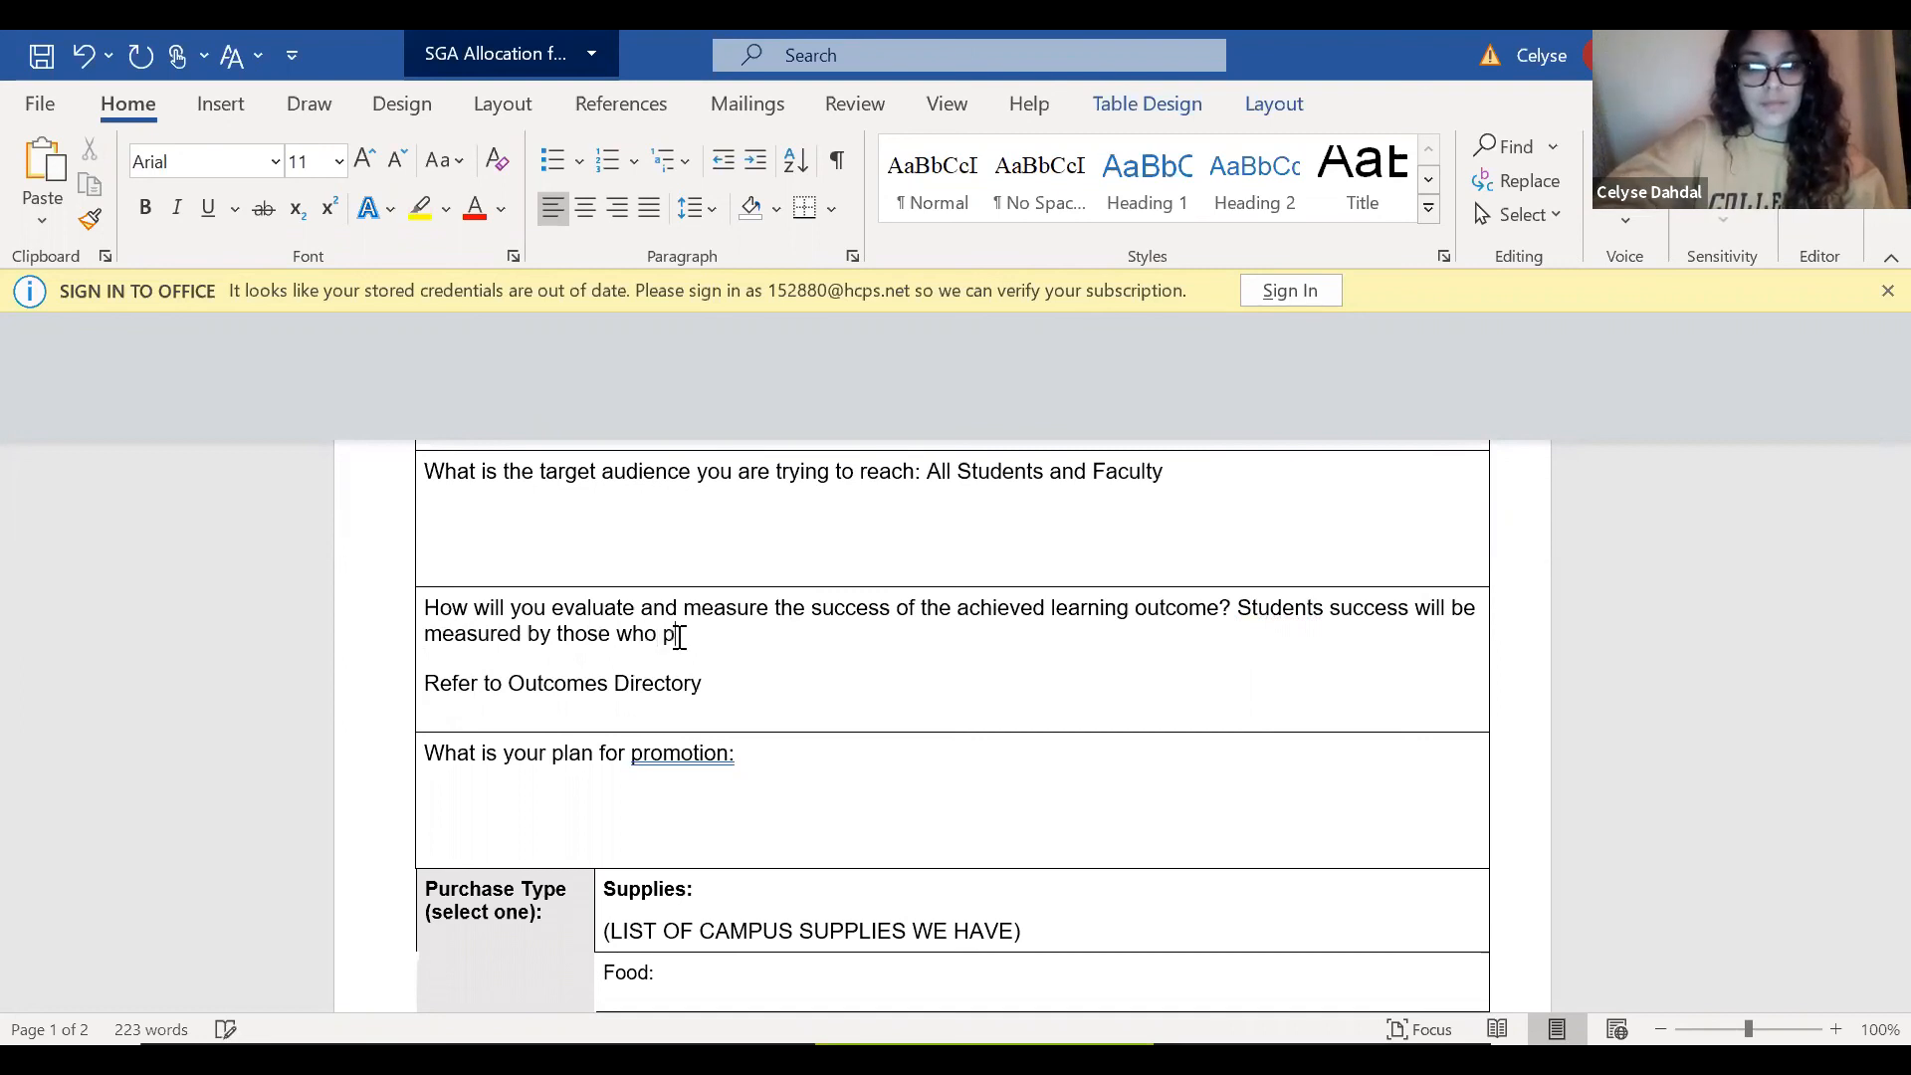
type("articipate in ")
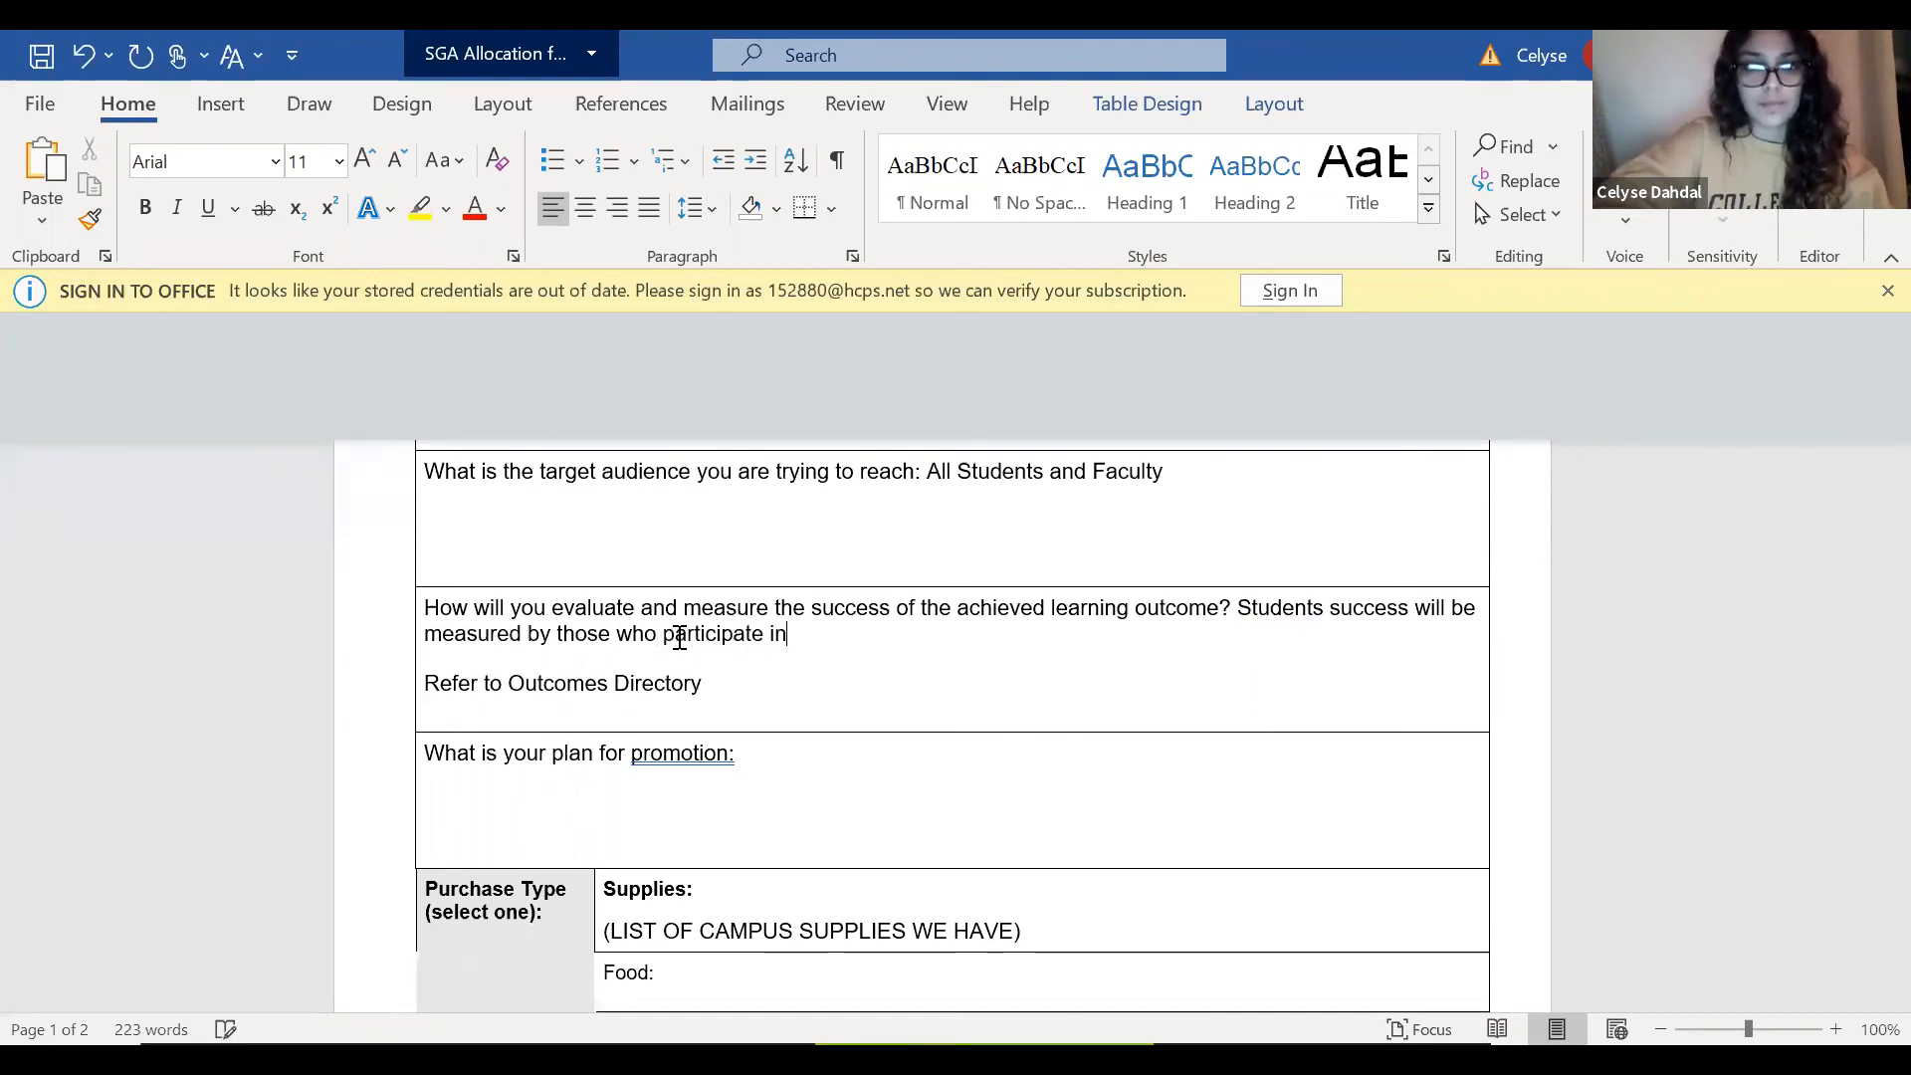
type("a pri")
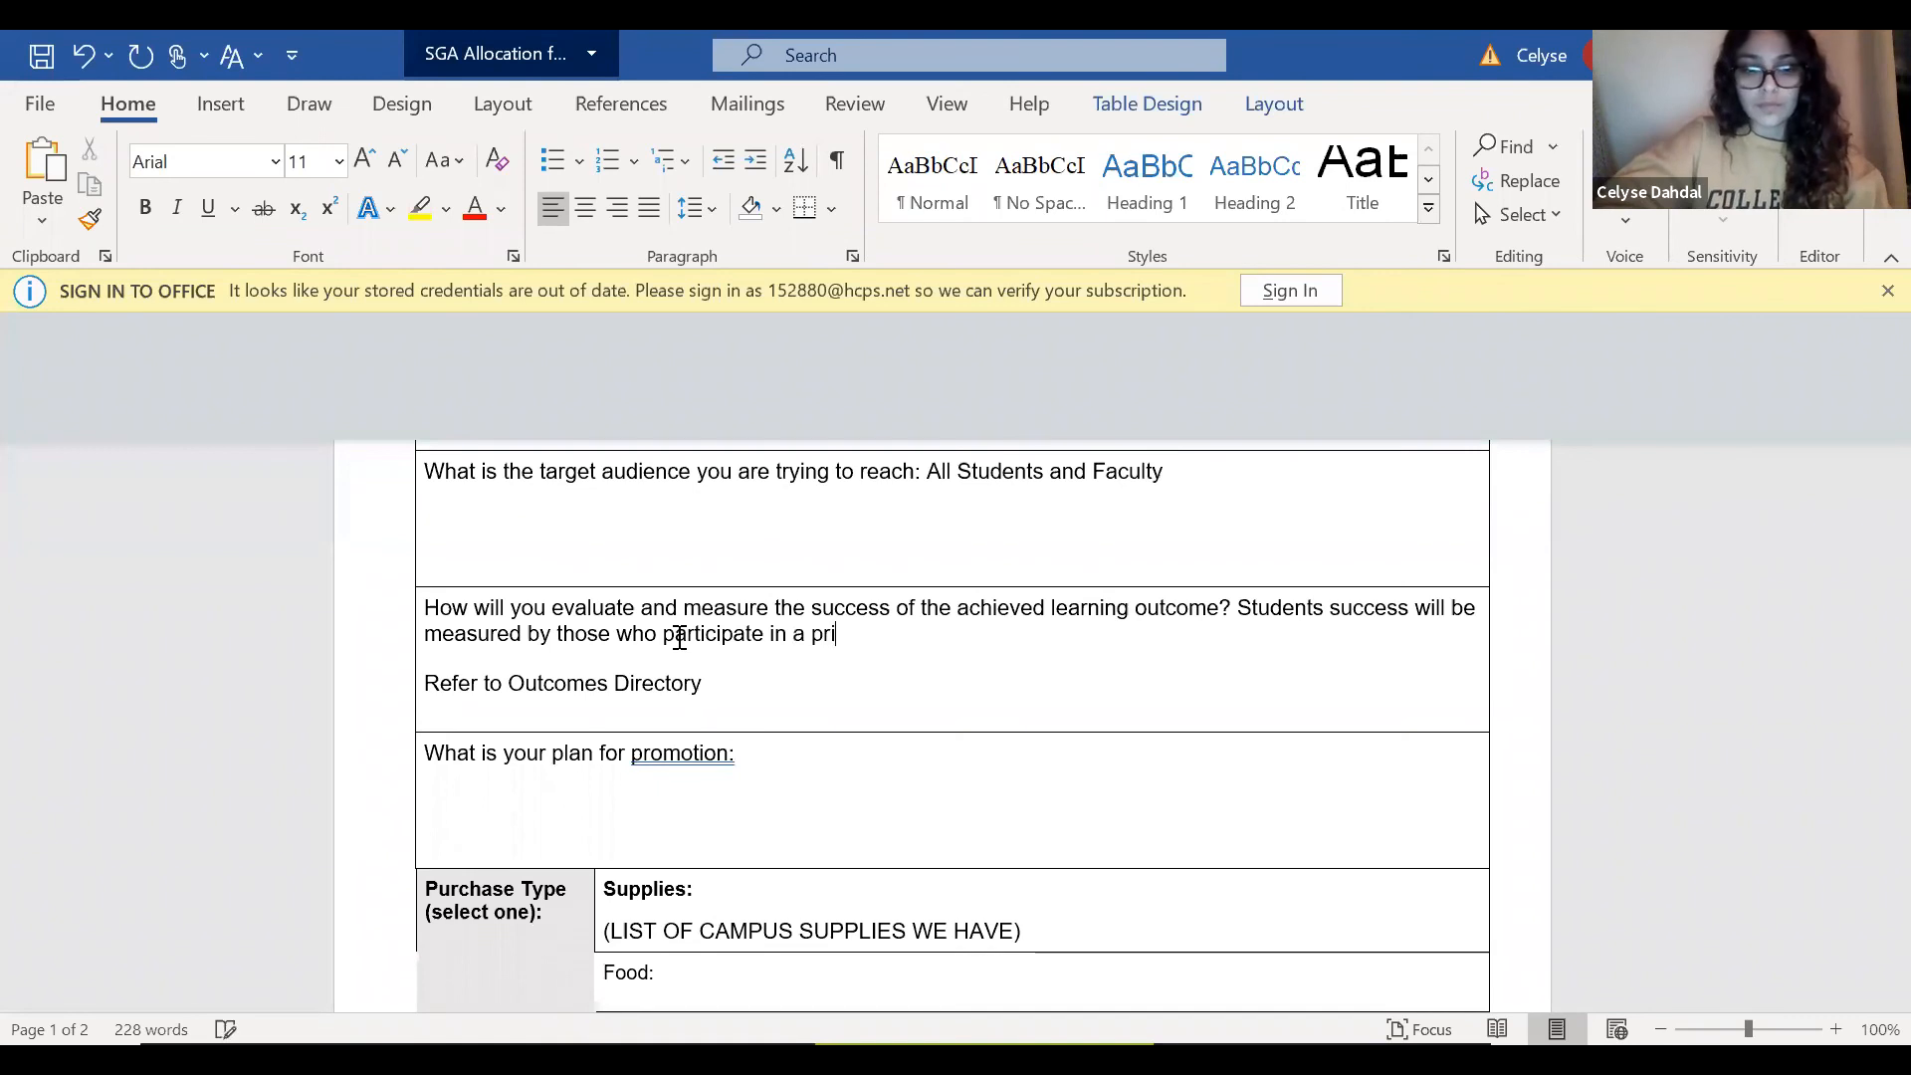
type("ze and show ")
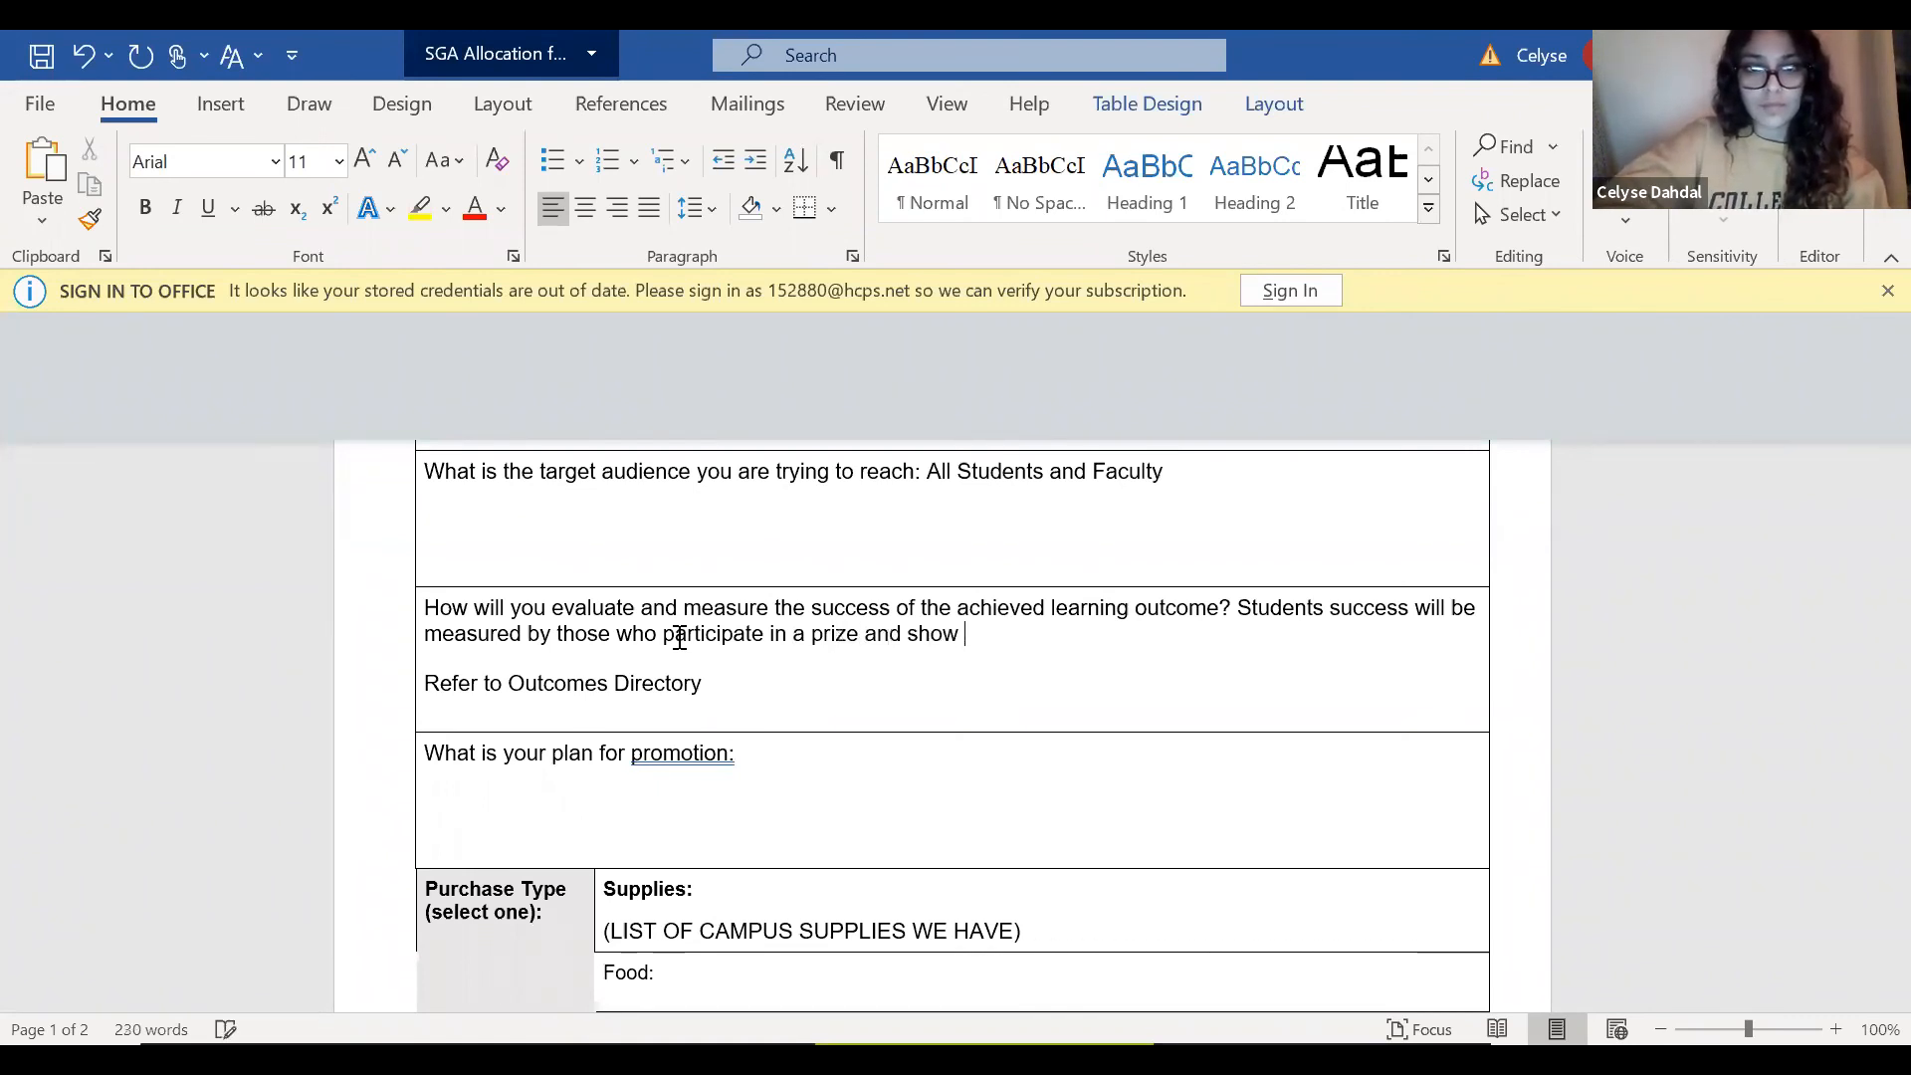
type("what they know.")
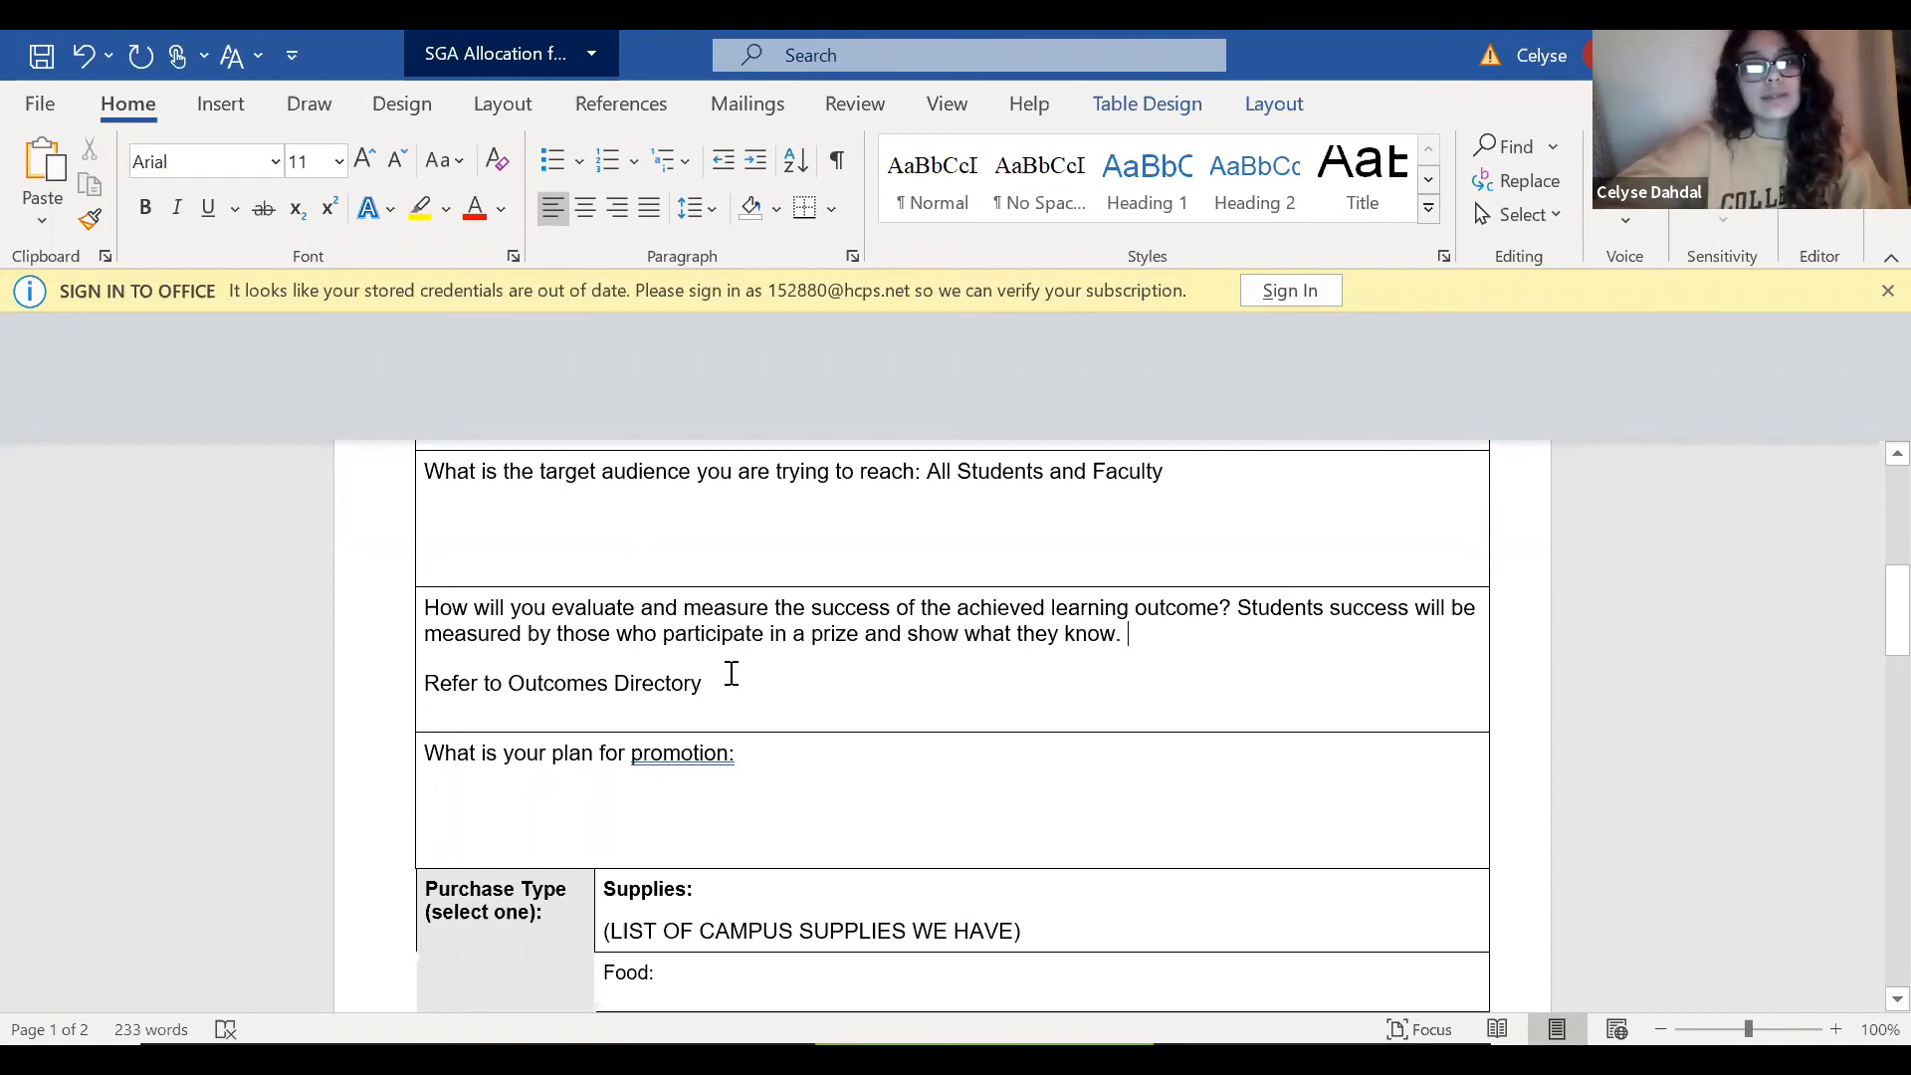
type("raffle for the")
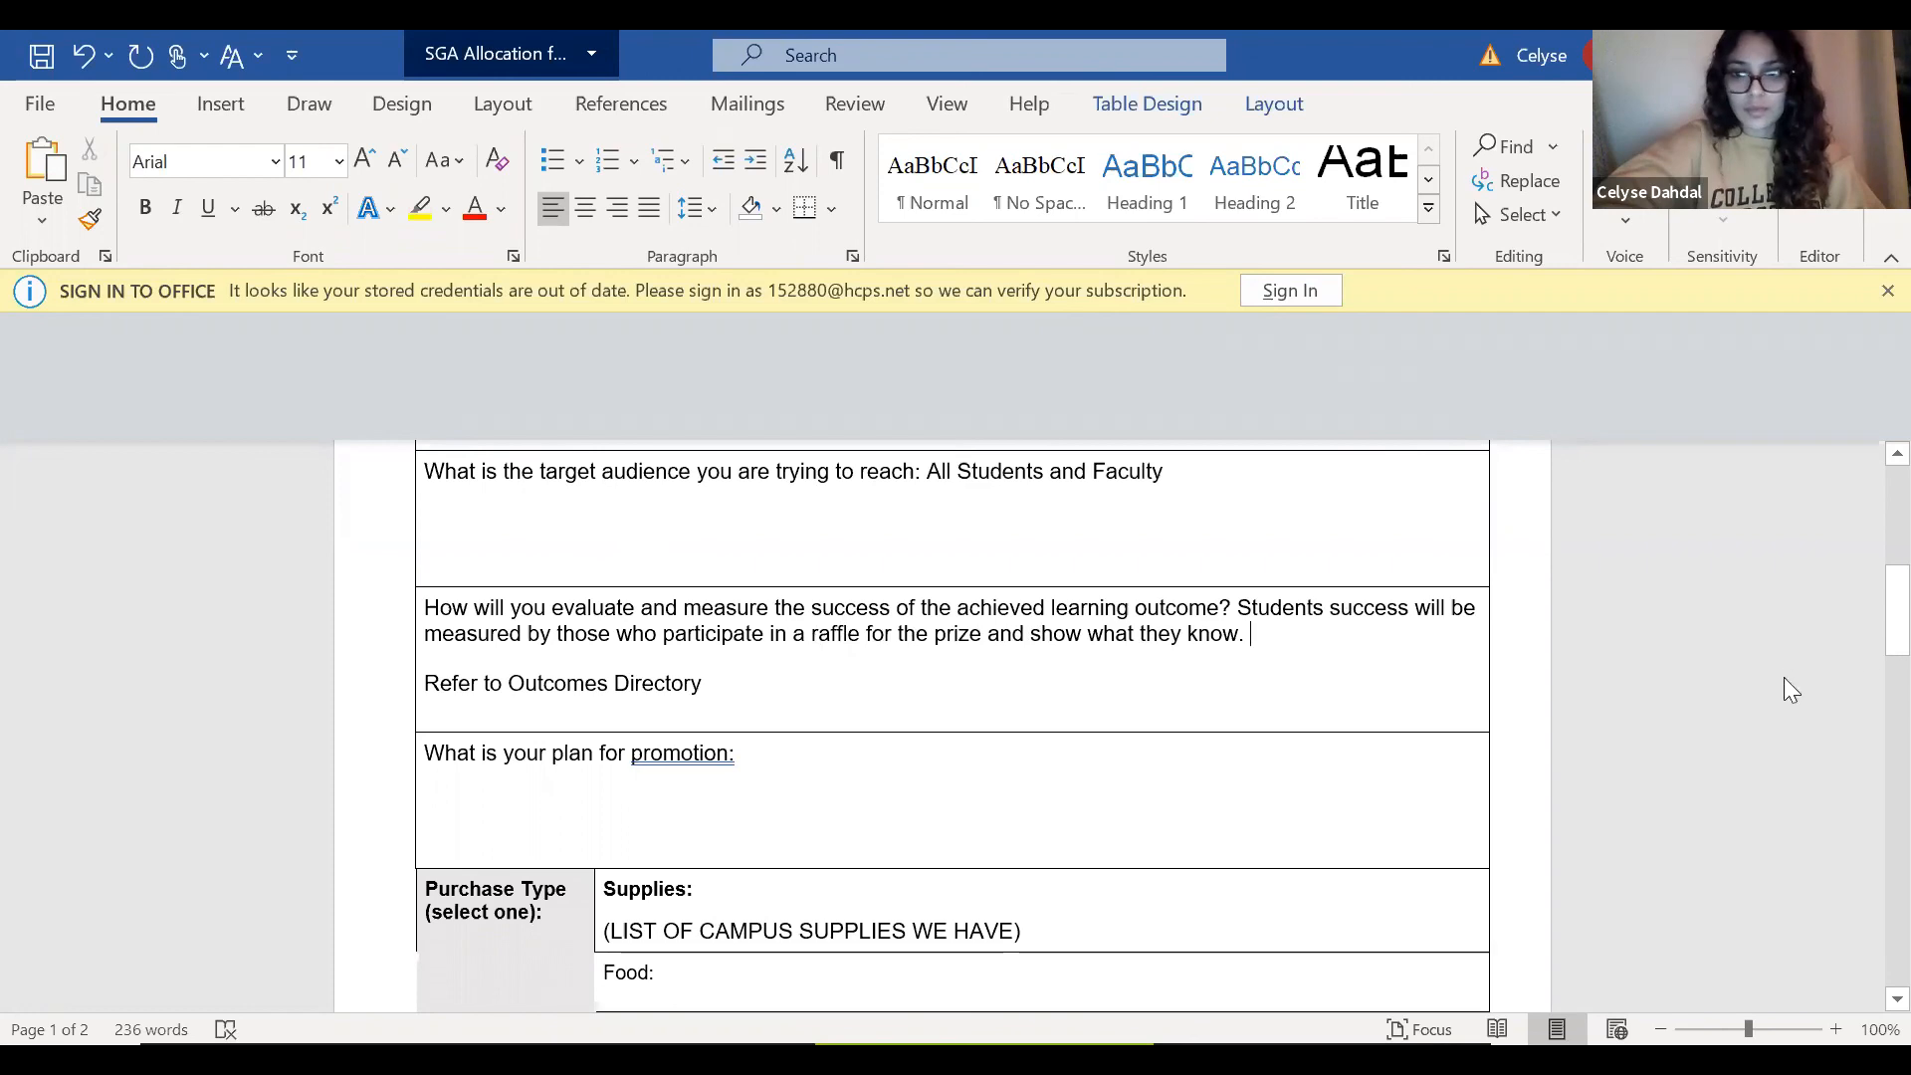
Enter "Social Media and College Website" as the plan for promotion.
scroll(1863, 613, "down", 2)
scroll(1863, 610, "up", 1)
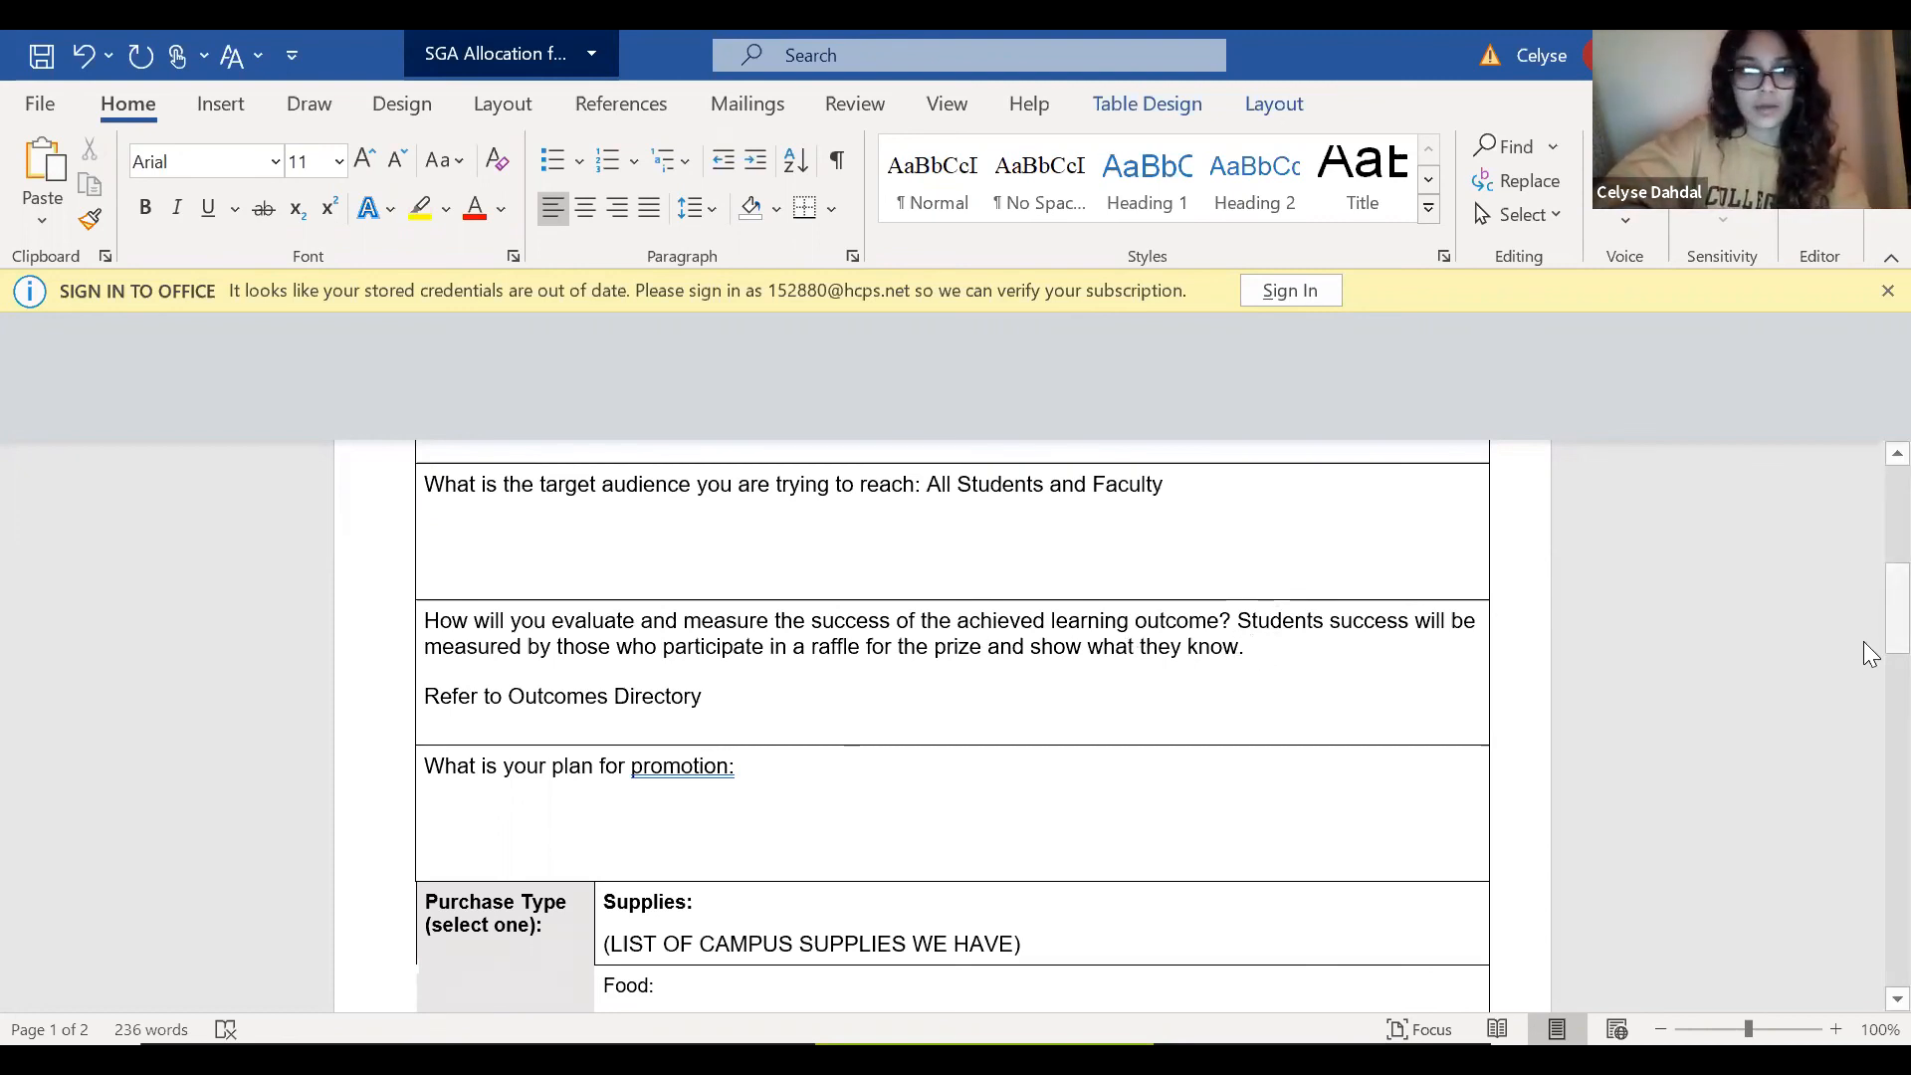
left_click_drag(1887, 642, 1887, 654)
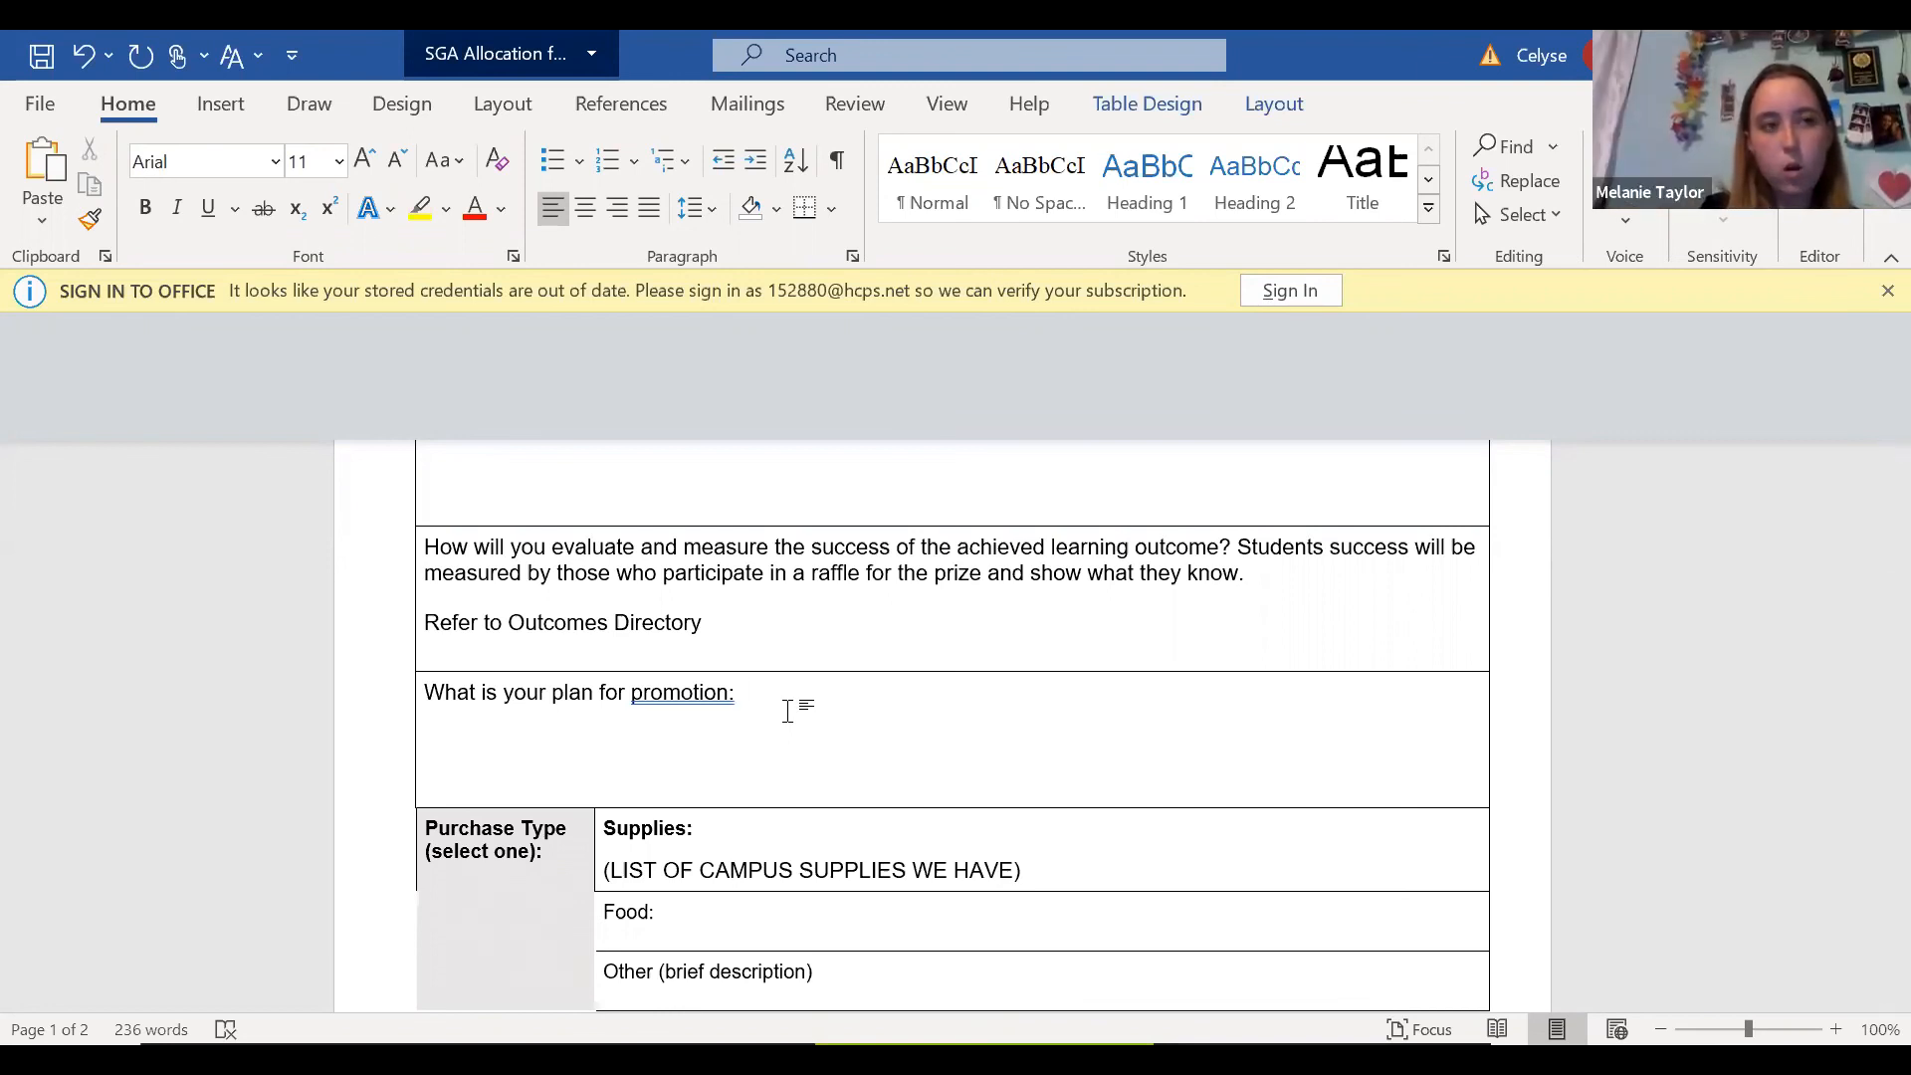
type("S")
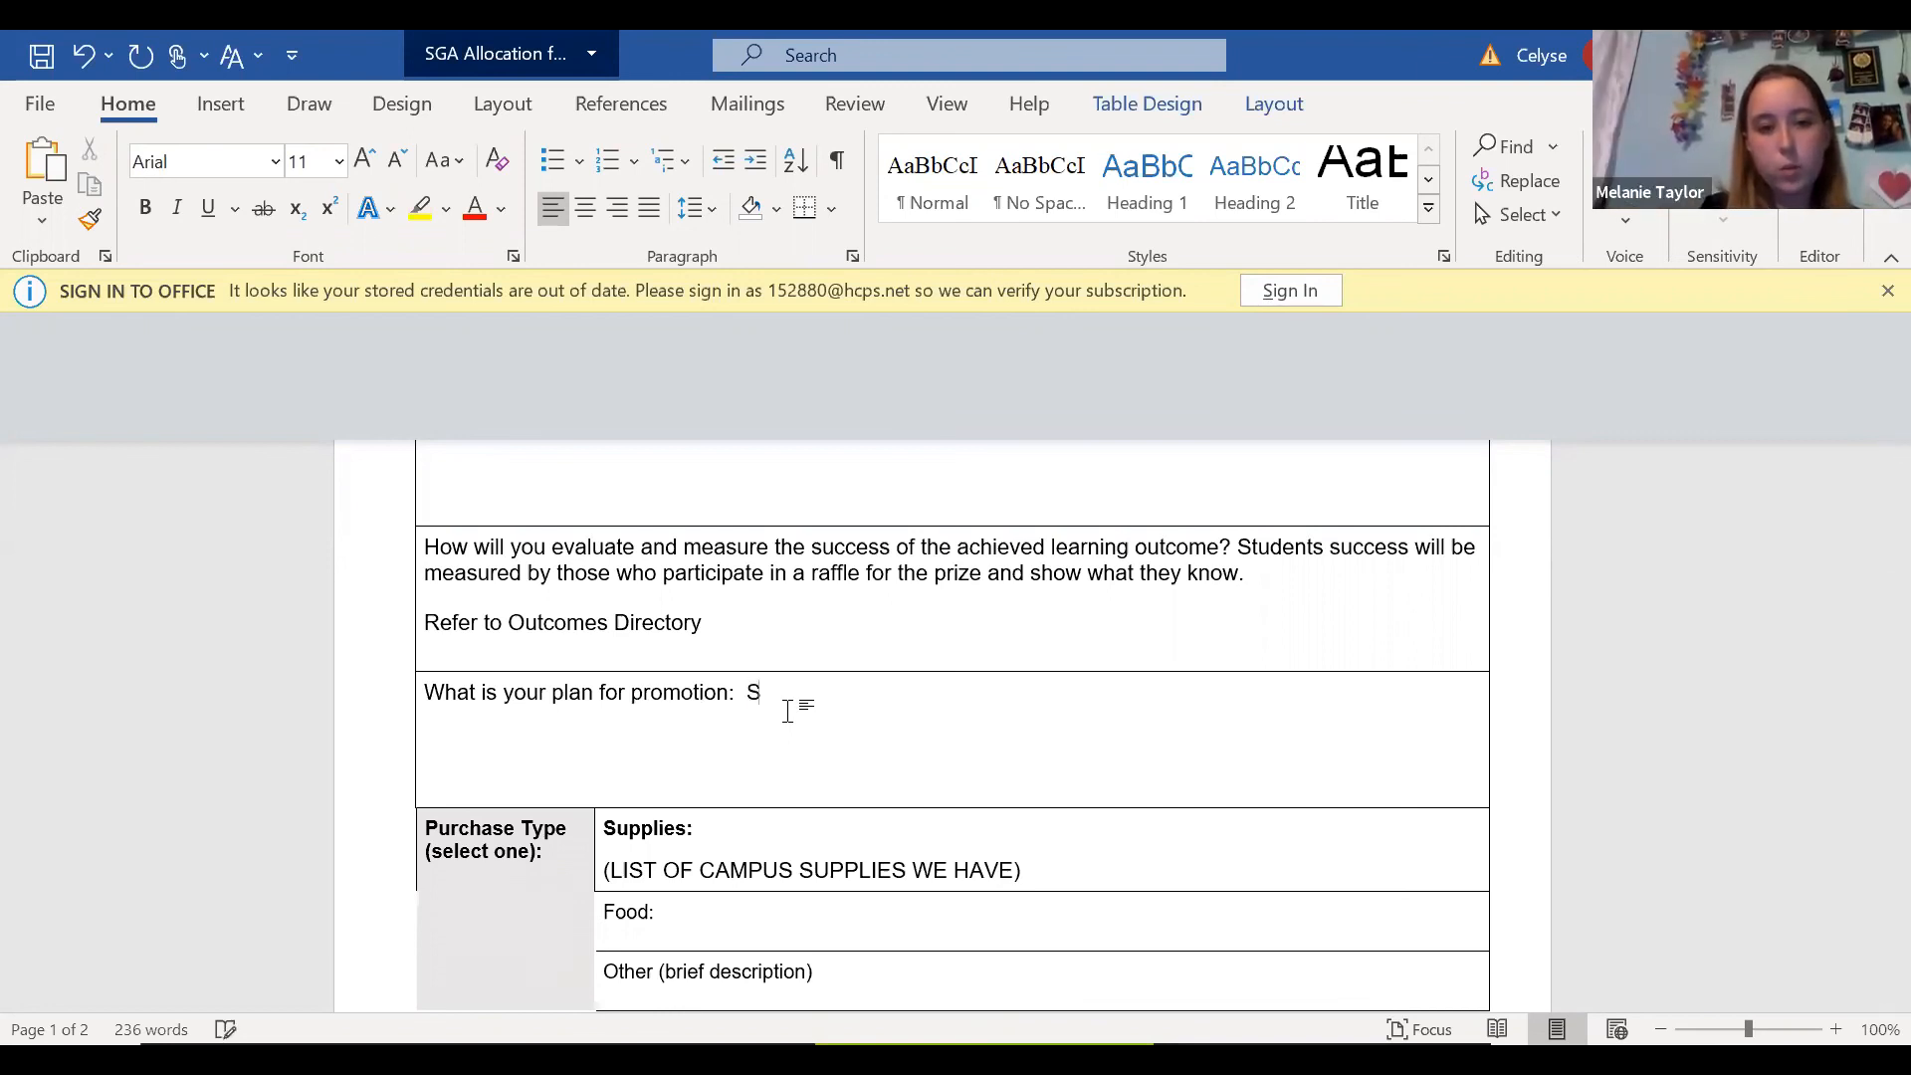
type("ocial Med")
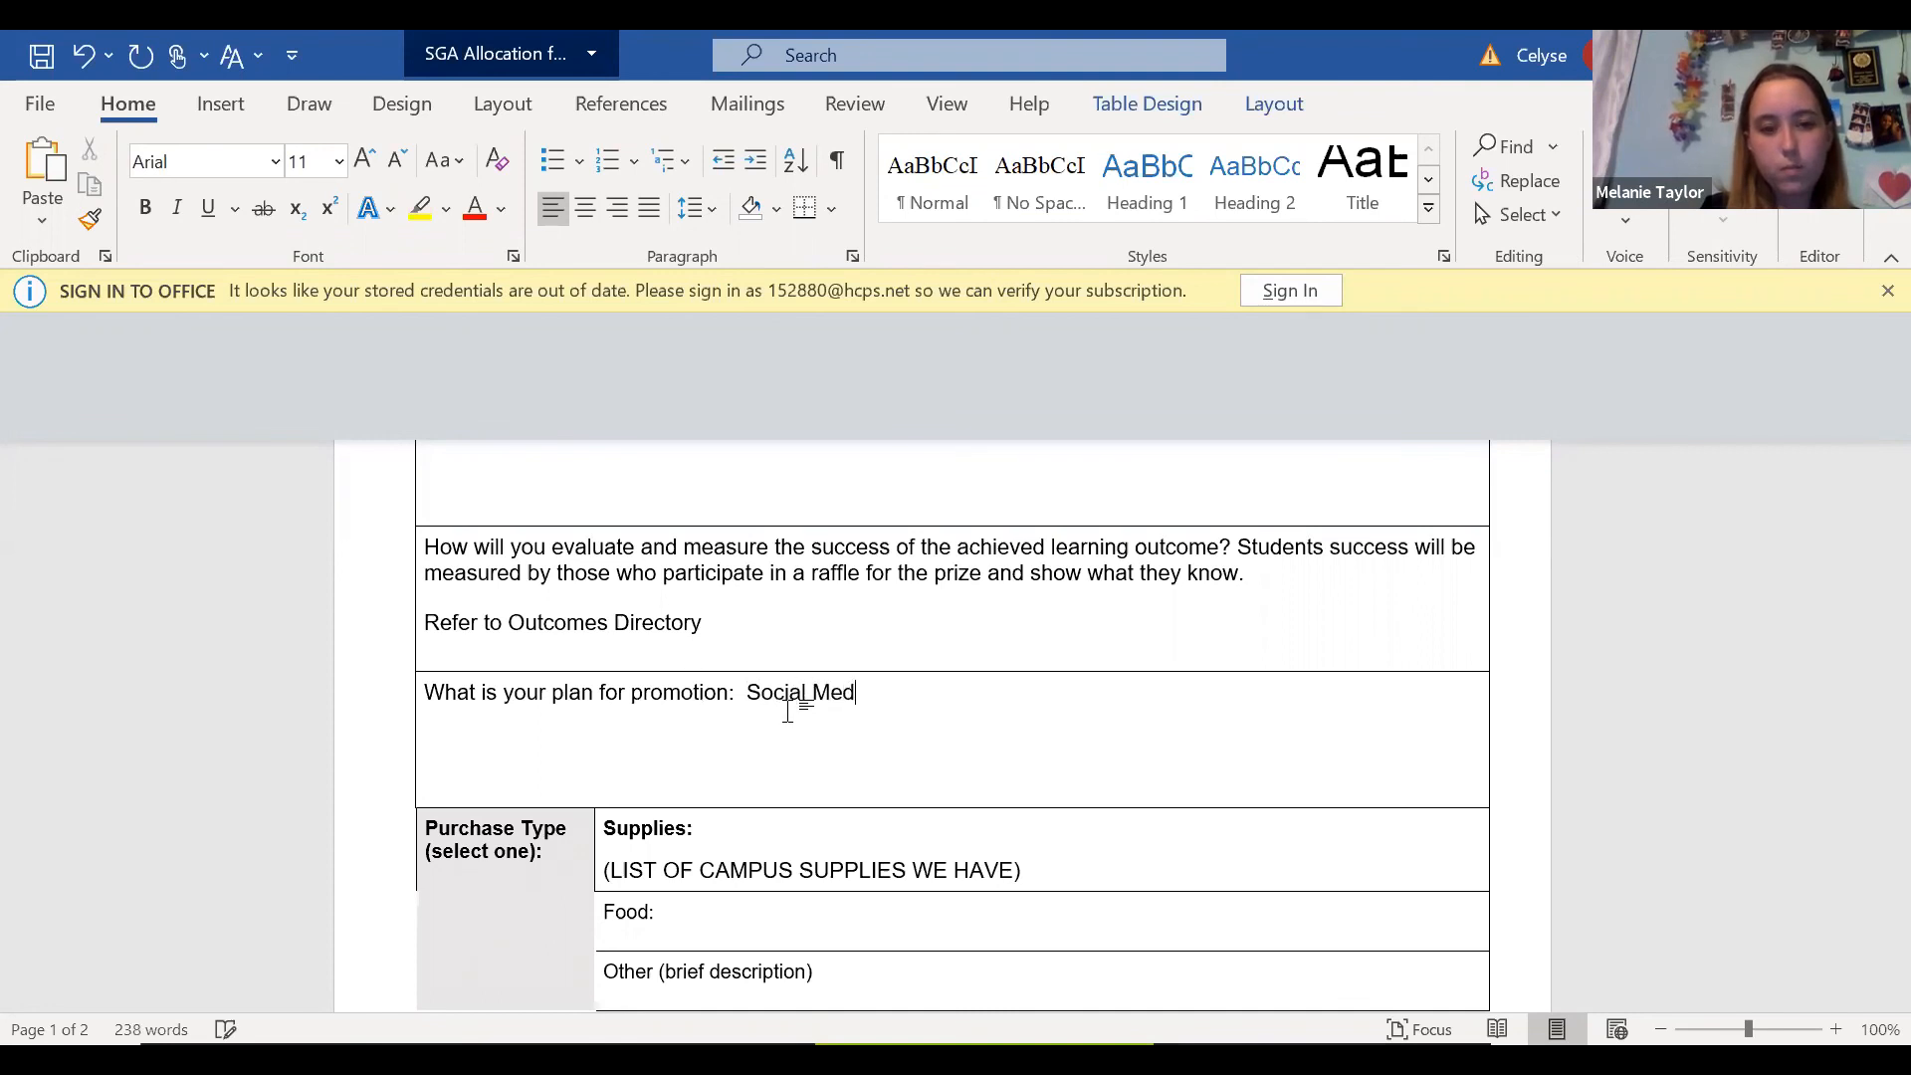
type("ia and Col")
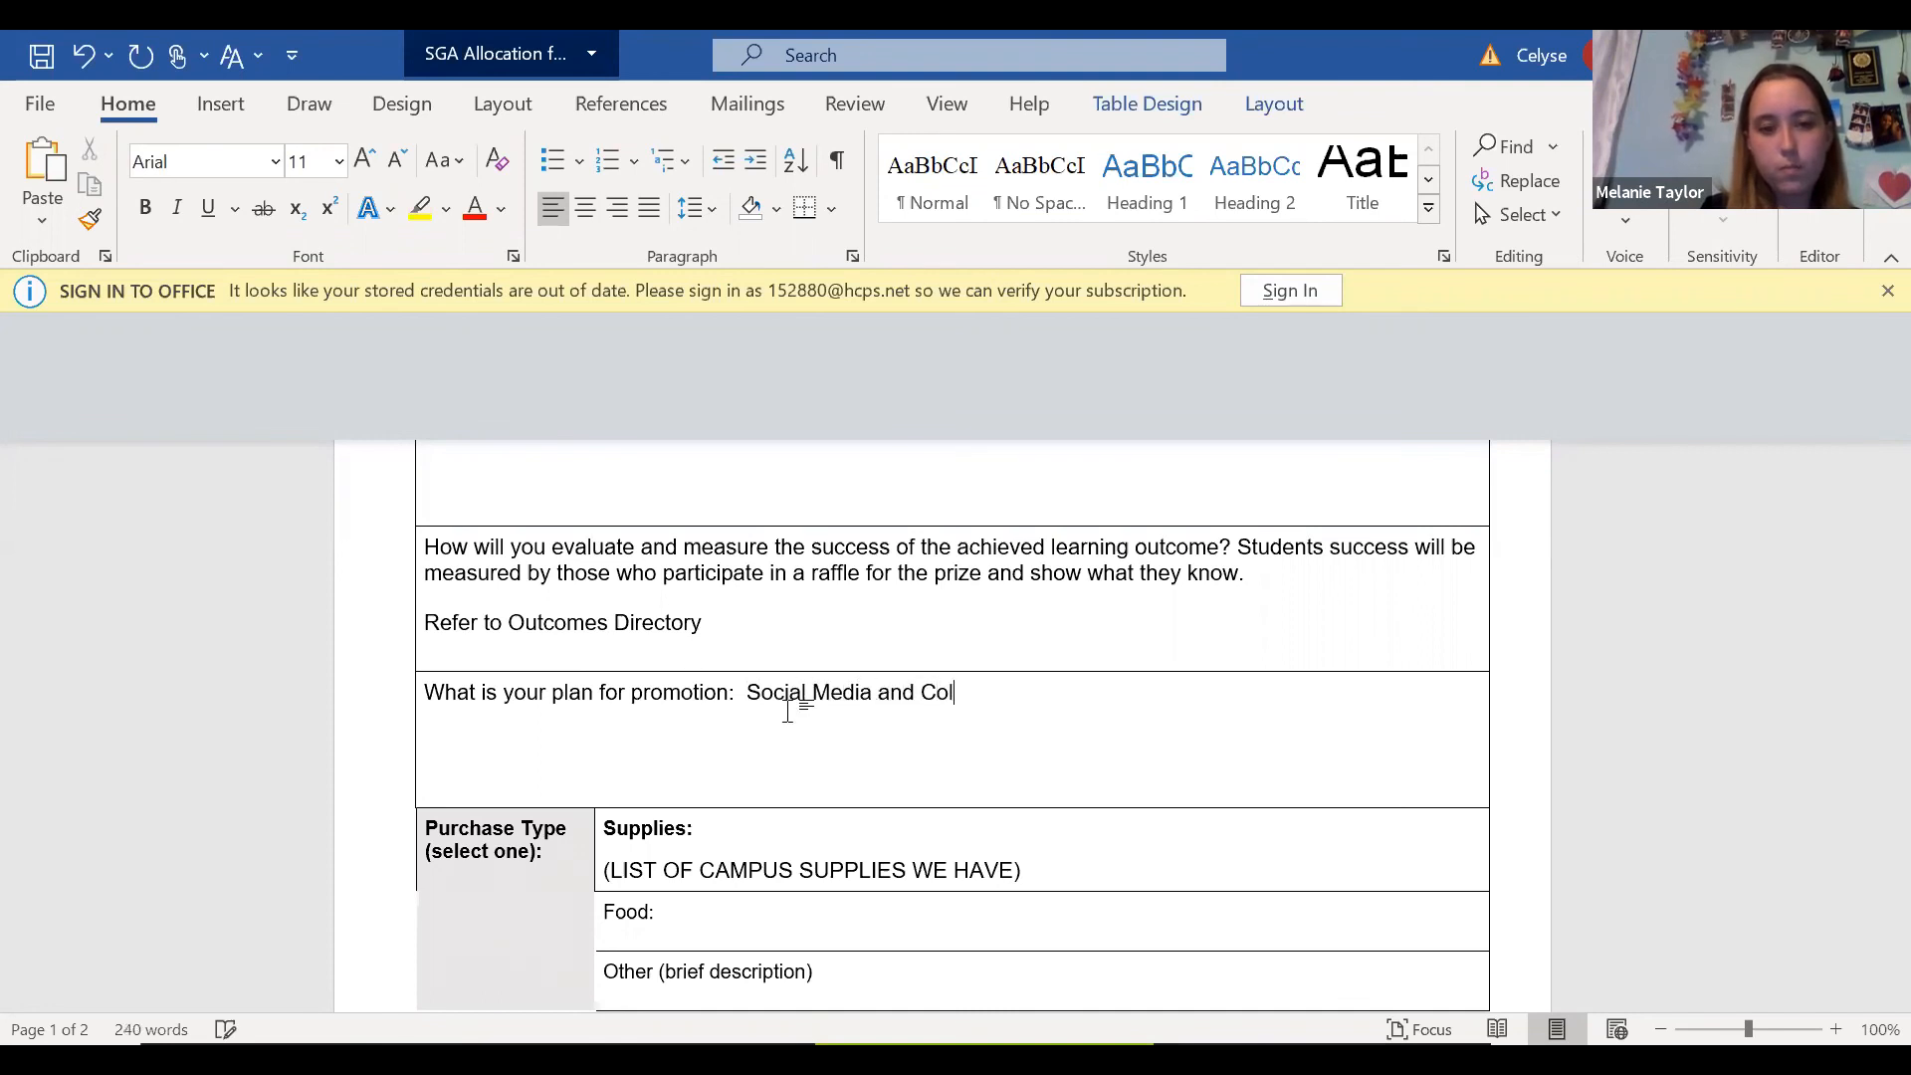
type("lege Website")
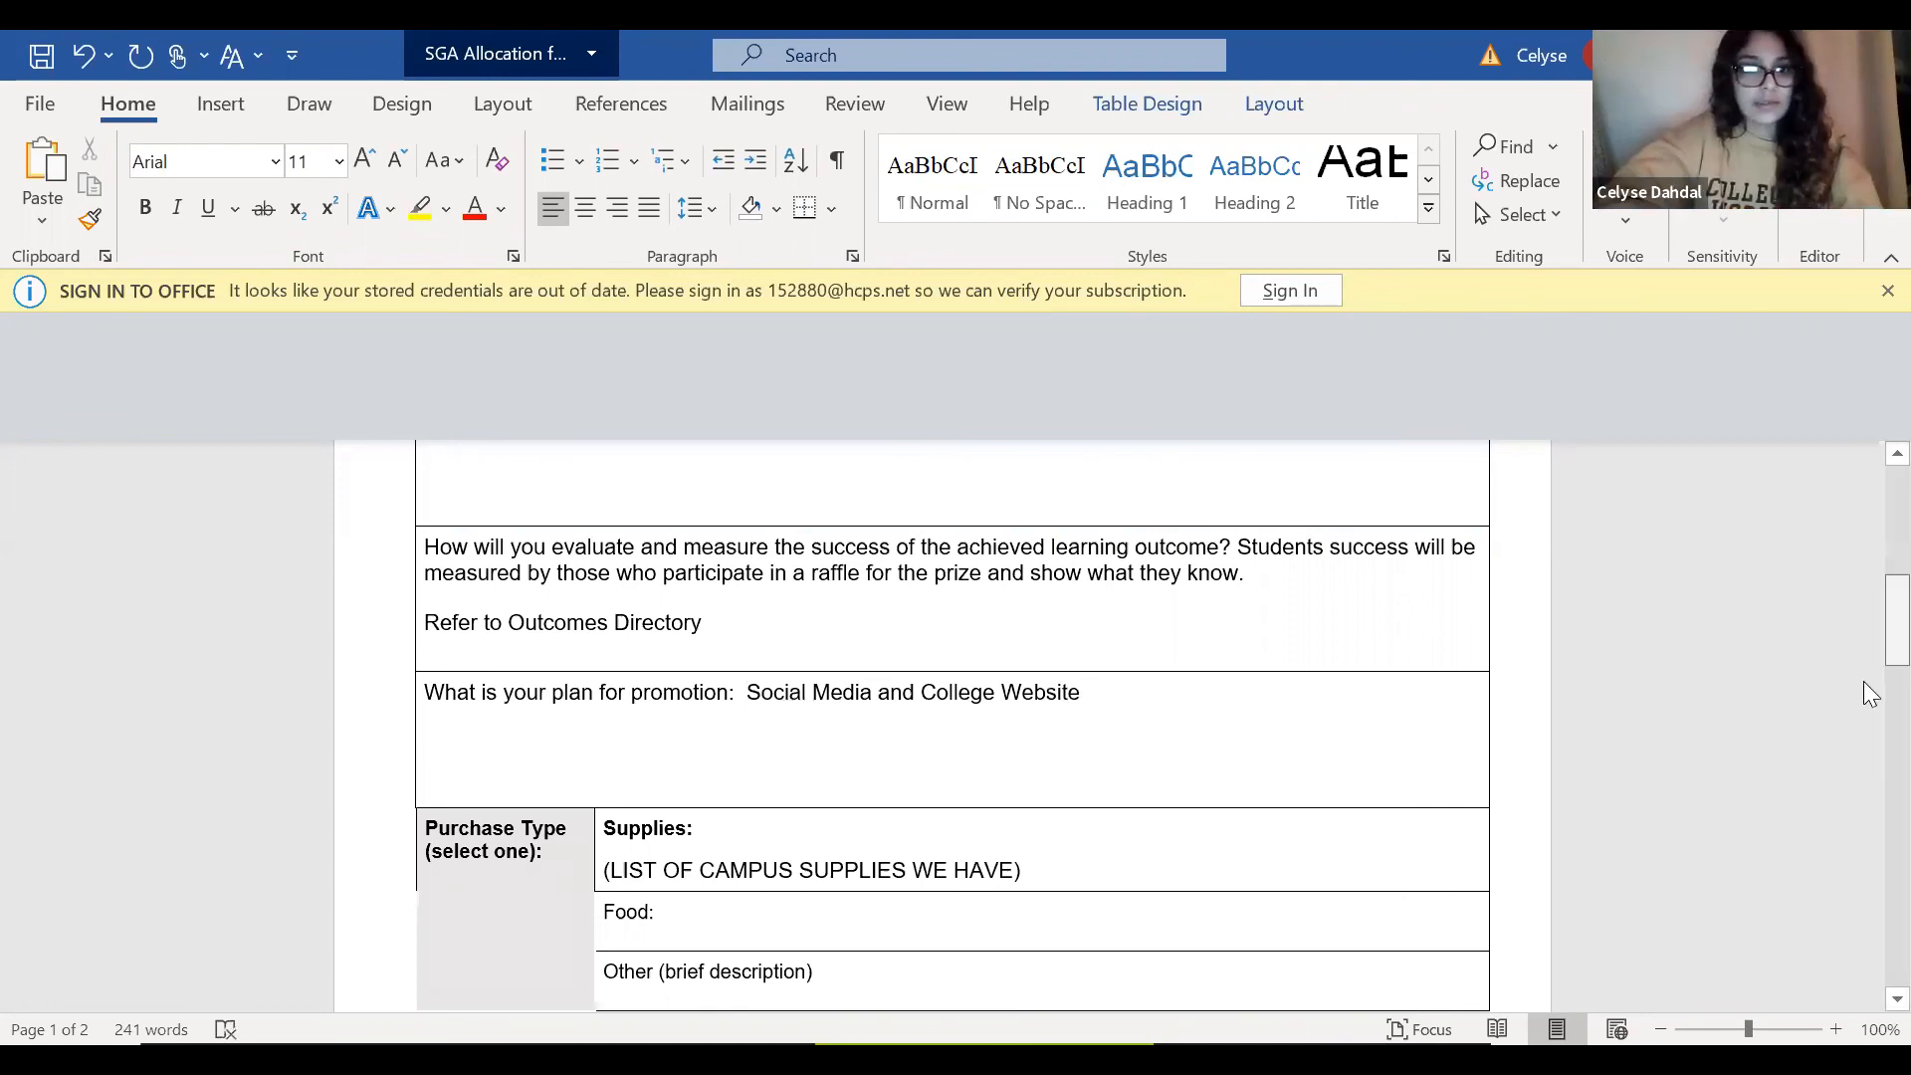
Review the purchase type section, the invoice or price quote note, and the item table that follows.
scroll(1869, 666, "down", 3)
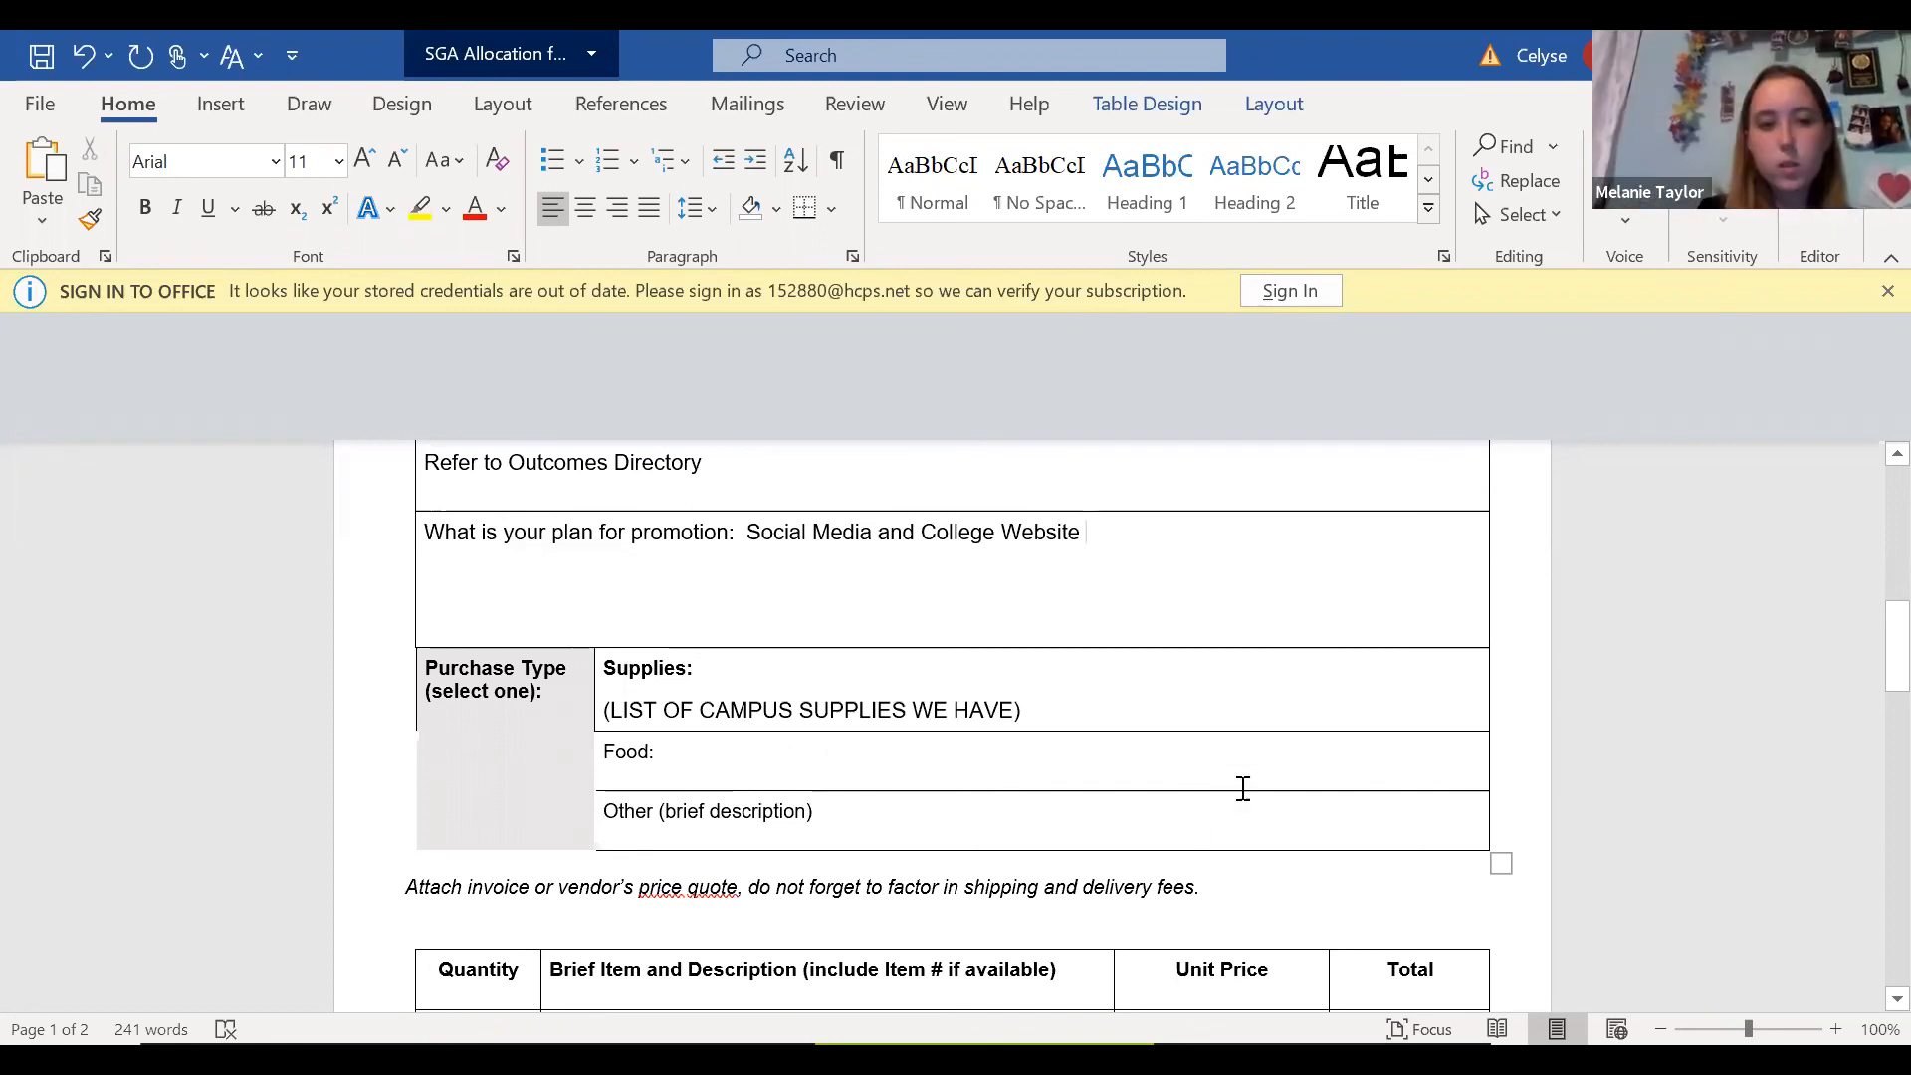
left_click(1151, 773)
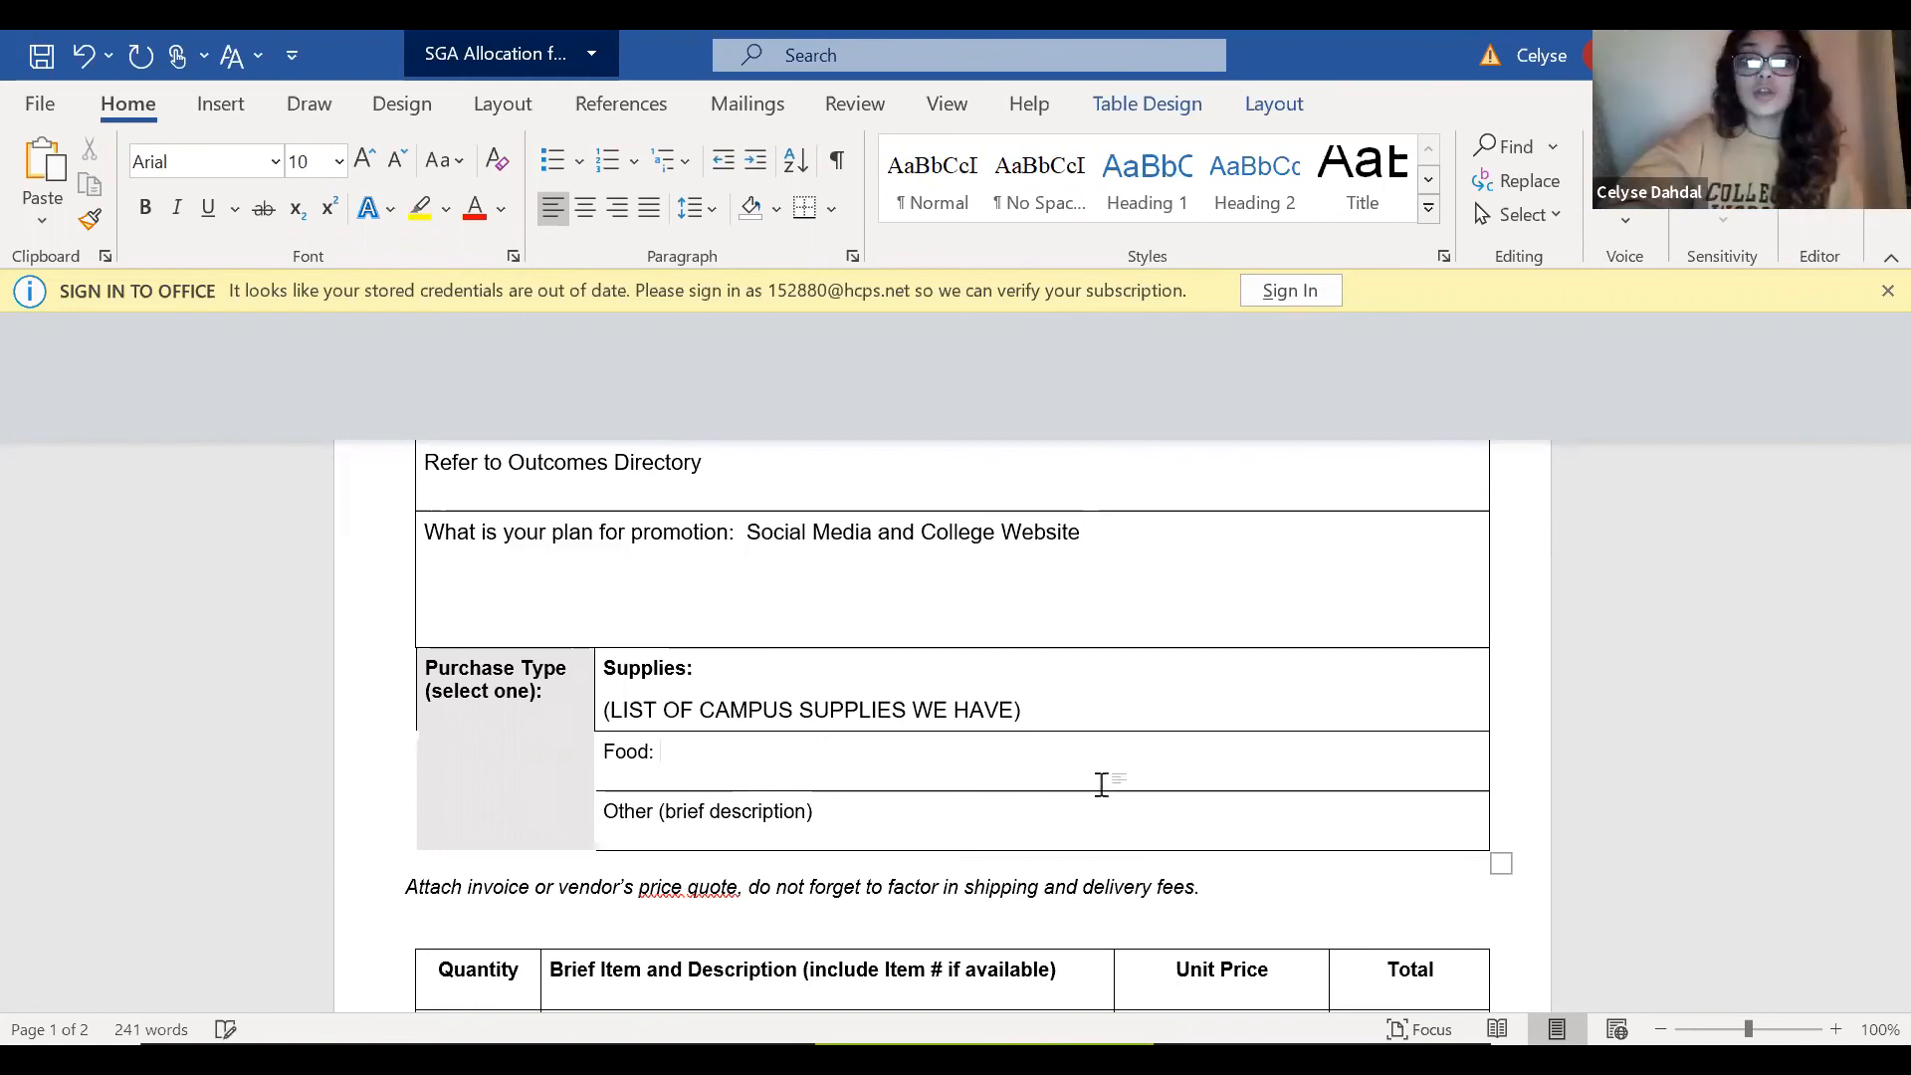
left_click(1230, 883)
key("shift+Down")
key("shift+Down")
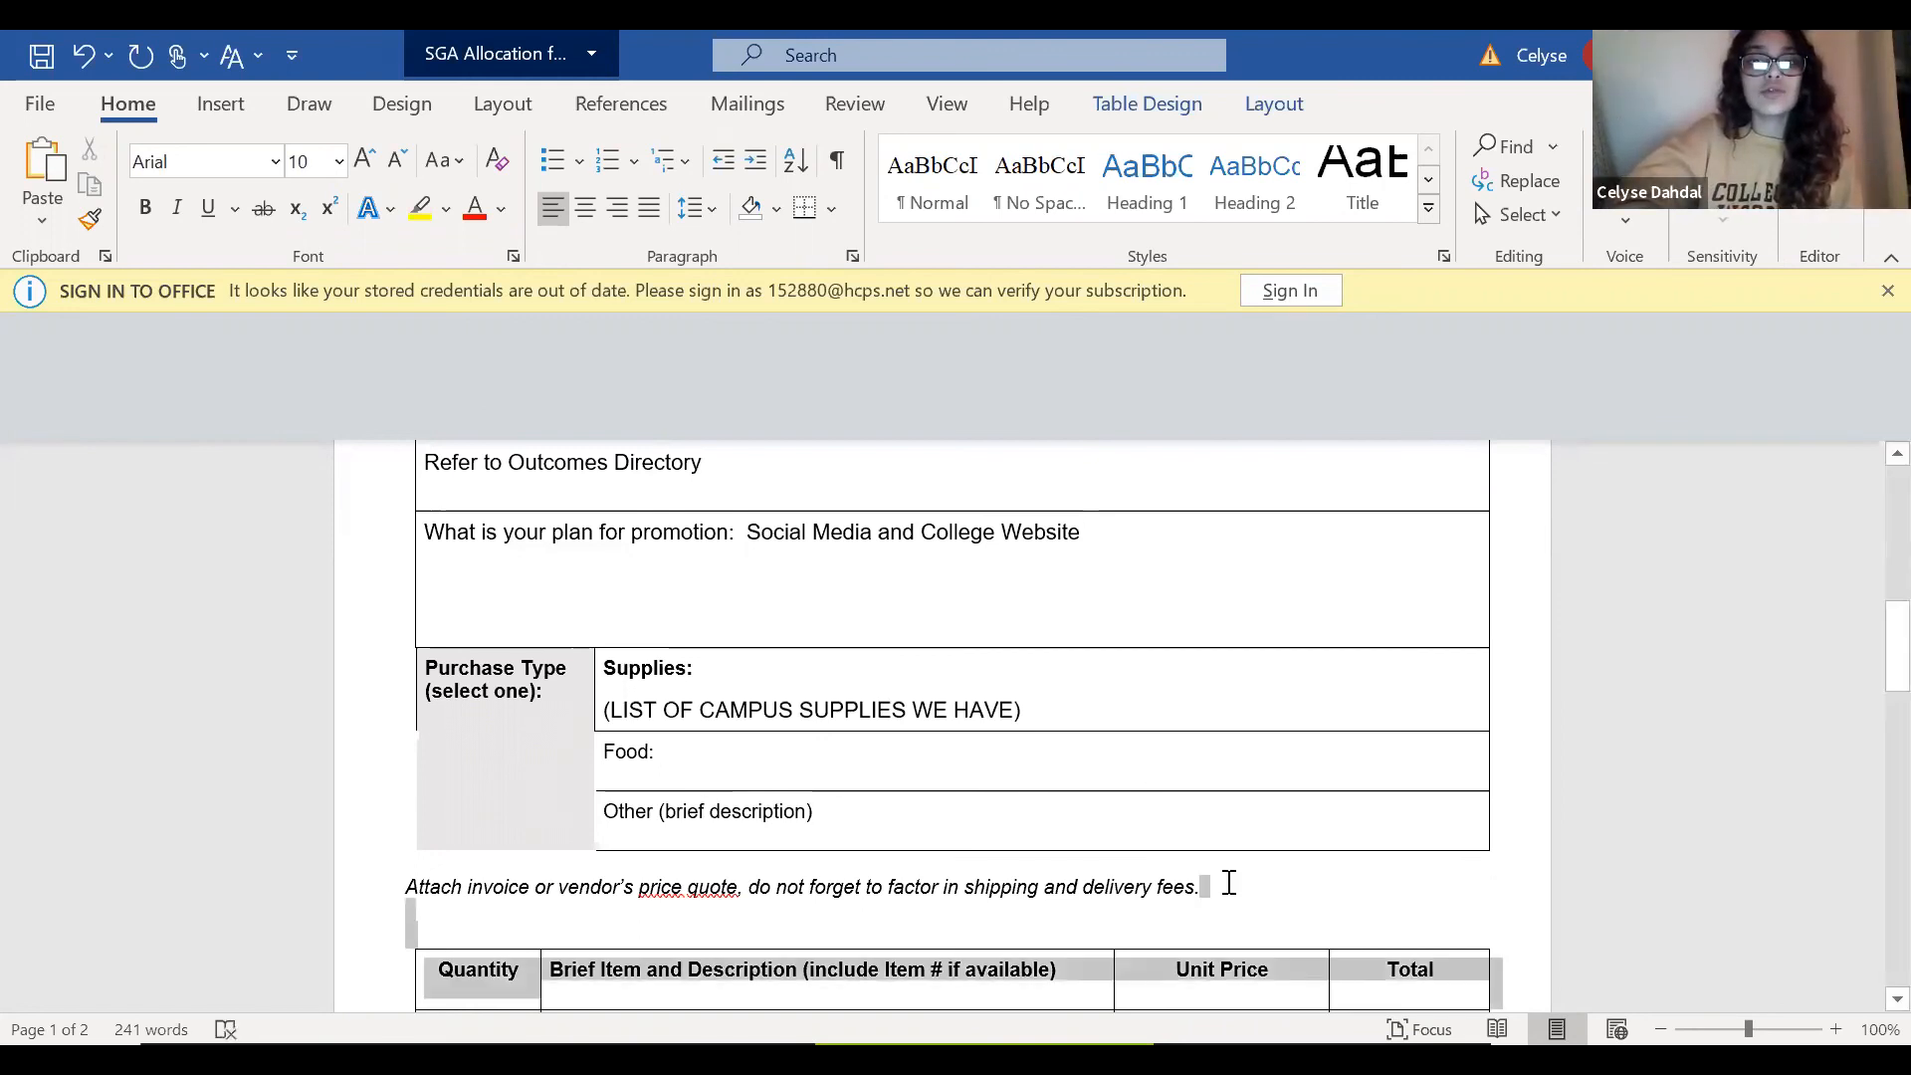
key("Down")
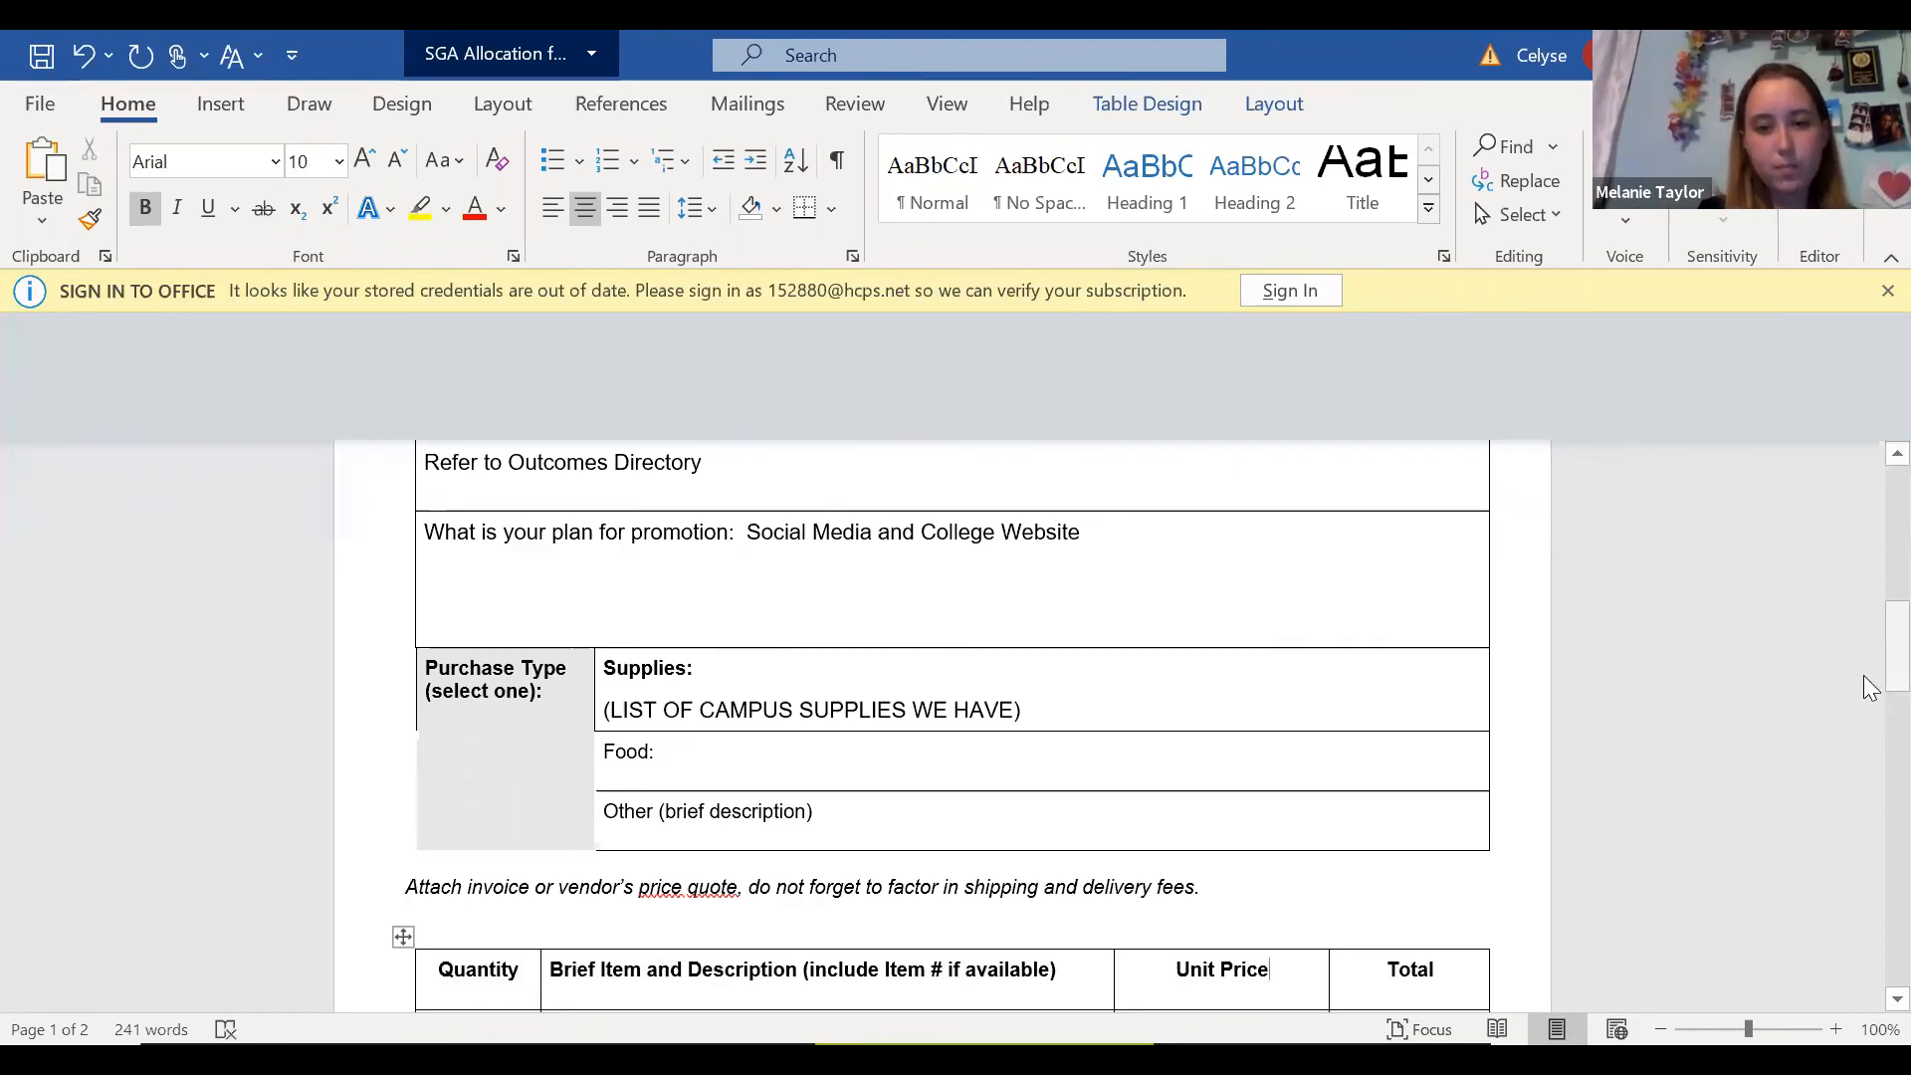
left_click_drag(1867, 687, 1869, 719)
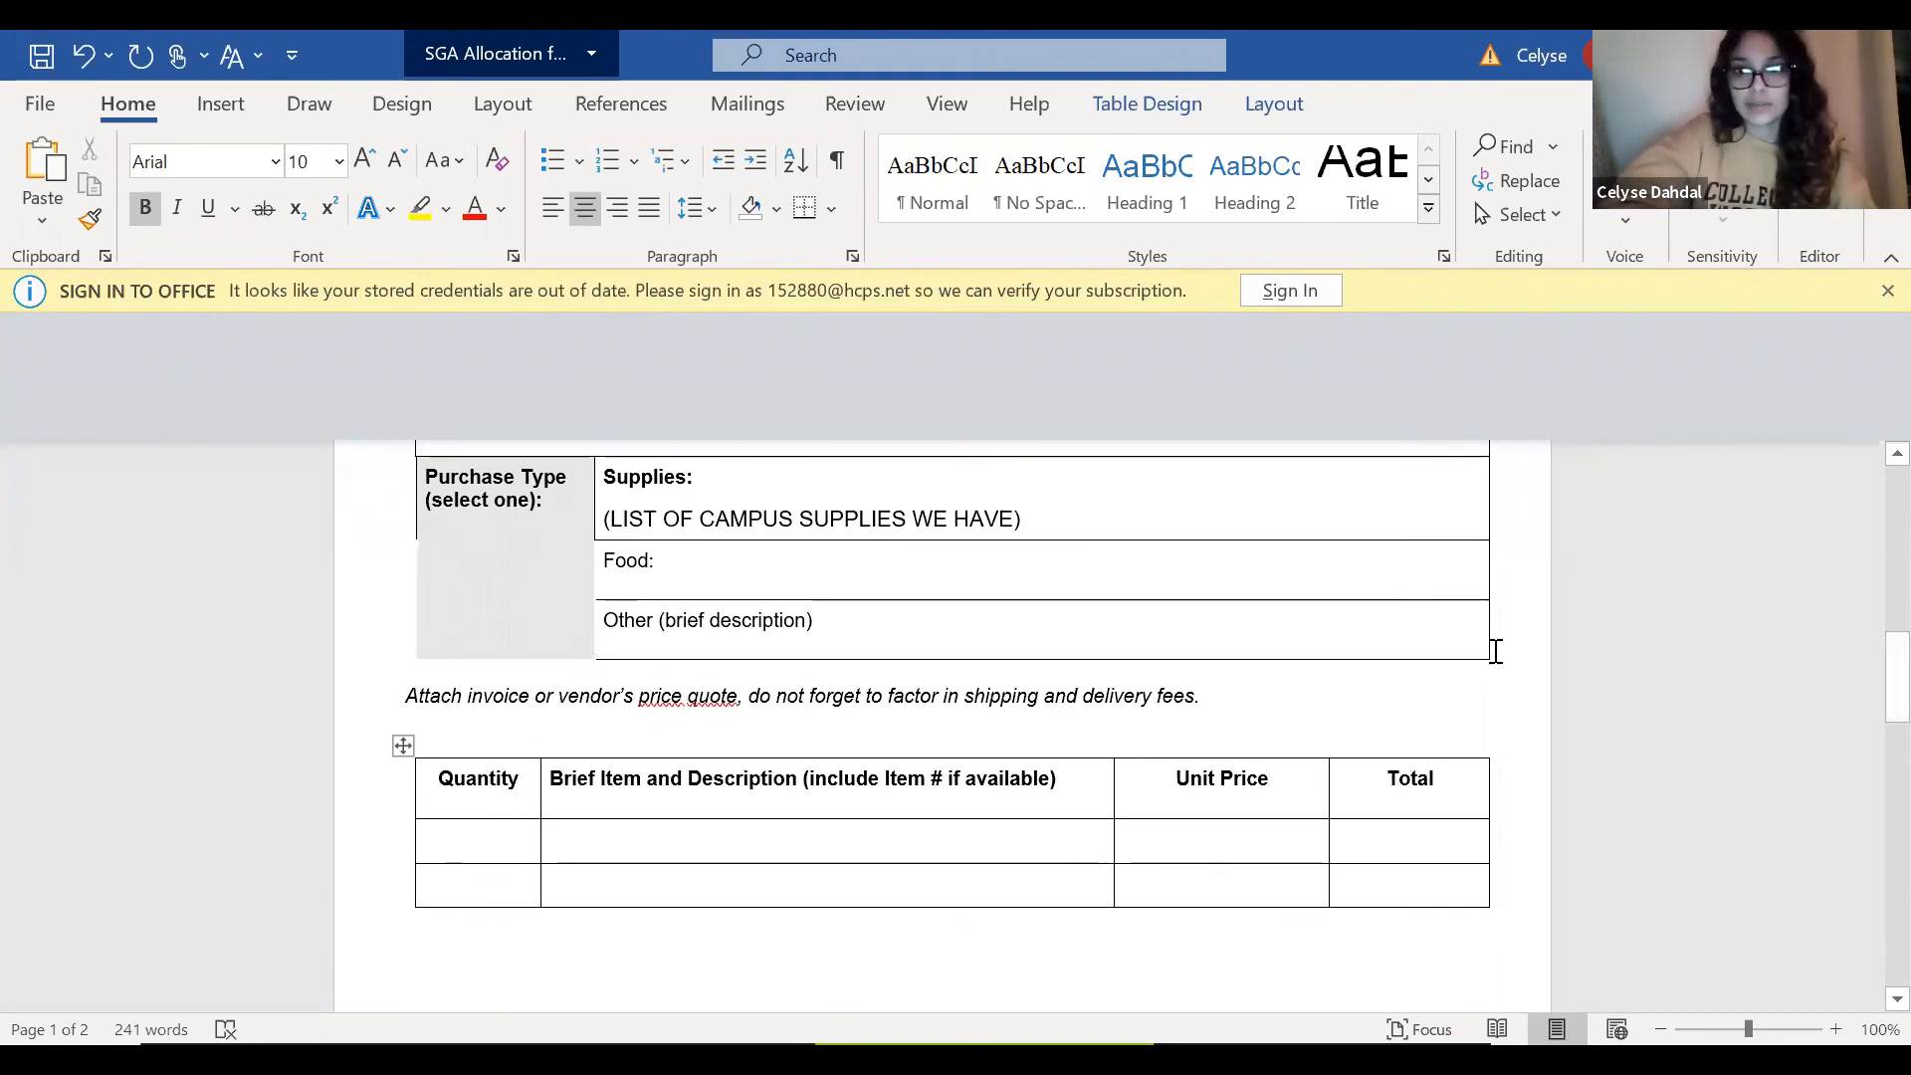
left_click_drag(1869, 727, 1869, 762)
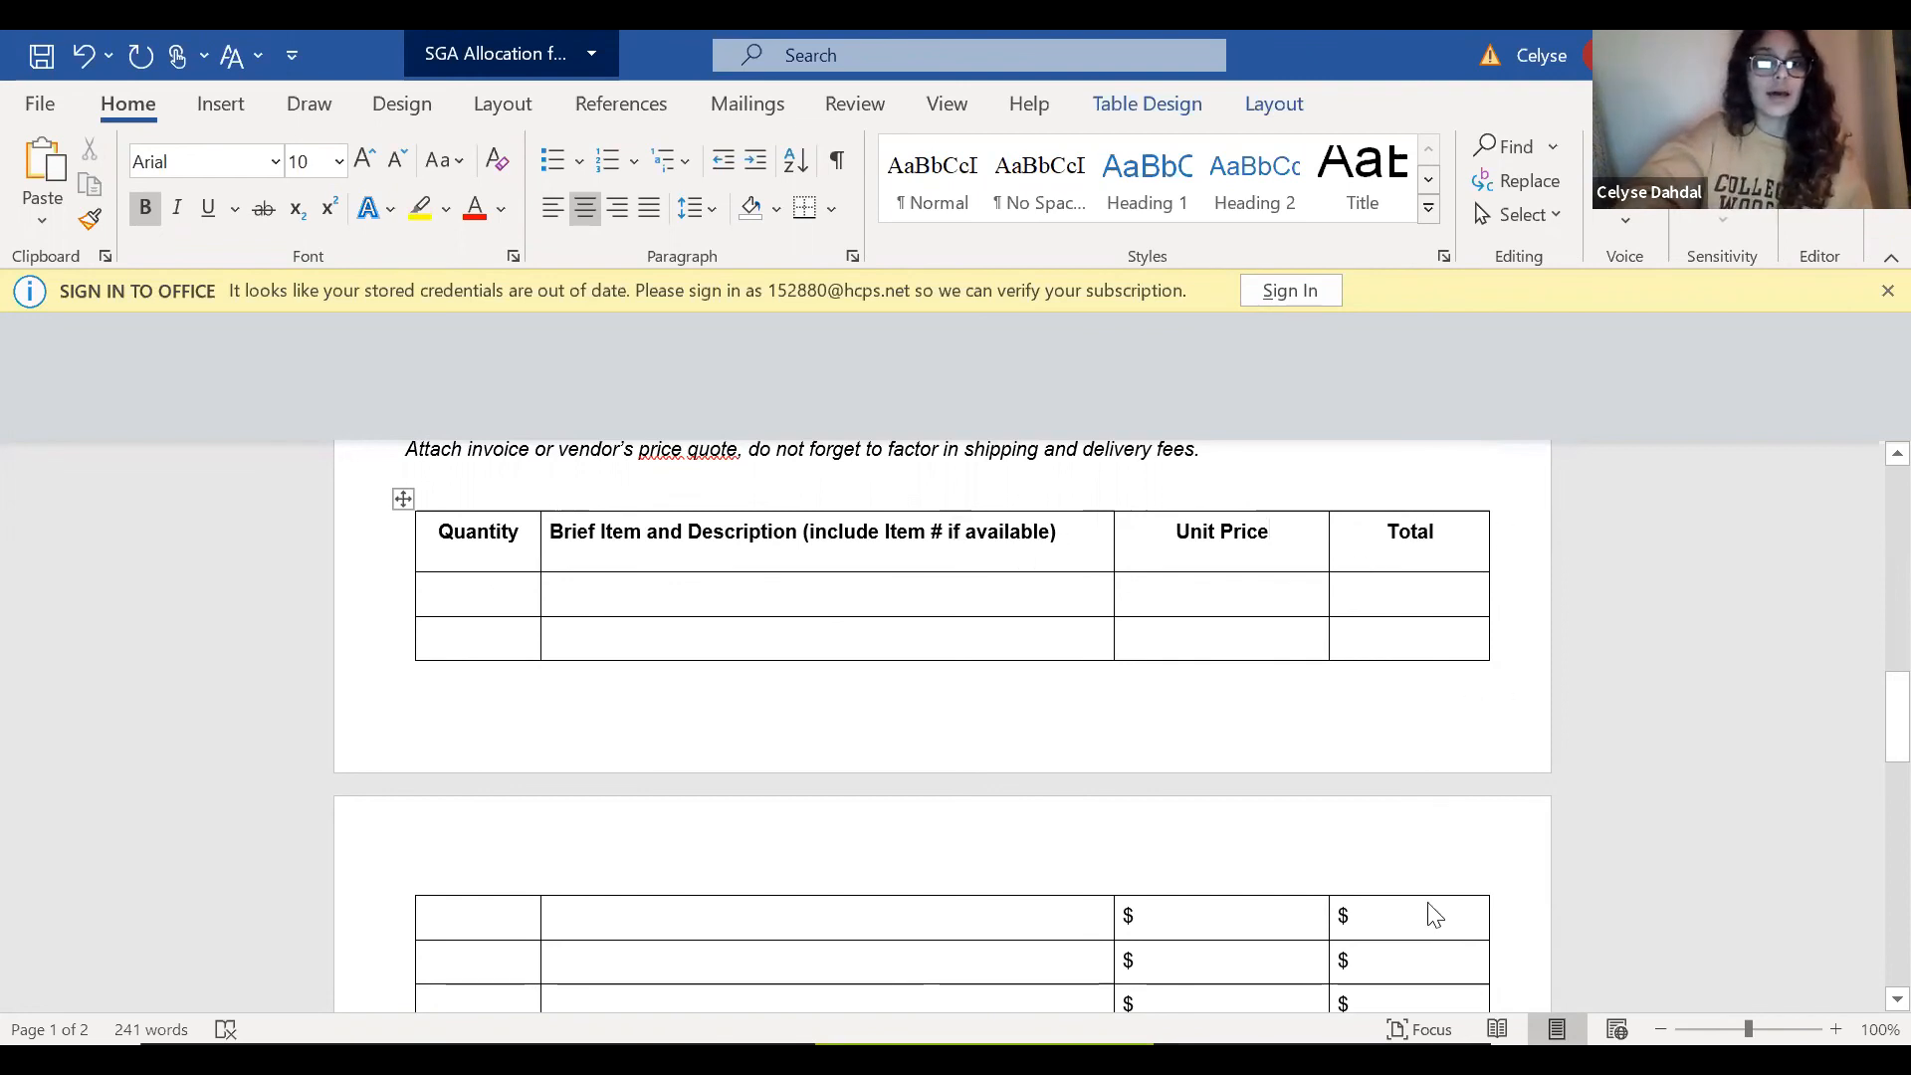
In the first empty row of the item table, enter quantity 100 and the description "Silly Hats".
key("Tab")
key("Tab")
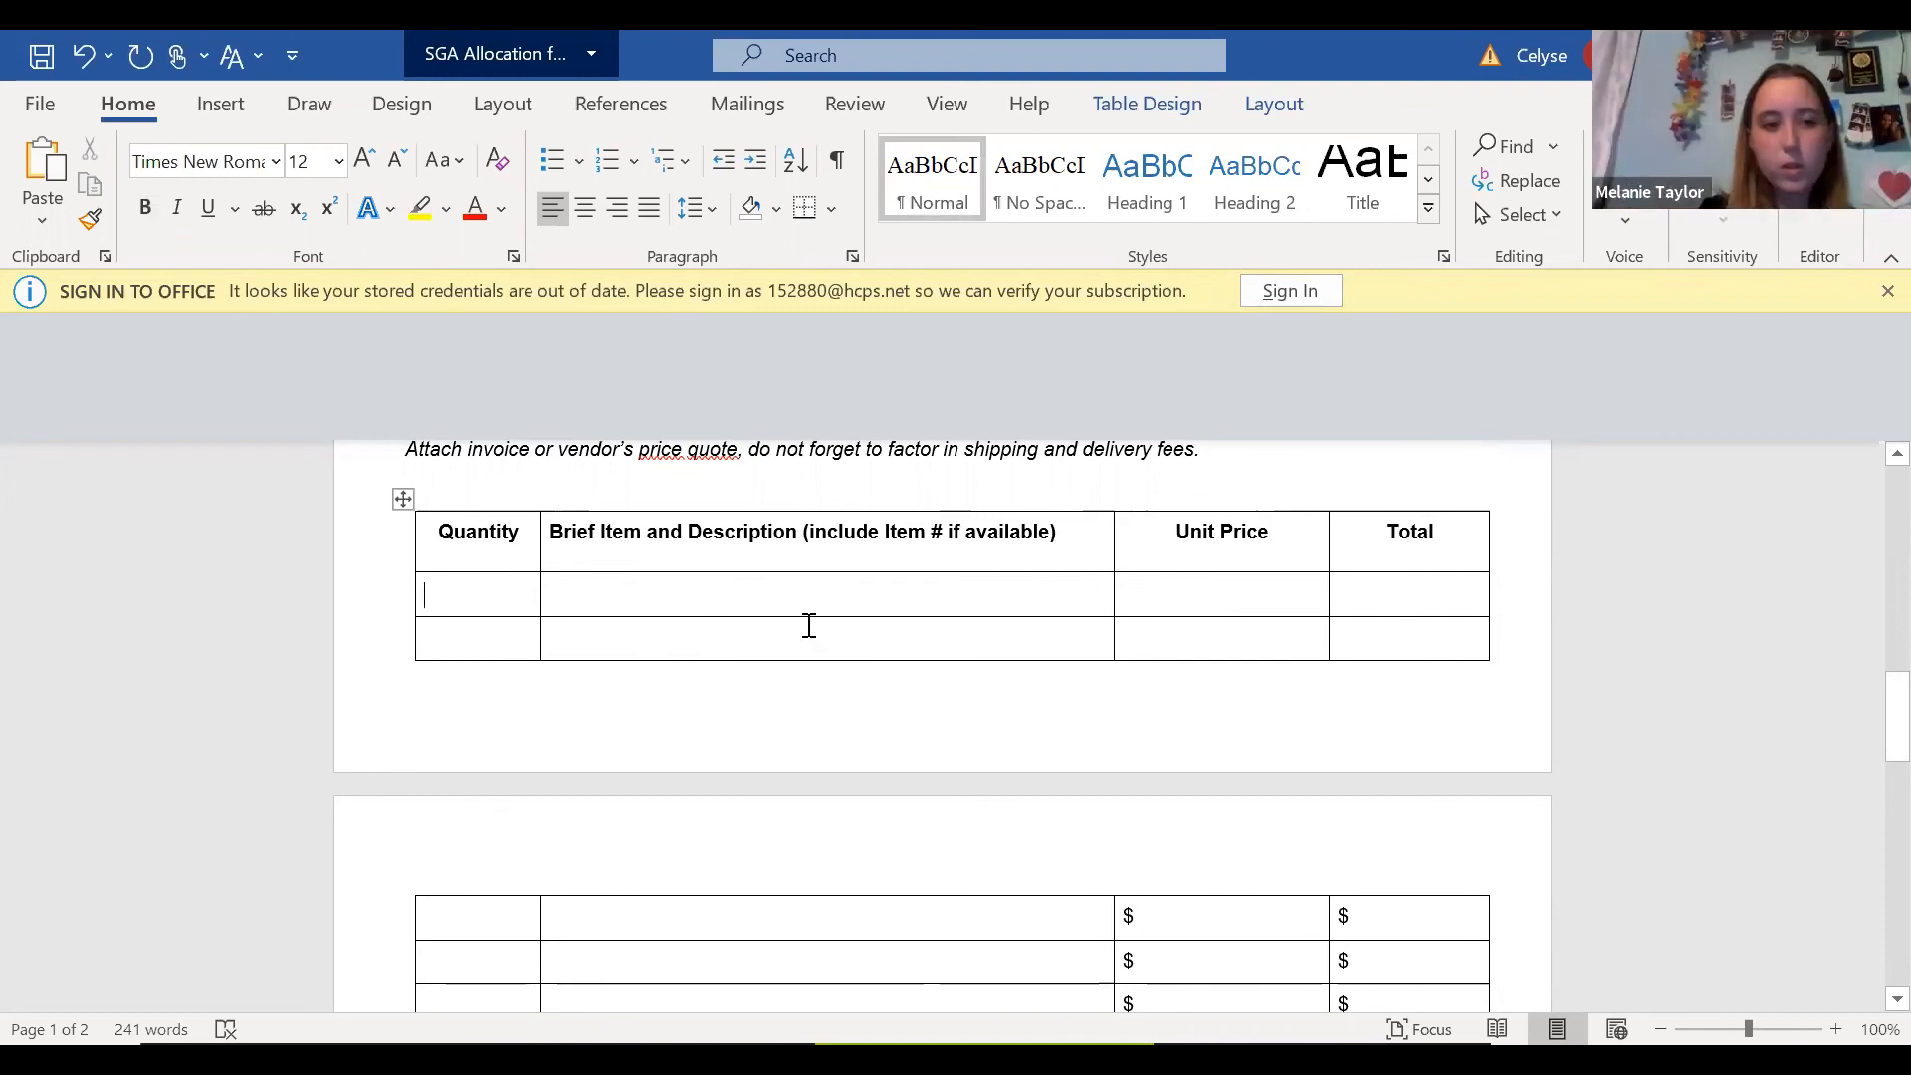
left_click(762, 587)
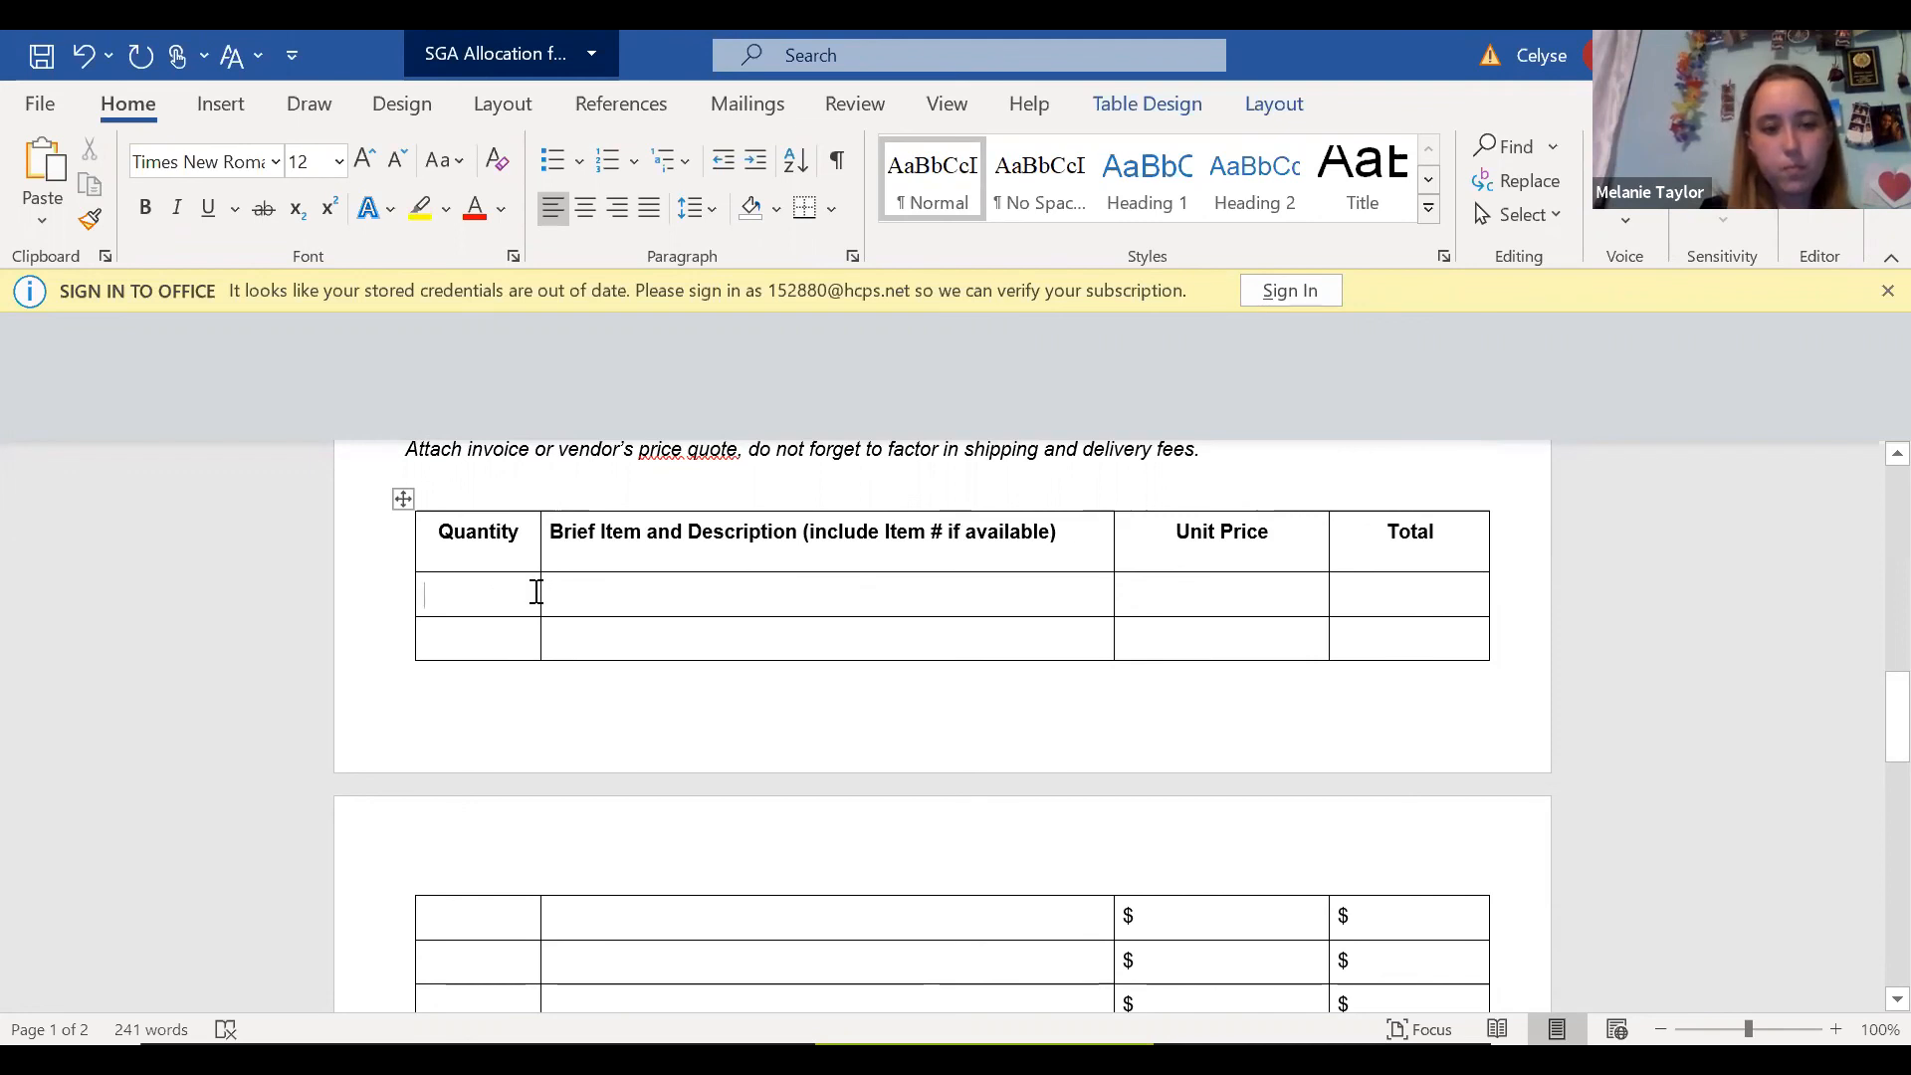
type("100")
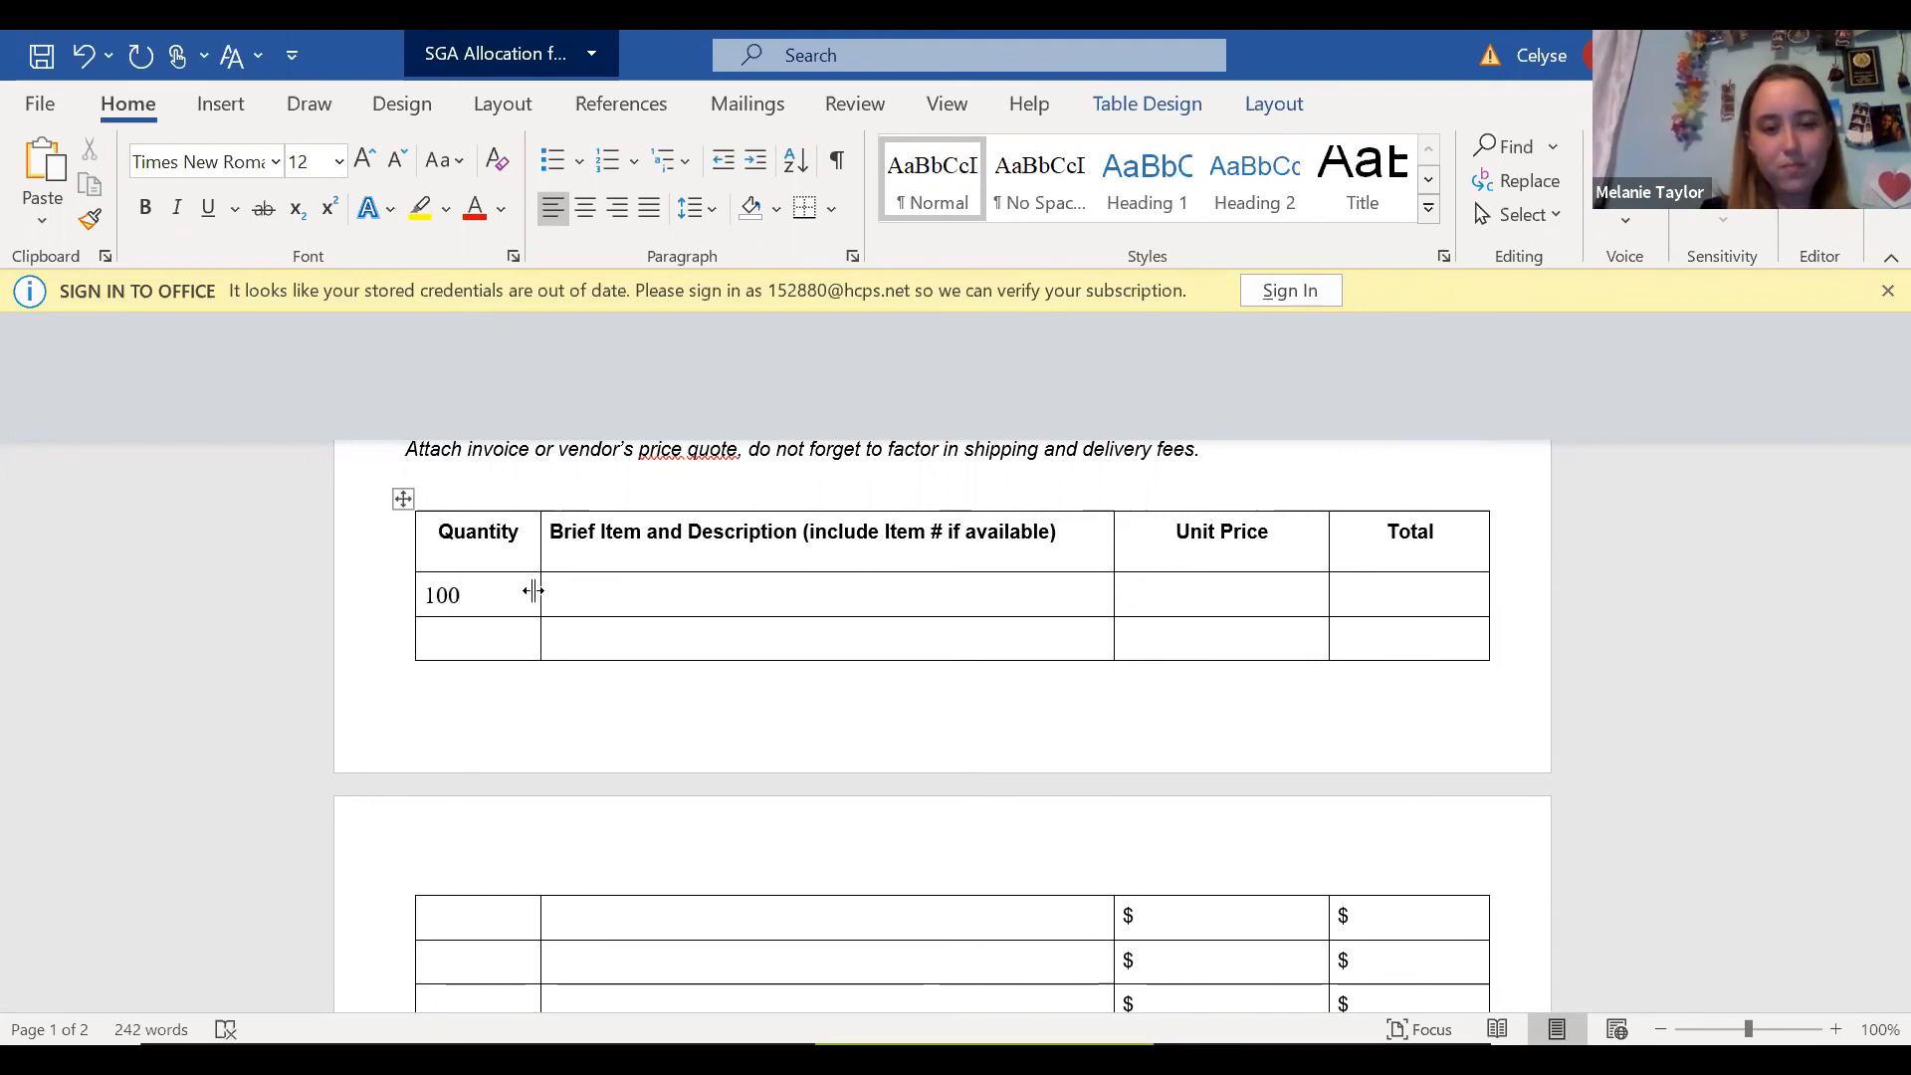
left_click(630, 595)
type("Silly Hand")
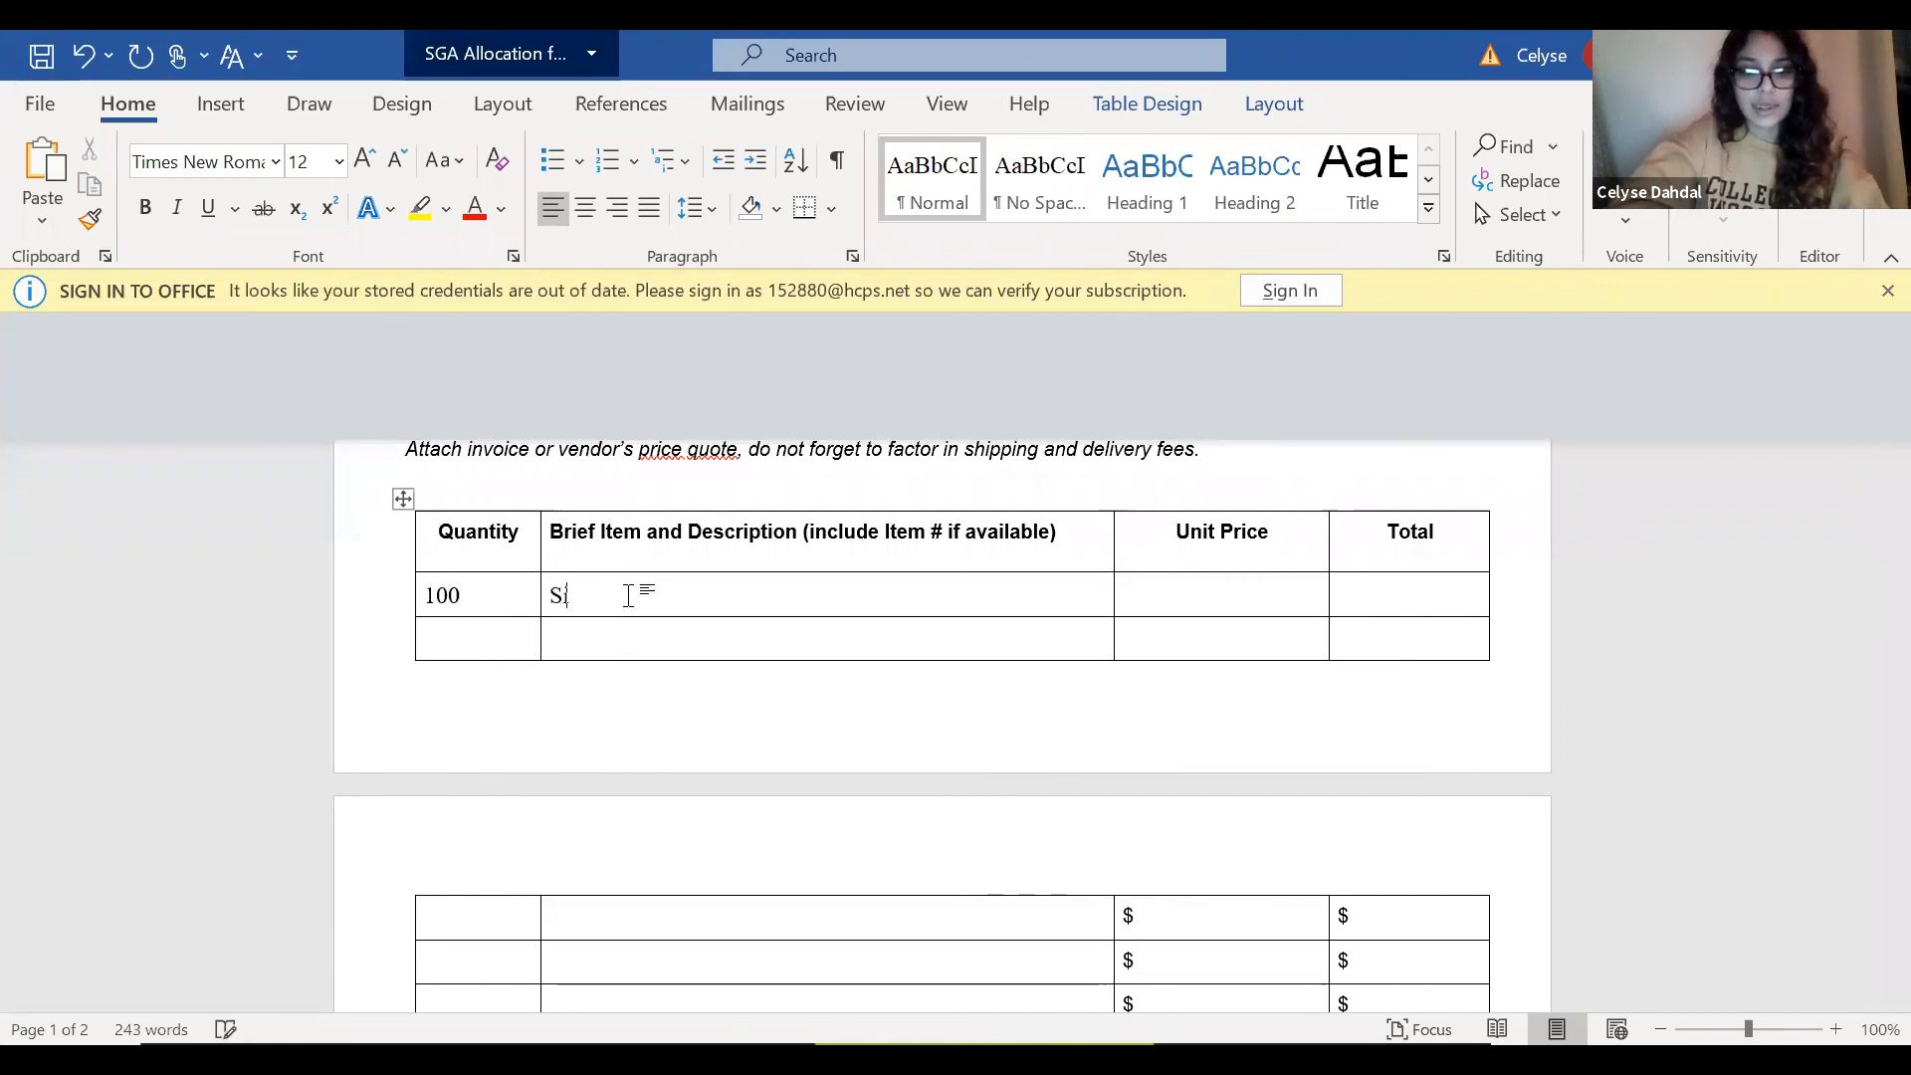
key("BackSpace")
key("BackSpace")
type("ts")
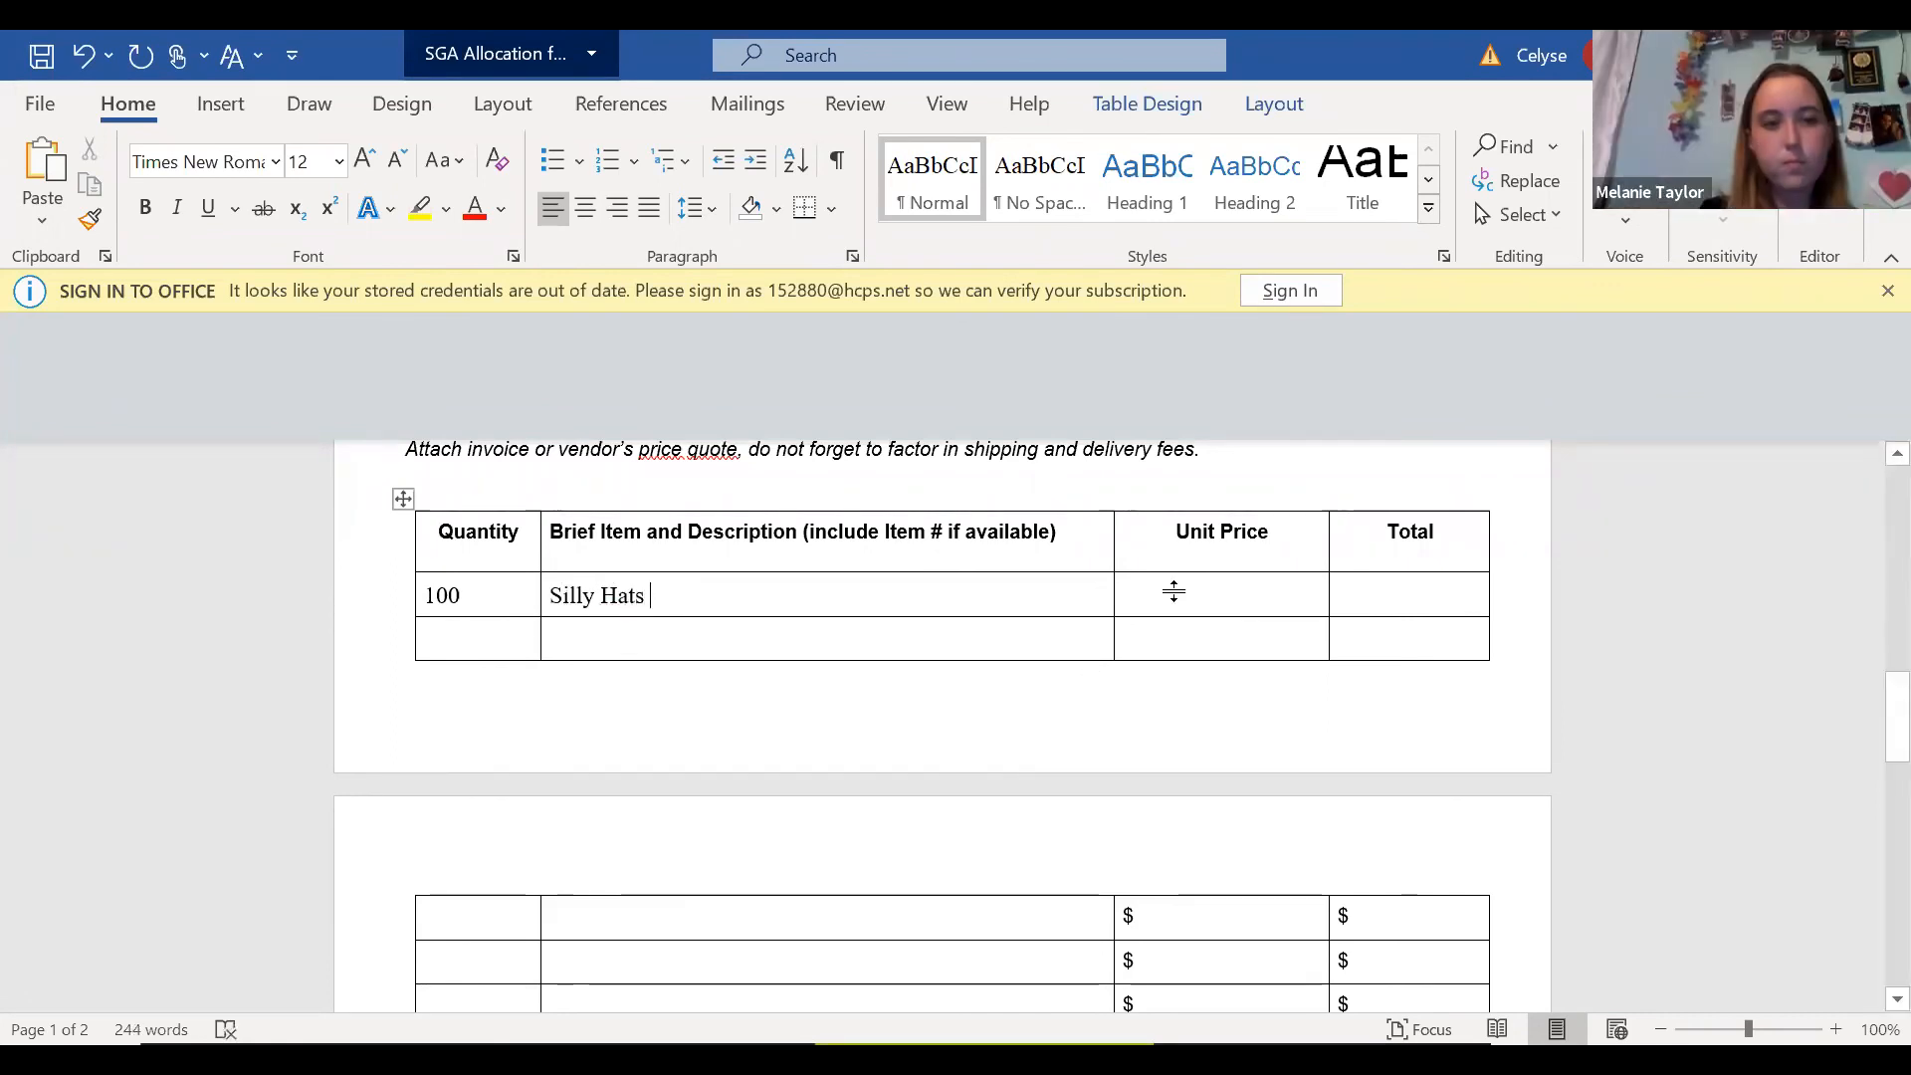
Set the Silly Hats row's unit price to $10 and its total to $1000.
left_click(1229, 595)
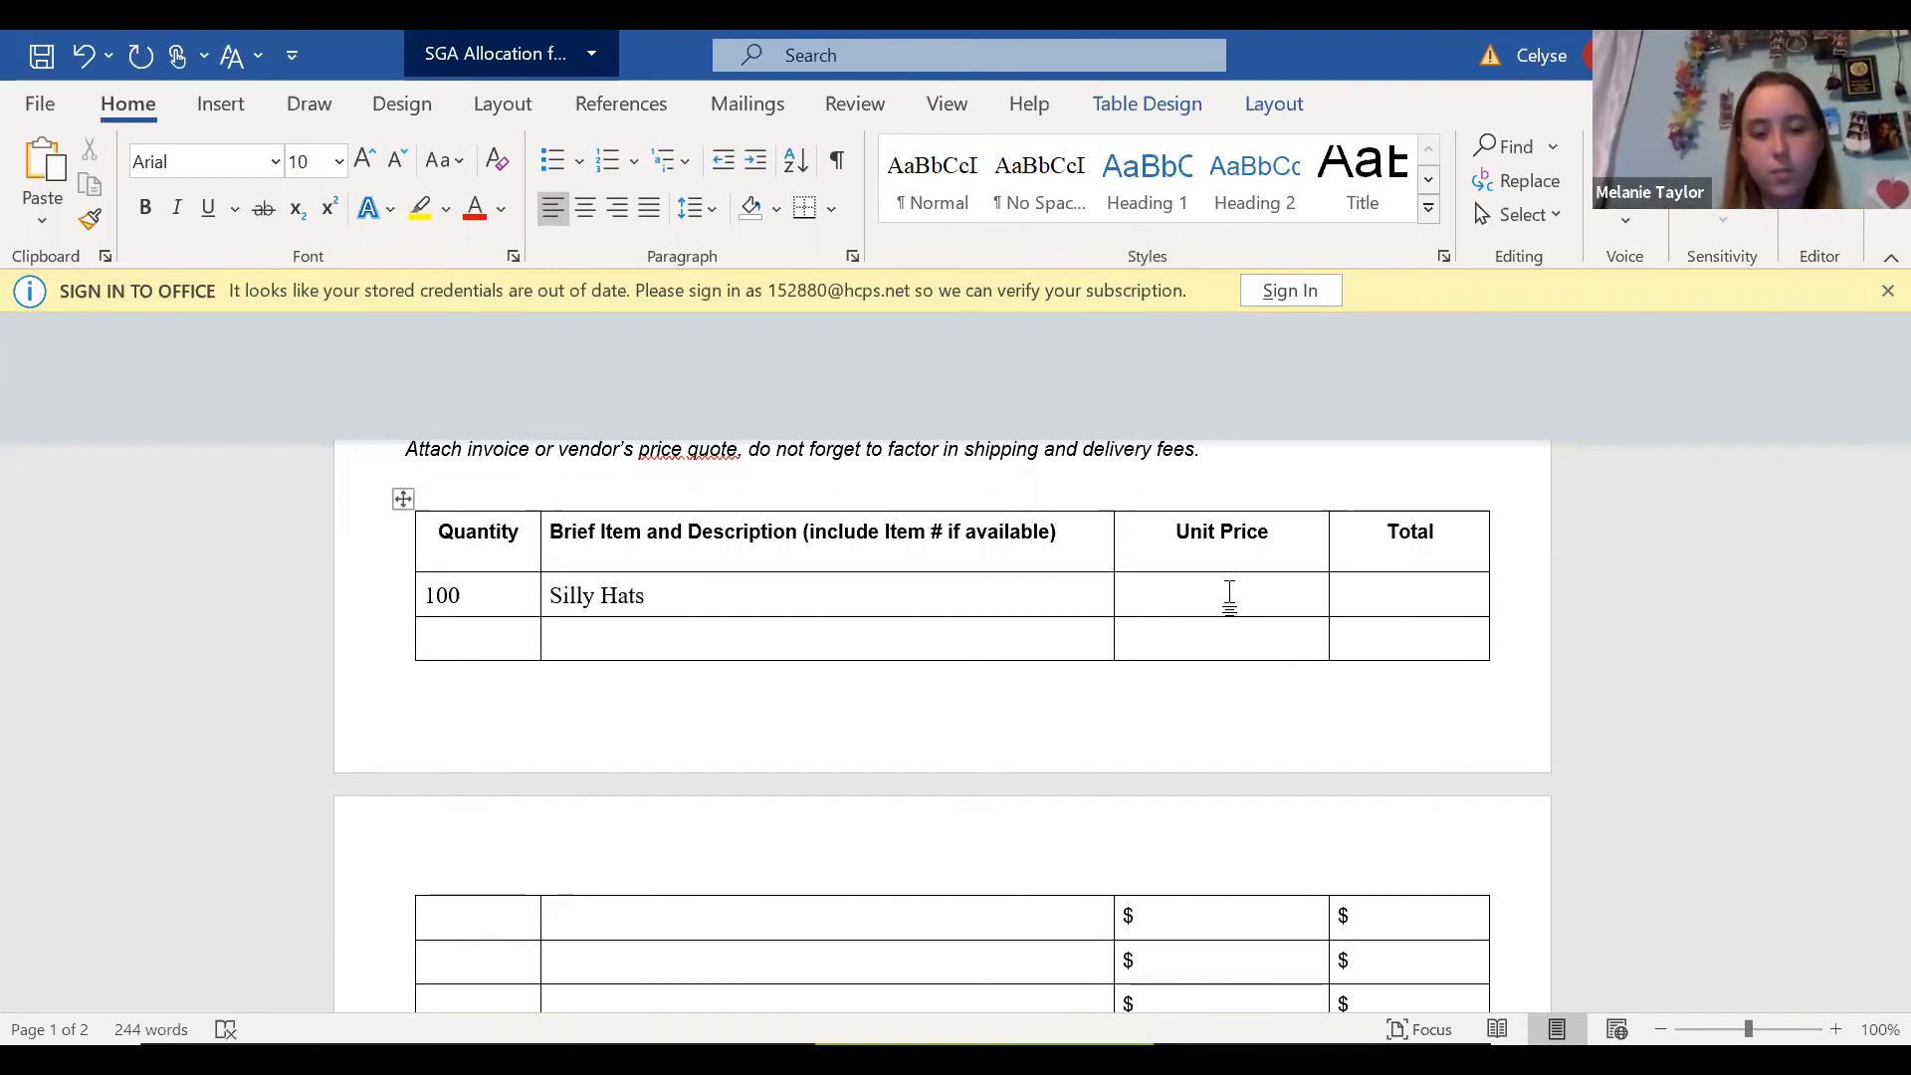
type("$10")
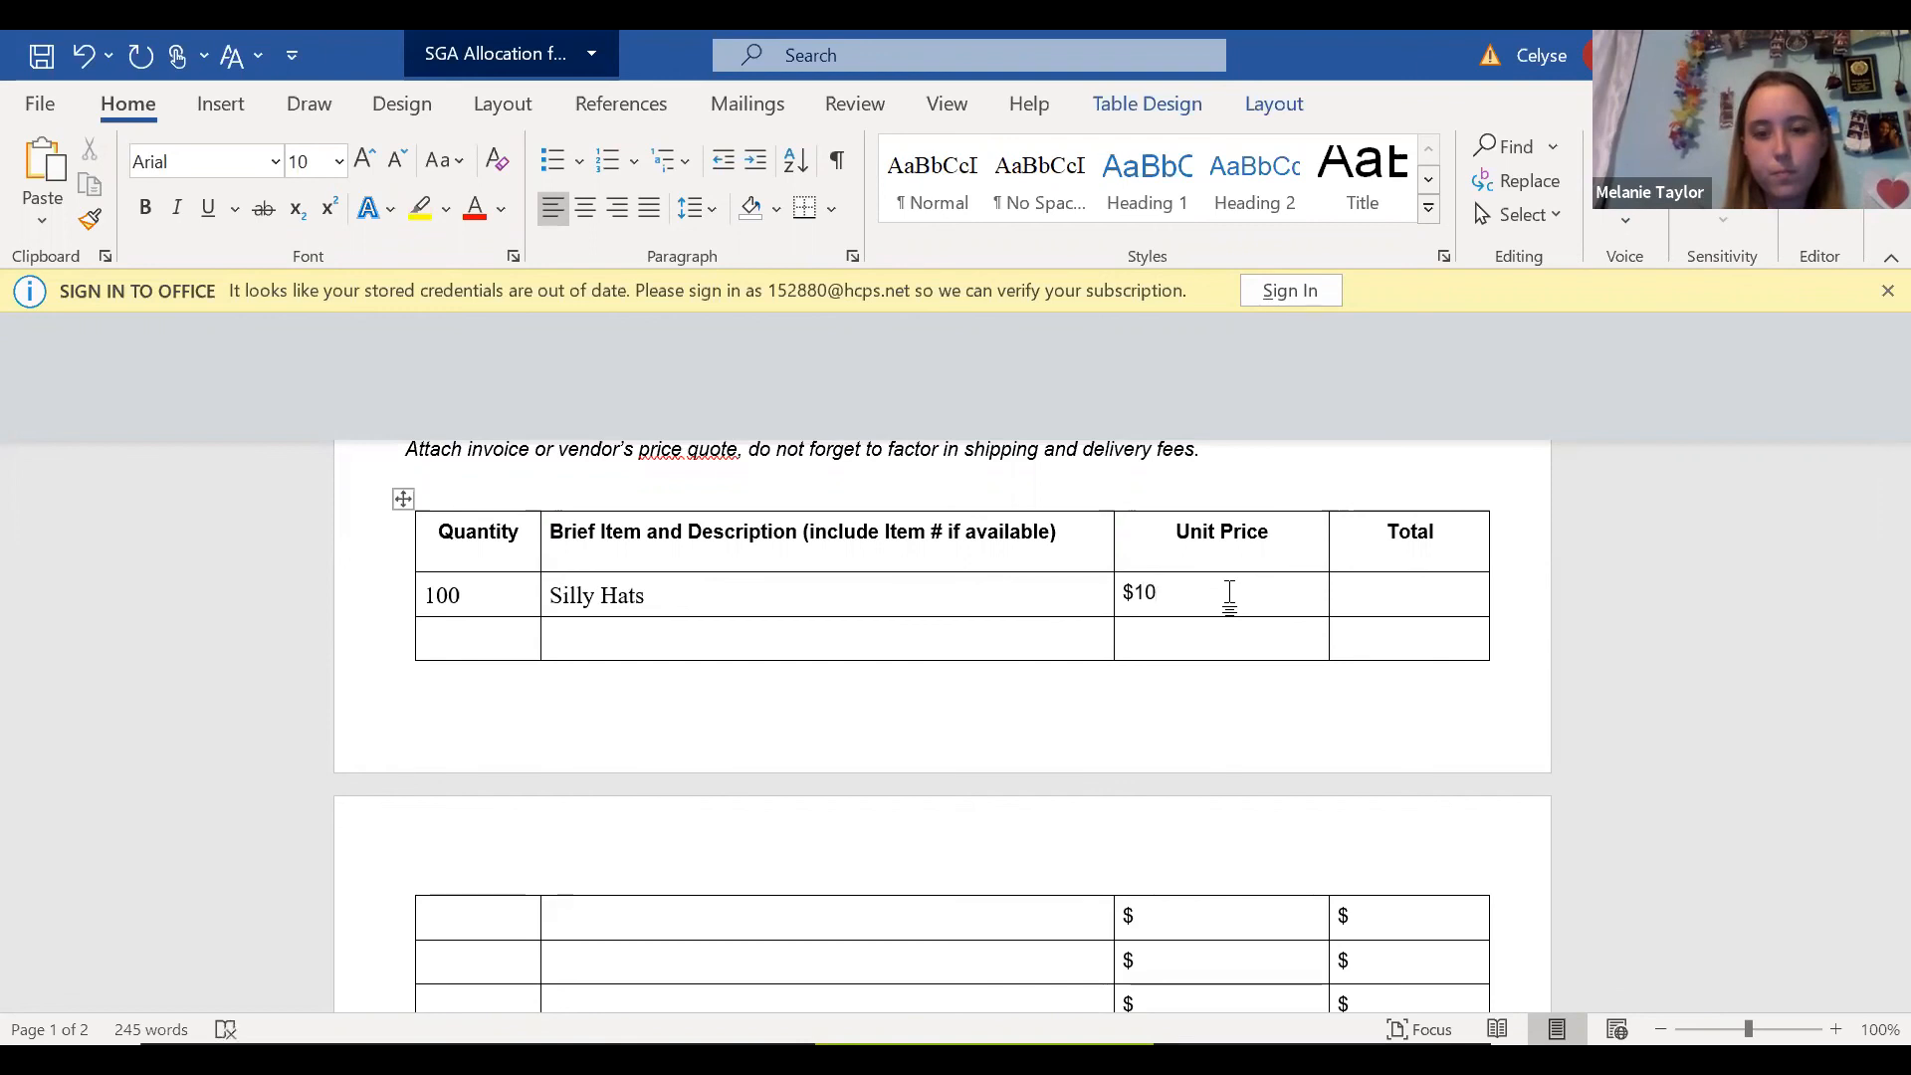
left_click(1384, 610)
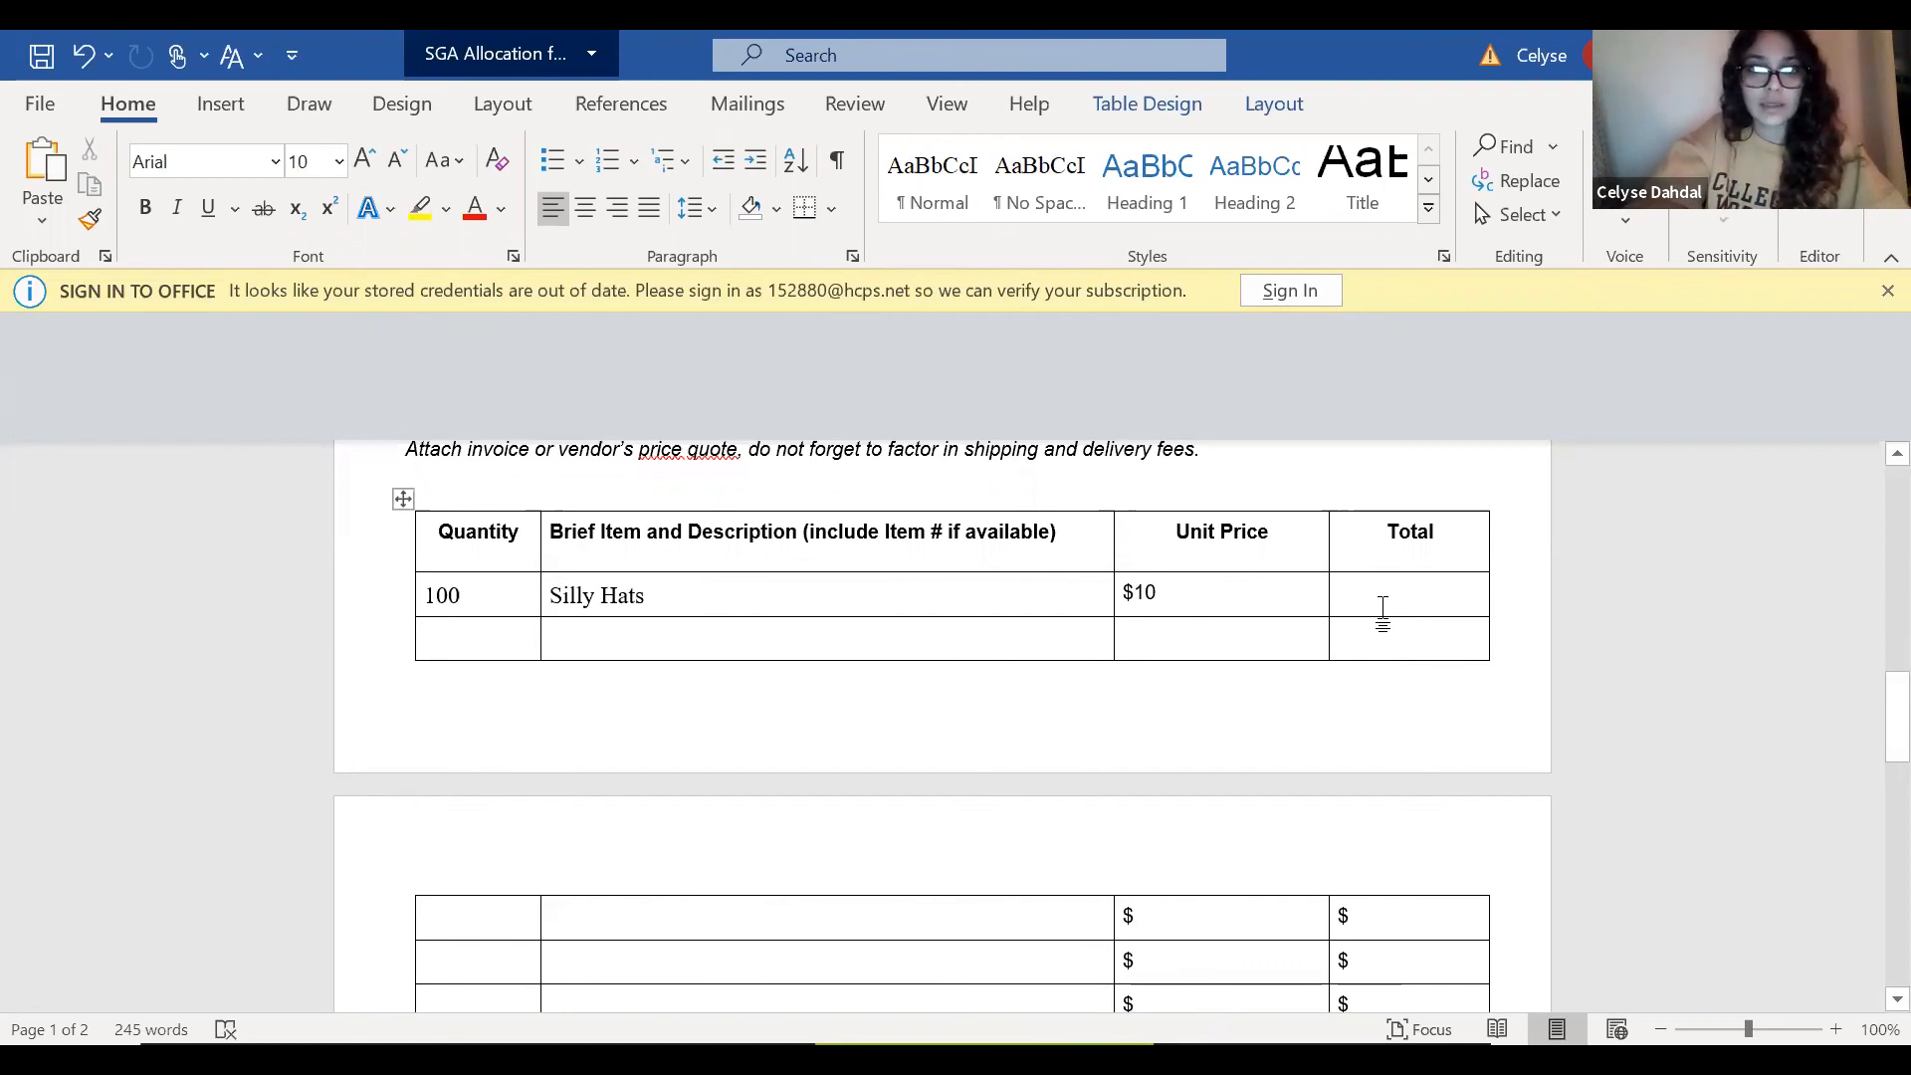
type("$")
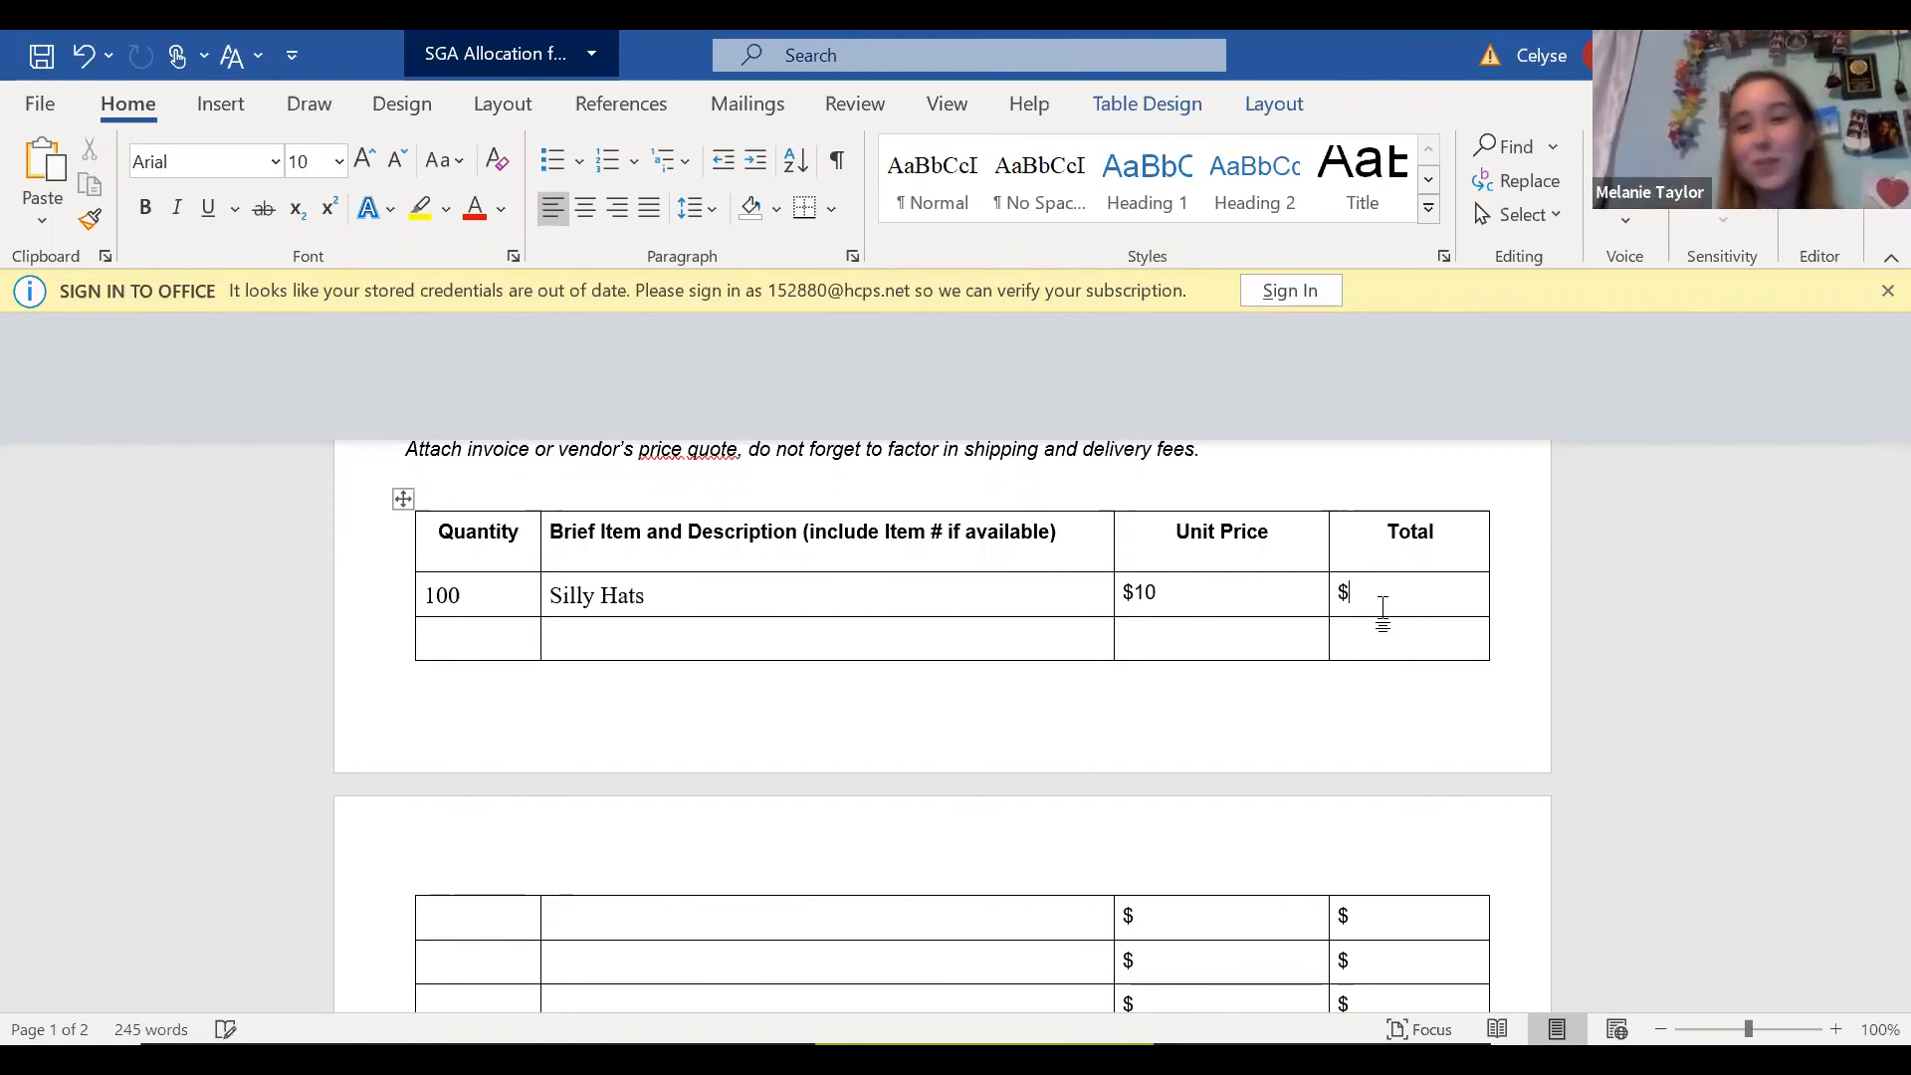
type("1000")
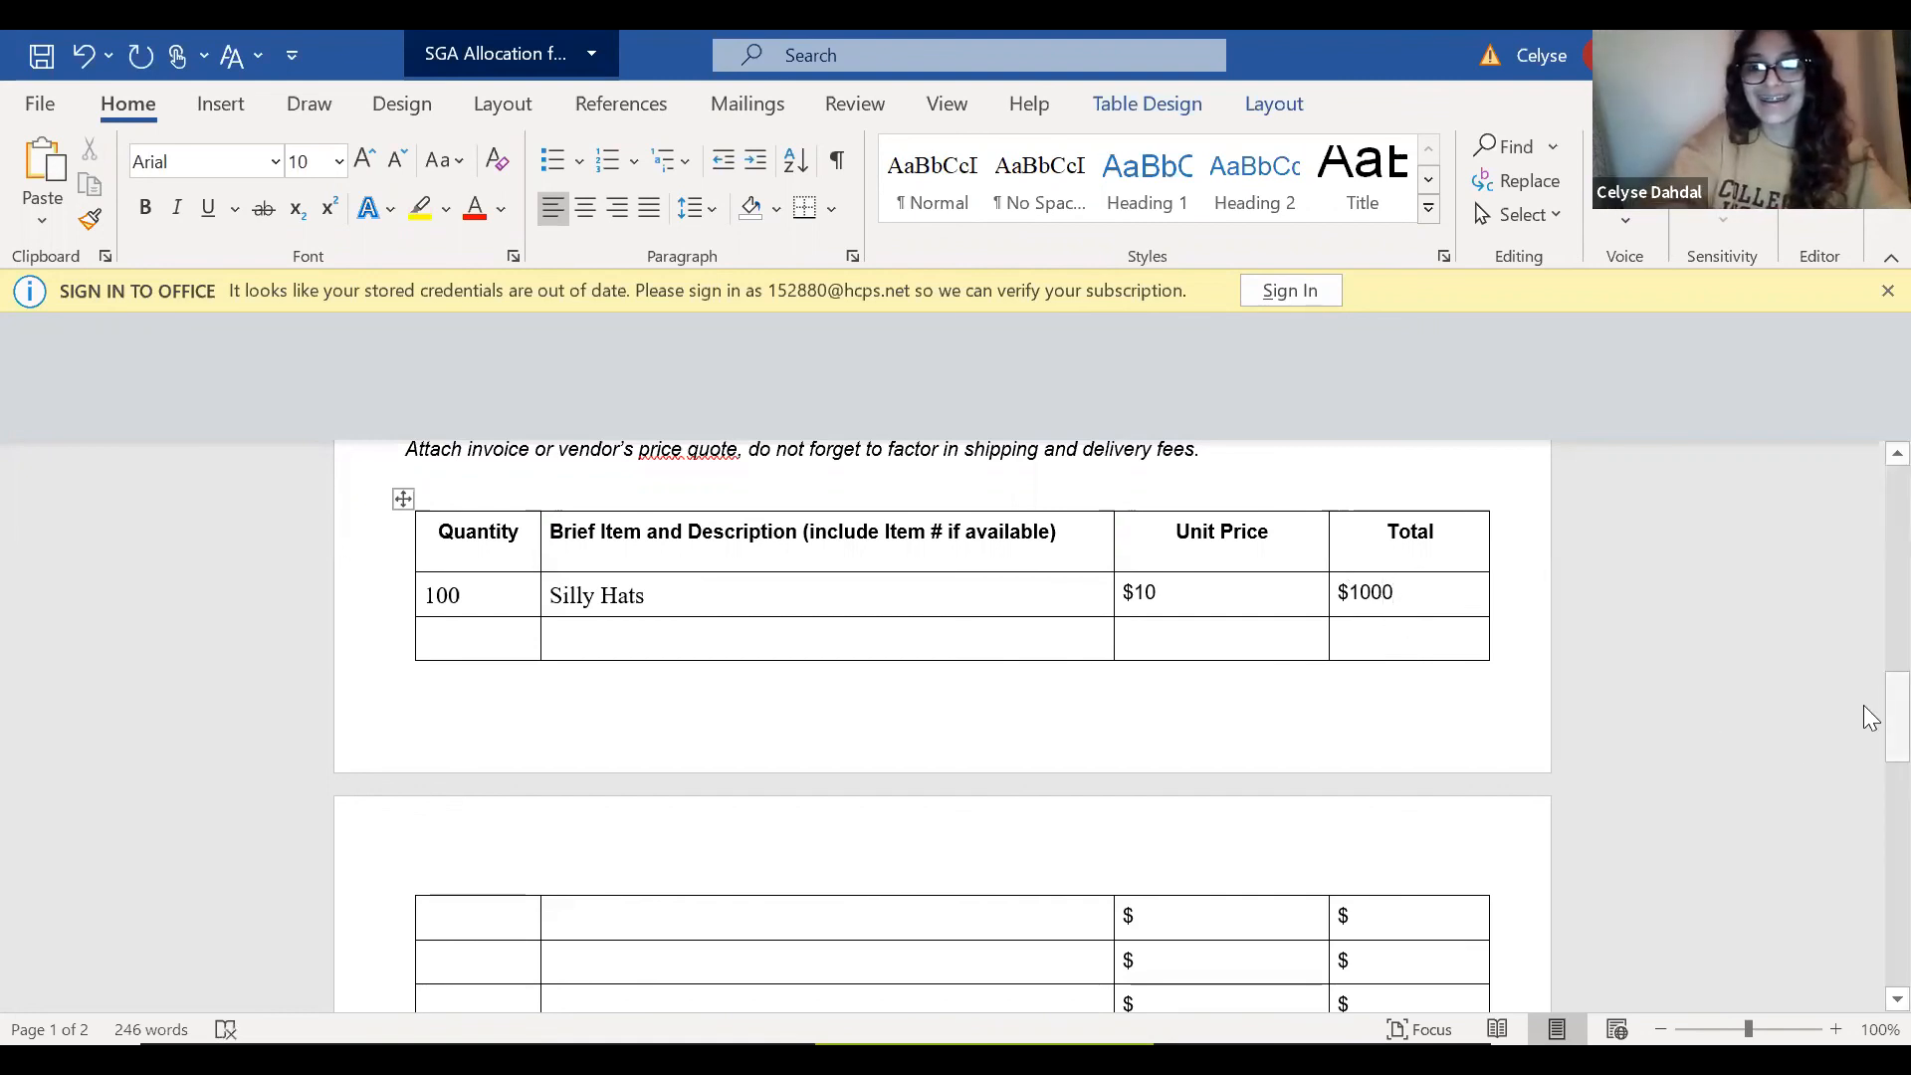
In the first item table row on the second page, enter quantity 3 and the description "Amazon Gift Card".
left_click_drag(1863, 705, 1863, 725)
left_click(493, 796)
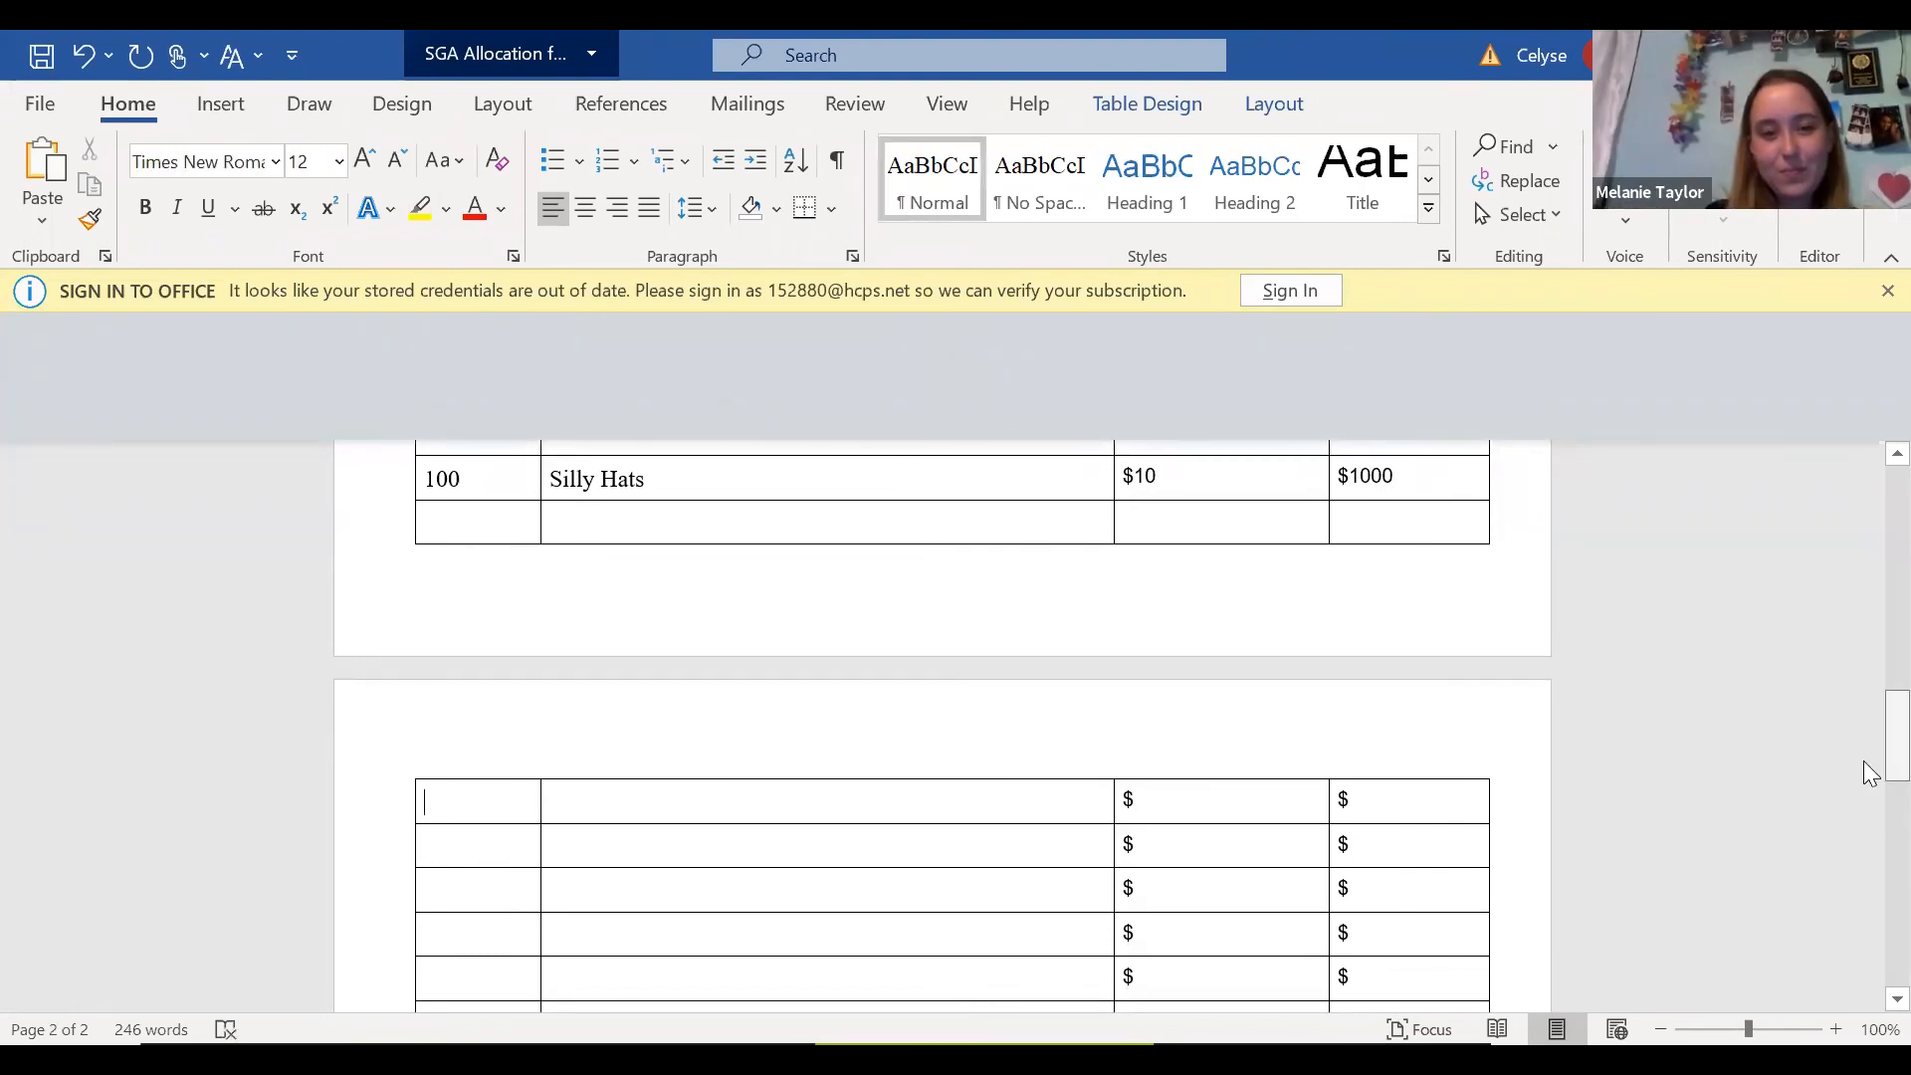
scroll(1792, 747, "up", 1)
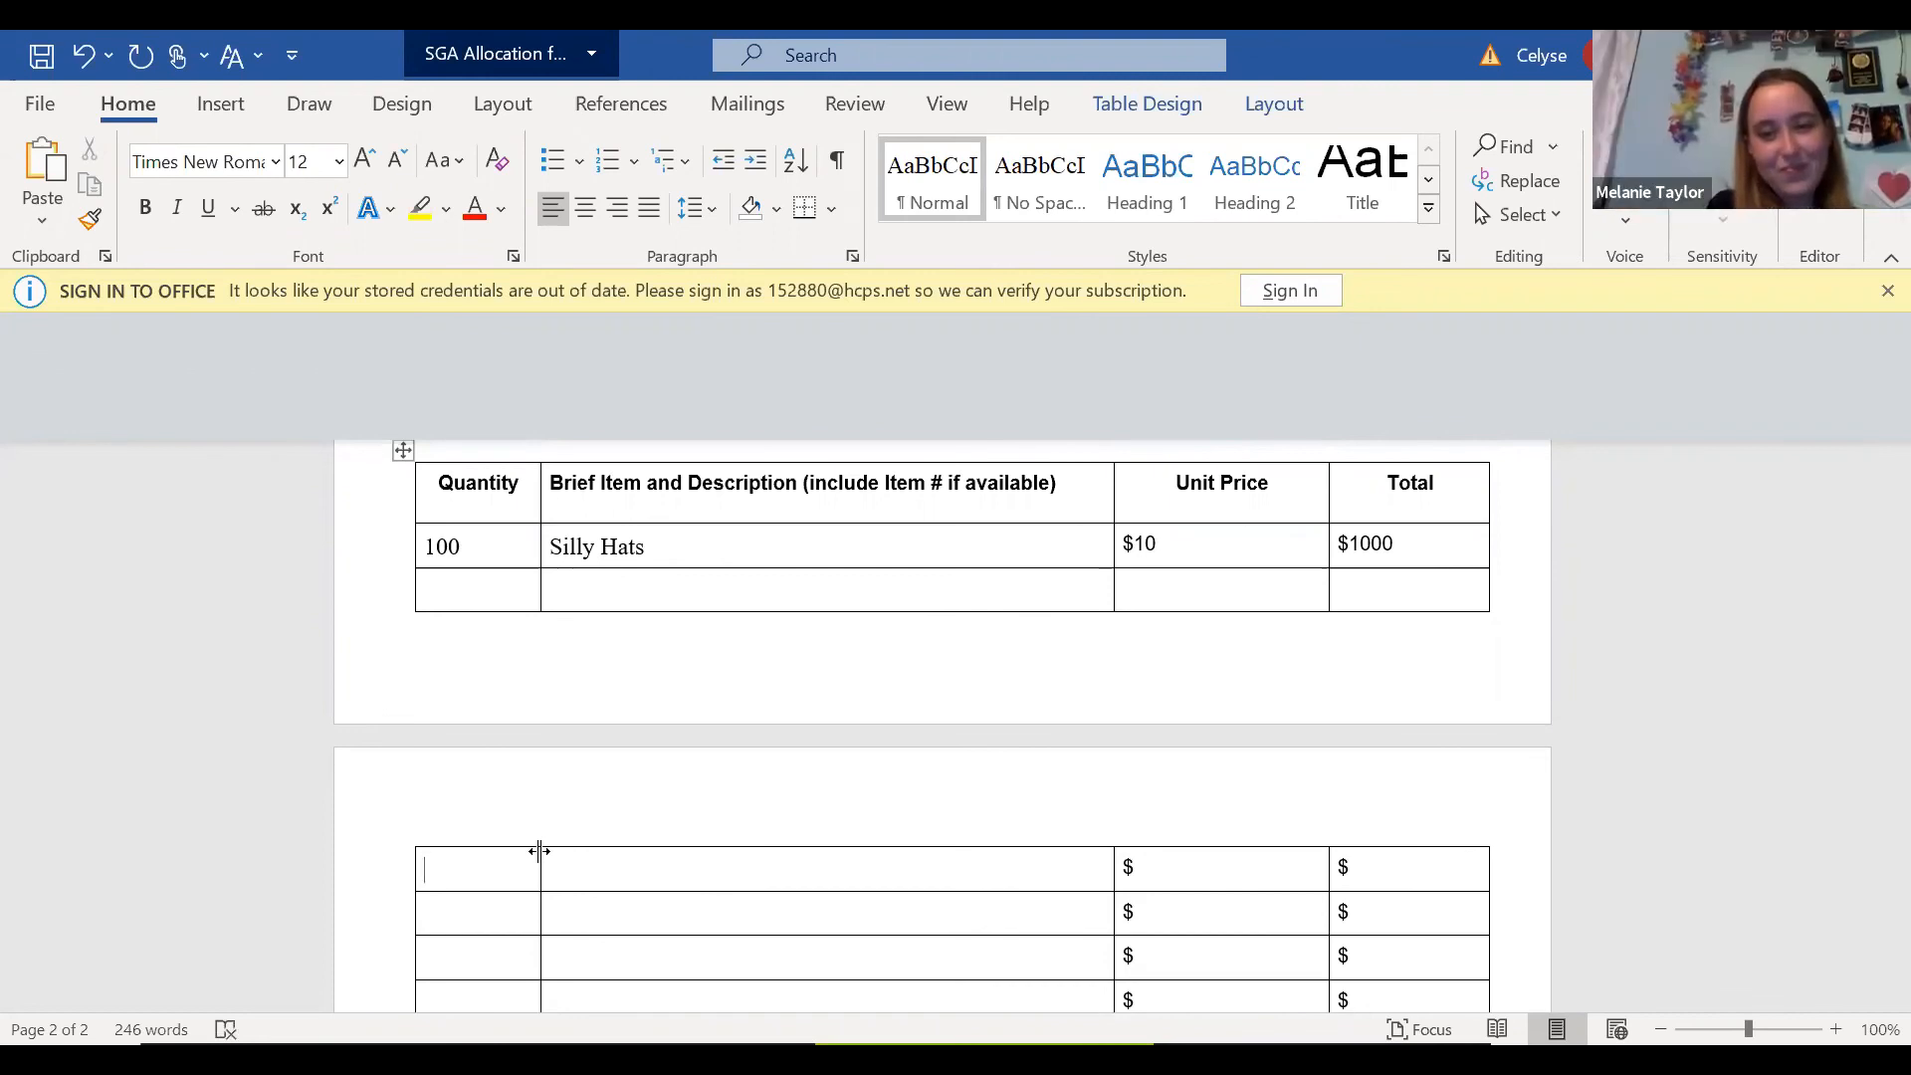
type("3")
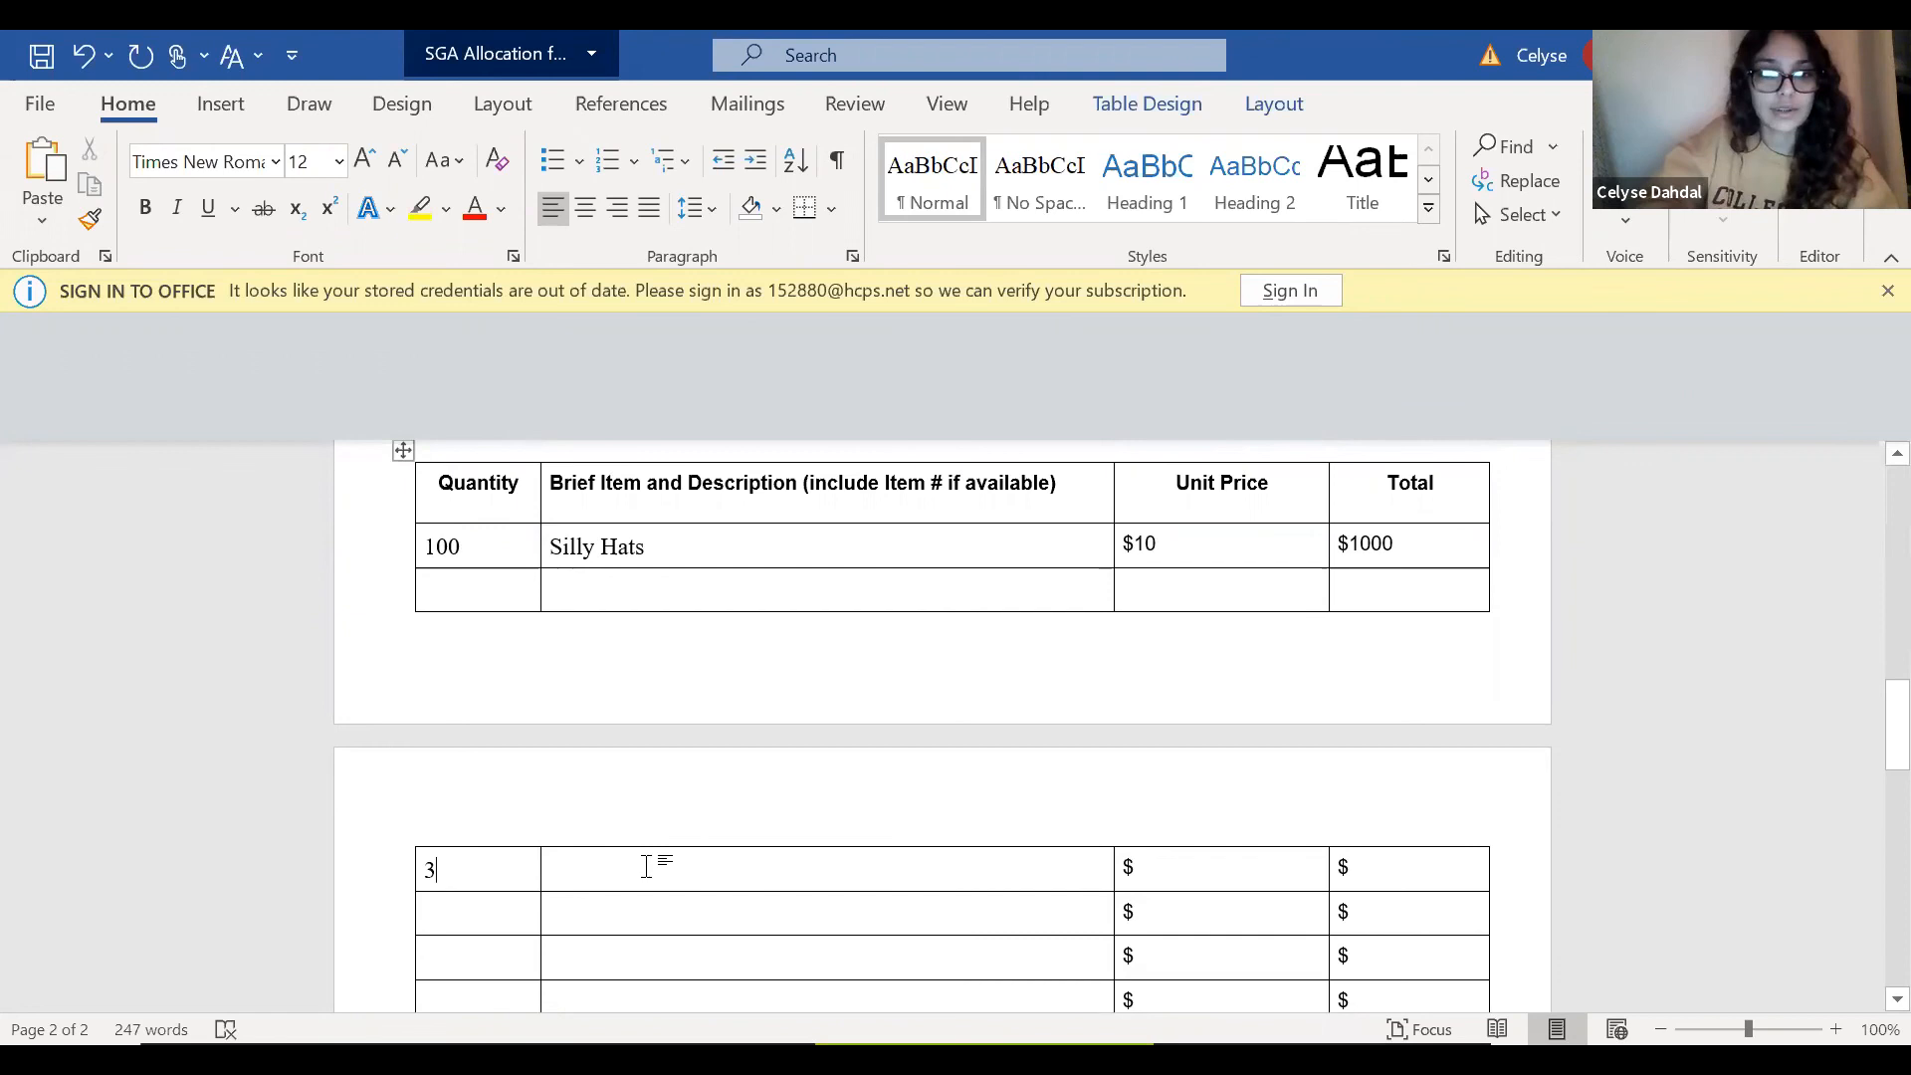
type("aMA")
key("BackSpace")
key("BackSpace")
key("BackSpace")
type("Amaz")
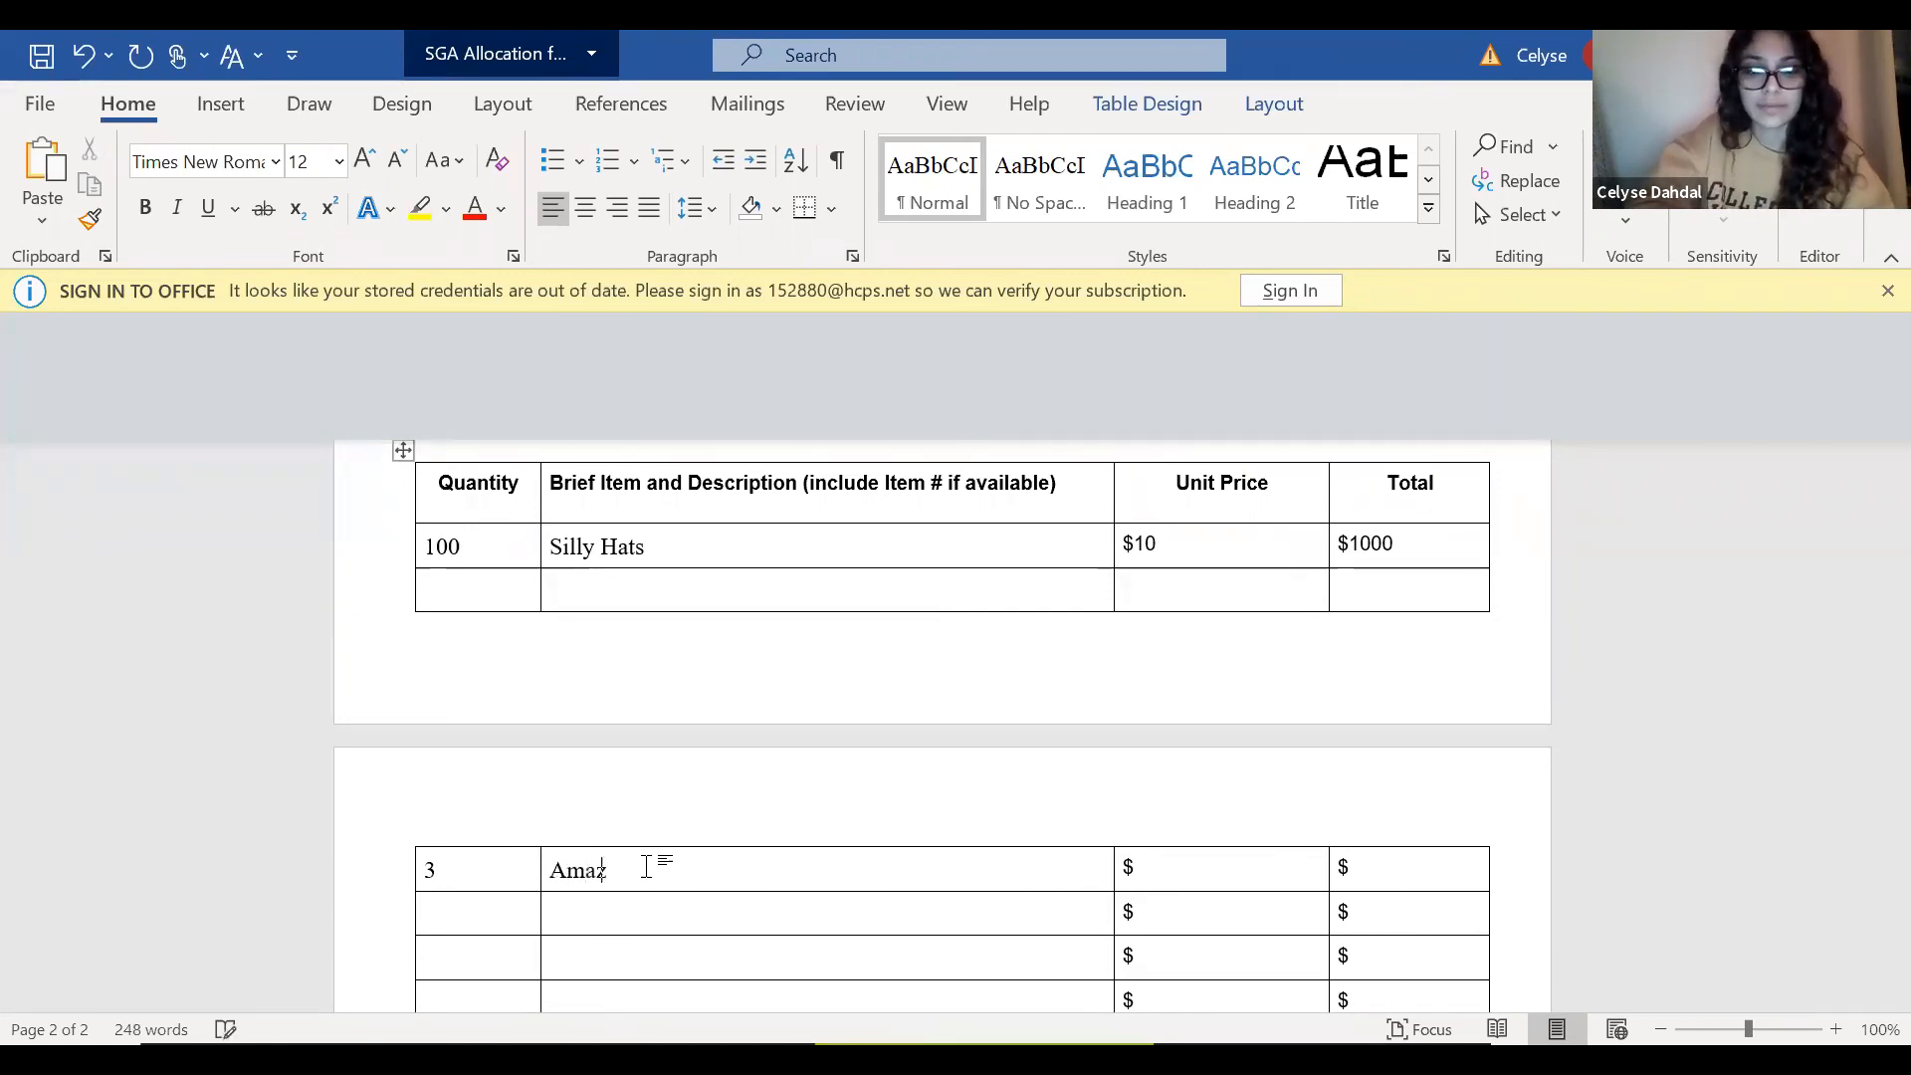
type("on Gift")
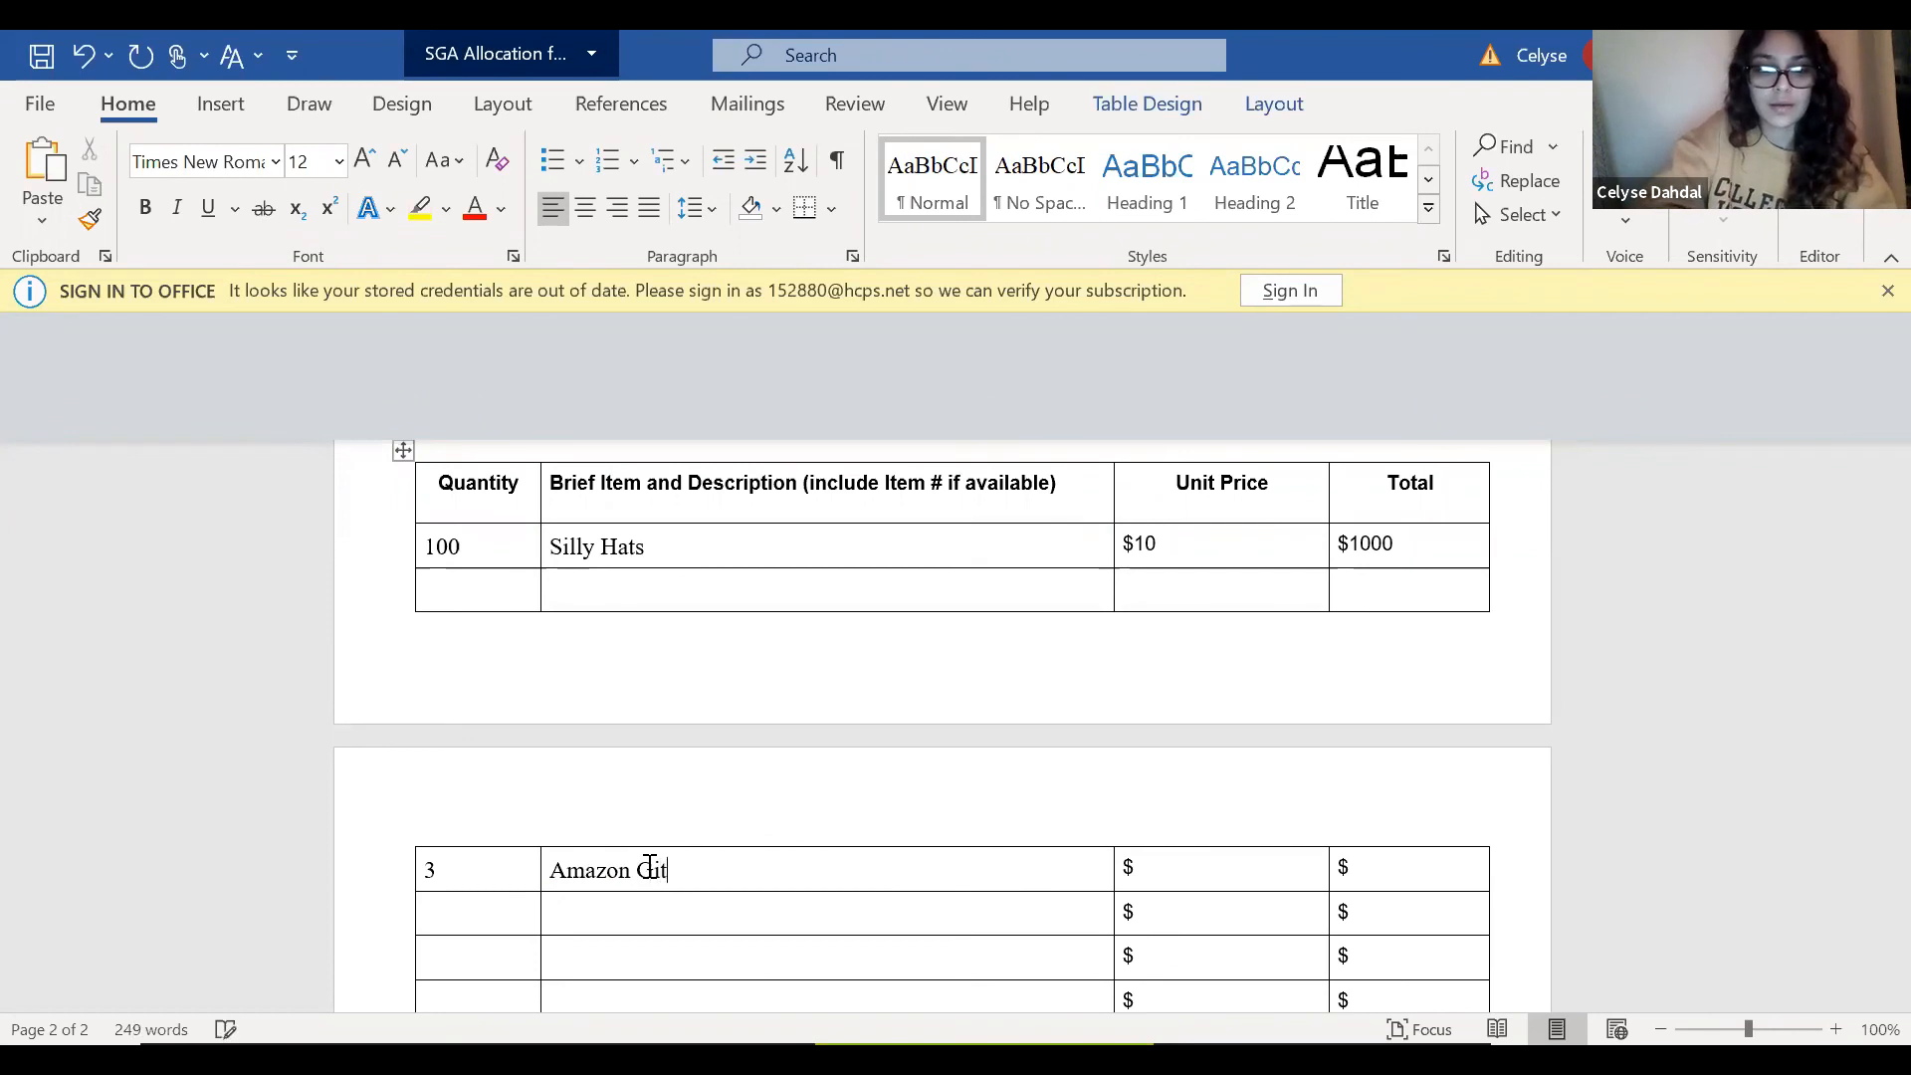
type(" Card")
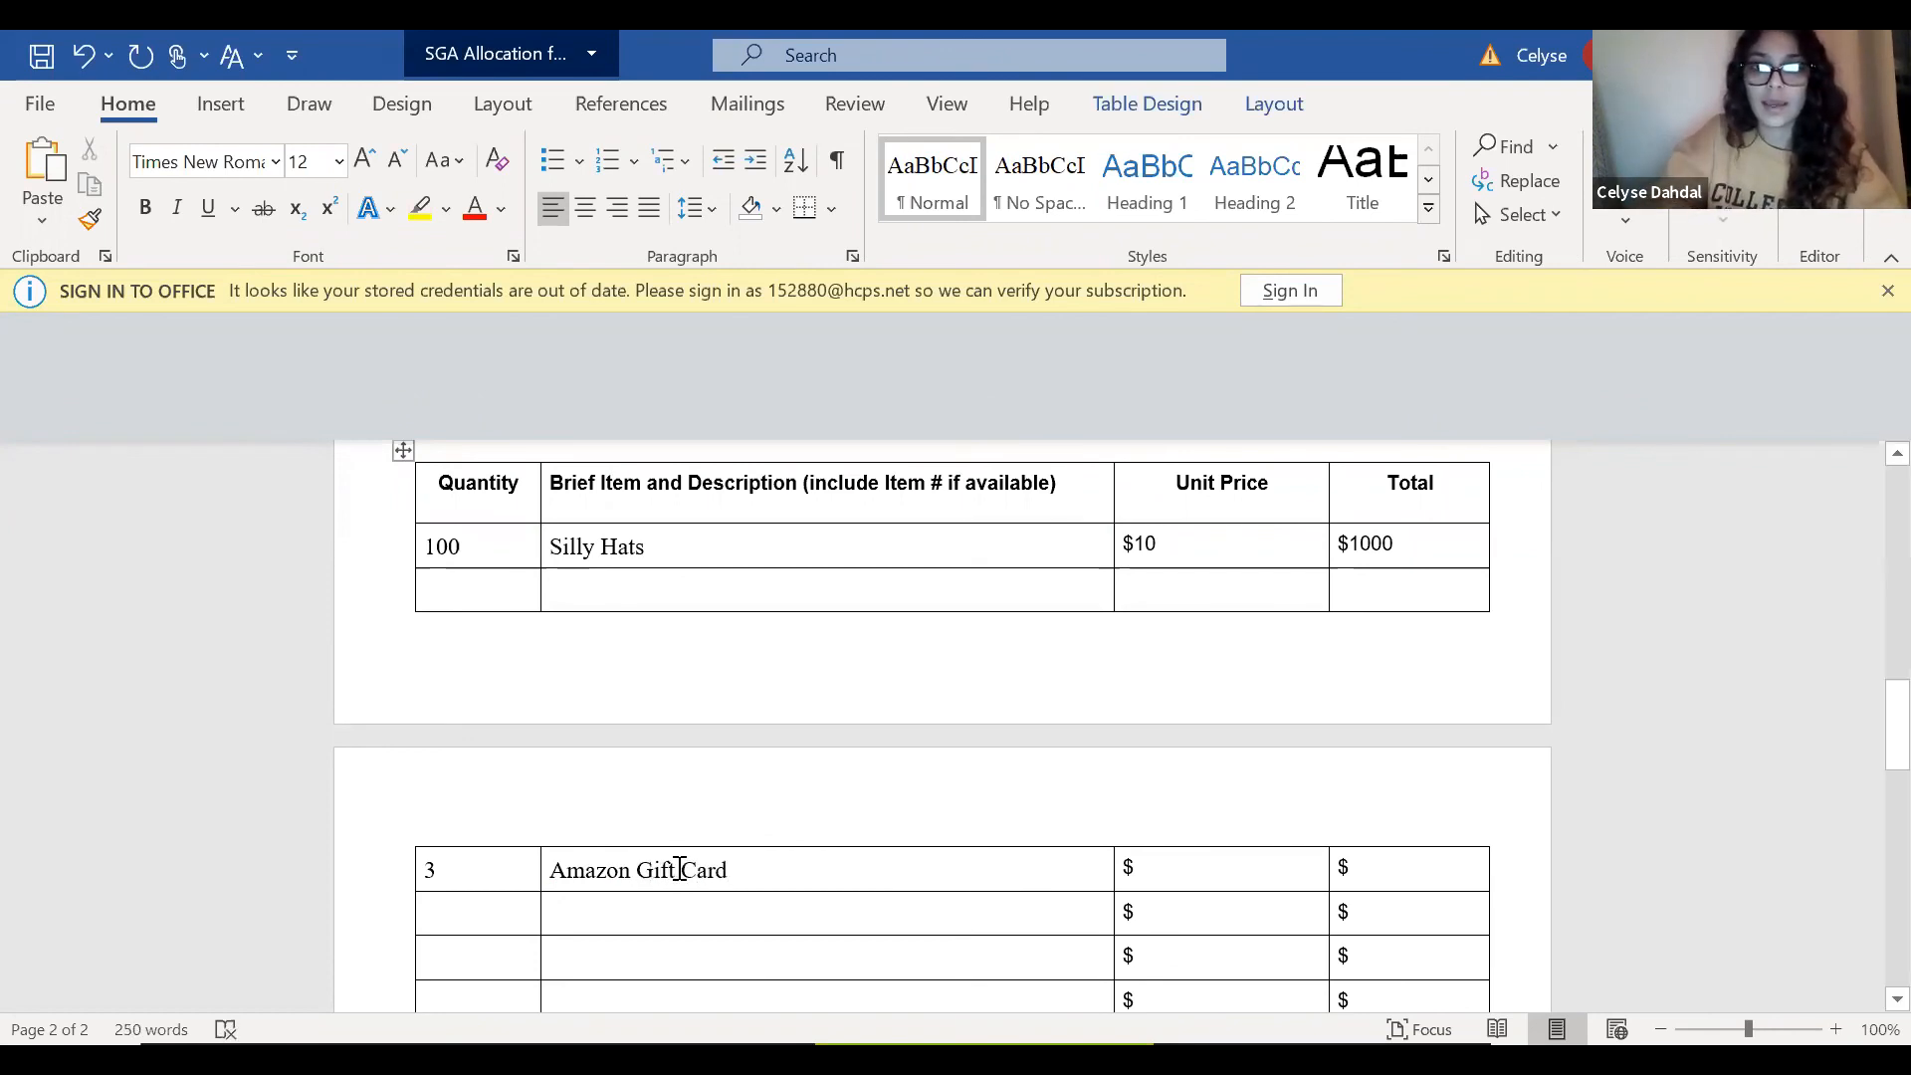
Set the Amazon Gift Card row's unit price to $25 and its total to $75.
left_click(1191, 874)
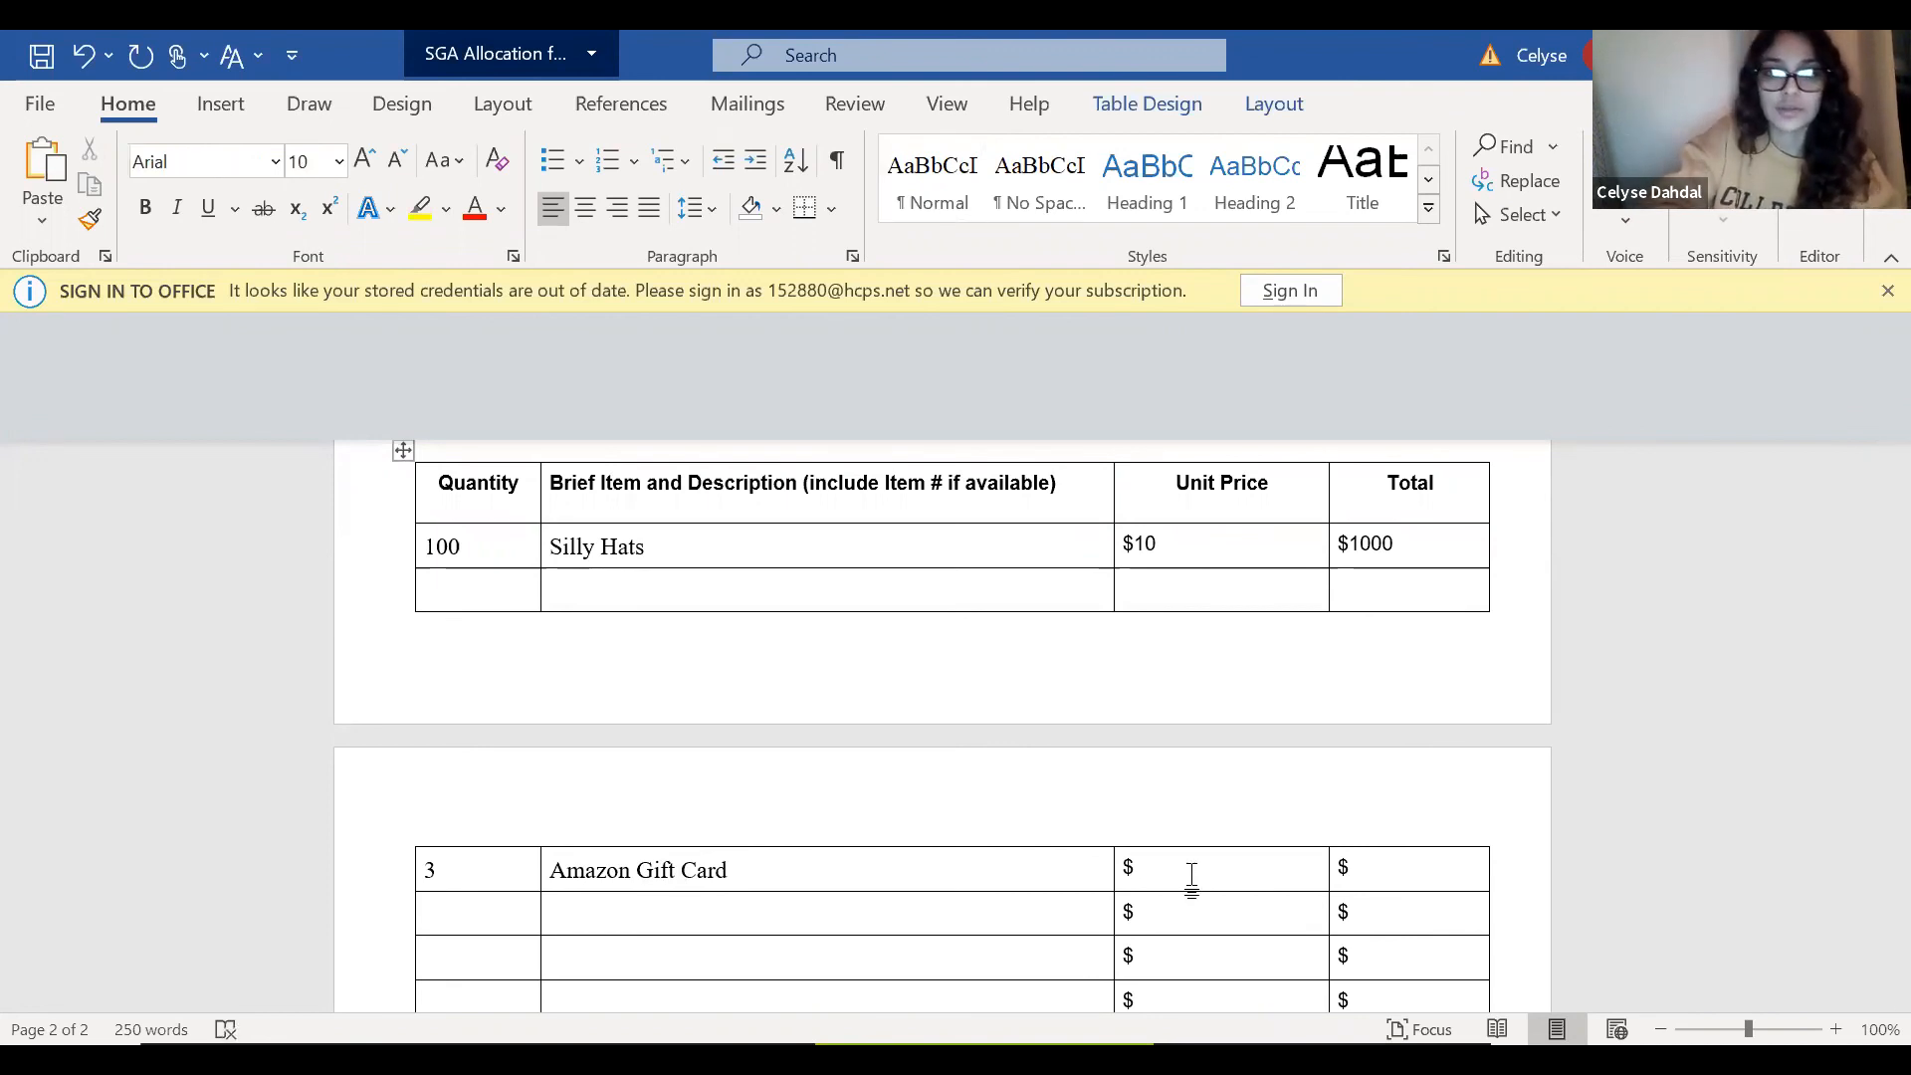
type("25")
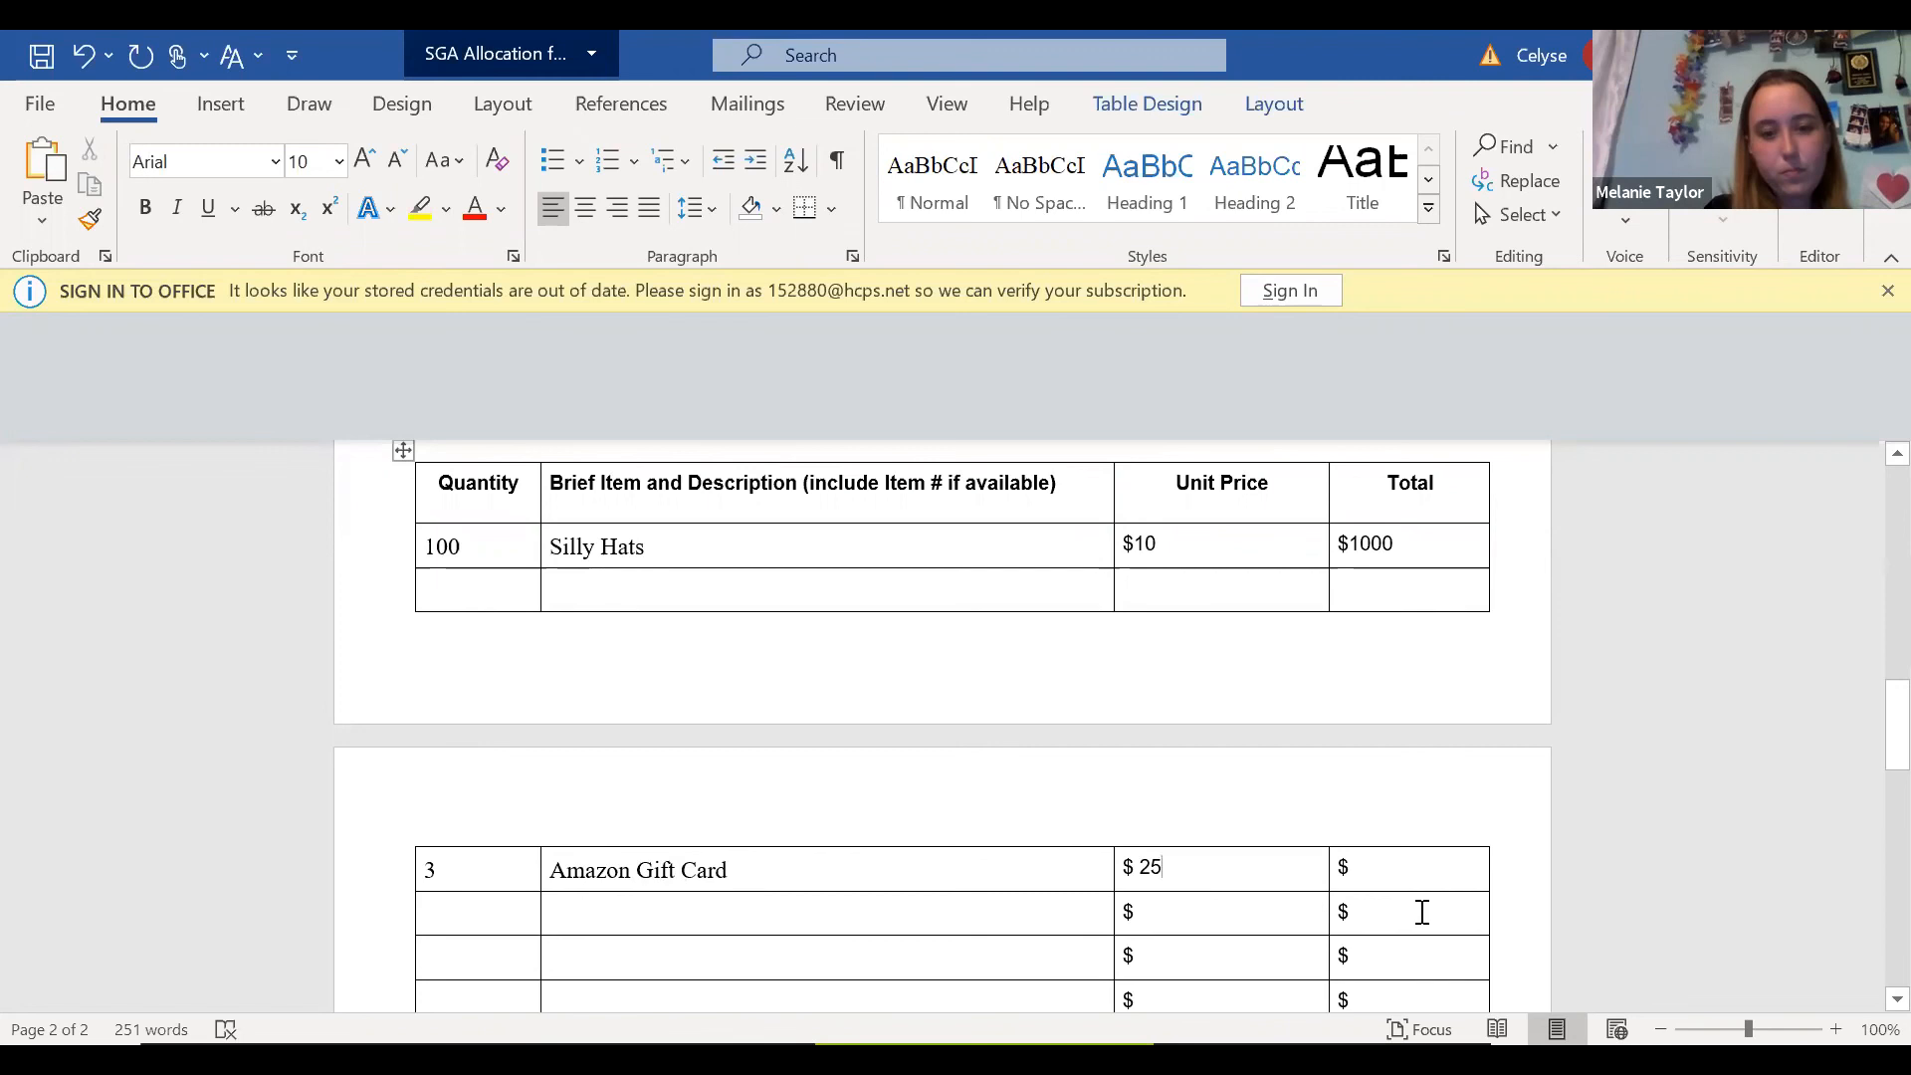
left_click(1396, 879)
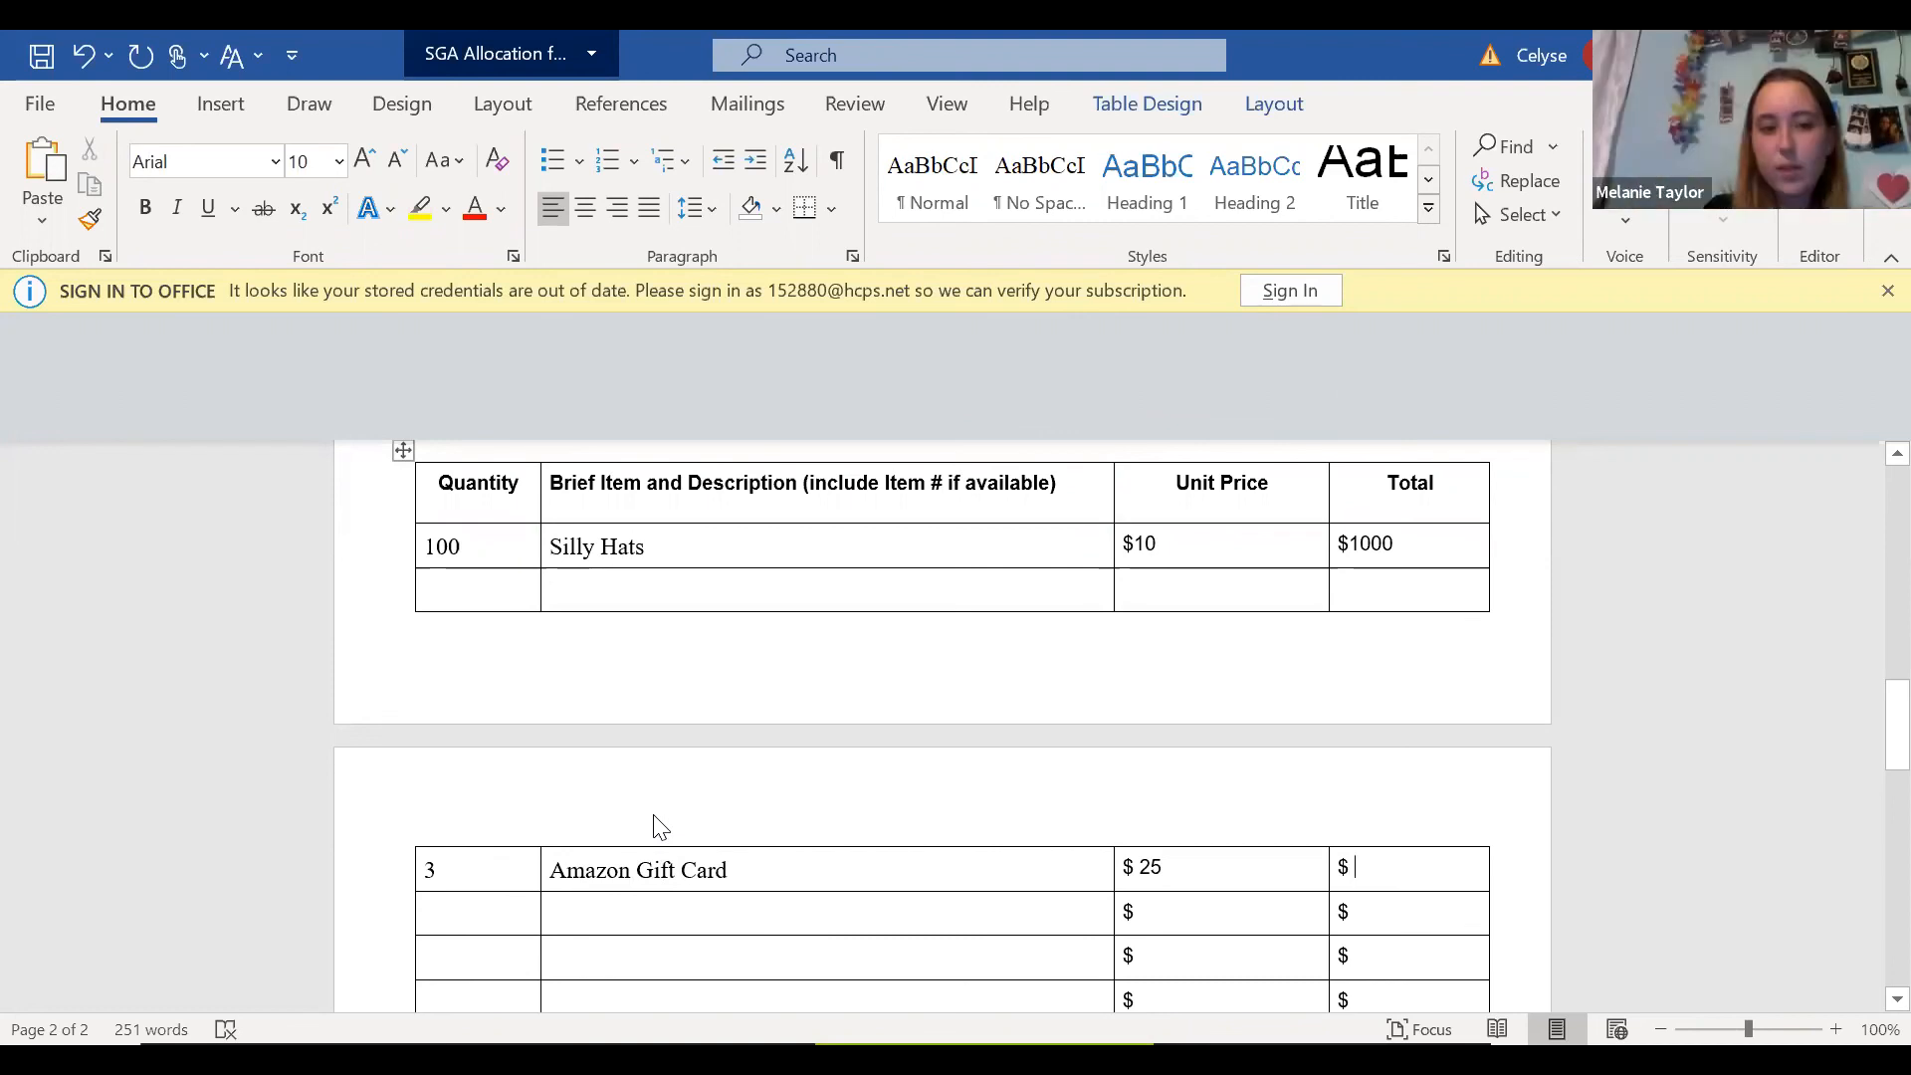
type("75")
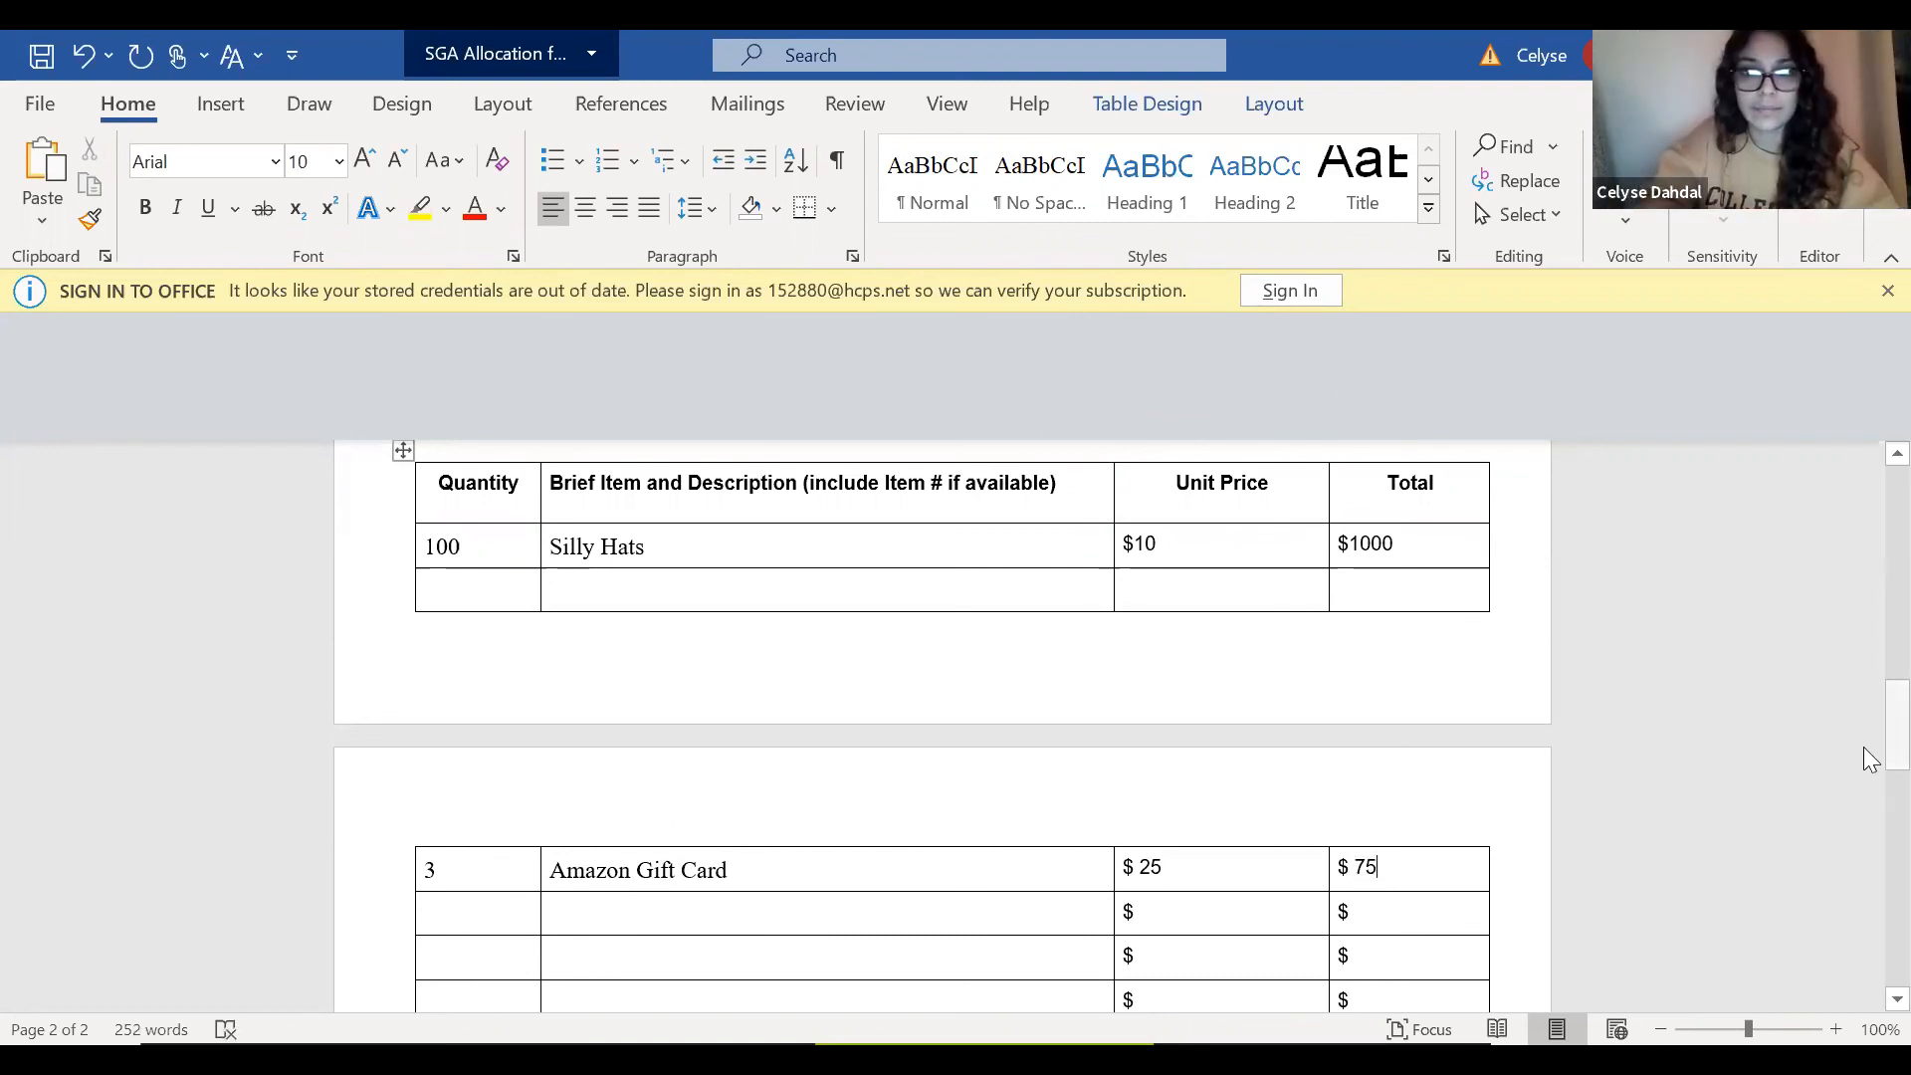
Check the item rows and enter $1075 as the overall total at the end of the item table.
left_click_drag(1866, 757, 1868, 870)
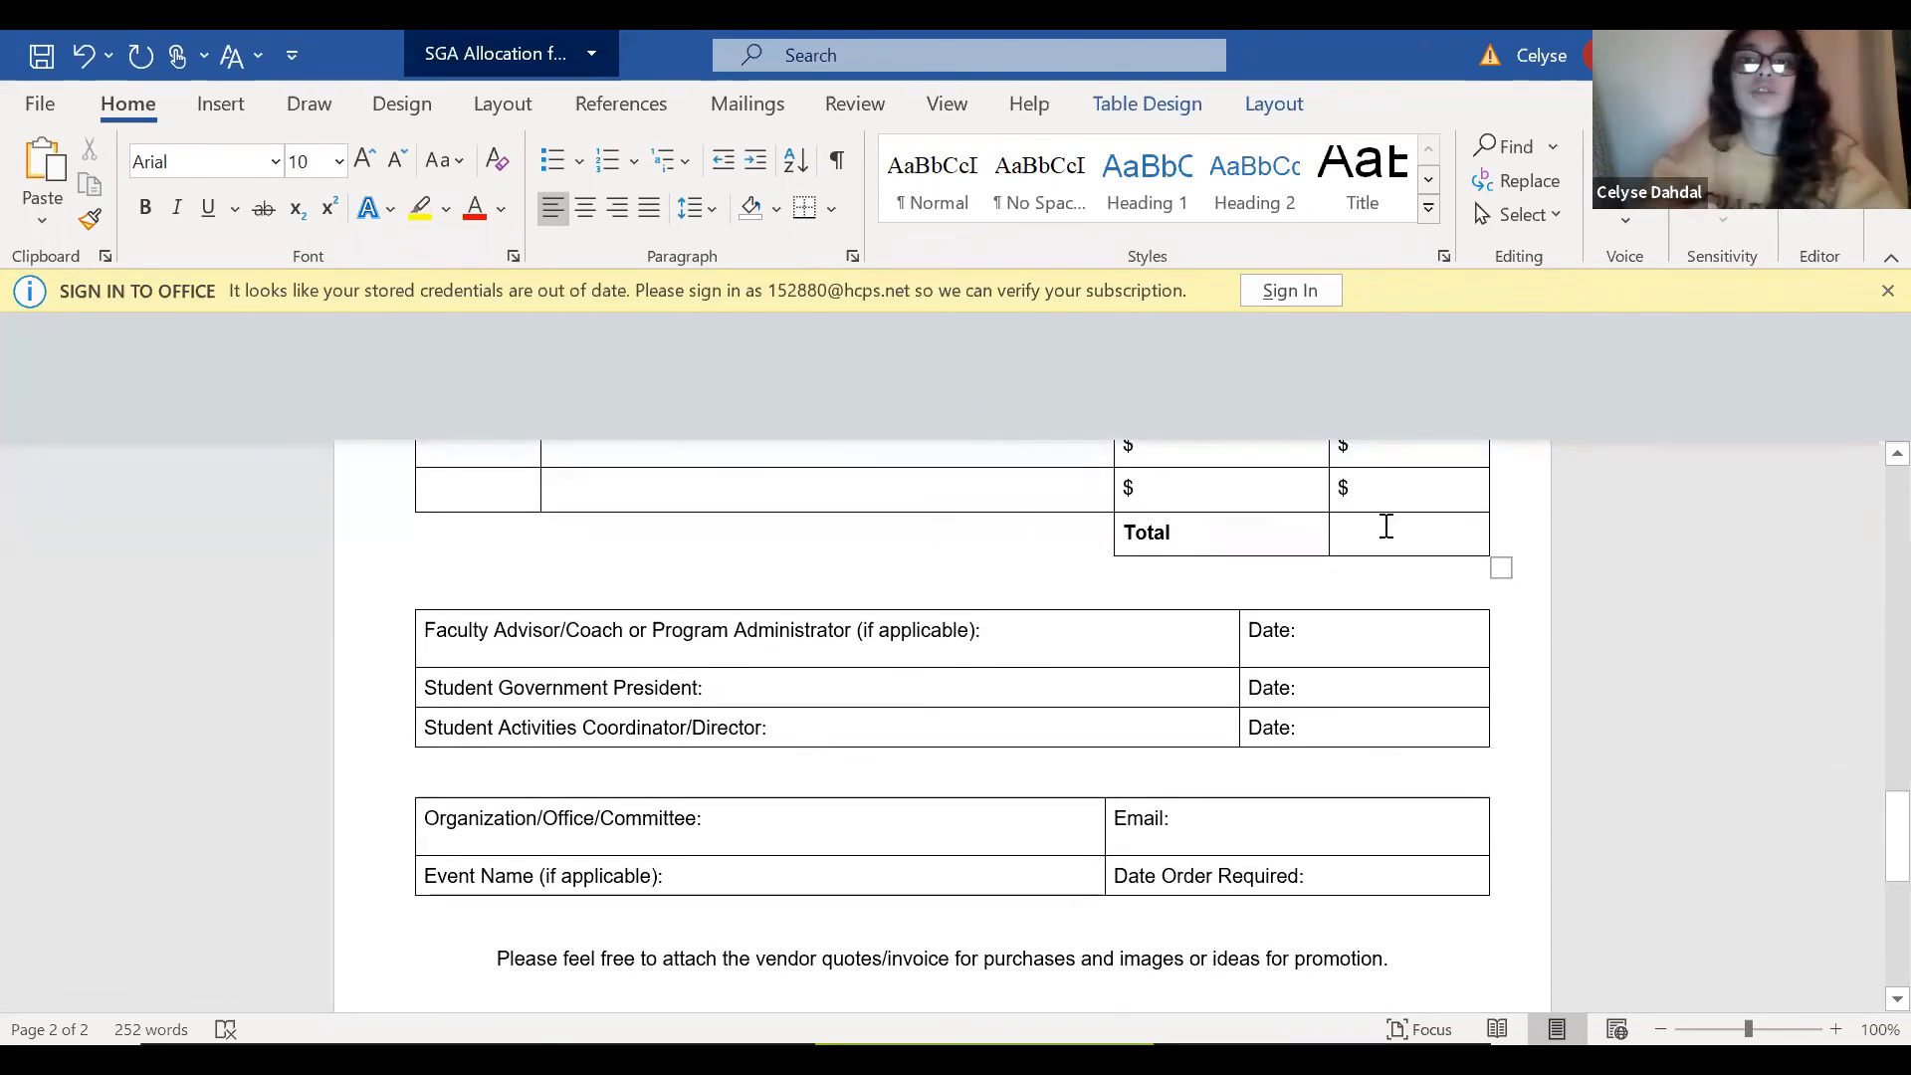
scroll(1386, 525, "up", 5)
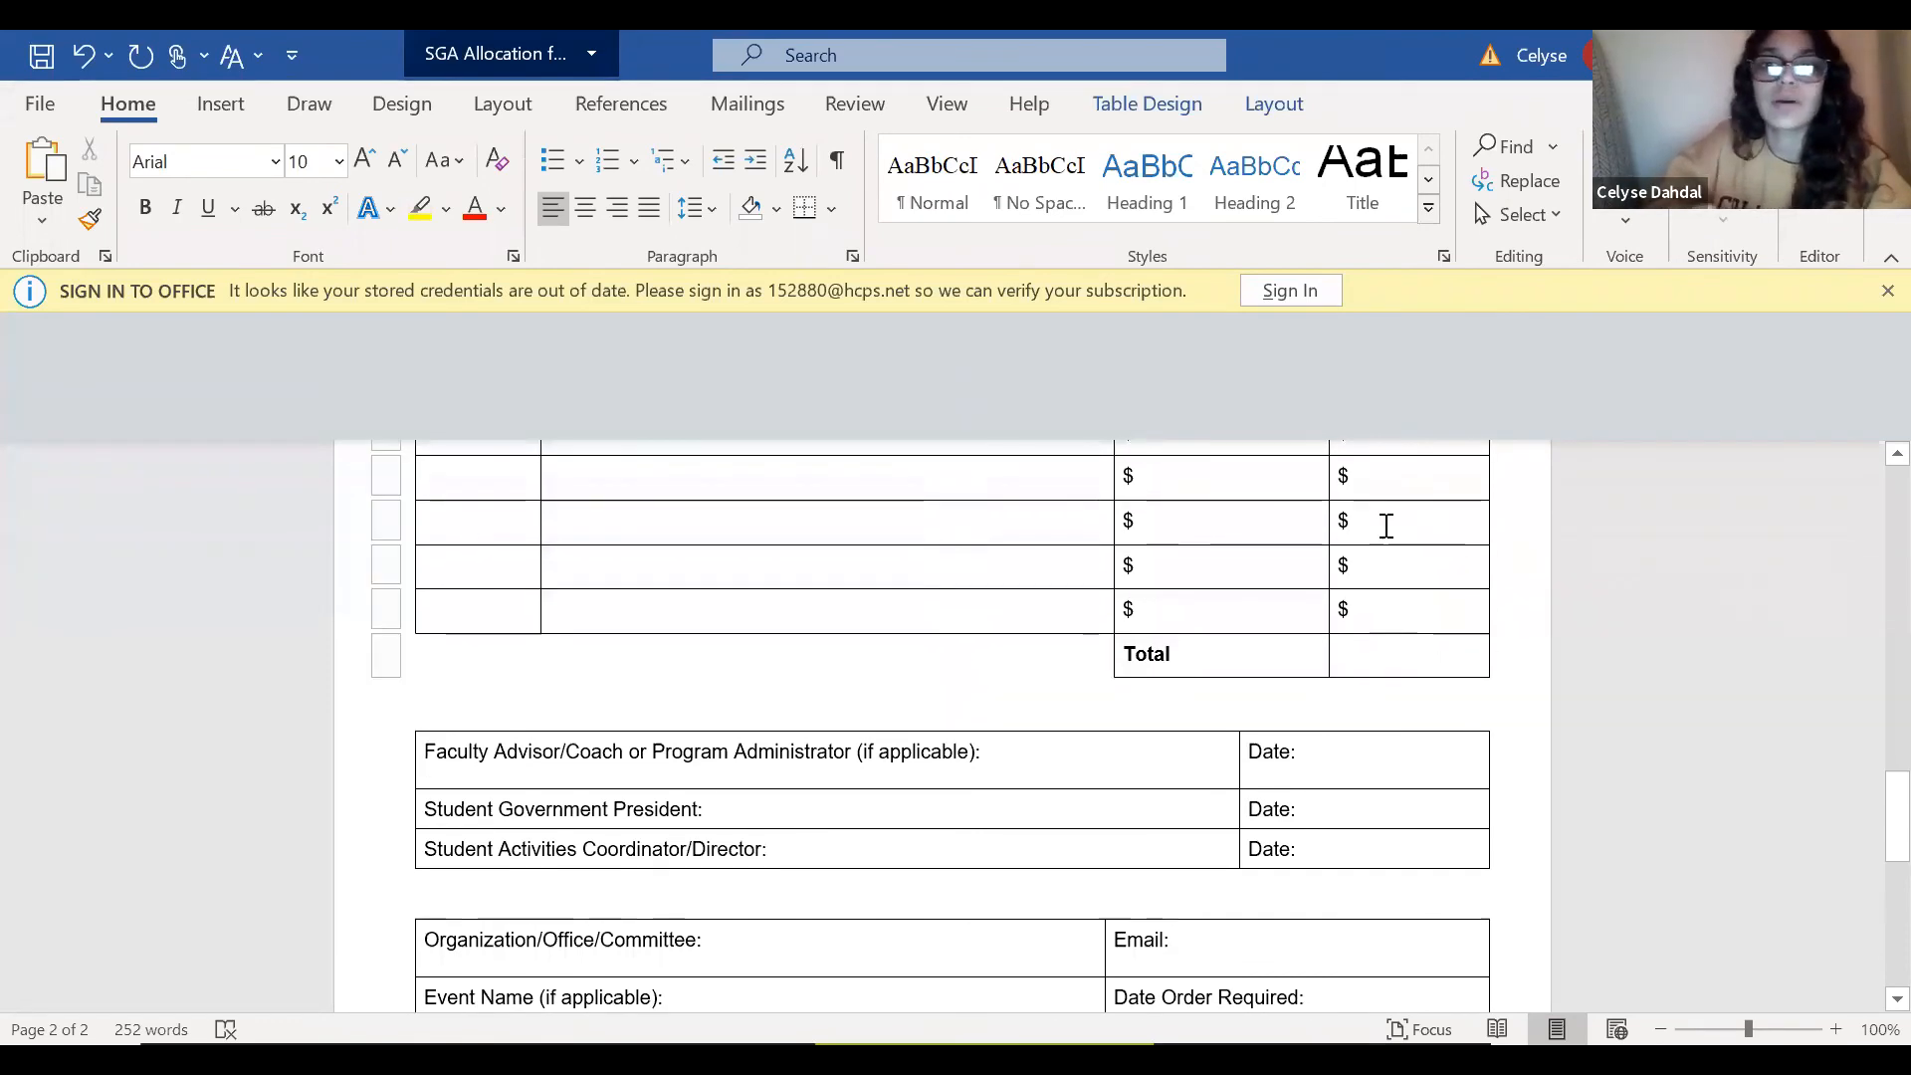
scroll(1383, 525, "up", 5)
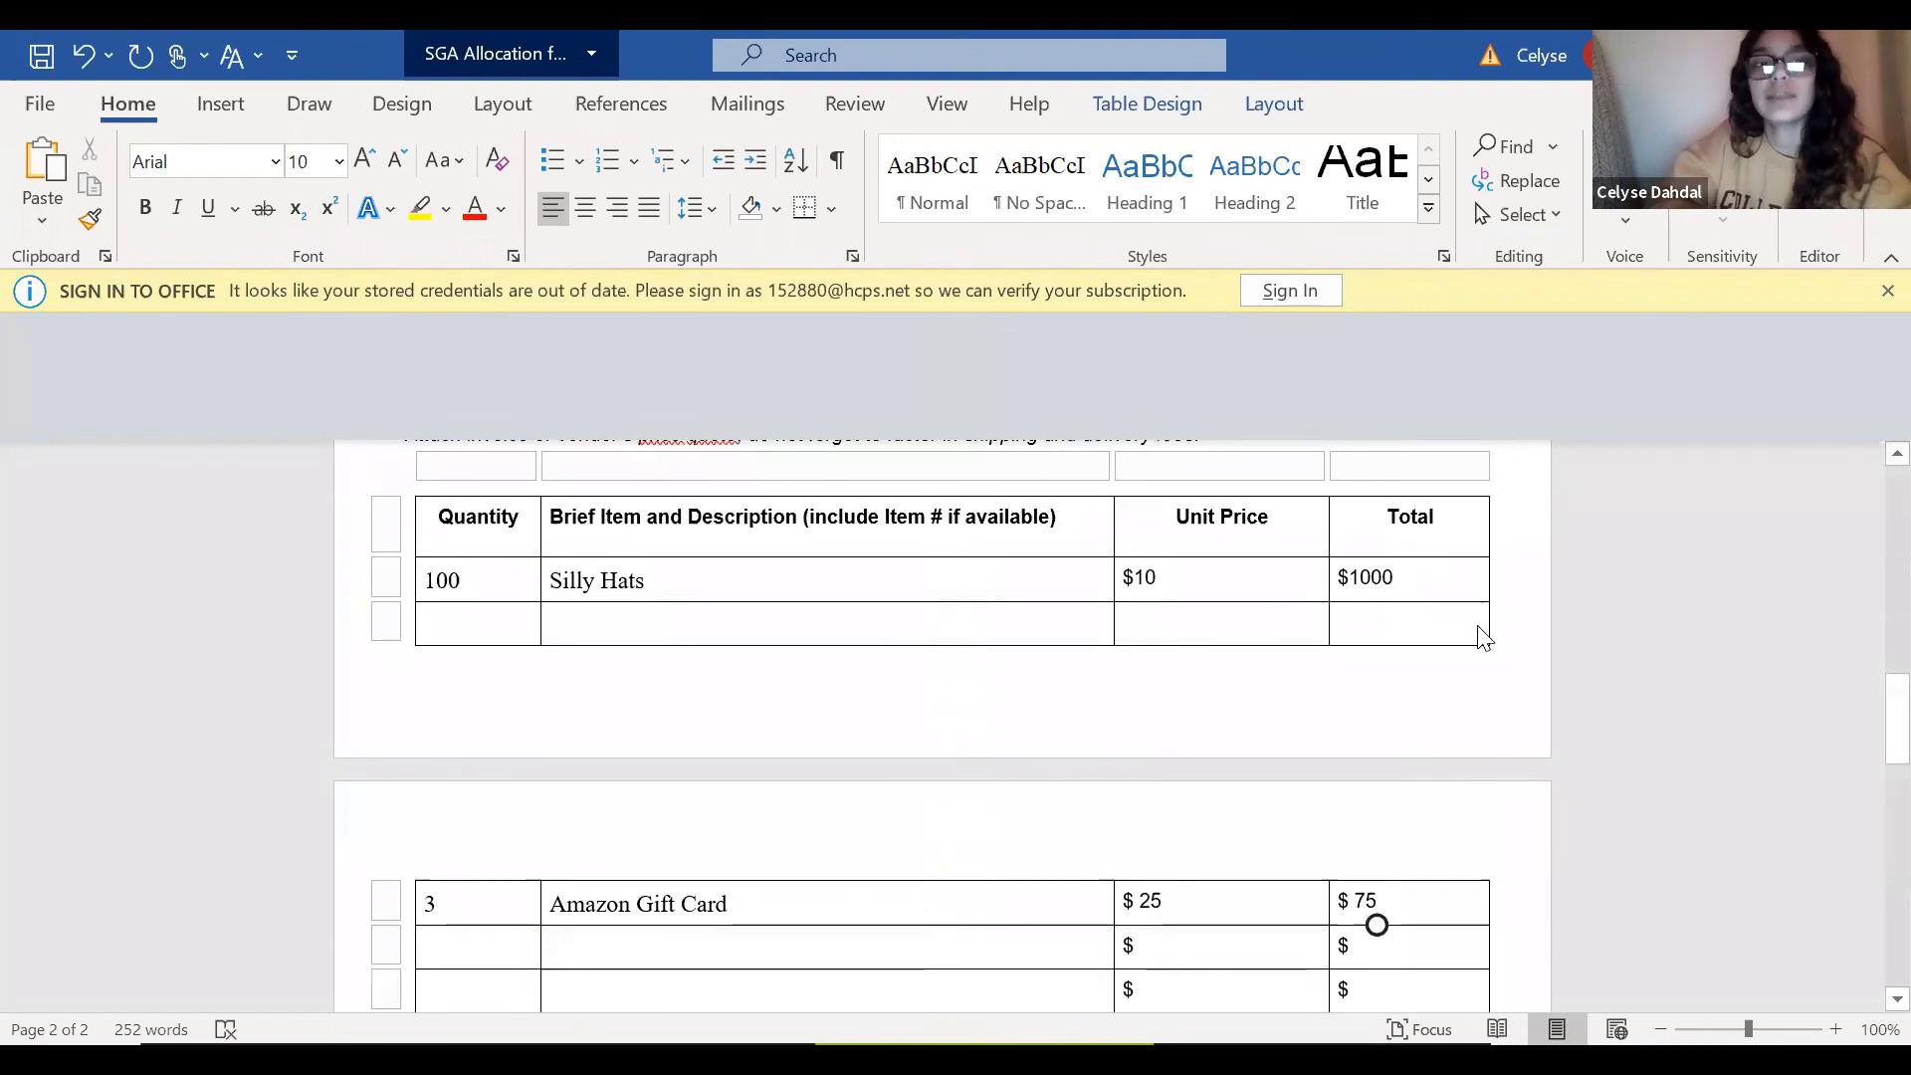
scroll(1461, 611, "down", 1)
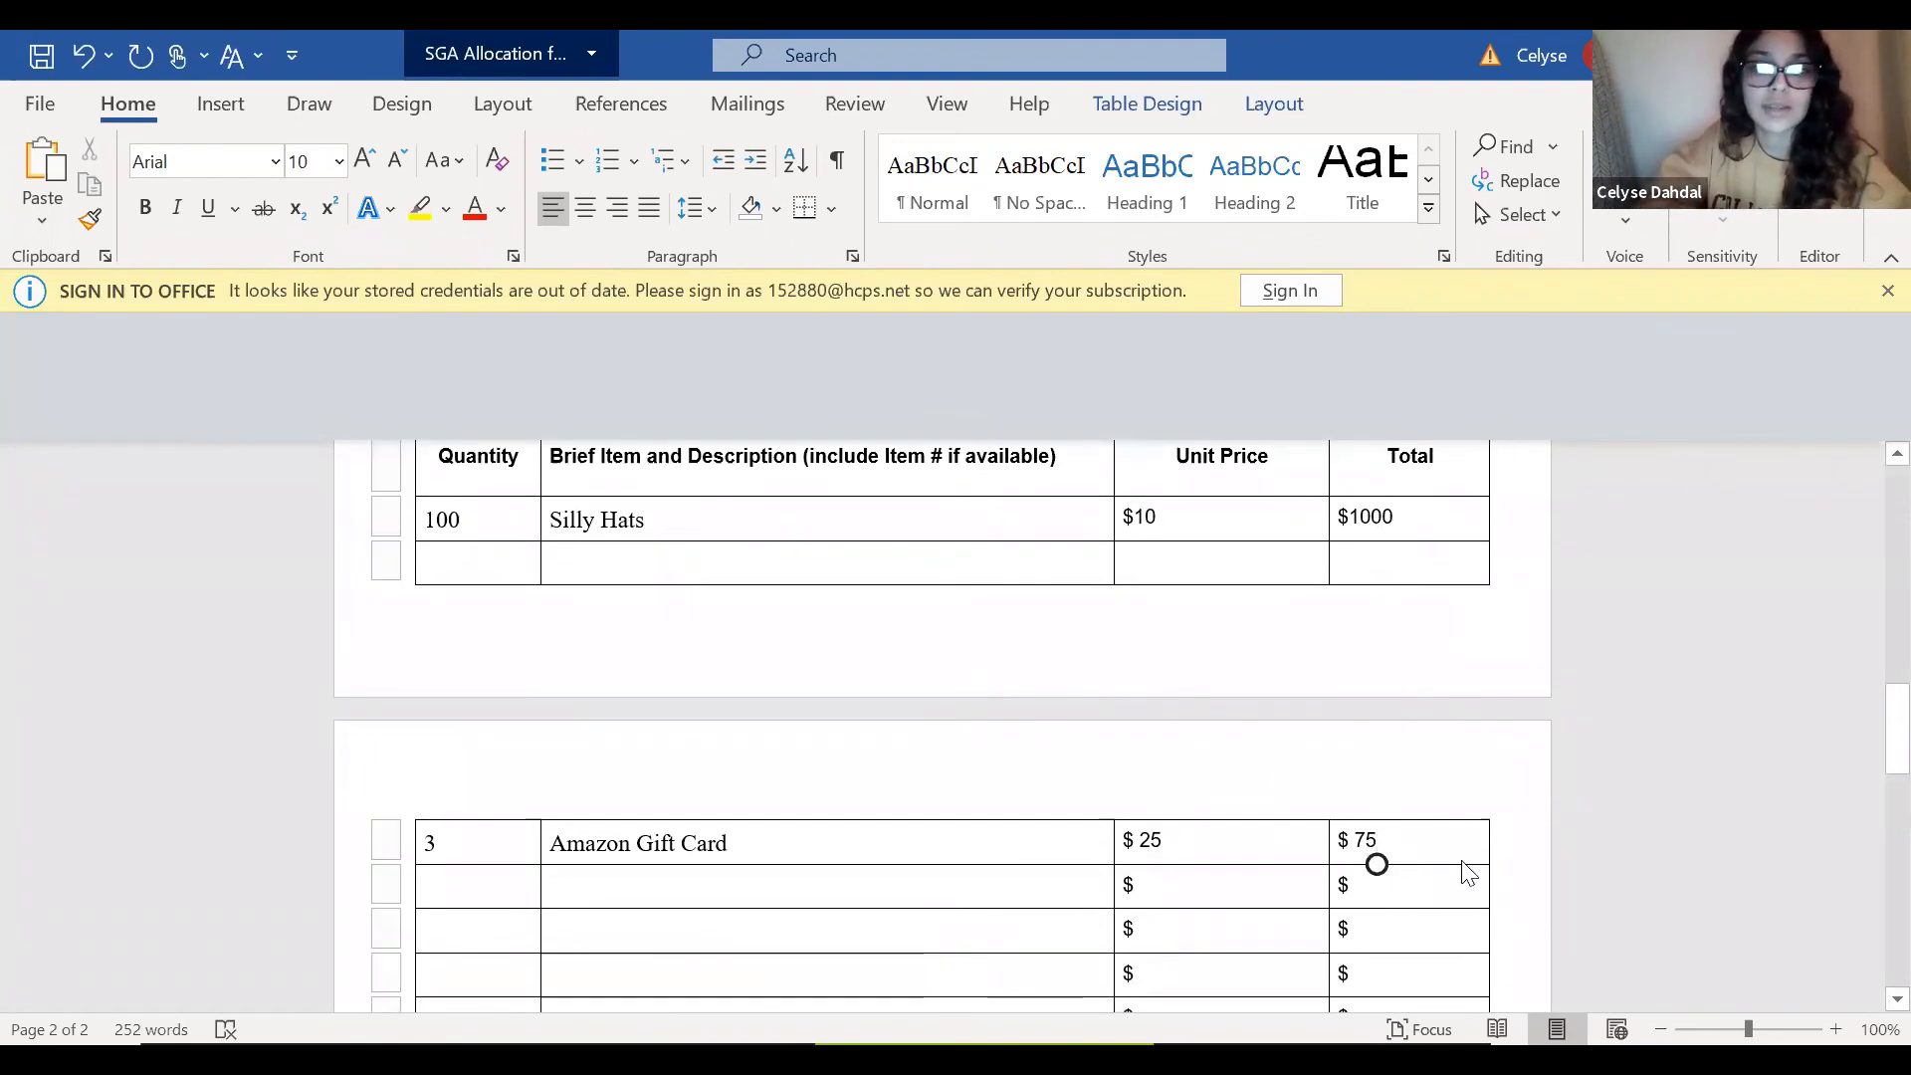
scroll(1468, 874, "down", 5)
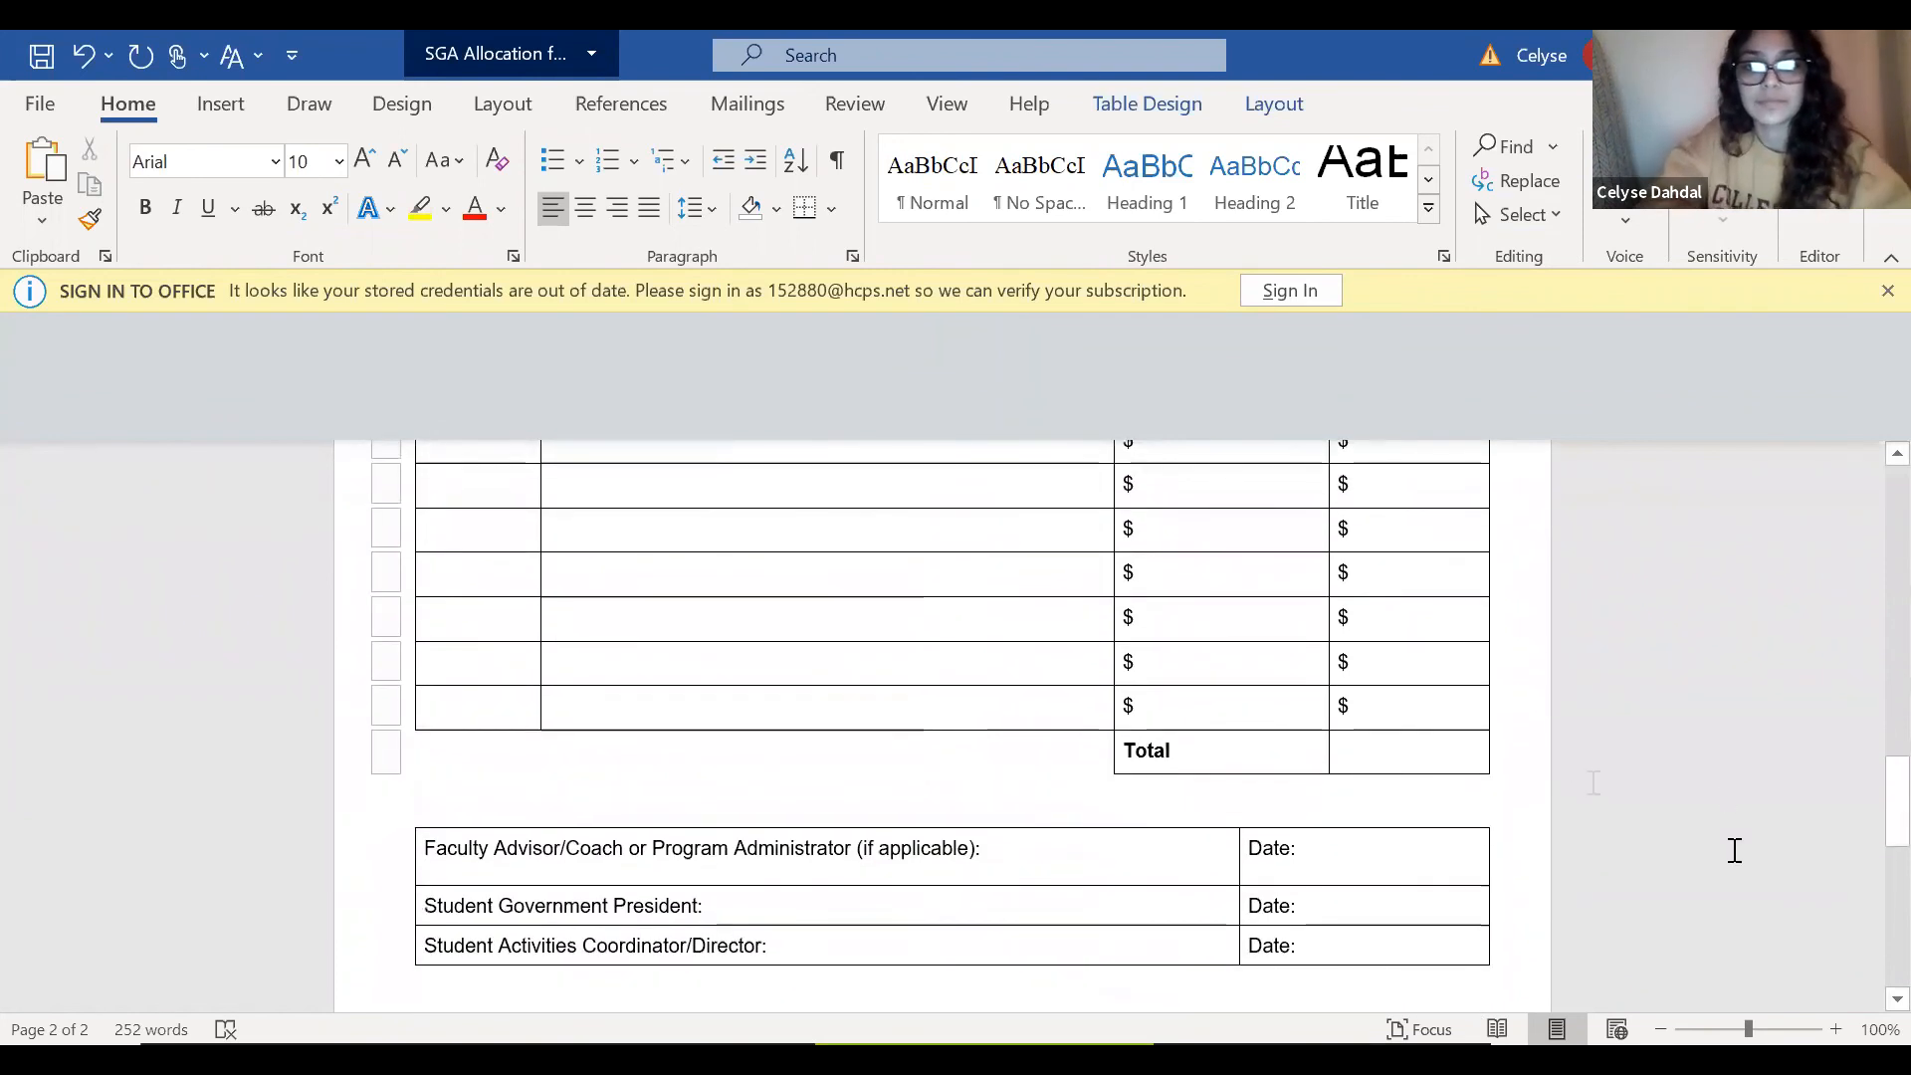
left_click(1400, 740)
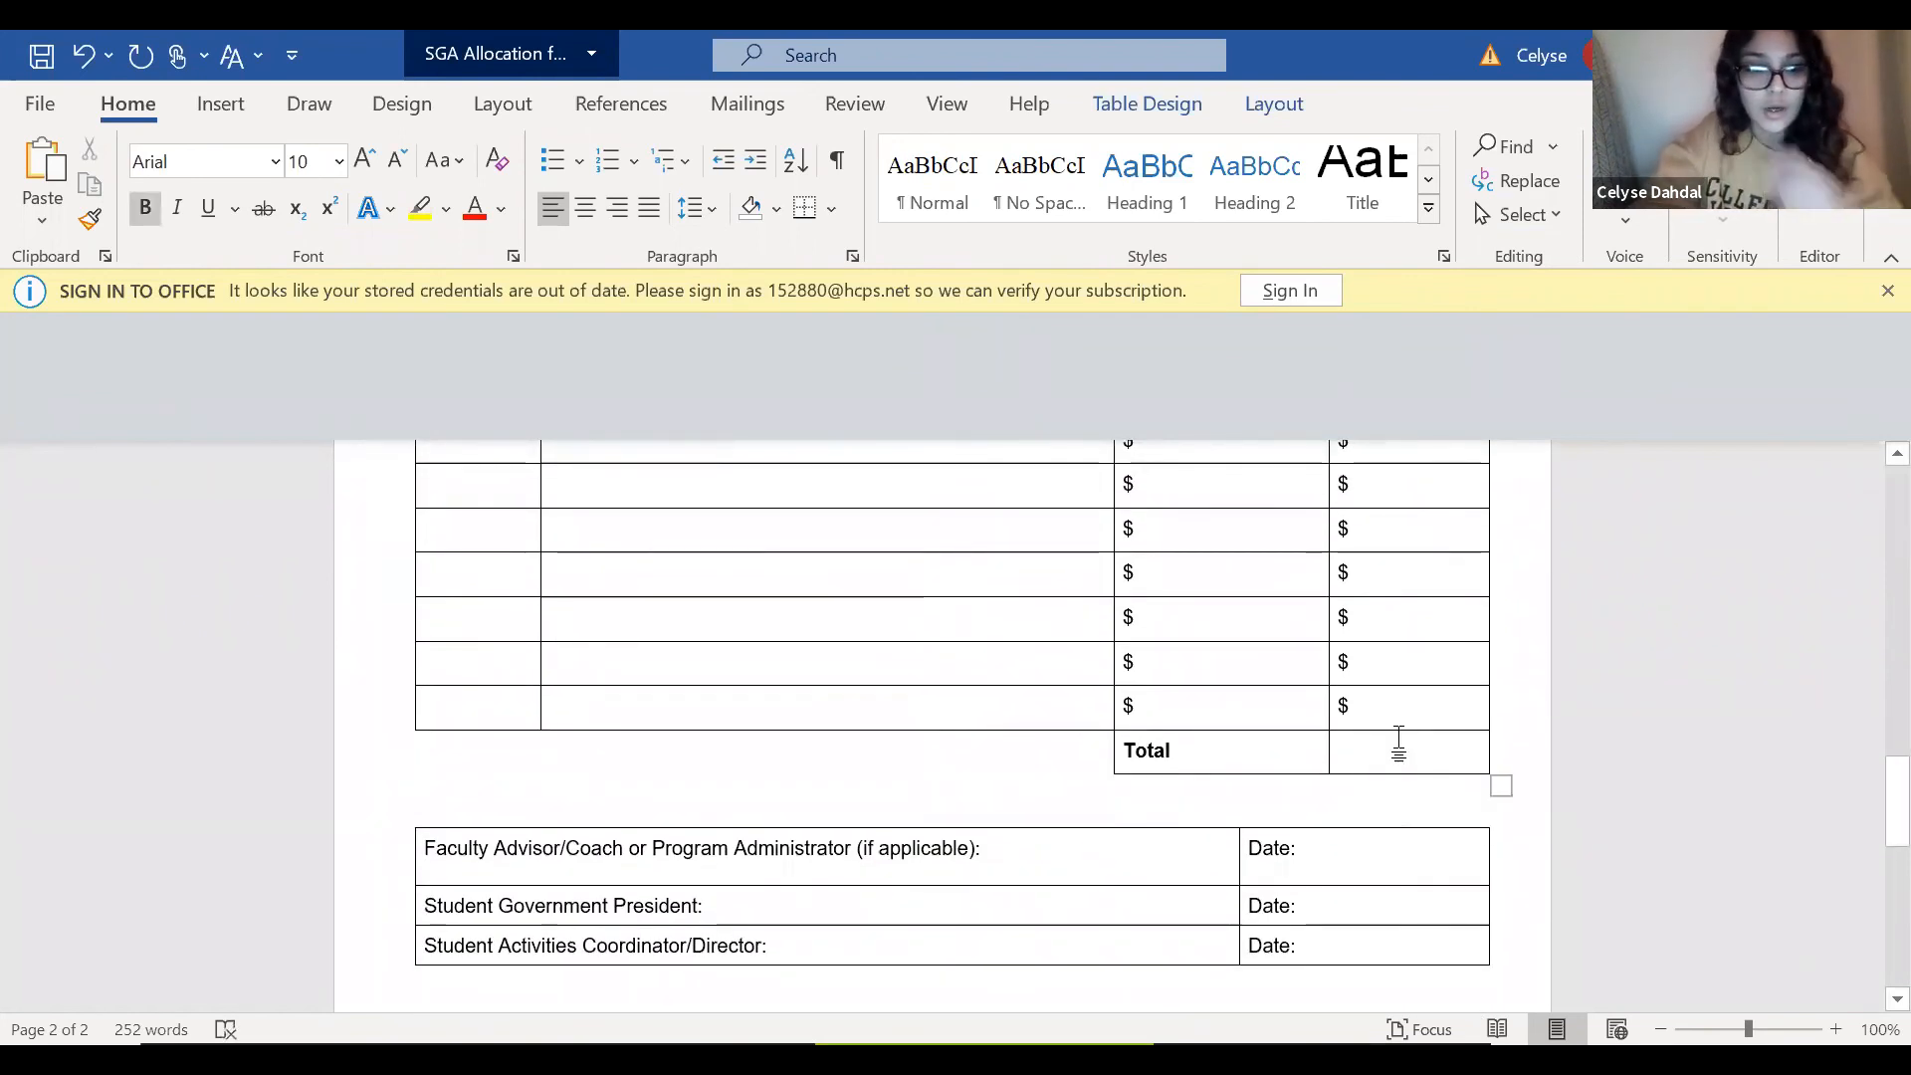
type("$1075")
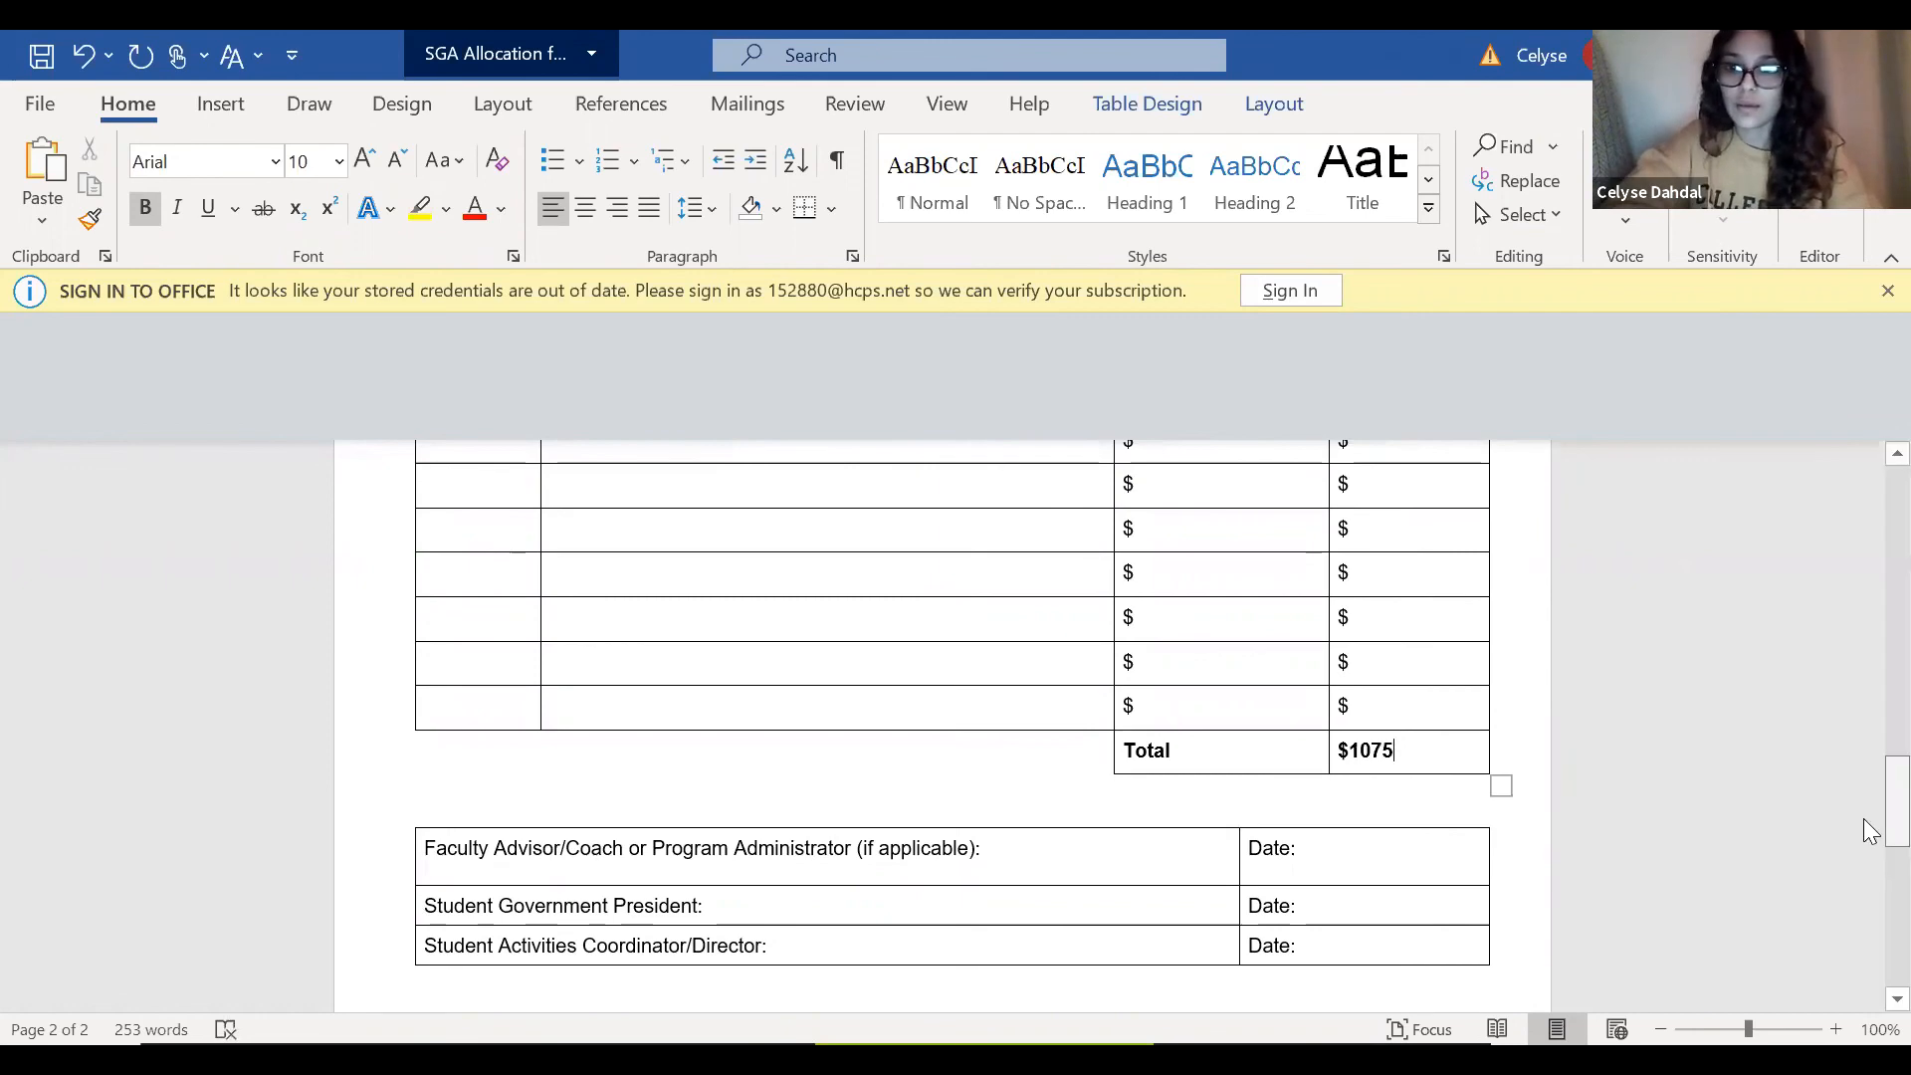
Review the signature and order sections, the item table, and the contact and event details at the start of the form.
mouse_move(1869, 831)
left_mouse_down()
mouse_move(1868, 788)
mouse_move(1863, 834)
left_mouse_up()
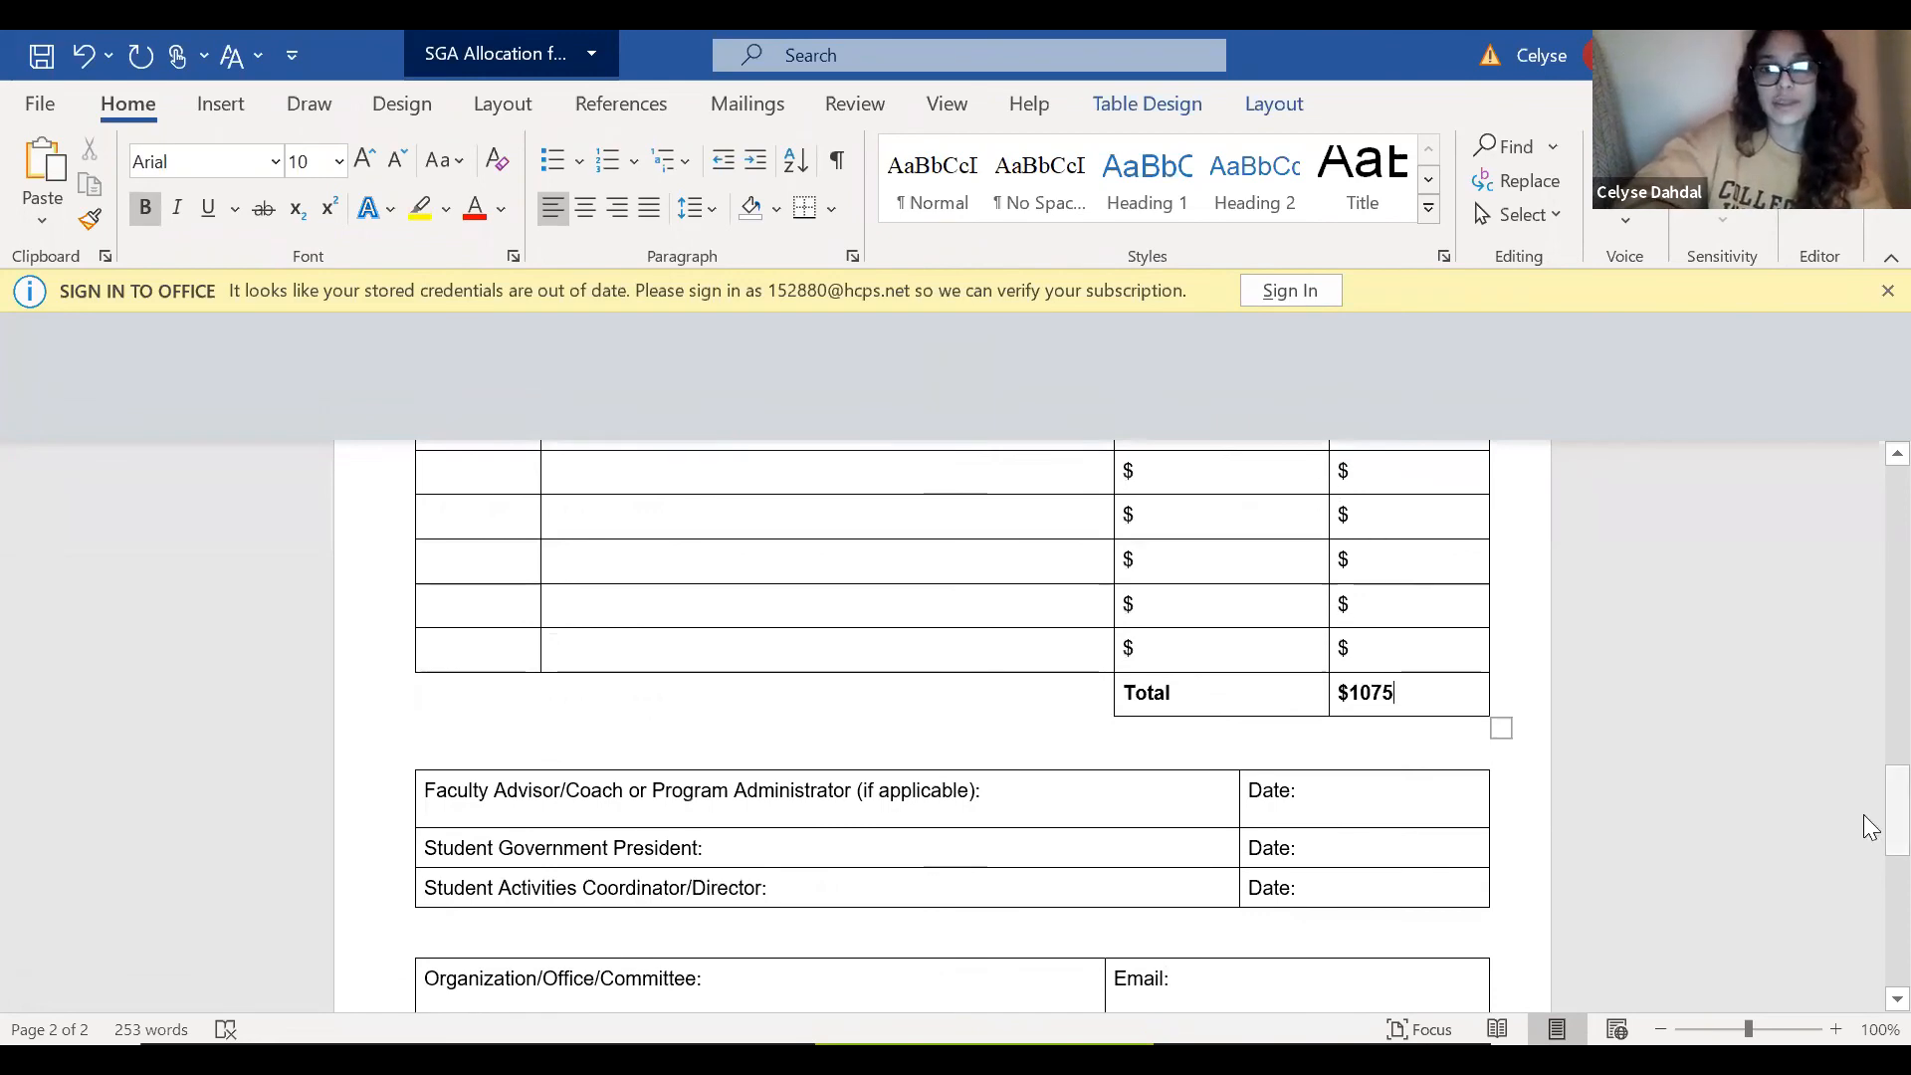
mouse_move(1869, 840)
left_mouse_down()
mouse_move(1870, 869)
mouse_move(1865, 700)
left_mouse_up()
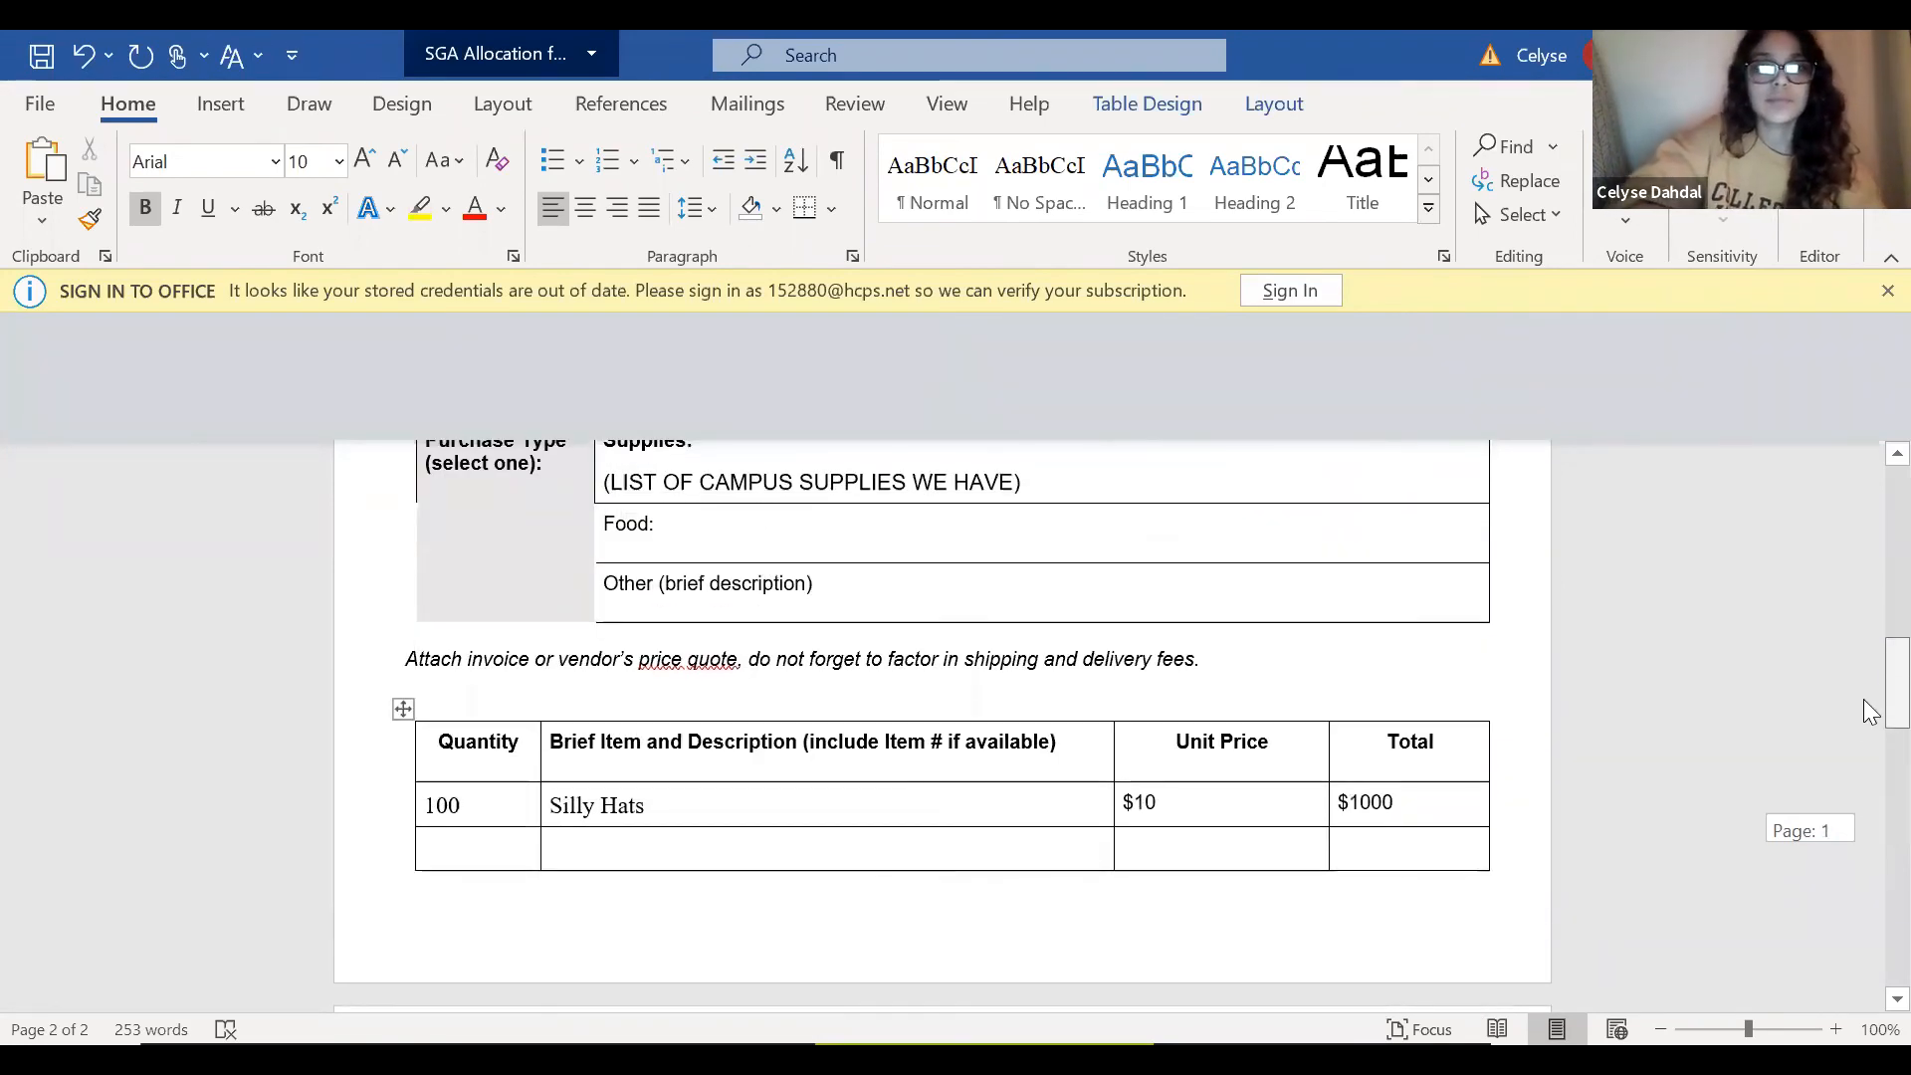
mouse_move(1869, 711)
left_mouse_down()
mouse_move(1870, 665)
mouse_move(1866, 872)
left_mouse_up()
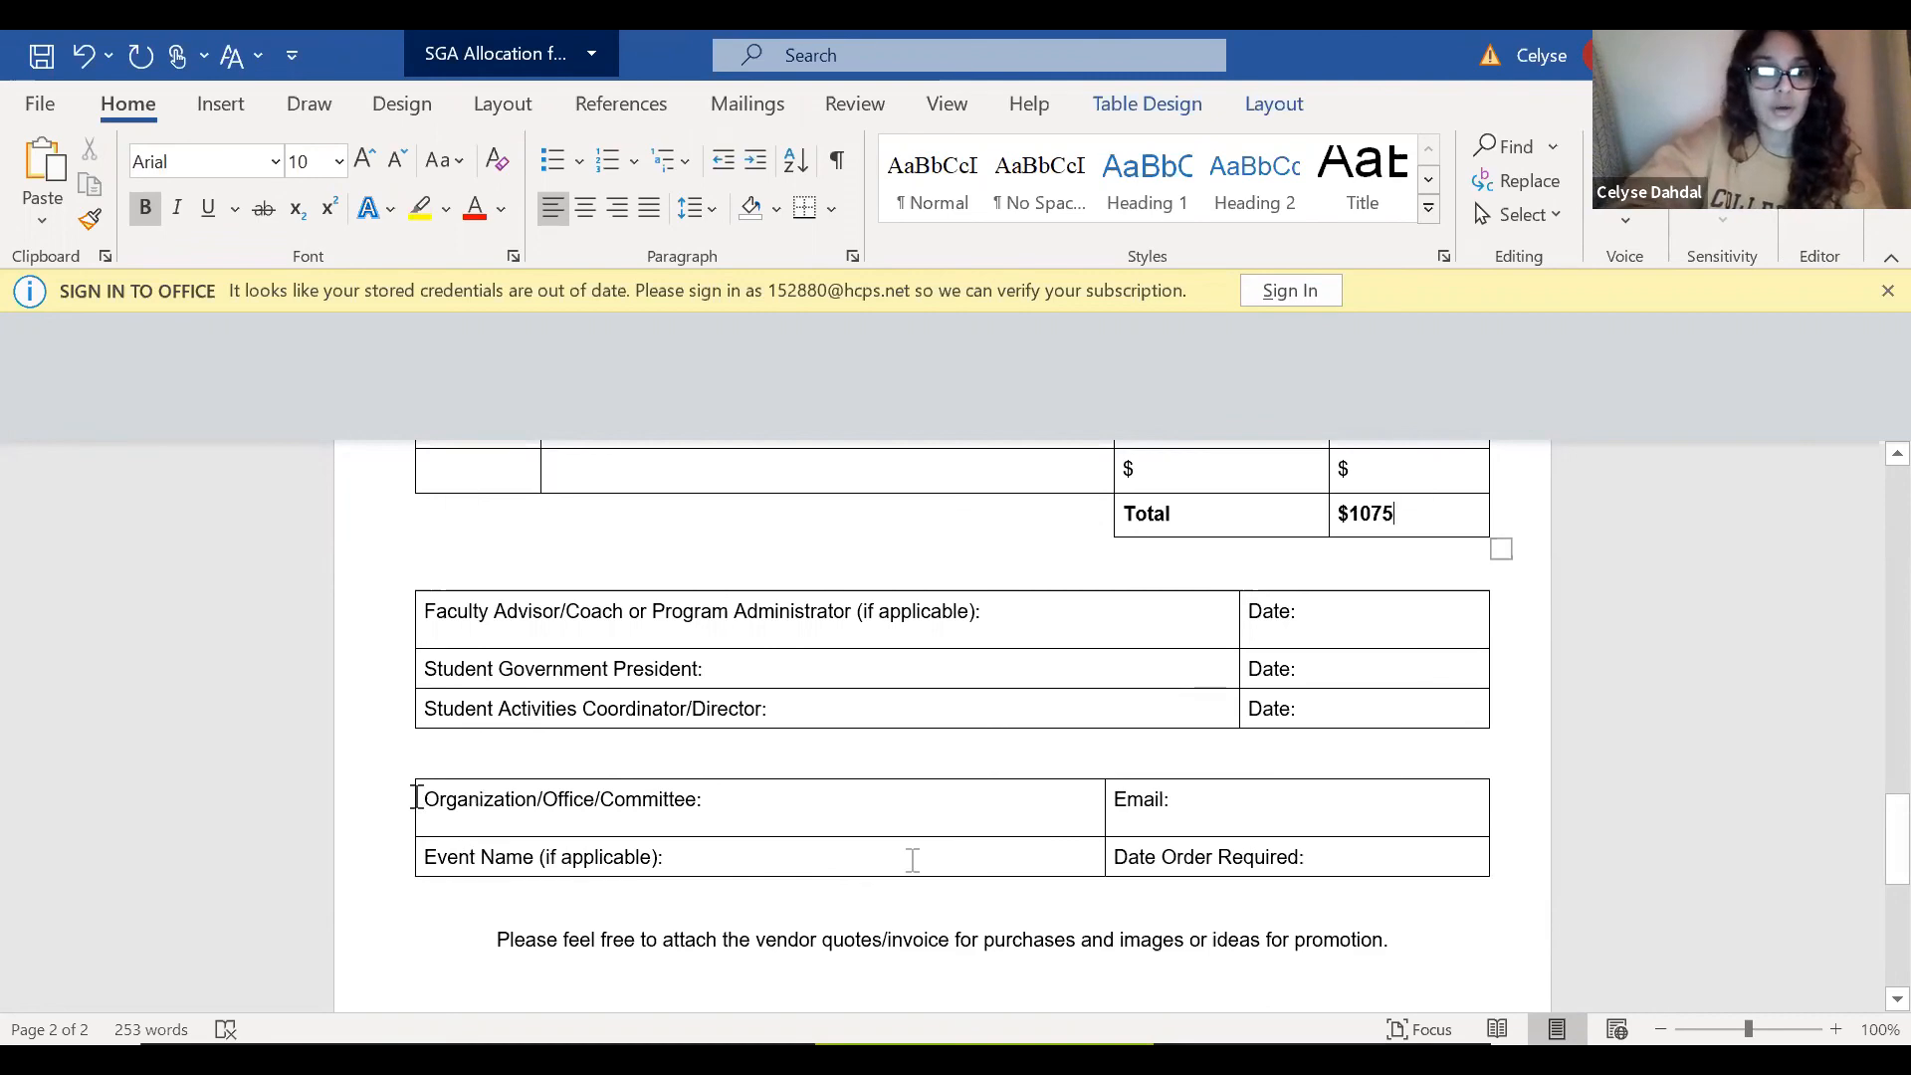
left_click_drag(1869, 874, 1868, 793)
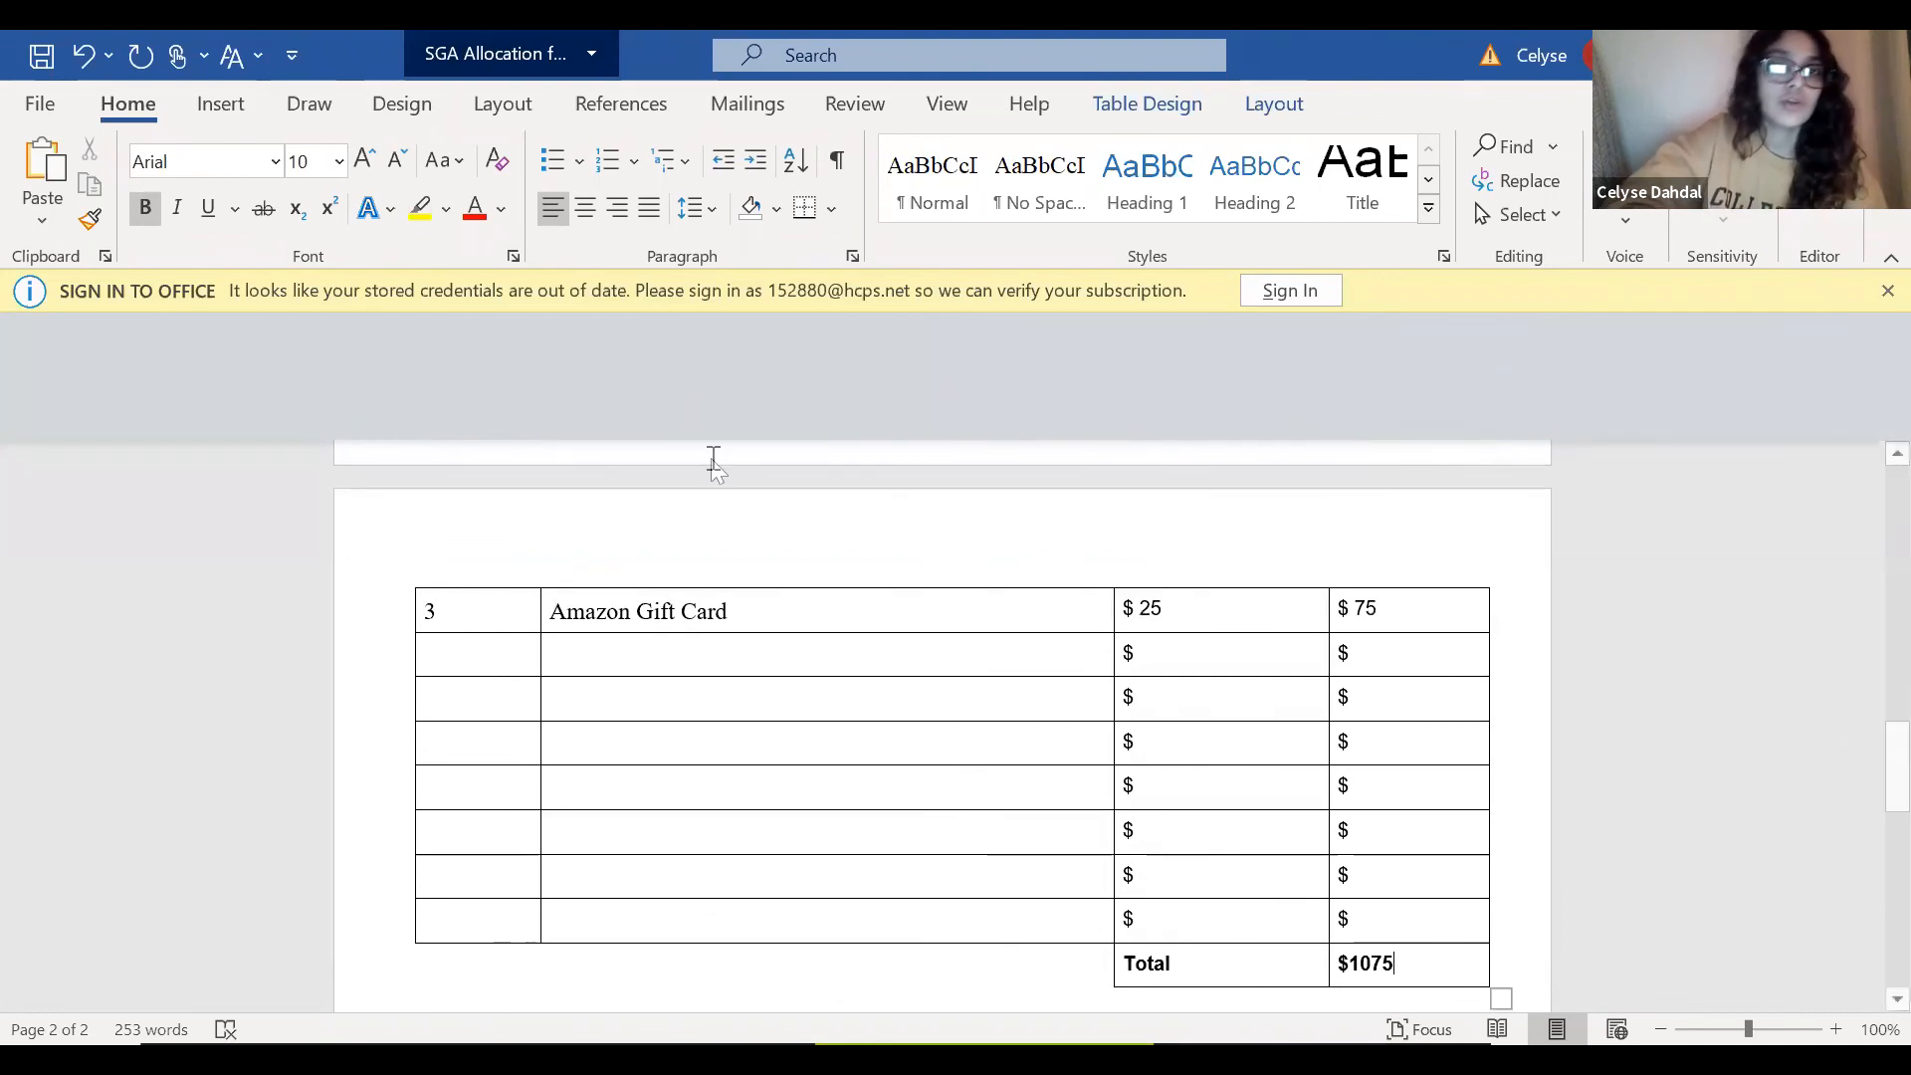
left_click_drag(1865, 640, 1869, 540)
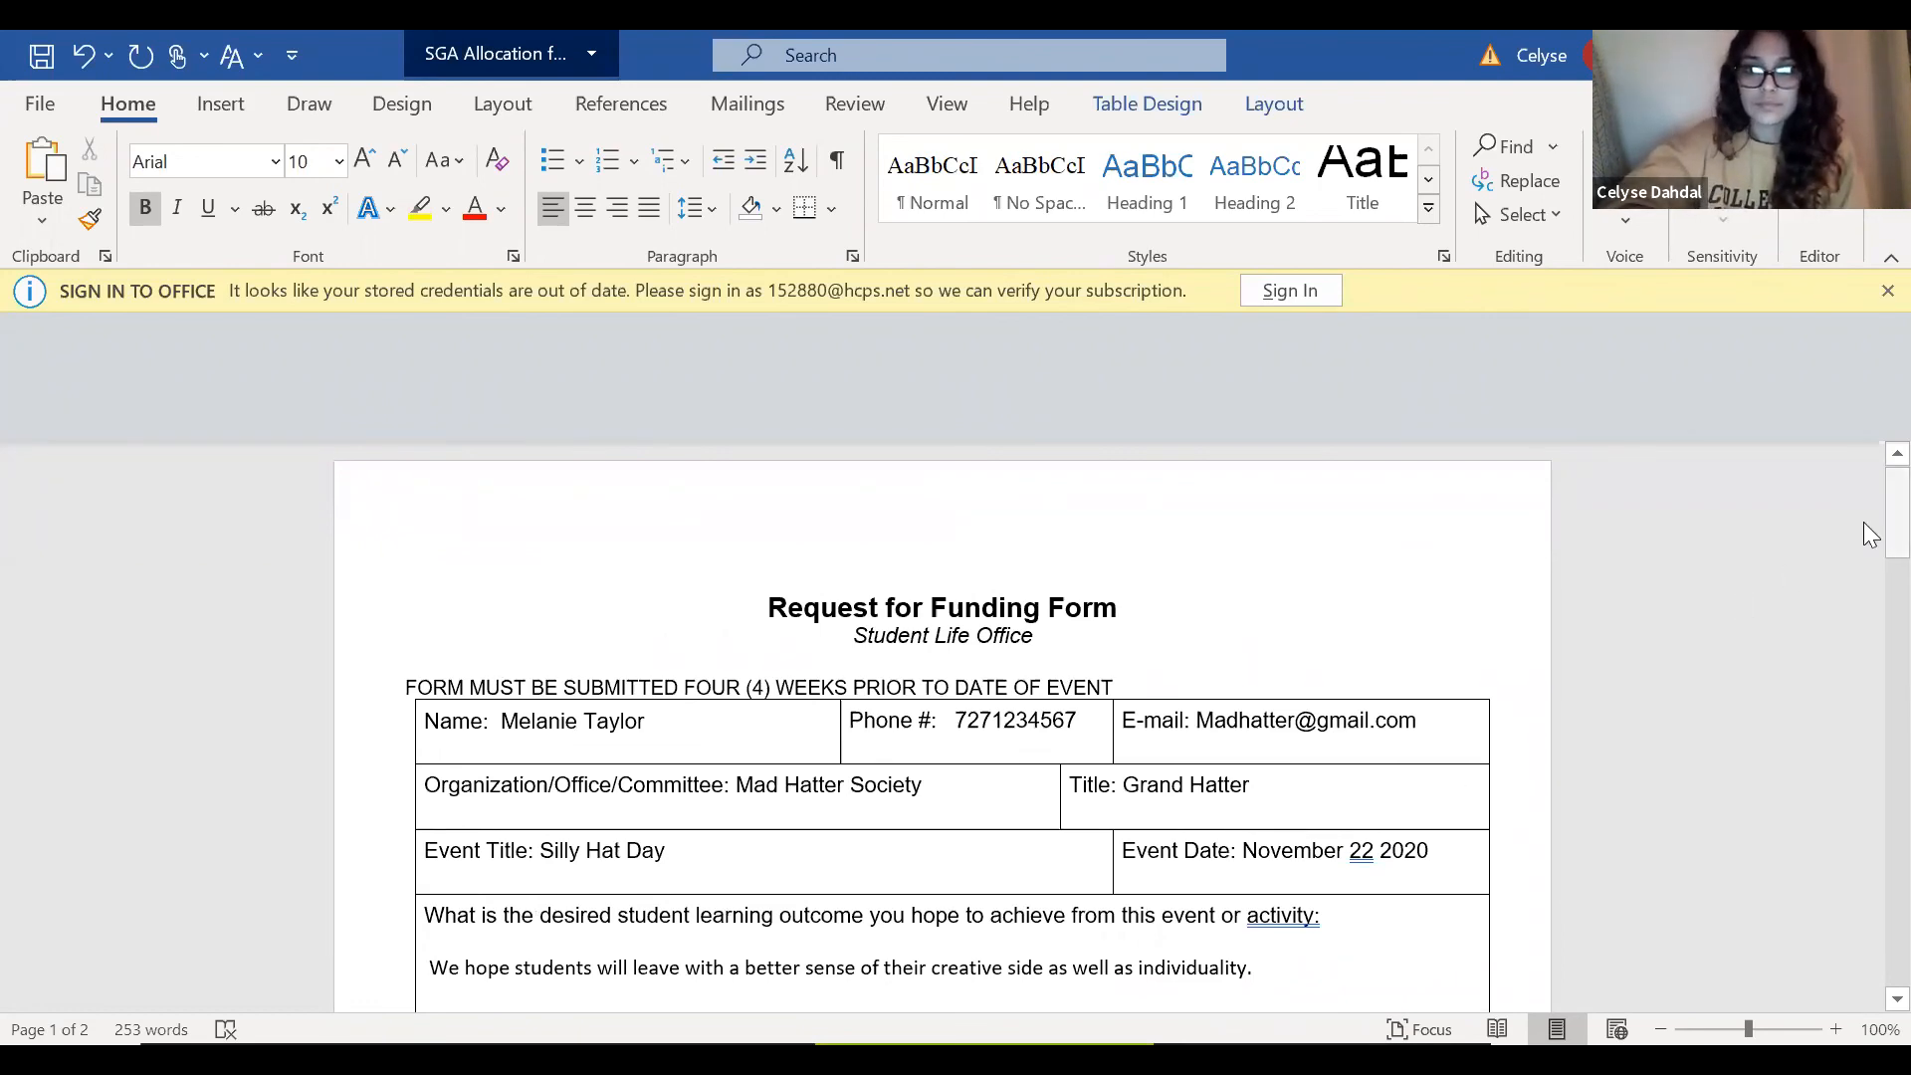
left_click_drag(1864, 528, 1864, 546)
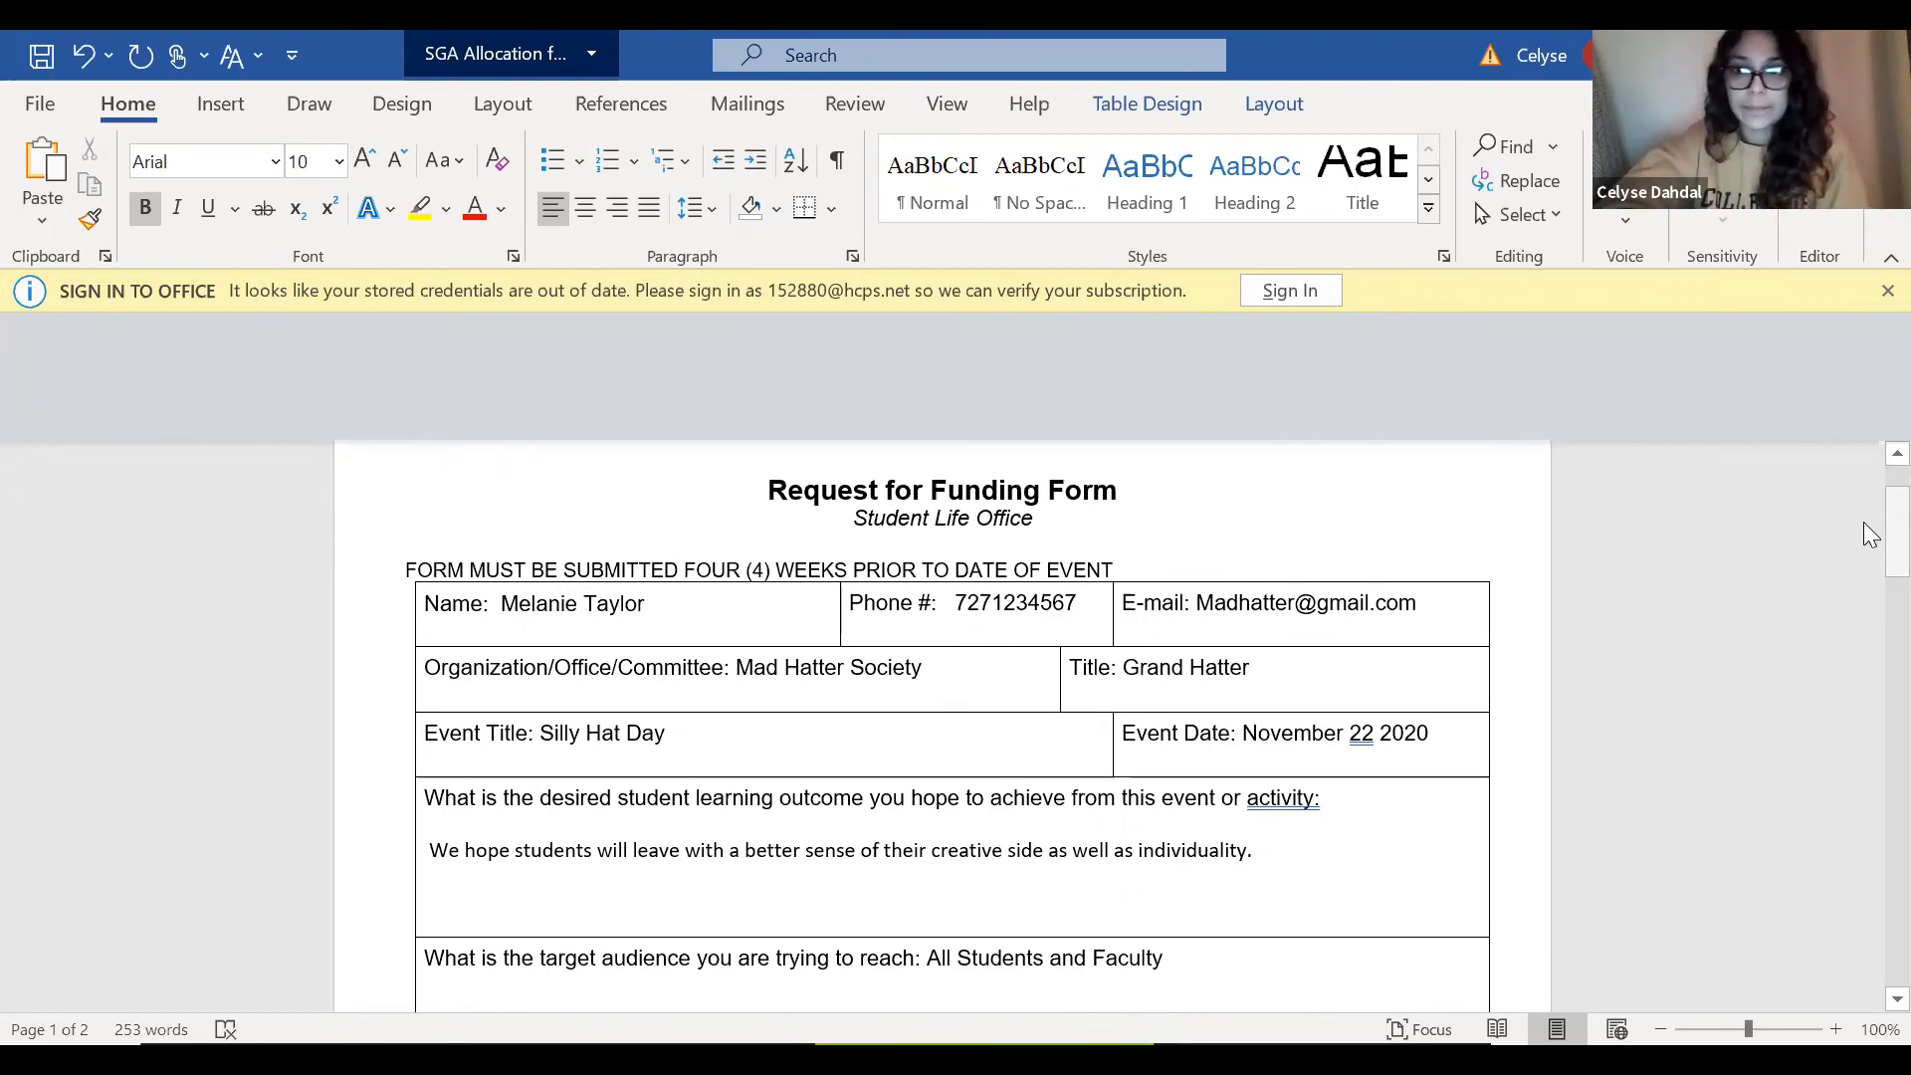
left_click_drag(1863, 525, 1863, 529)
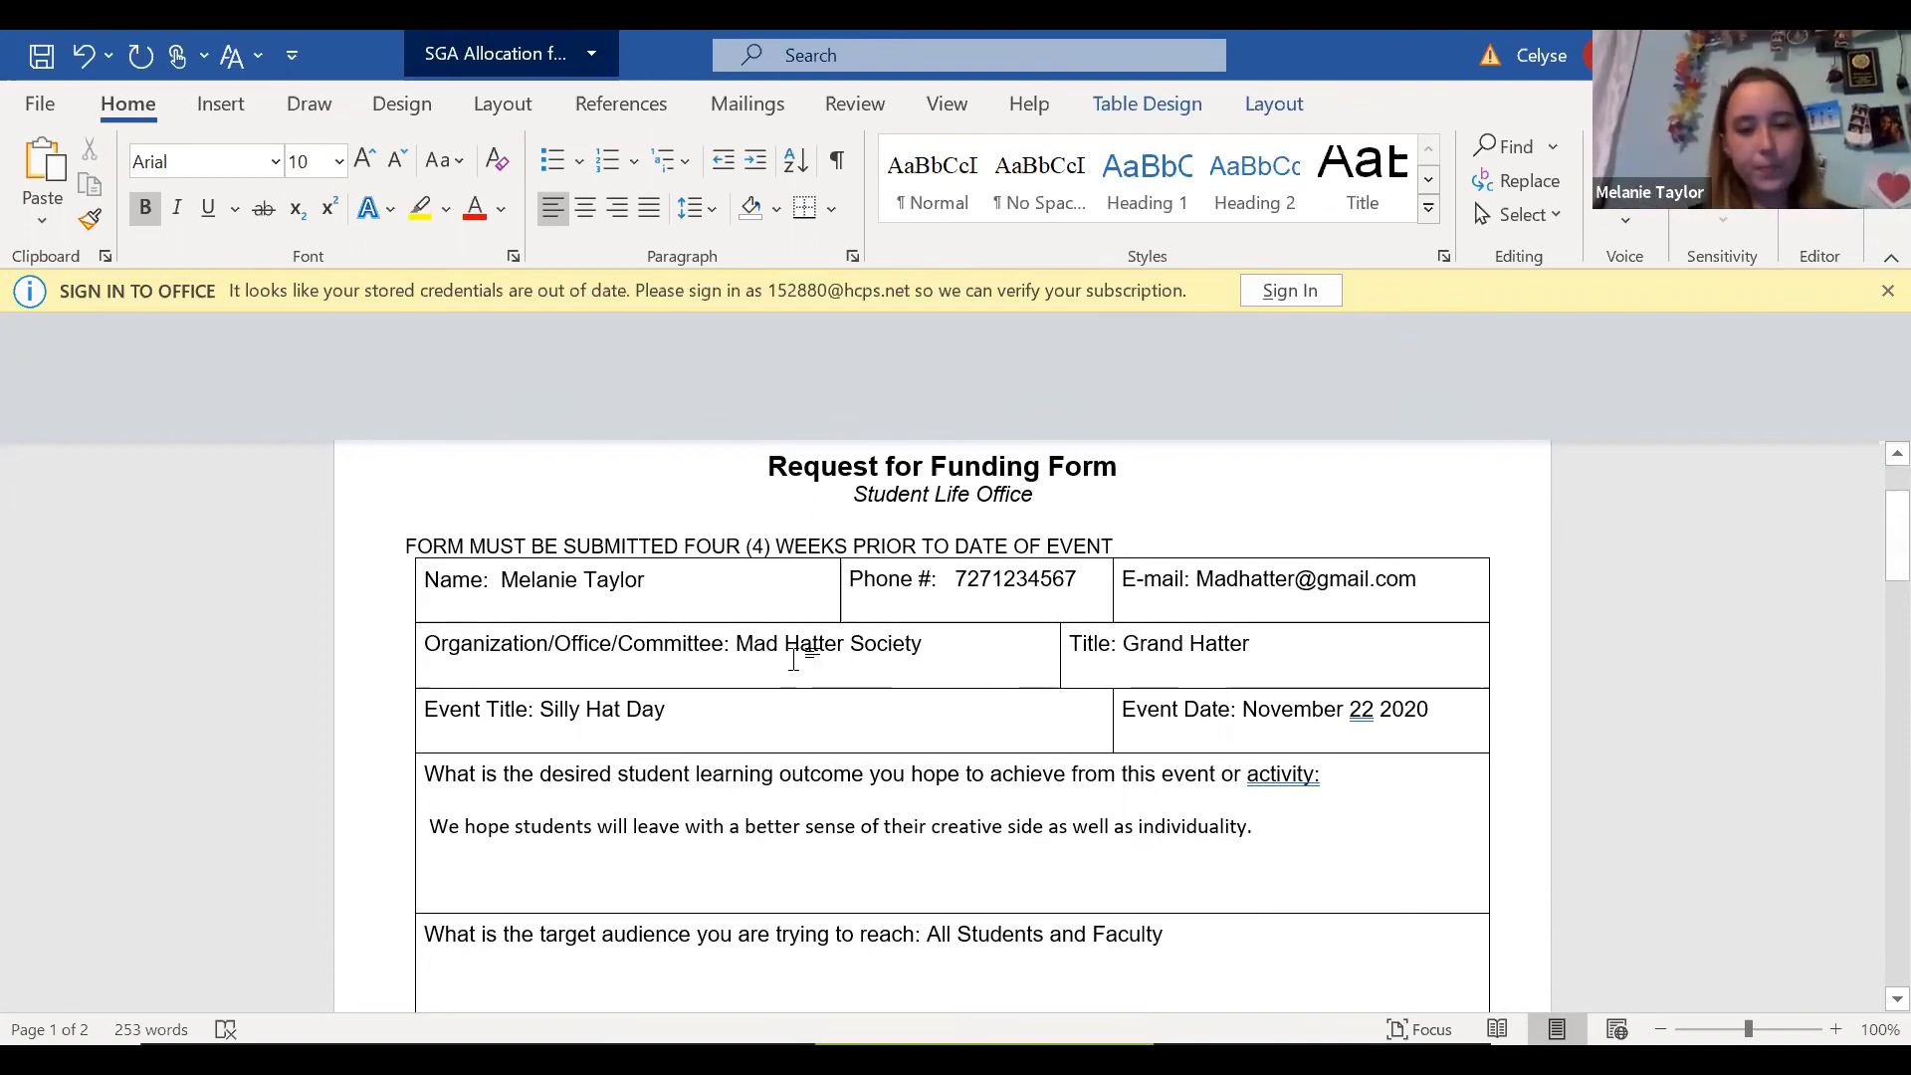